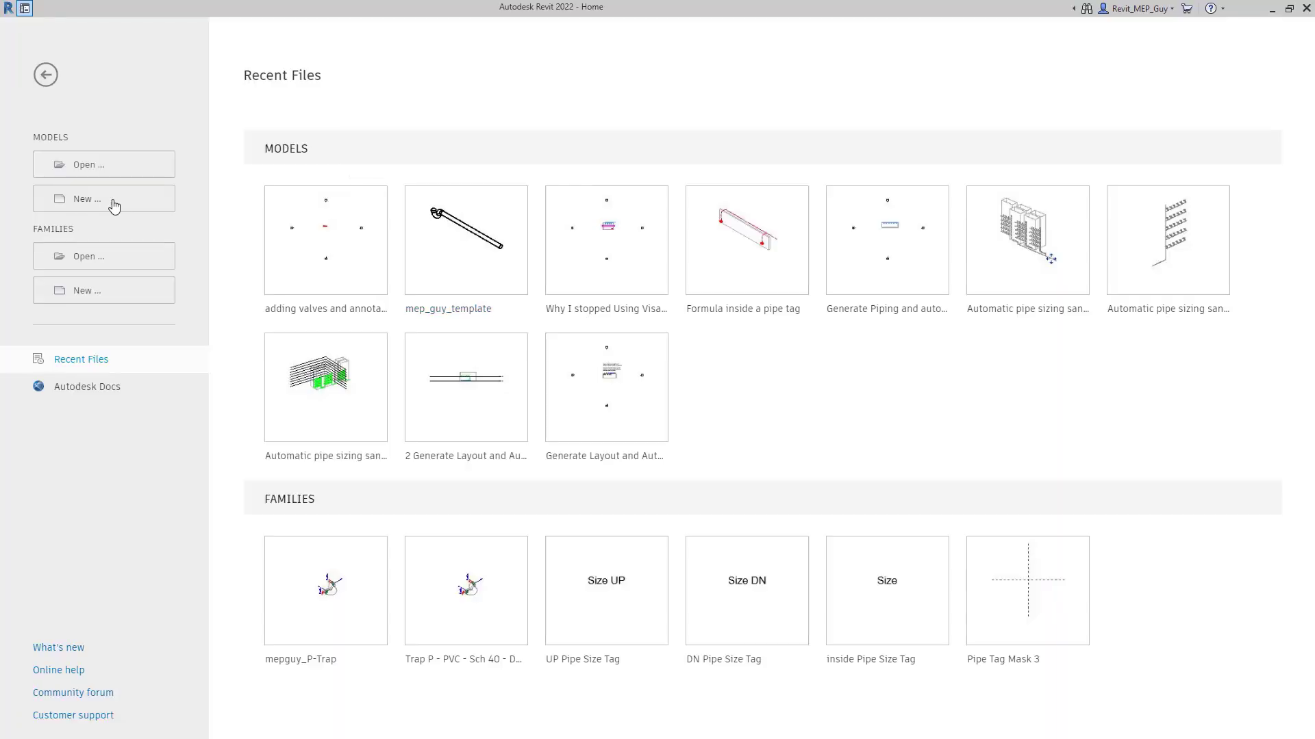
# Create a new project from the Plumbing-Default.rte template.
pyautogui.click(115, 204)
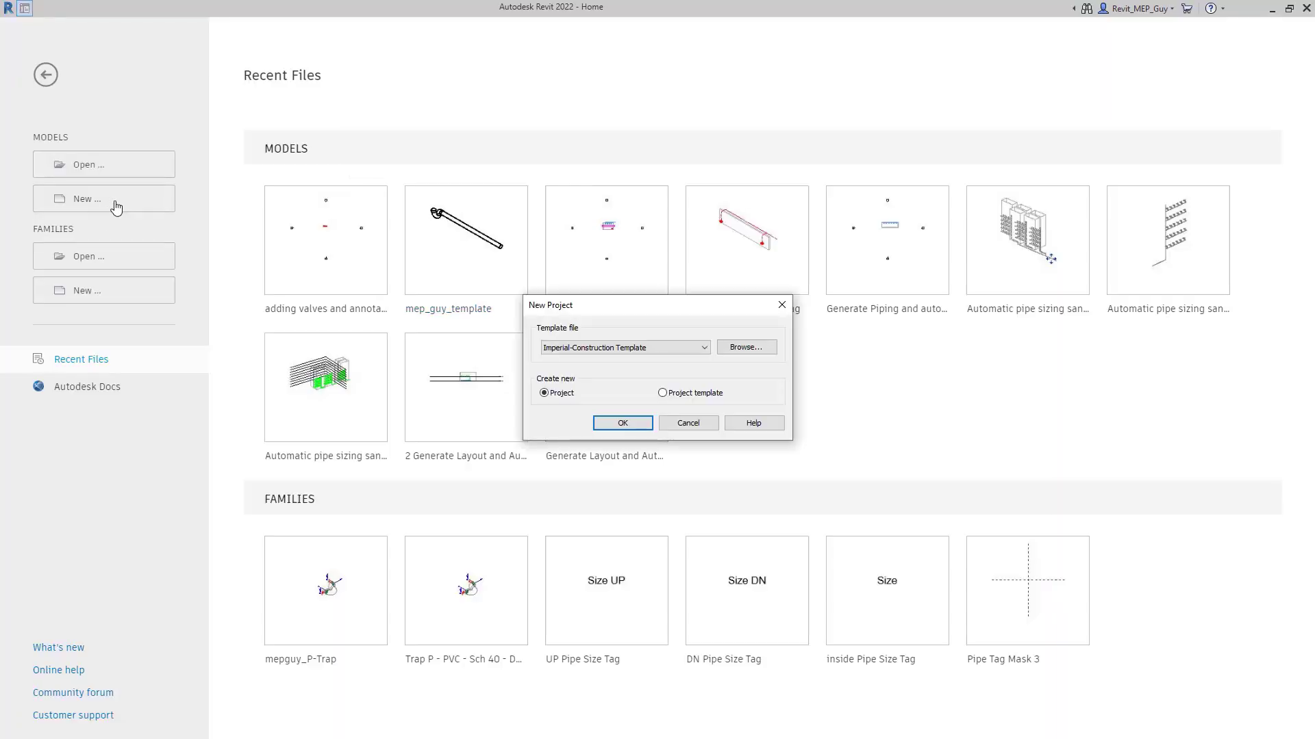
pyautogui.click(746, 348)
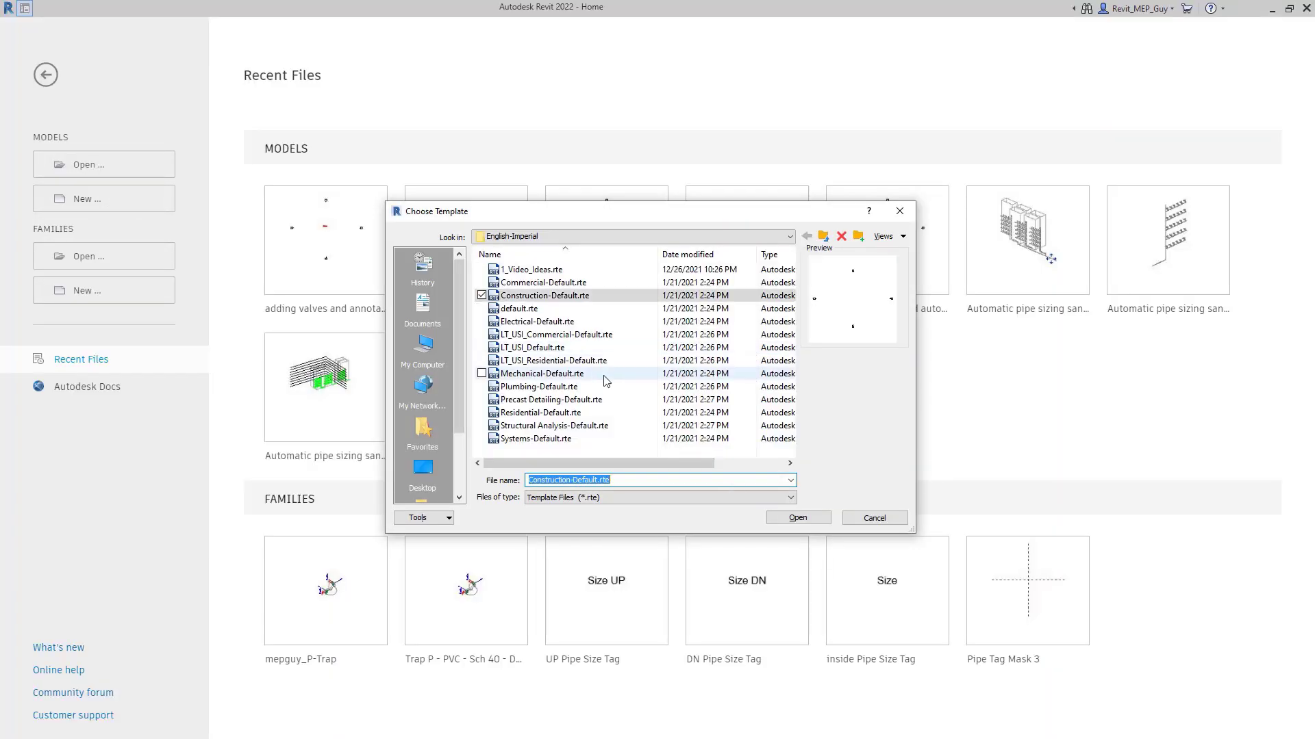
pyautogui.doubleClick(539, 386)
pyautogui.click(640, 420)
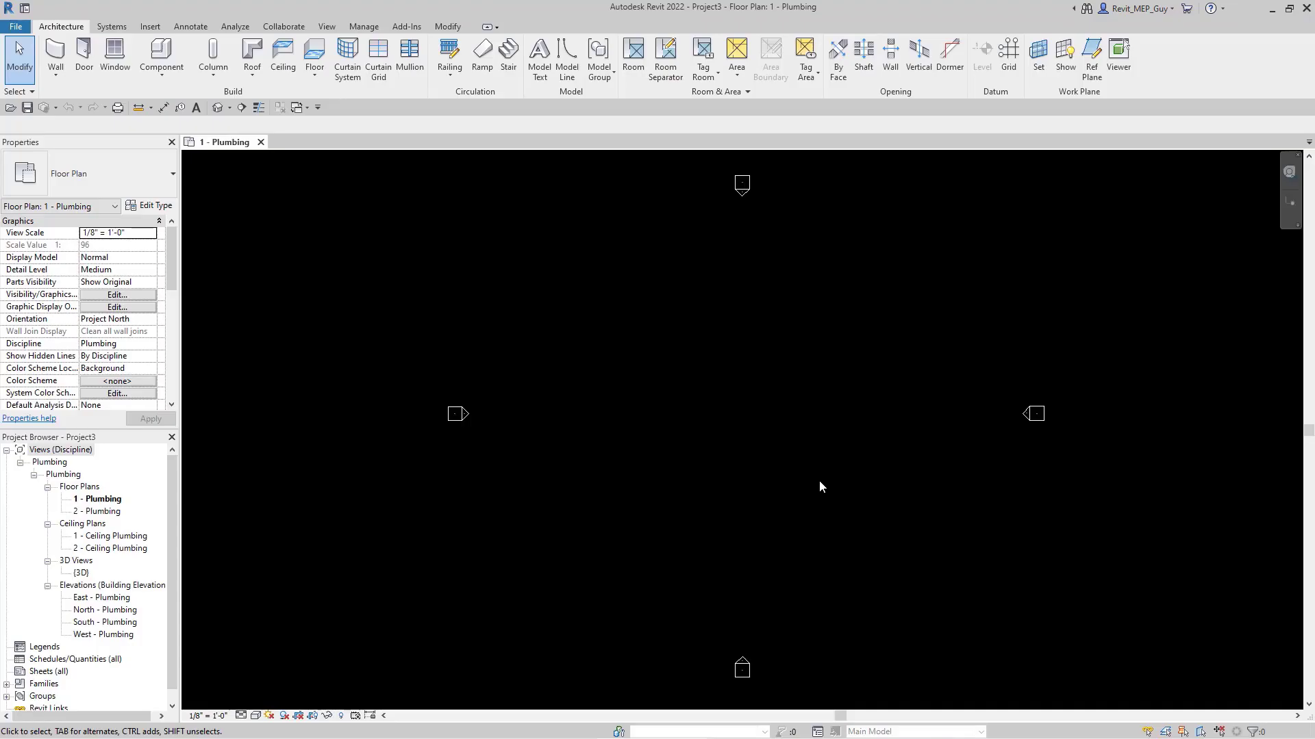
# Draw a horizontal 6" pipe about 10' long in the 1 - Plumbing floor plan at 9' 0" middle elevation.
pyautogui.click(113, 27)
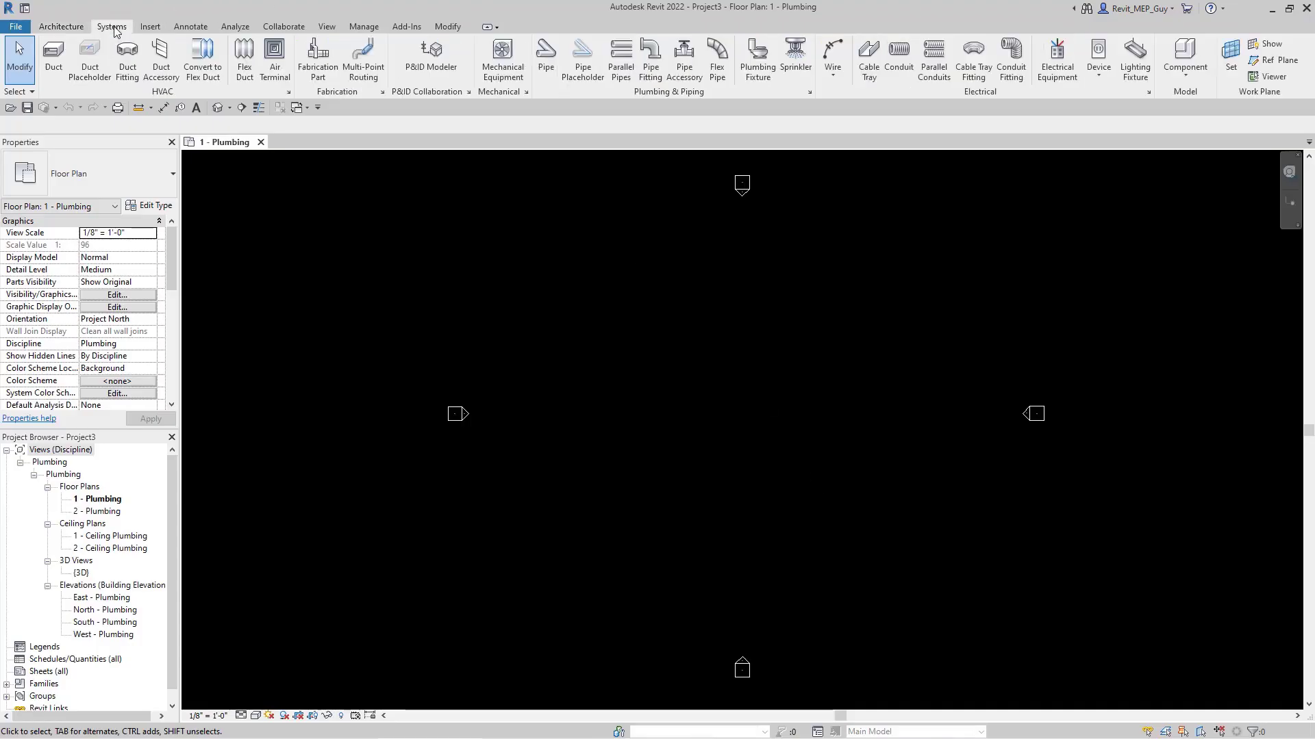
pyautogui.click(540, 68)
pyautogui.click(713, 391)
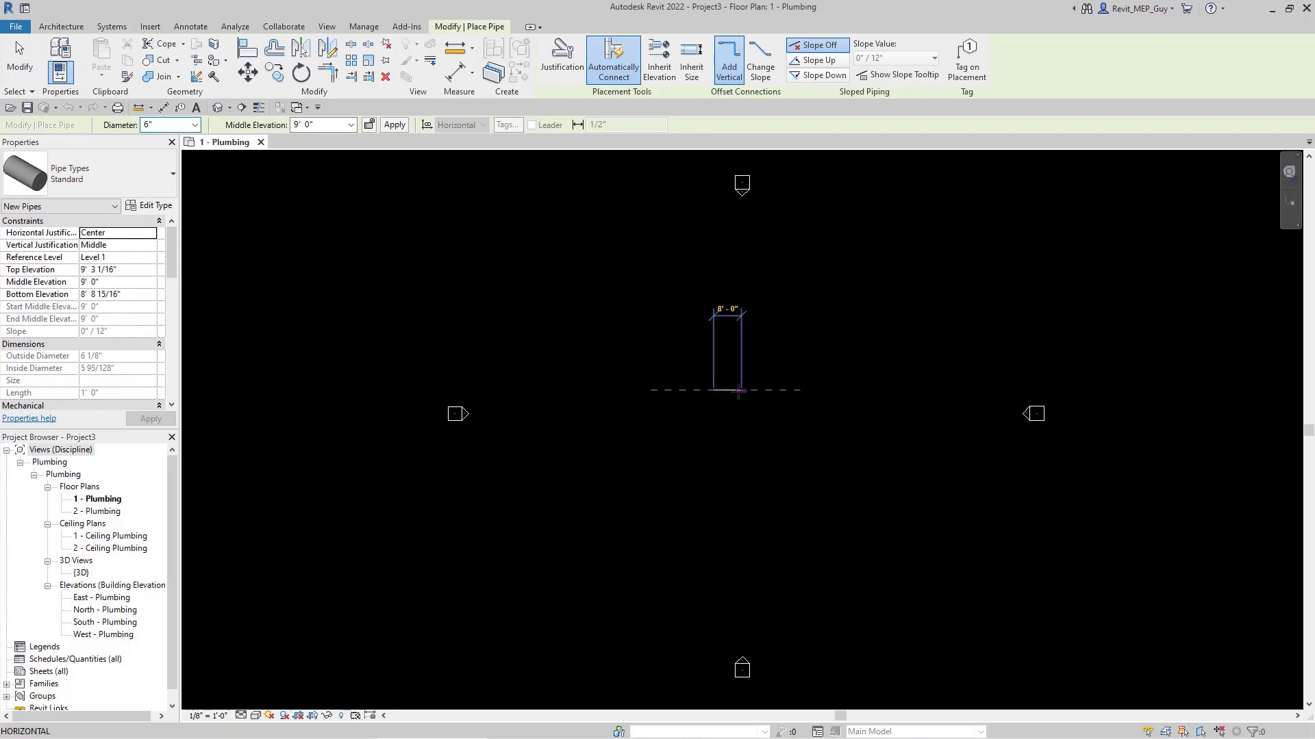
pyautogui.scroll(2, 738, 390)
pyautogui.scroll(2, 737, 390)
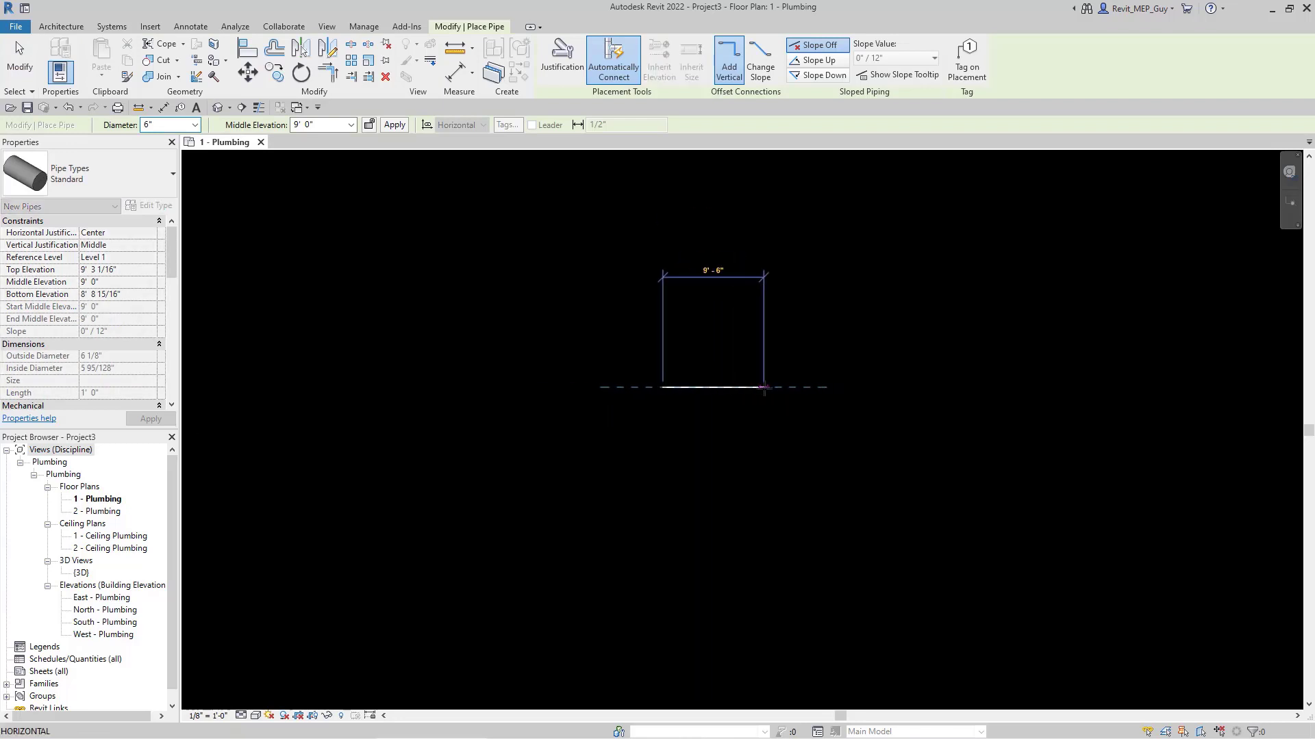
pyautogui.click(769, 388)
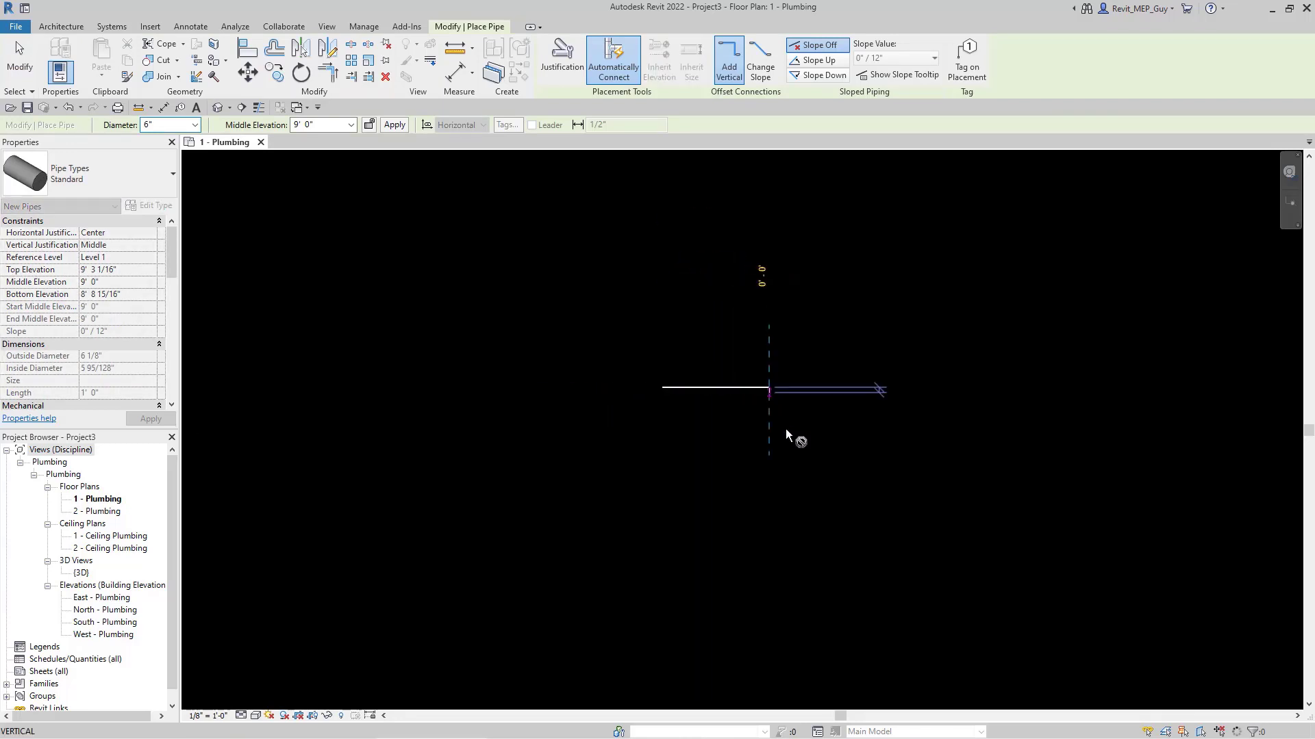
pyautogui.press('Escape')
pyautogui.press('Escape')
pyautogui.scroll(2, 698, 393)
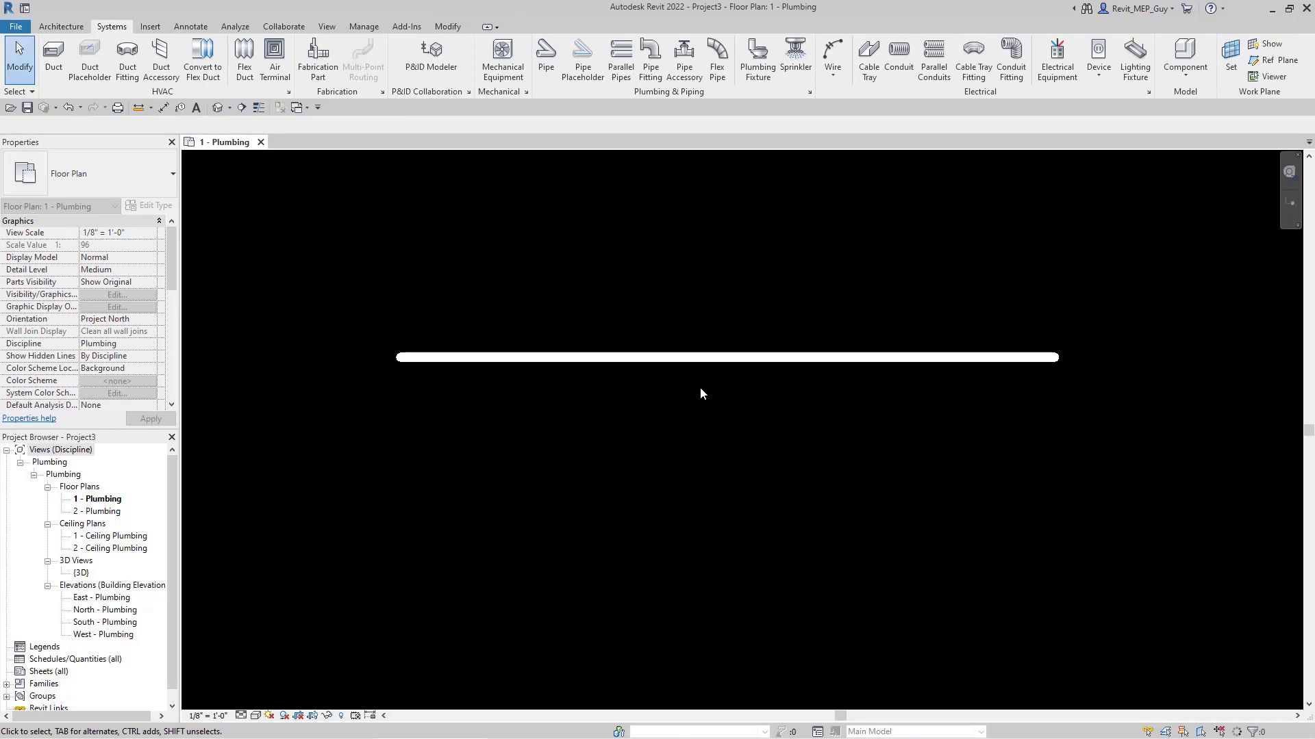
# Change the pipe's system type to Domestic Hot Water.
pyautogui.click(501, 357)
pyautogui.click(113, 331)
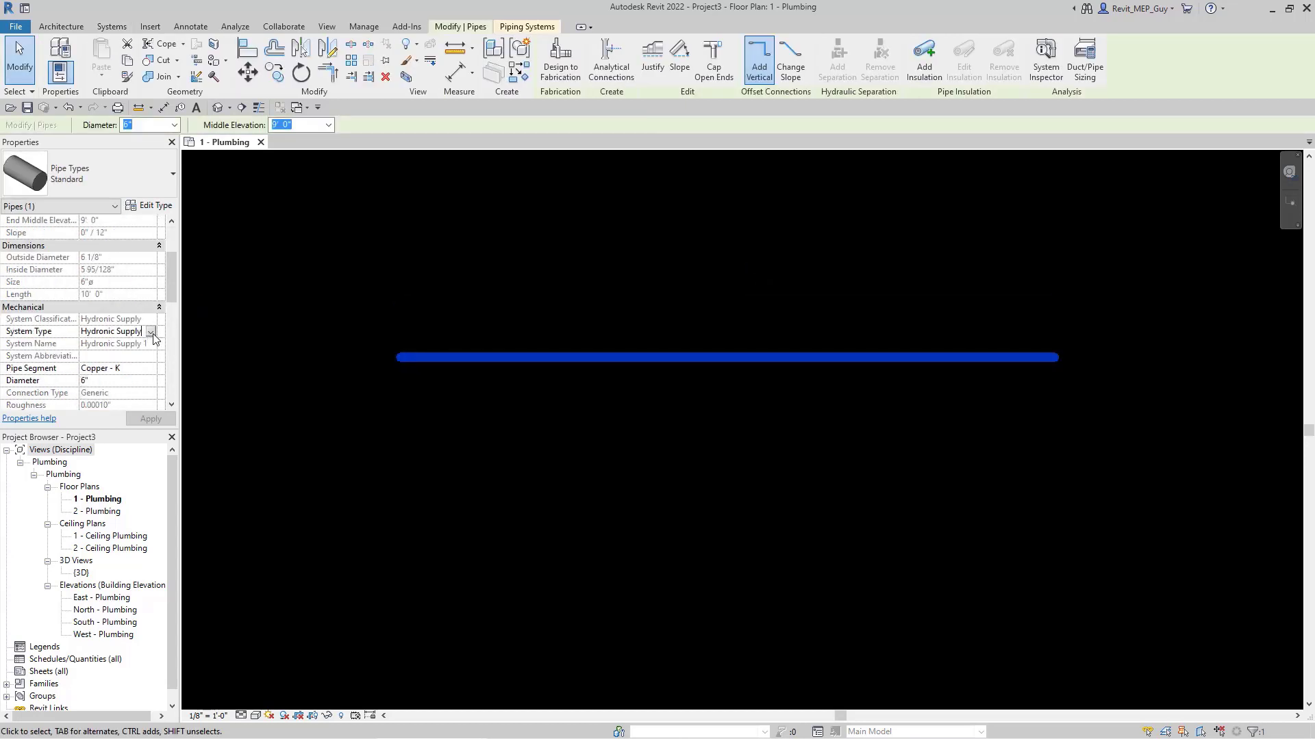
pyautogui.click(150, 332)
pyautogui.click(729, 452)
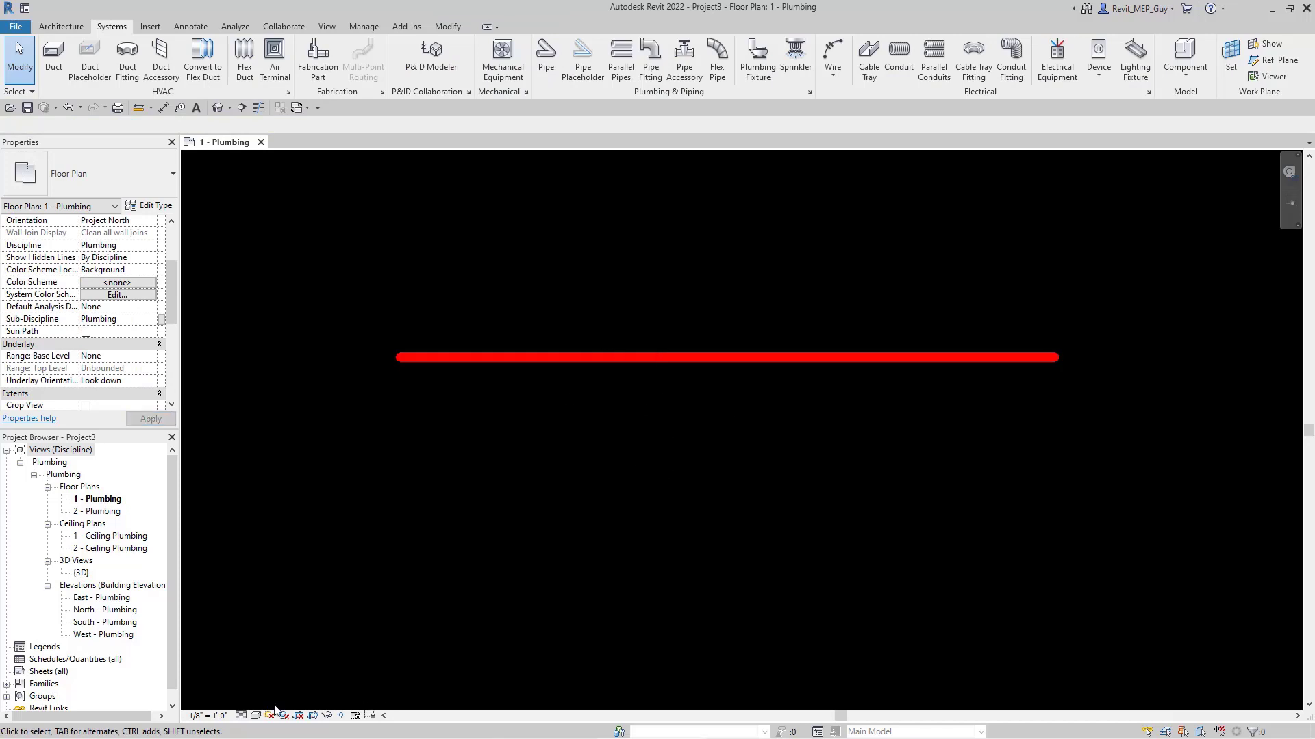
# View the pipe at Fine detail level and return the view to Medium.
pyautogui.click(242, 715)
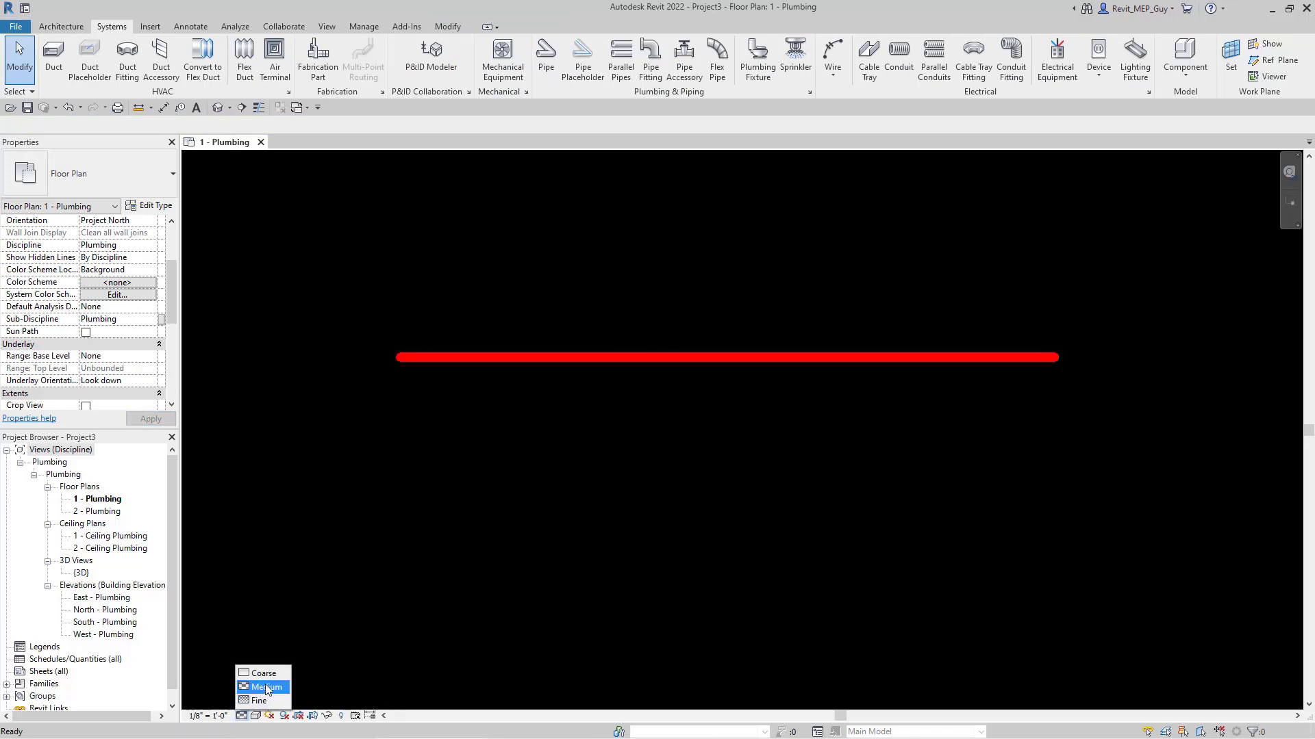
pyautogui.click(260, 701)
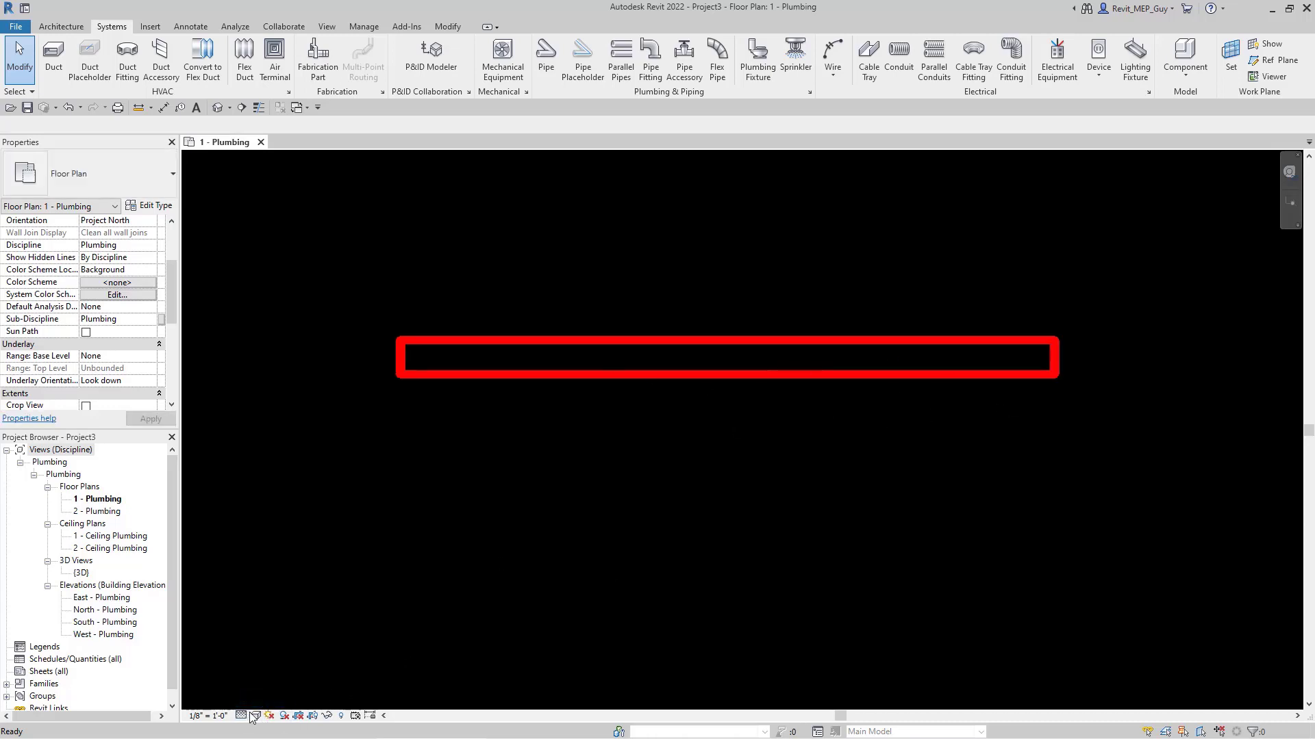
pyautogui.click(254, 715)
pyautogui.click(242, 716)
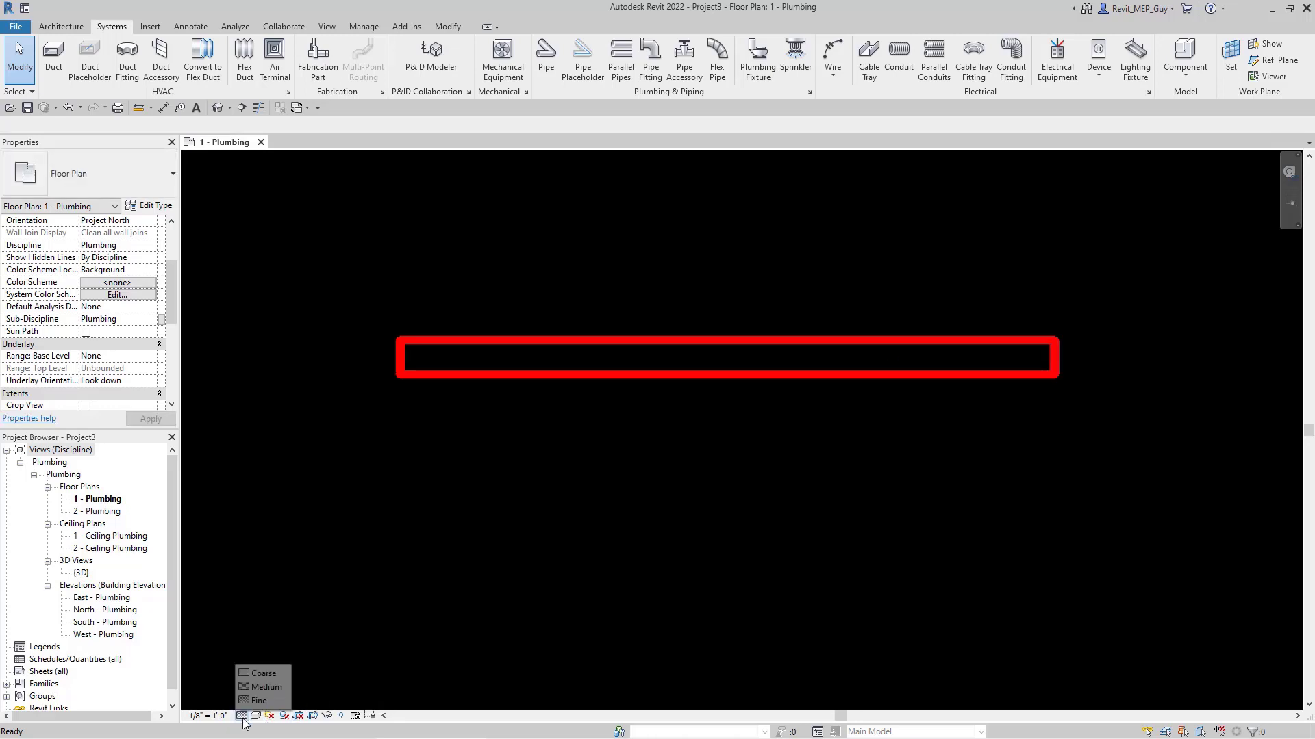
pyautogui.click(267, 687)
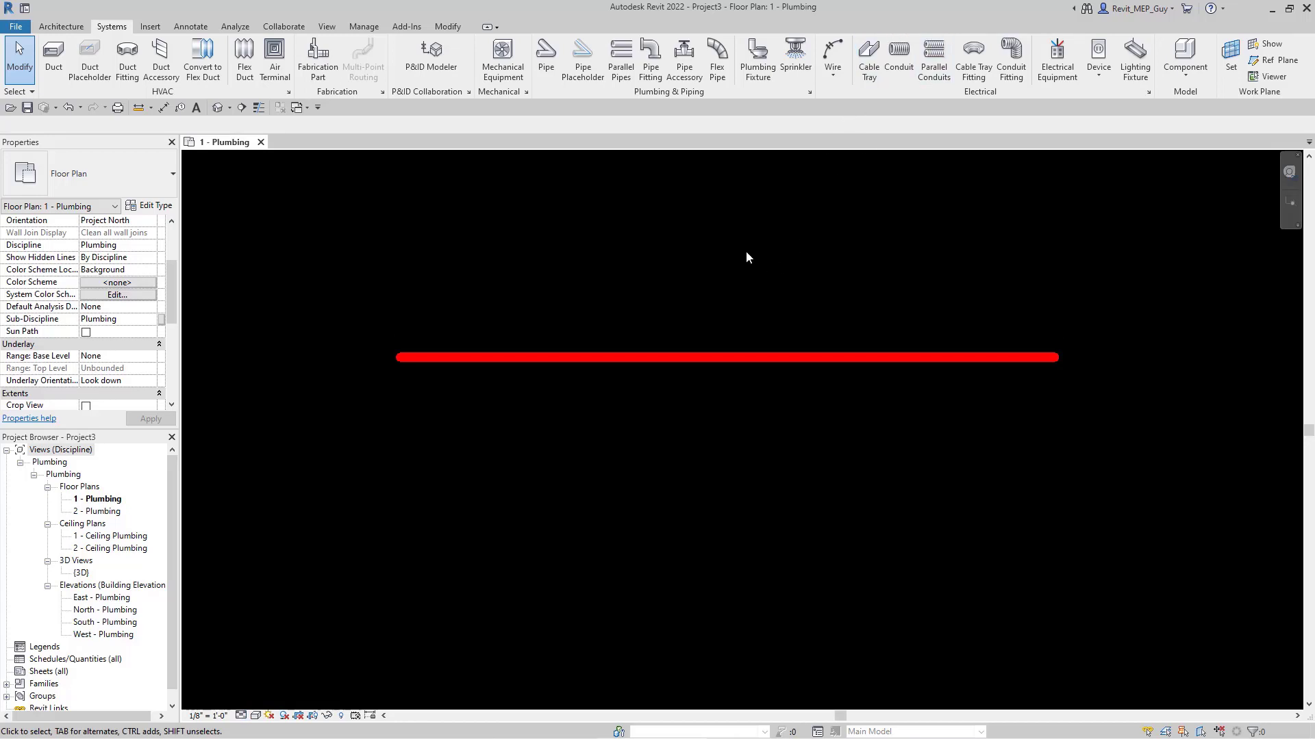
# Load the pipe accessory family Ball Valve - 2-6 Inch.rfa from the Pipe library's Valves and Ball Valves folders.
pyautogui.click(685, 69)
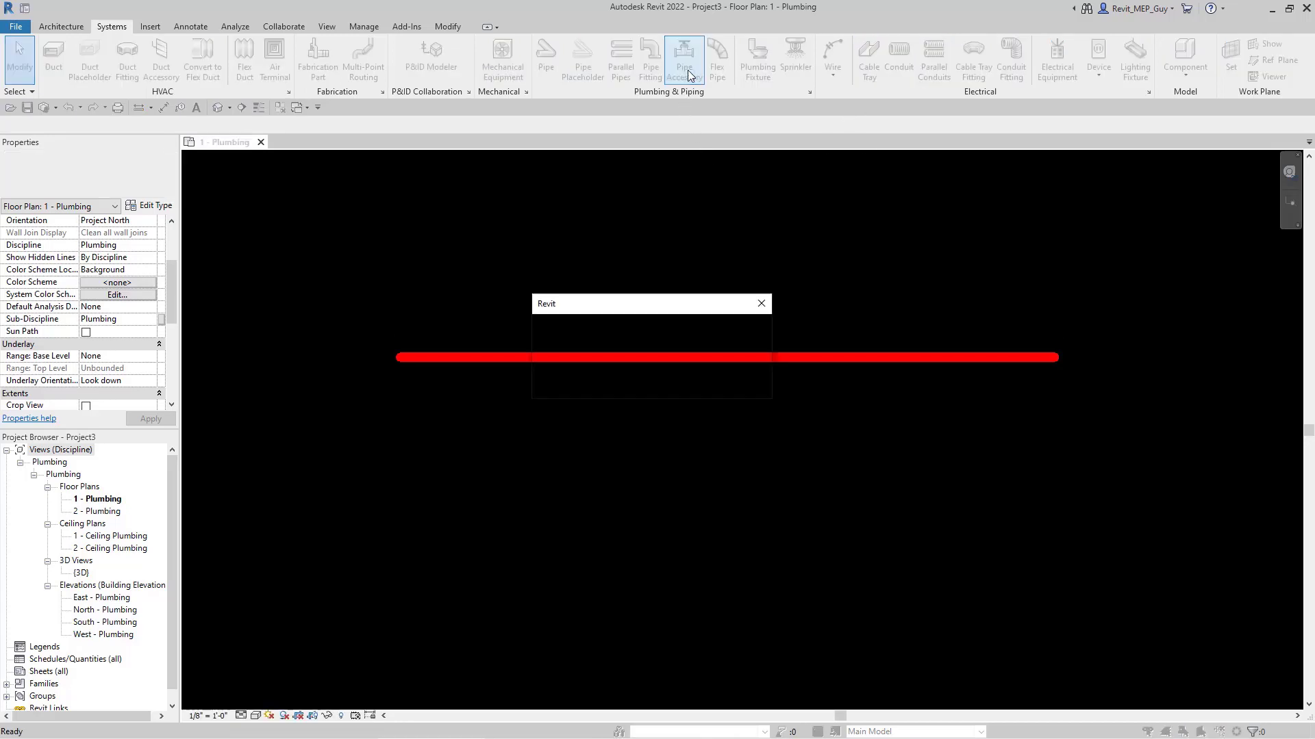
pyautogui.click(695, 386)
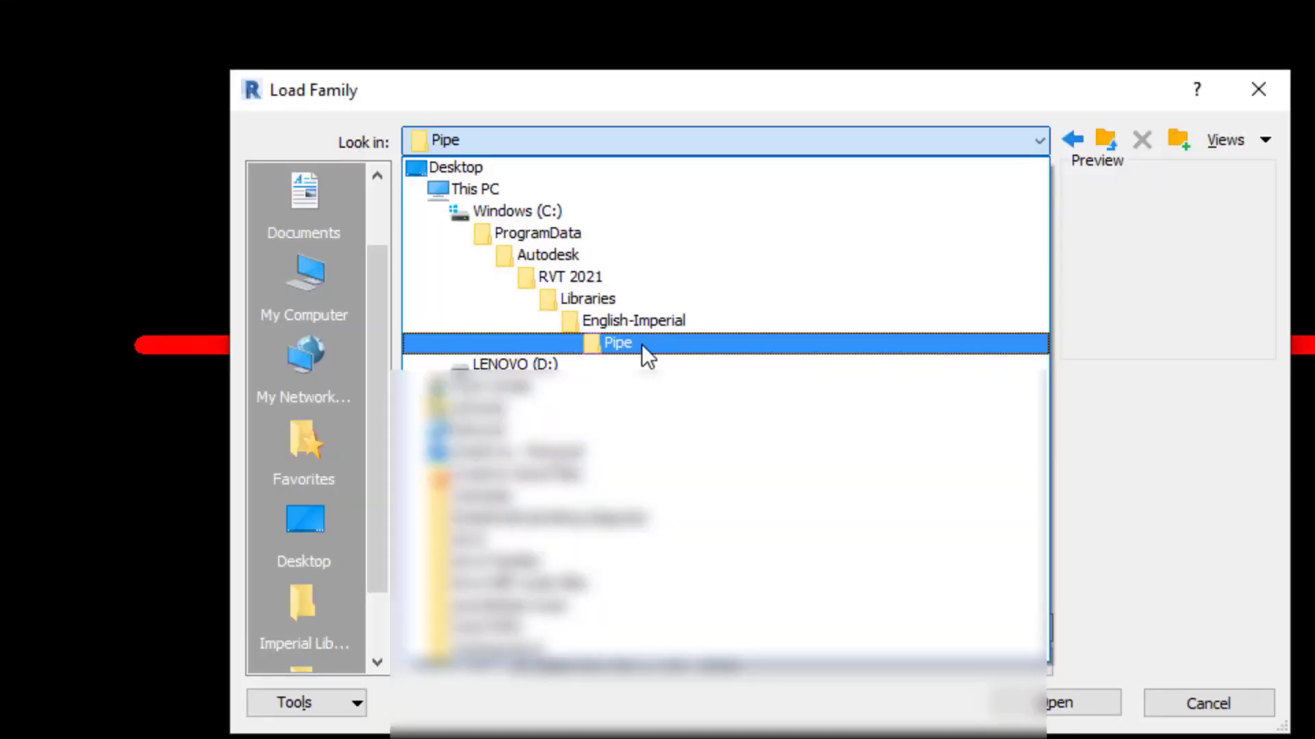
pyautogui.click(642, 343)
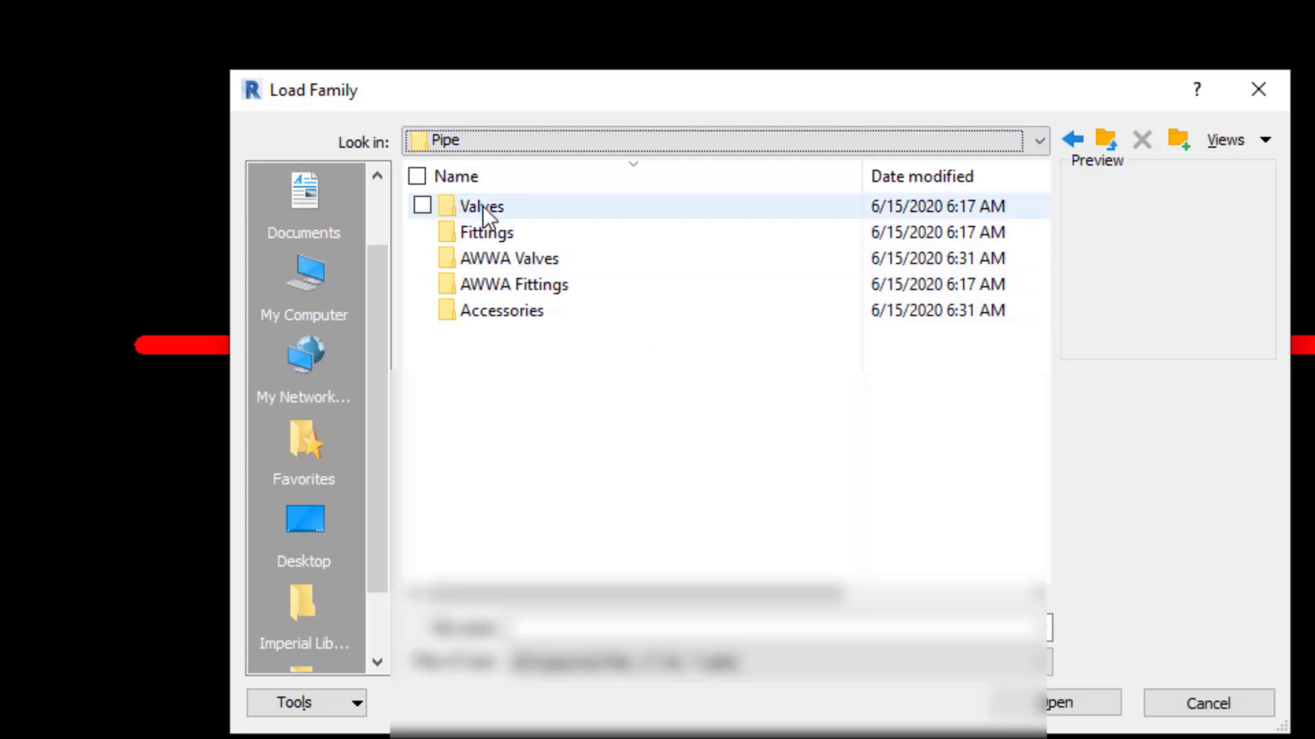
pyautogui.doubleClick(482, 206)
pyautogui.doubleClick(520, 515)
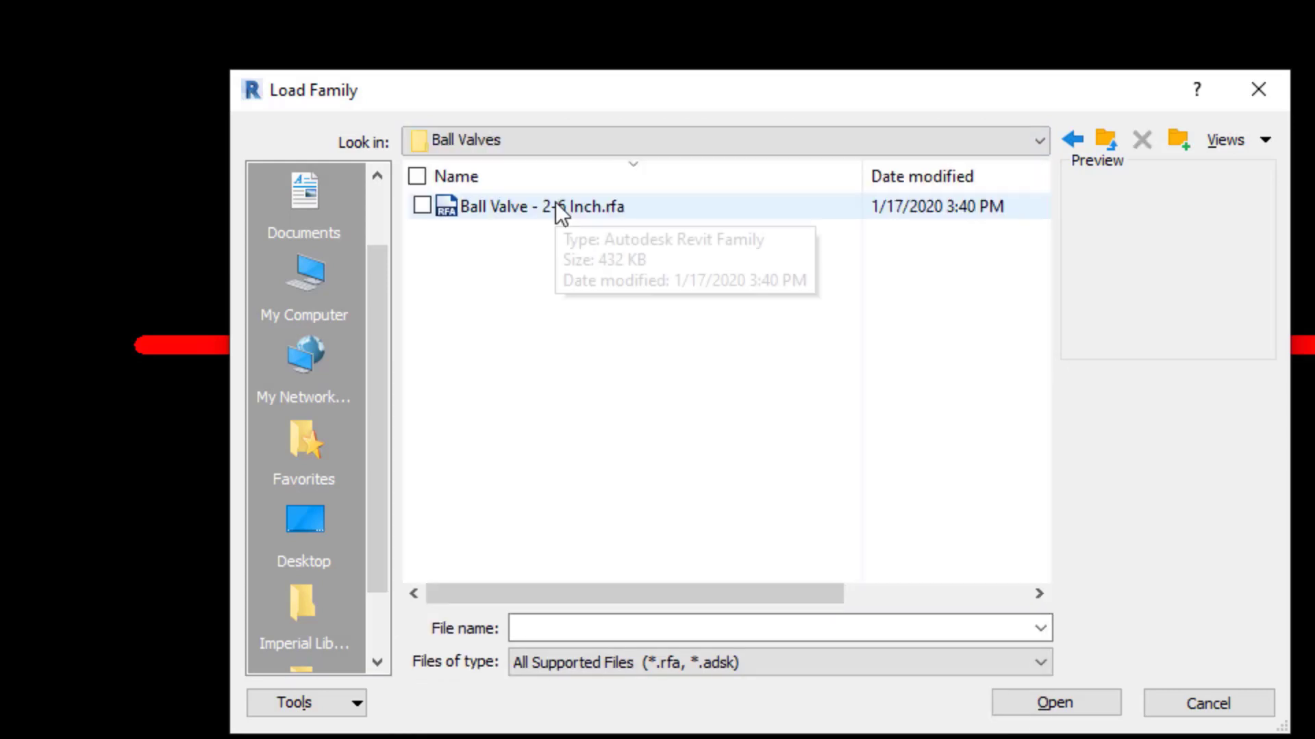
pyautogui.click(577, 206)
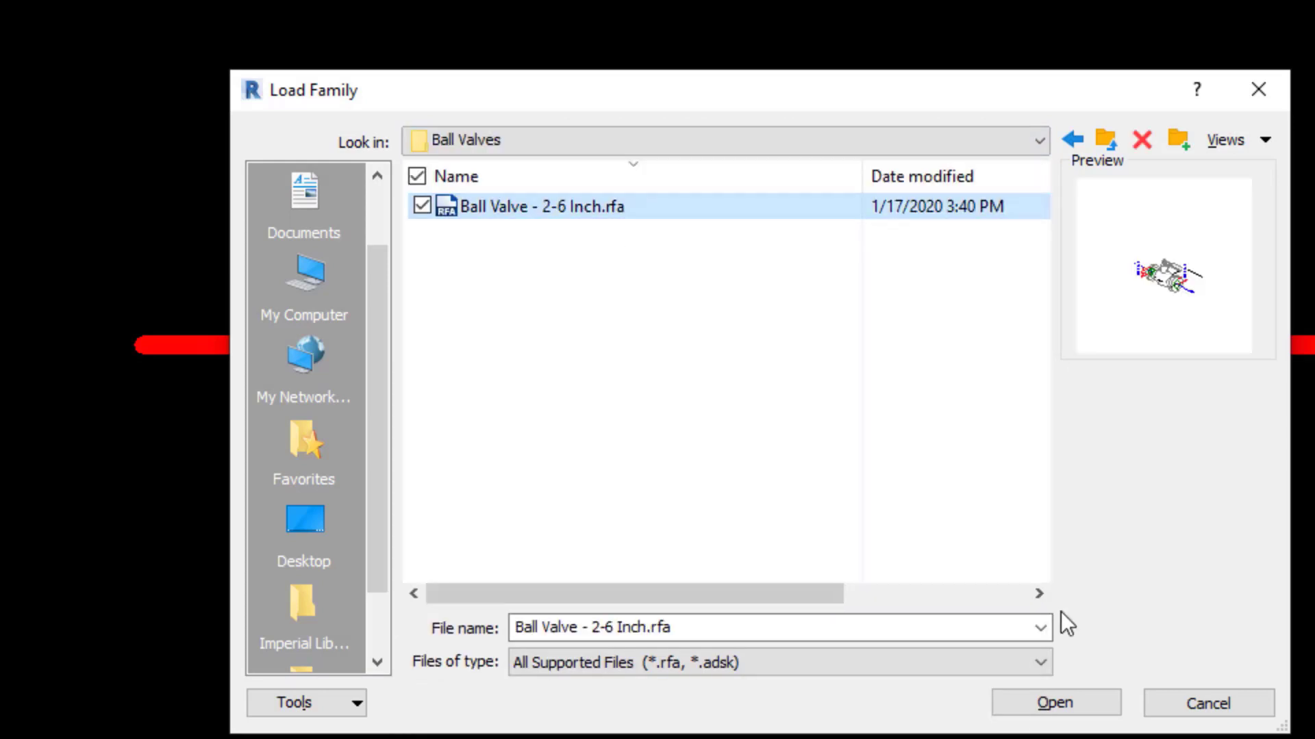
pyautogui.click(1054, 707)
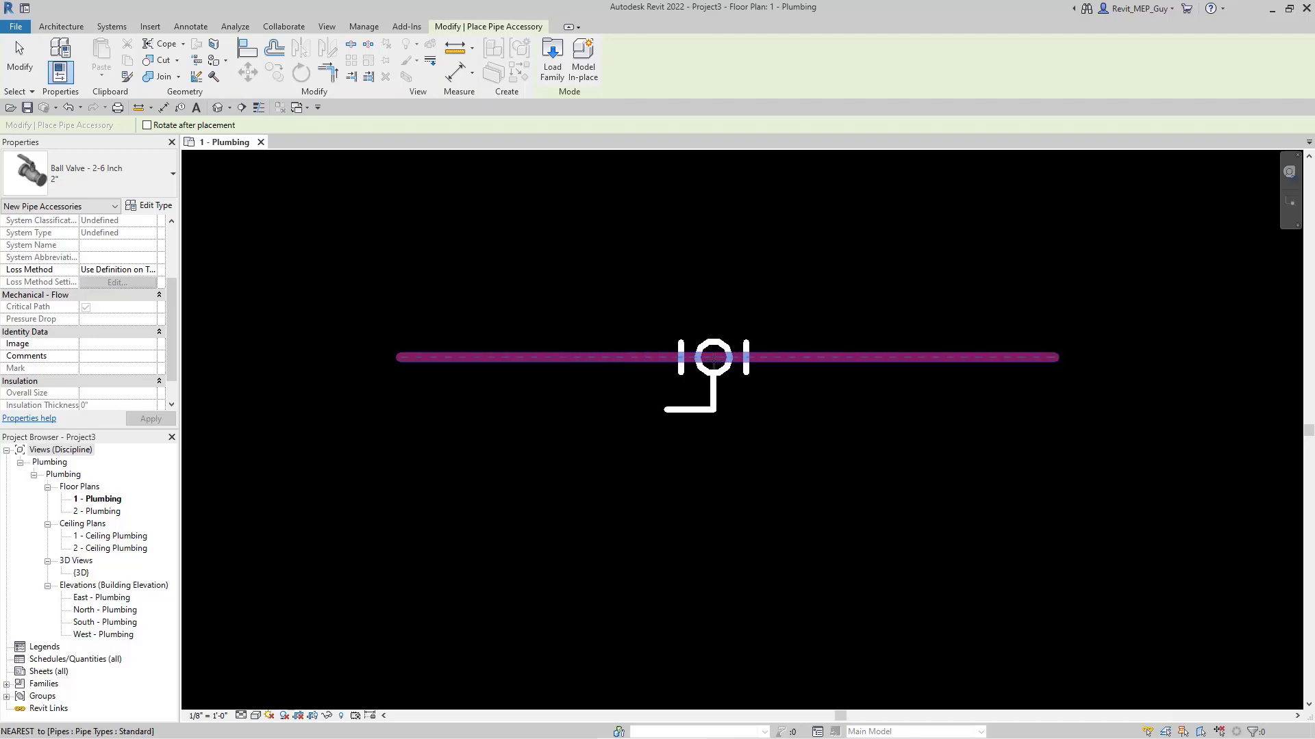
# Place the 2" ball valve near the middle of the horizontal pipe and check the placed valve's type.
pyautogui.click(727, 485)
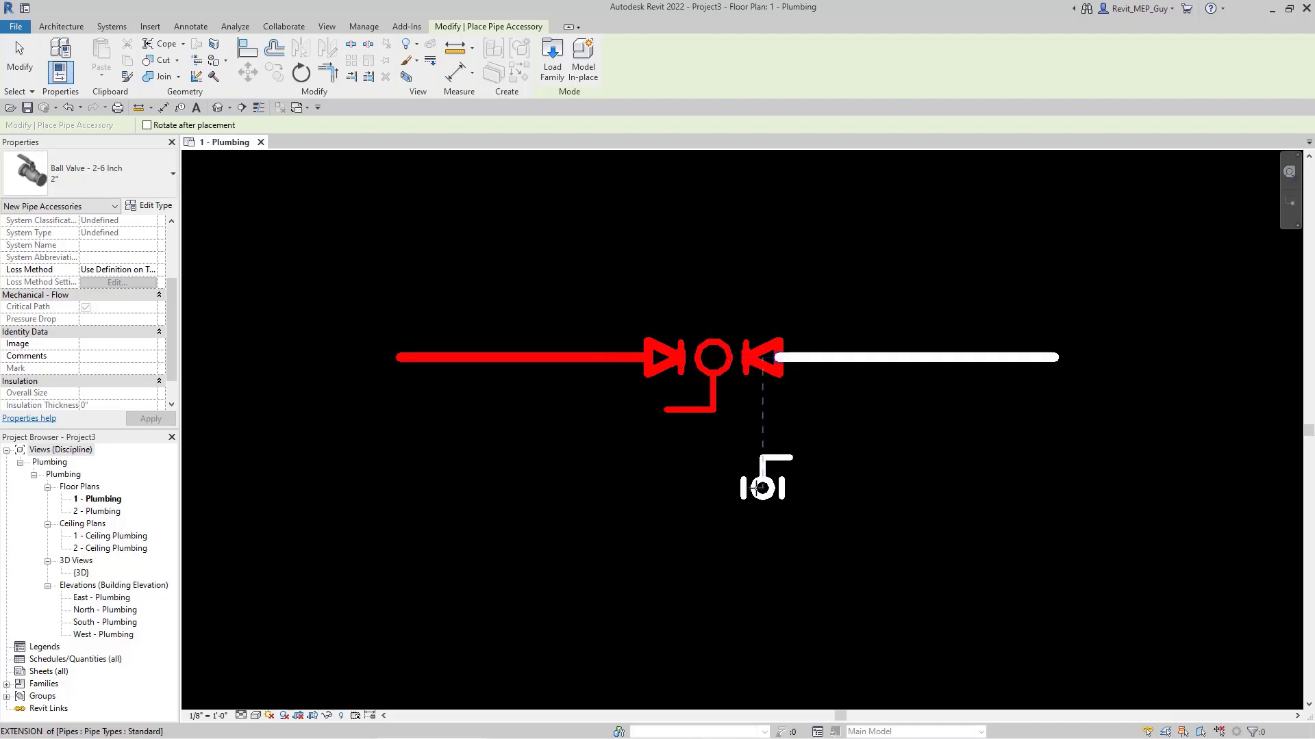
pyautogui.press('Escape')
pyautogui.press('Escape')
pyautogui.scroll(-2, 726, 343)
pyautogui.scroll(4, 725, 342)
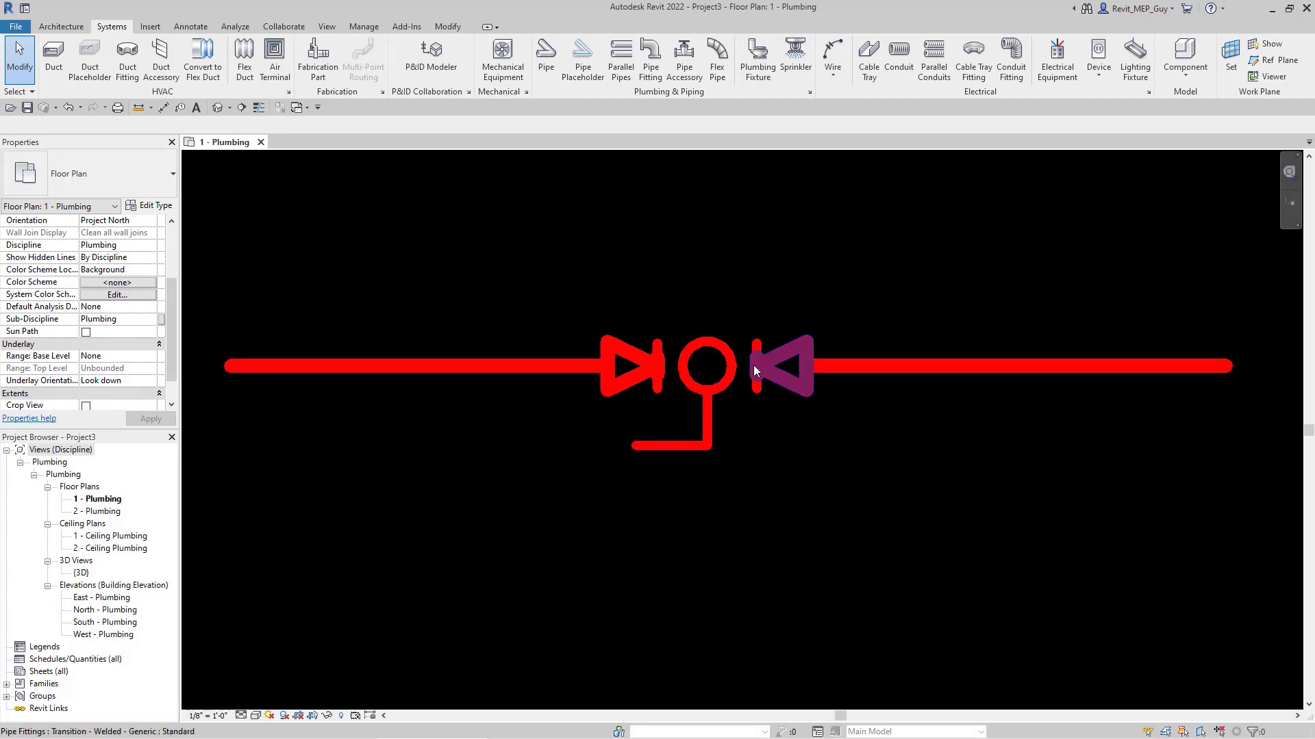
pyautogui.click(721, 384)
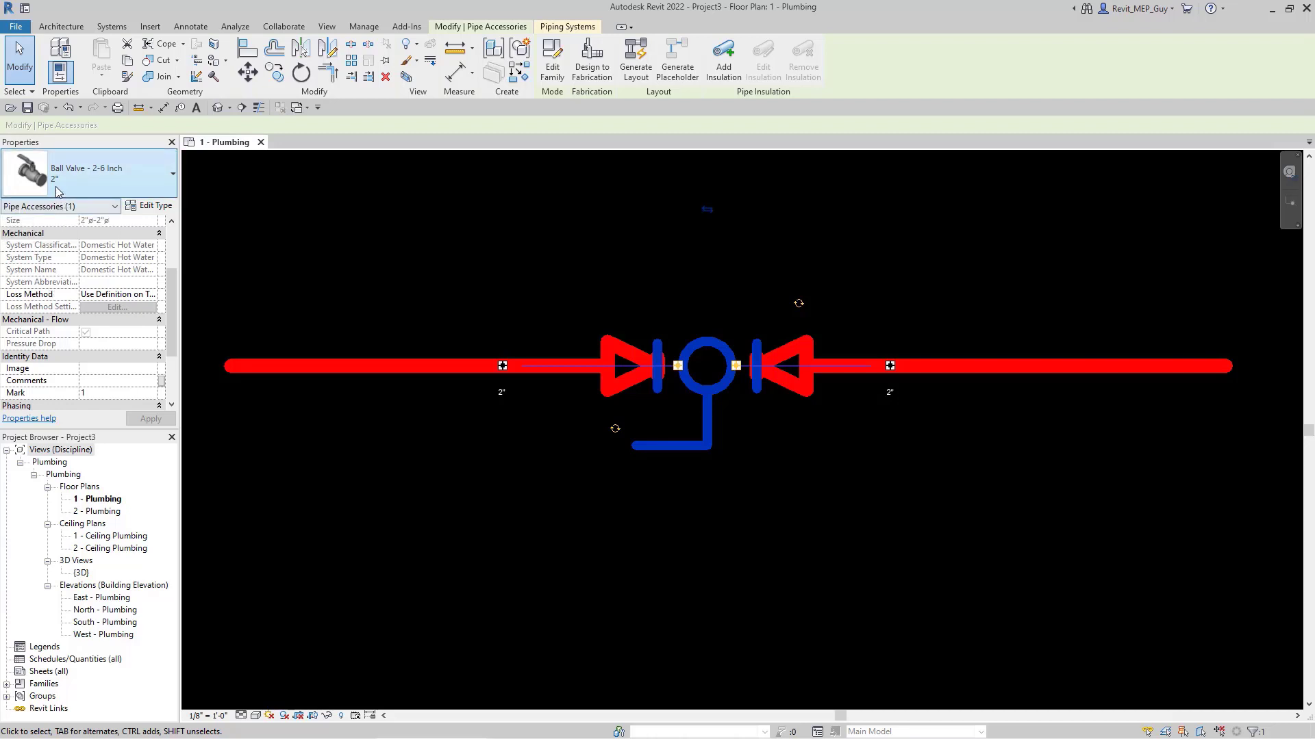
pyautogui.click(938, 558)
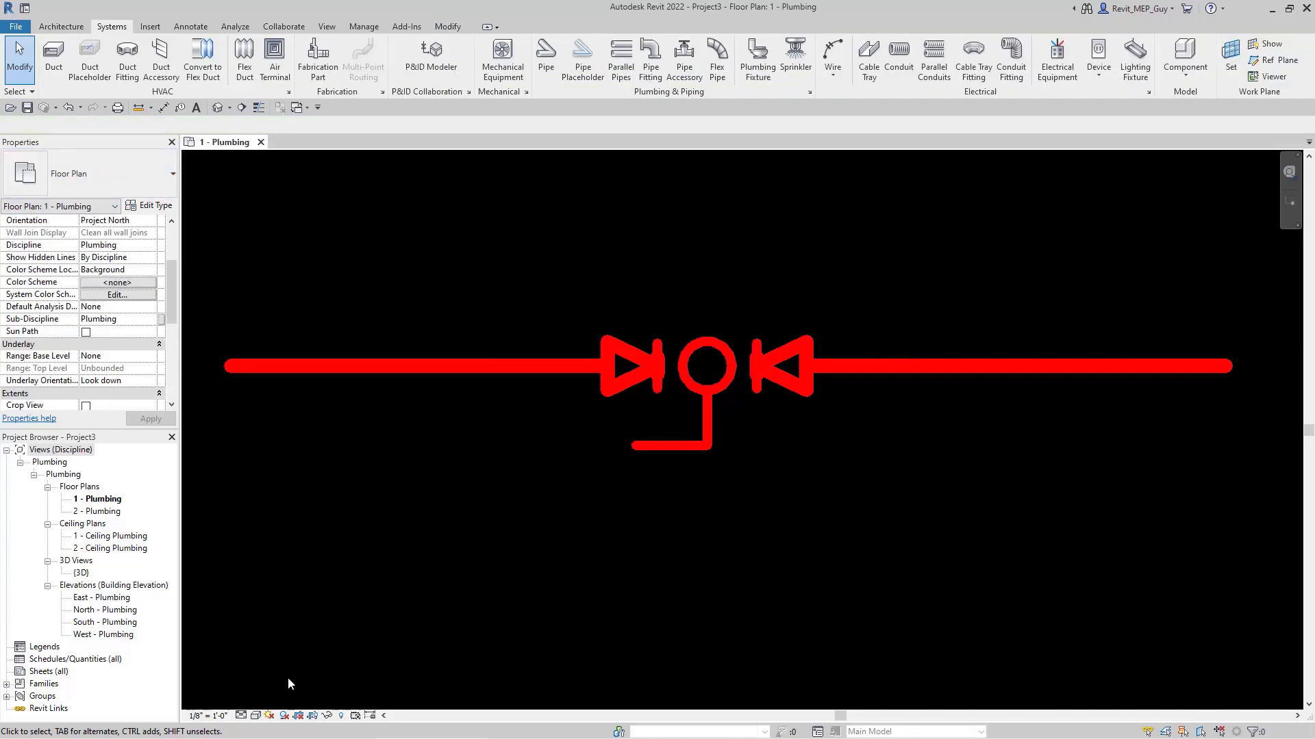
# Set the floor plan's detail level to Fine and display it with thin lines.
pyautogui.click(241, 716)
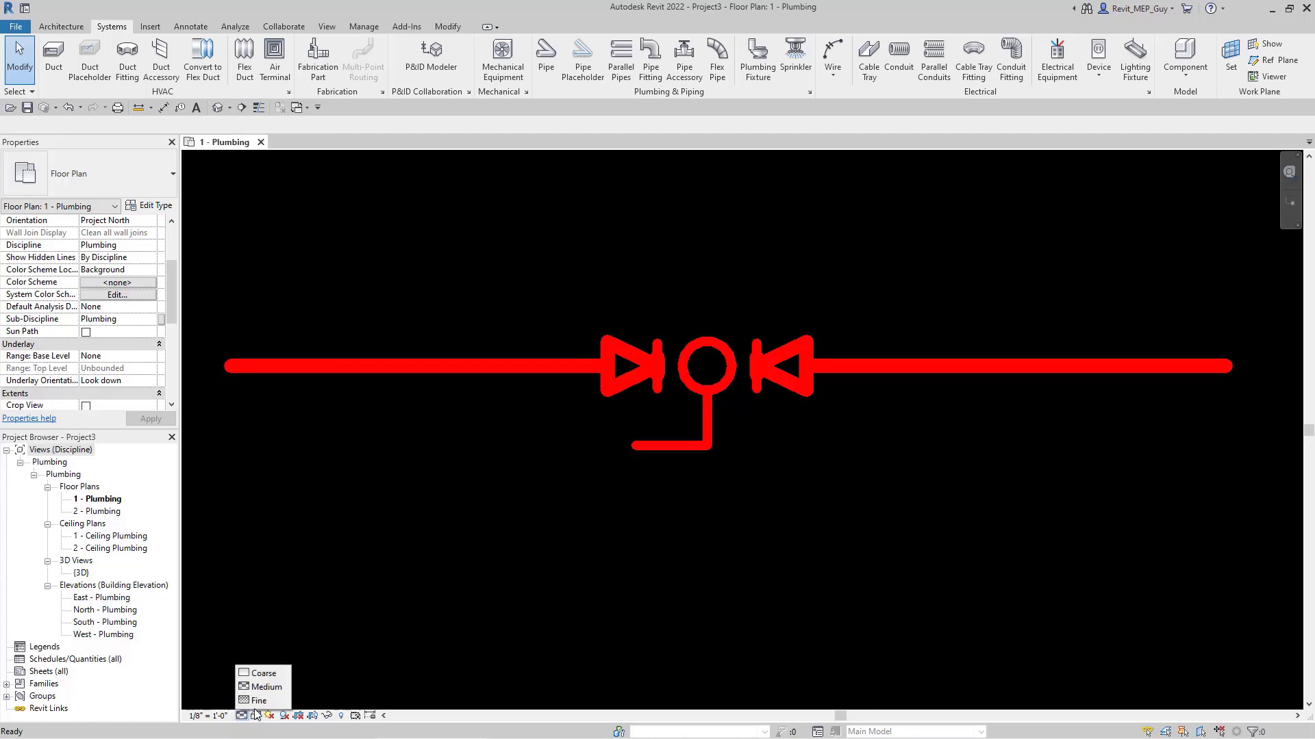
pyautogui.click(259, 700)
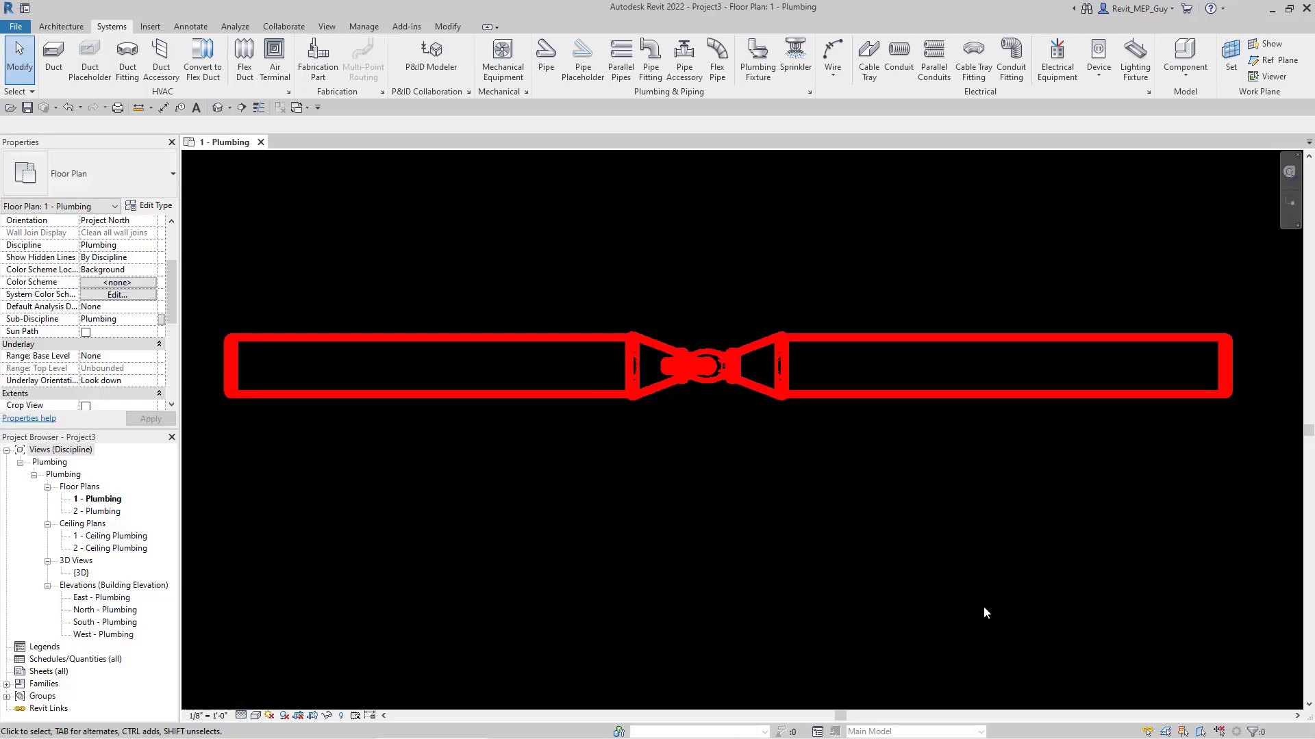
pyautogui.click(261, 108)
pyautogui.scroll(5, 700, 339)
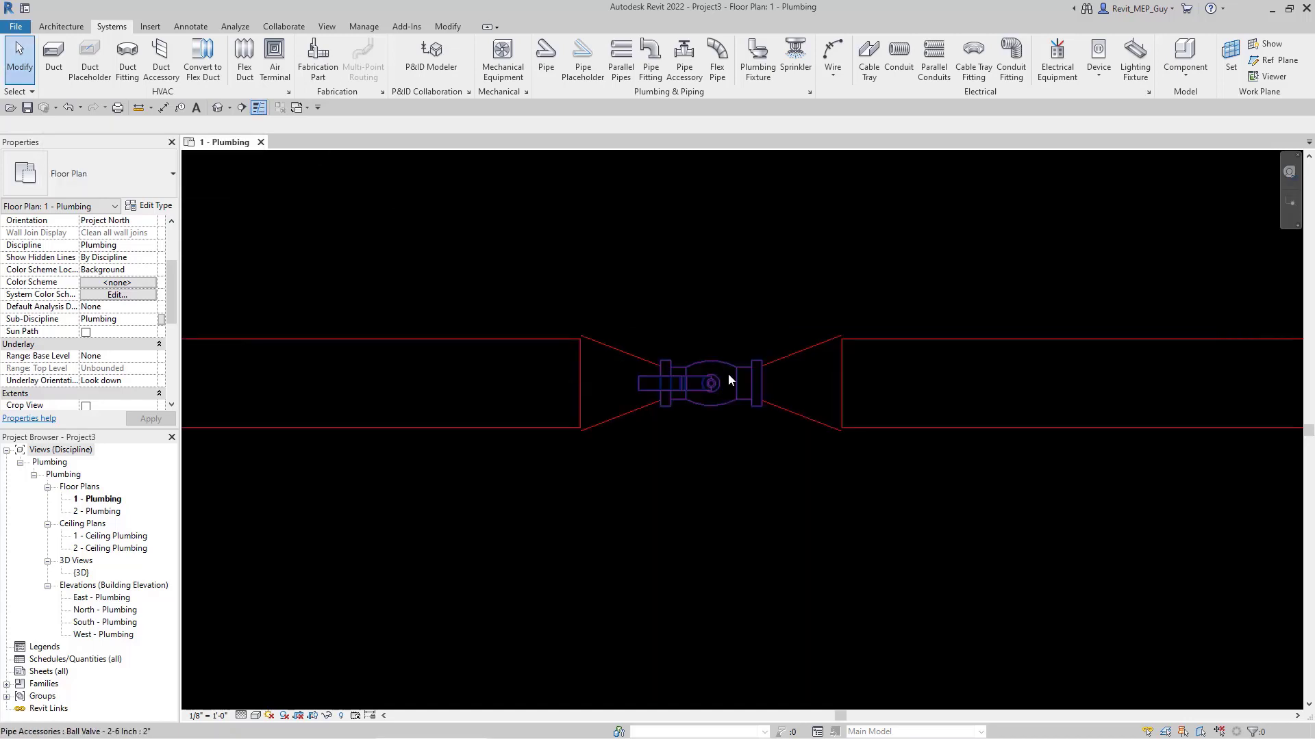
pyautogui.scroll(-3, 704, 479)
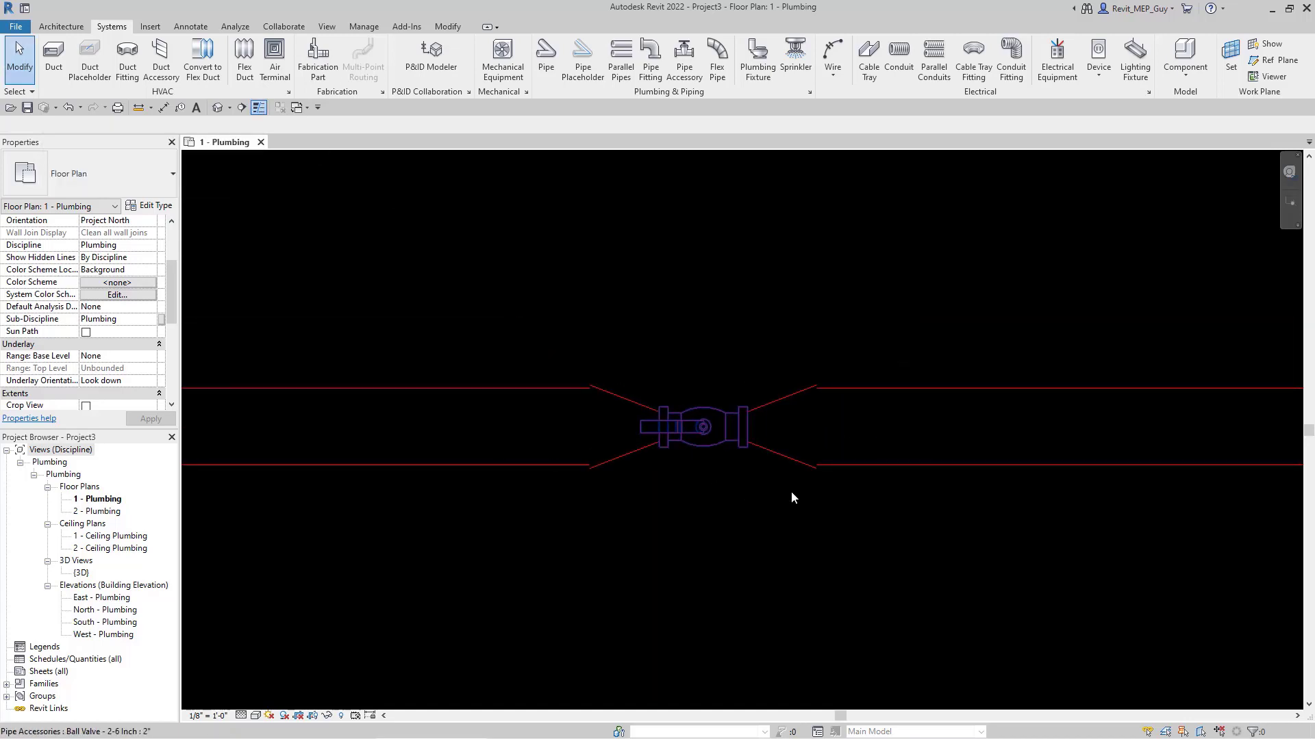
# Select the whole connected pipe network and filter Pipe Accessories out, keeping only the pipes and pipe fittings selected.
pyautogui.click(898, 487)
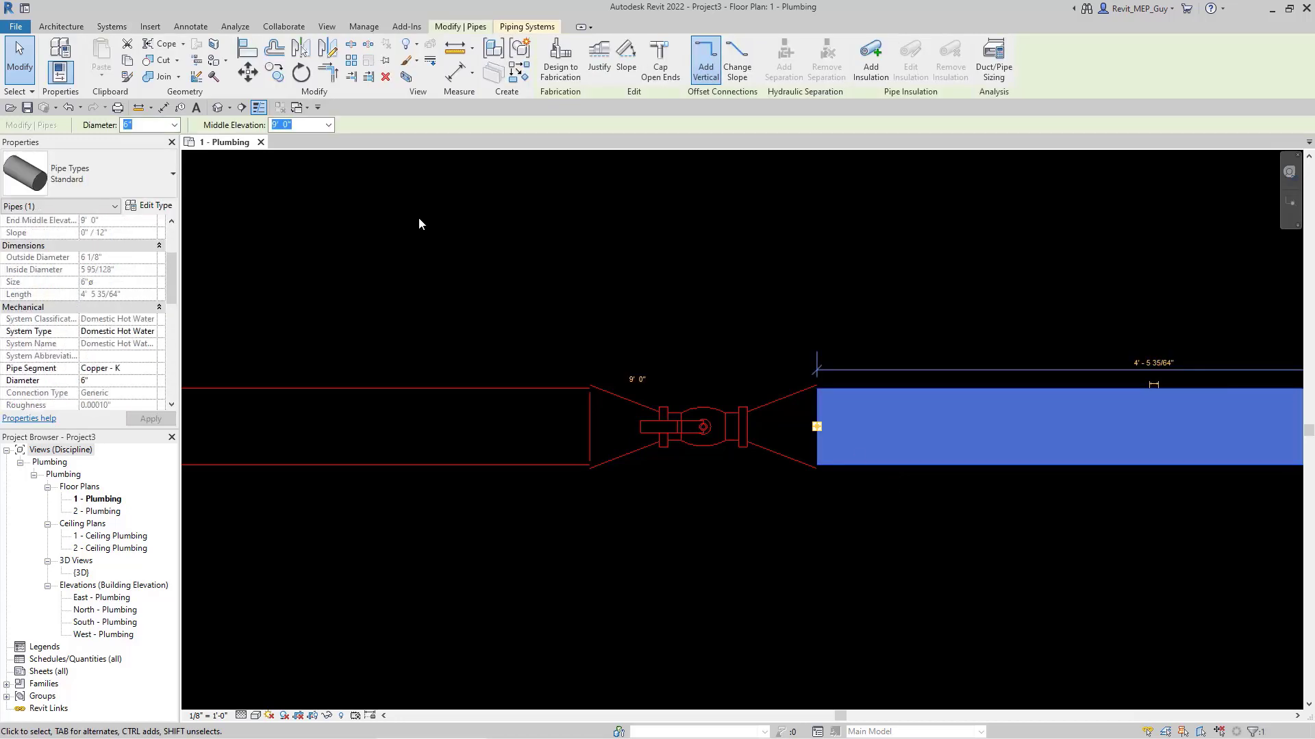
pyautogui.click(724, 593)
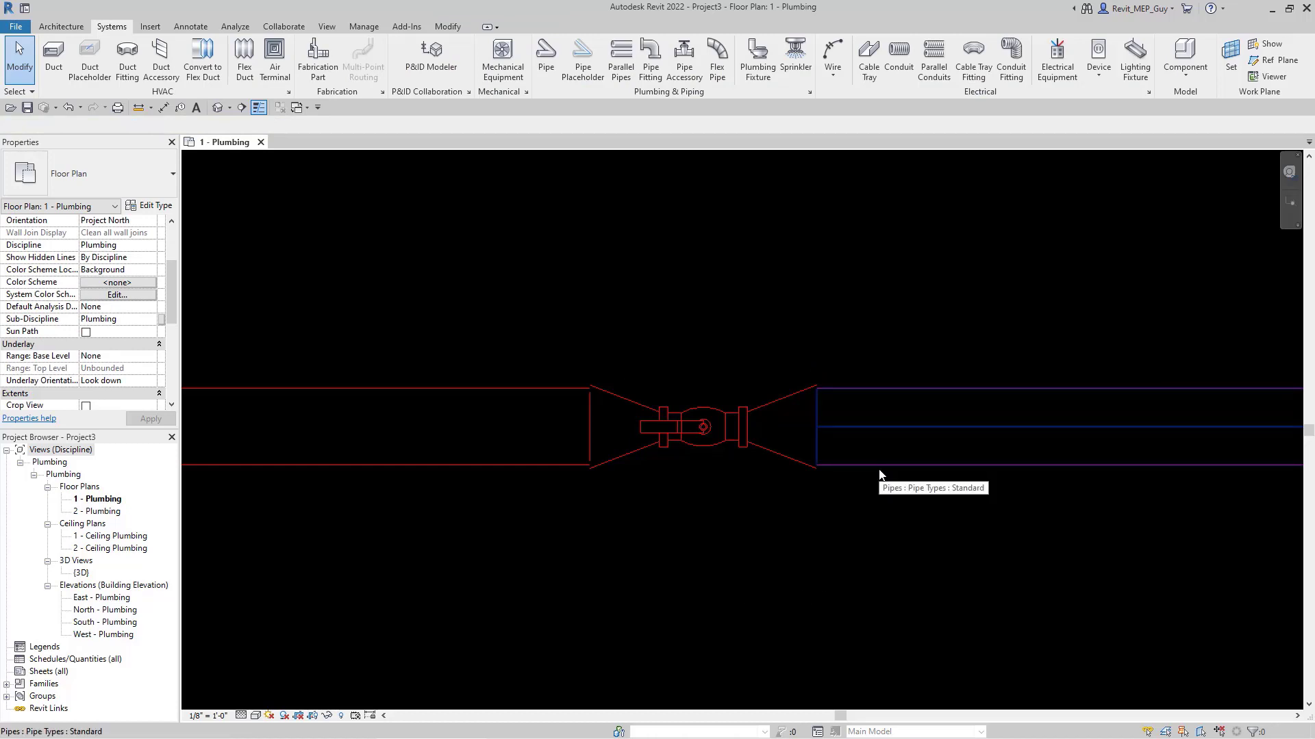
pyautogui.press('Tab')
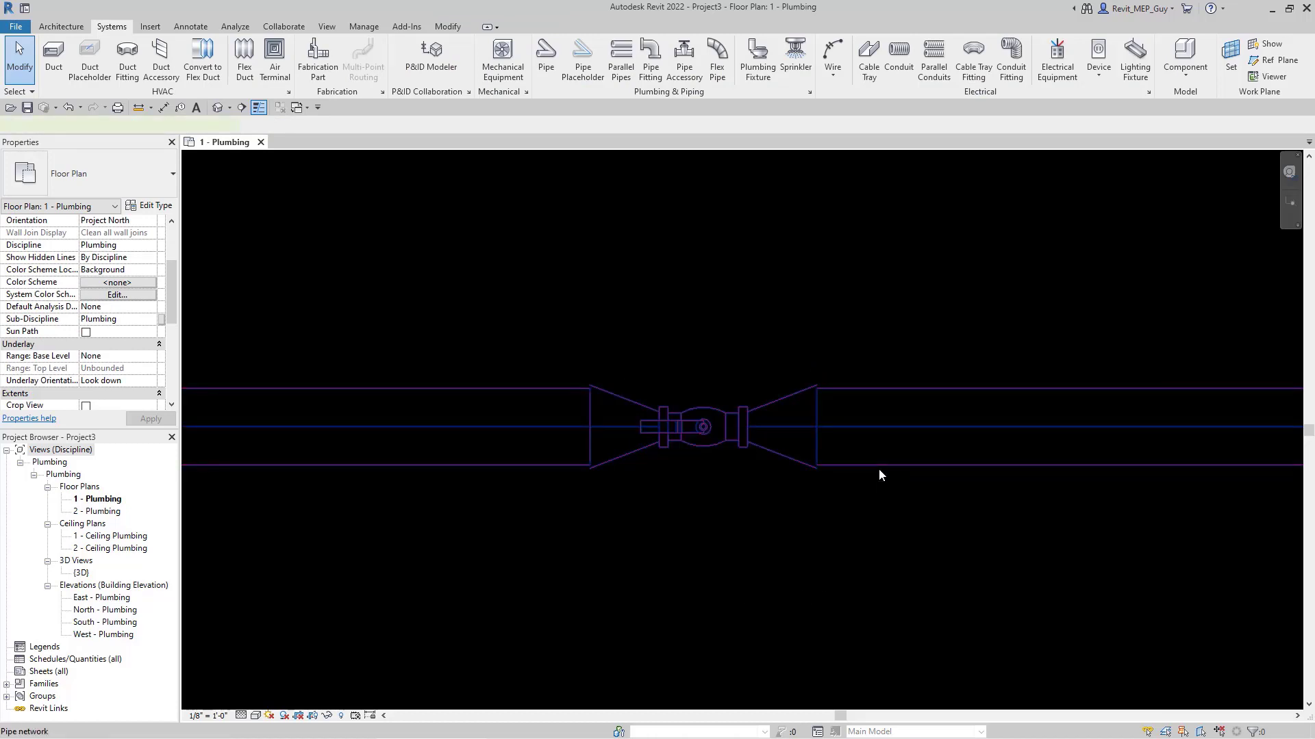
pyautogui.click(325, 481)
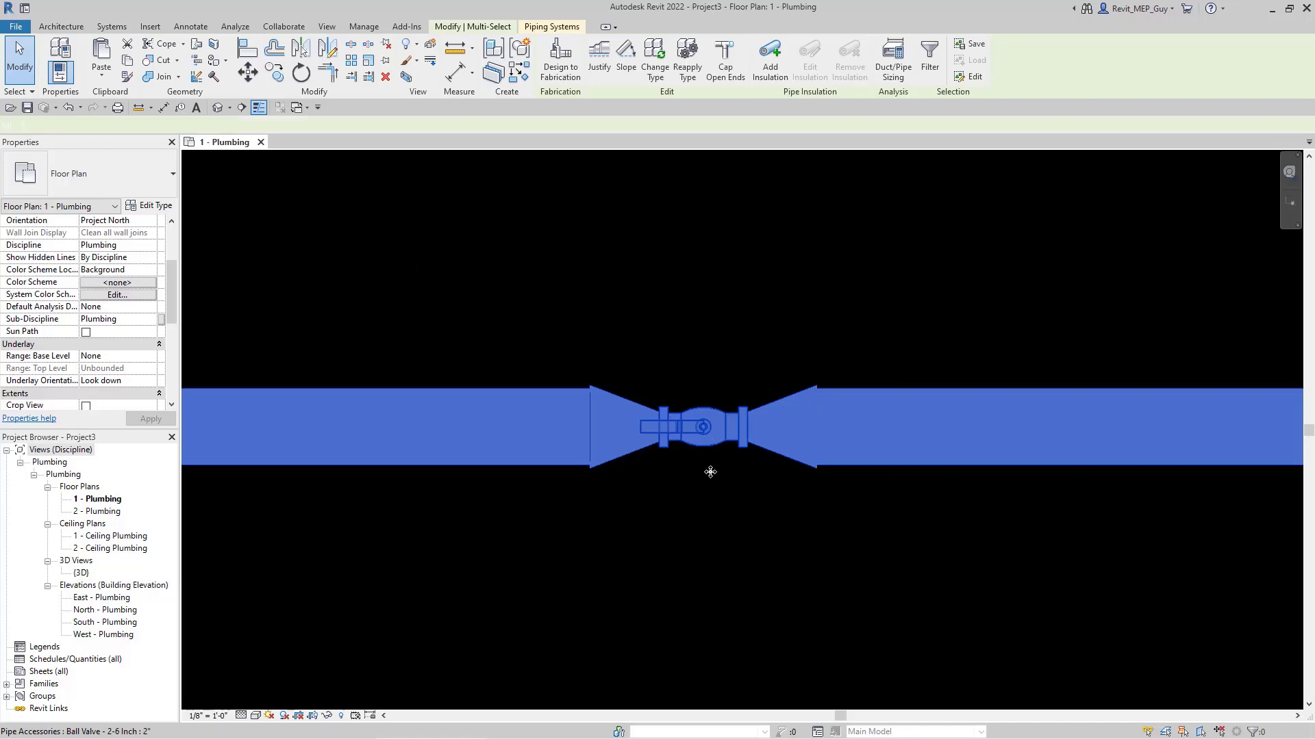
pyautogui.click(929, 63)
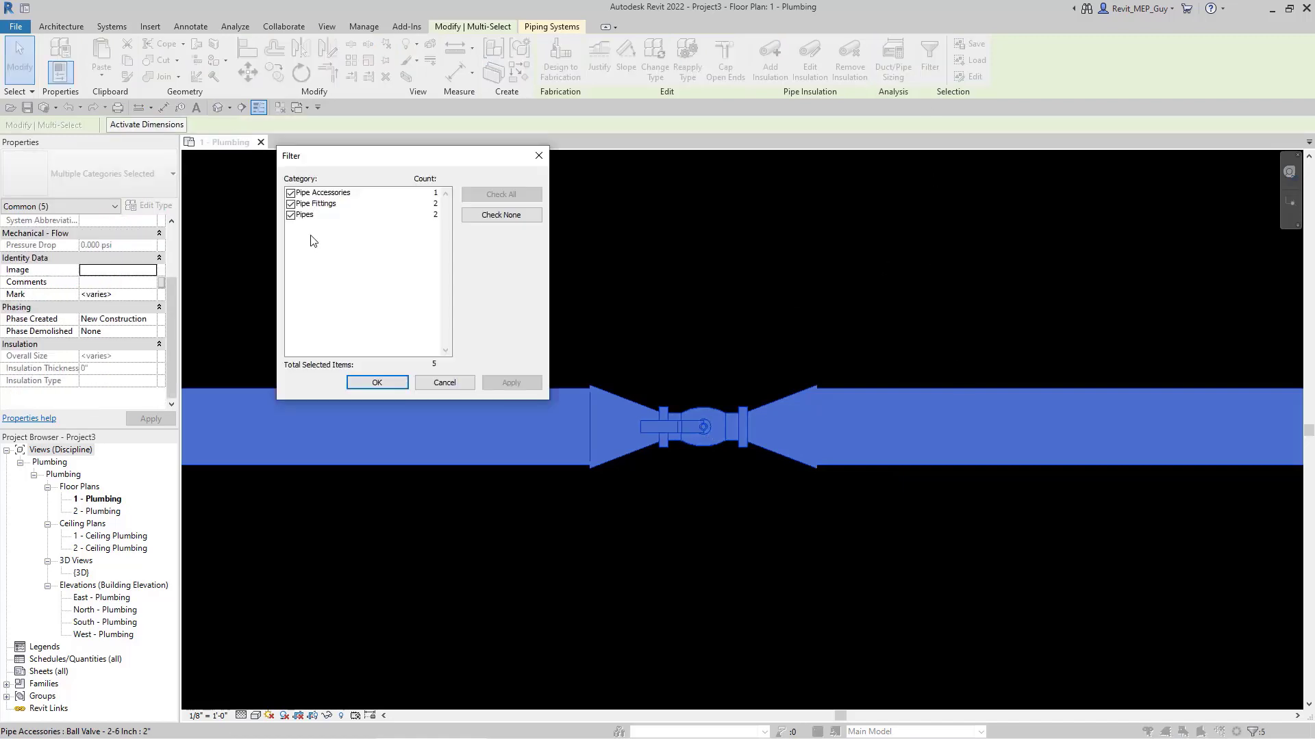
pyautogui.click(290, 194)
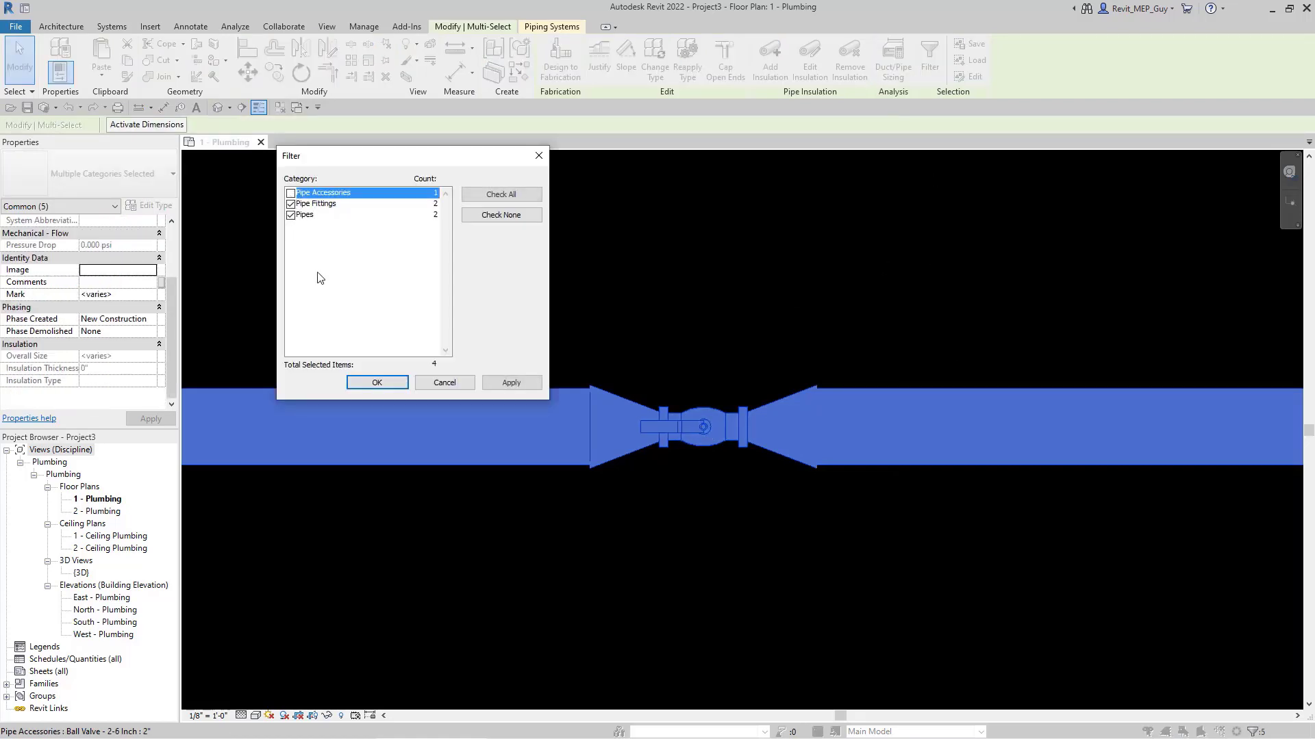
pyautogui.click(376, 382)
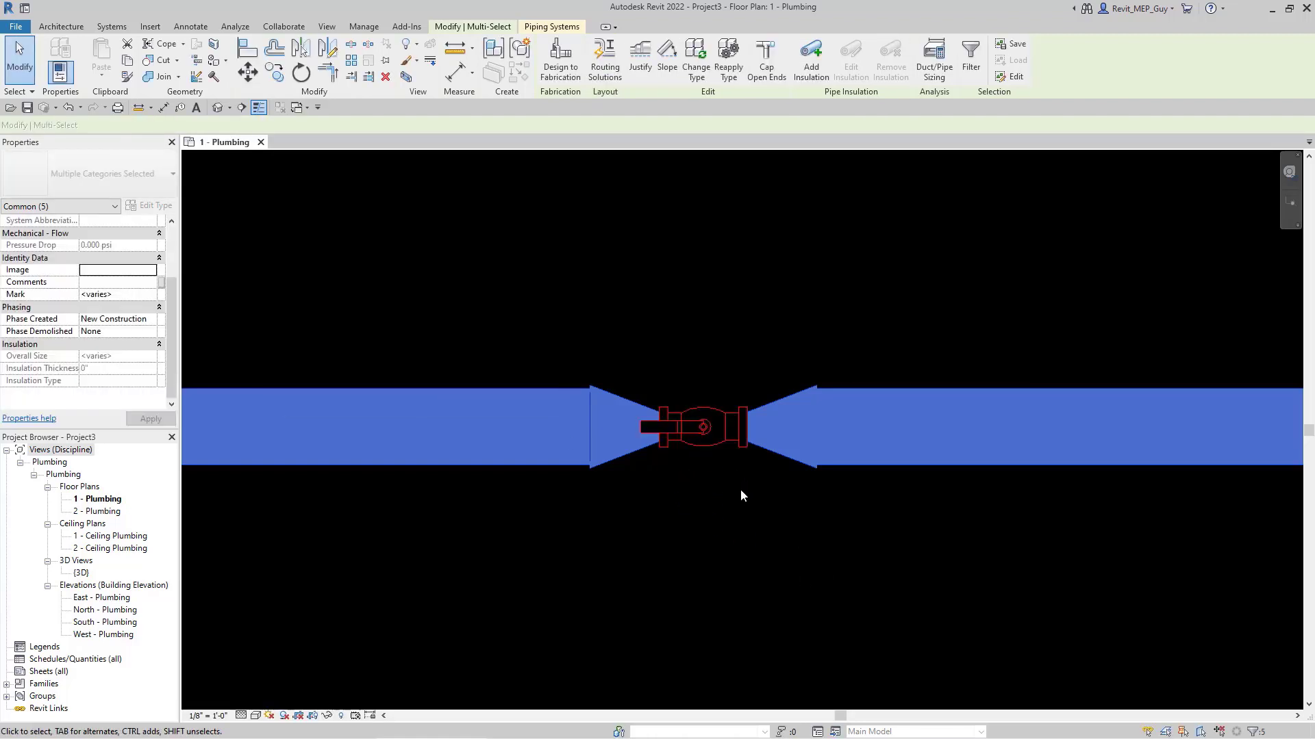
# Undo the last diameter change on the pipes connected to the ball valve and clear the selection.
pyautogui.click(202, 126)
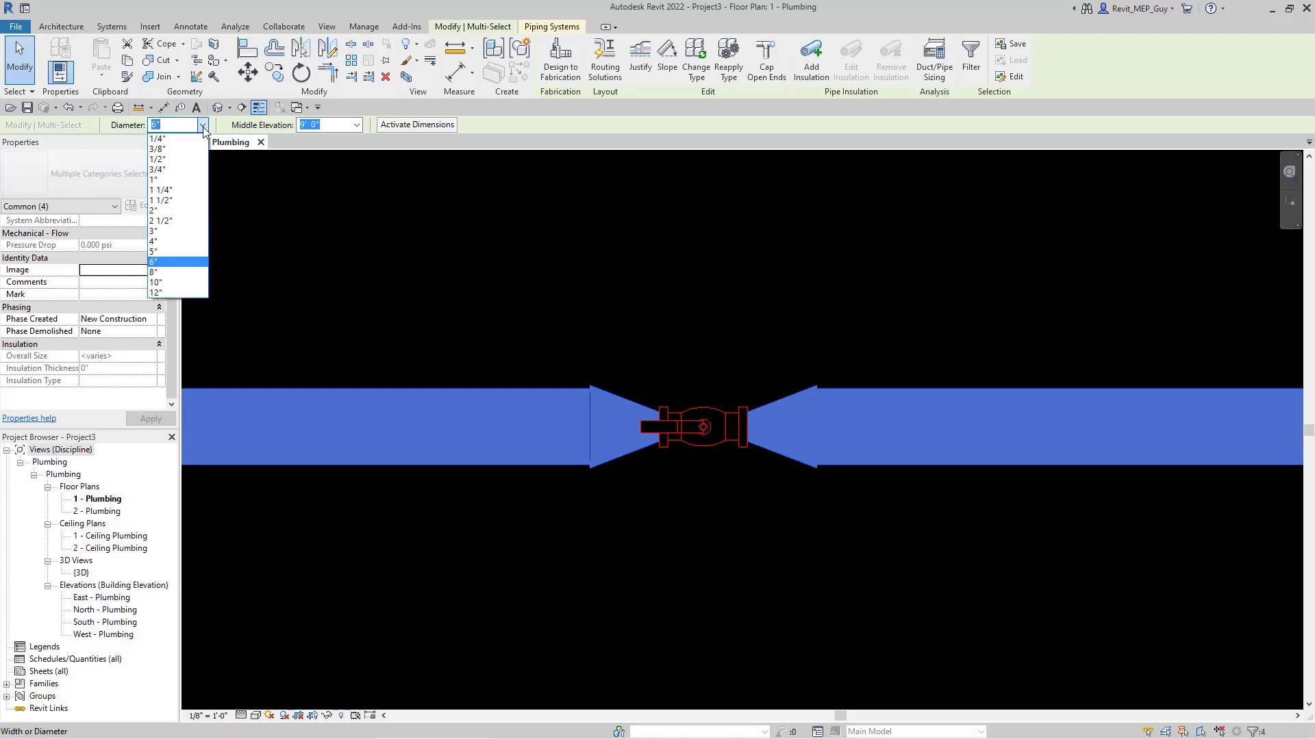
pyautogui.click(267, 236)
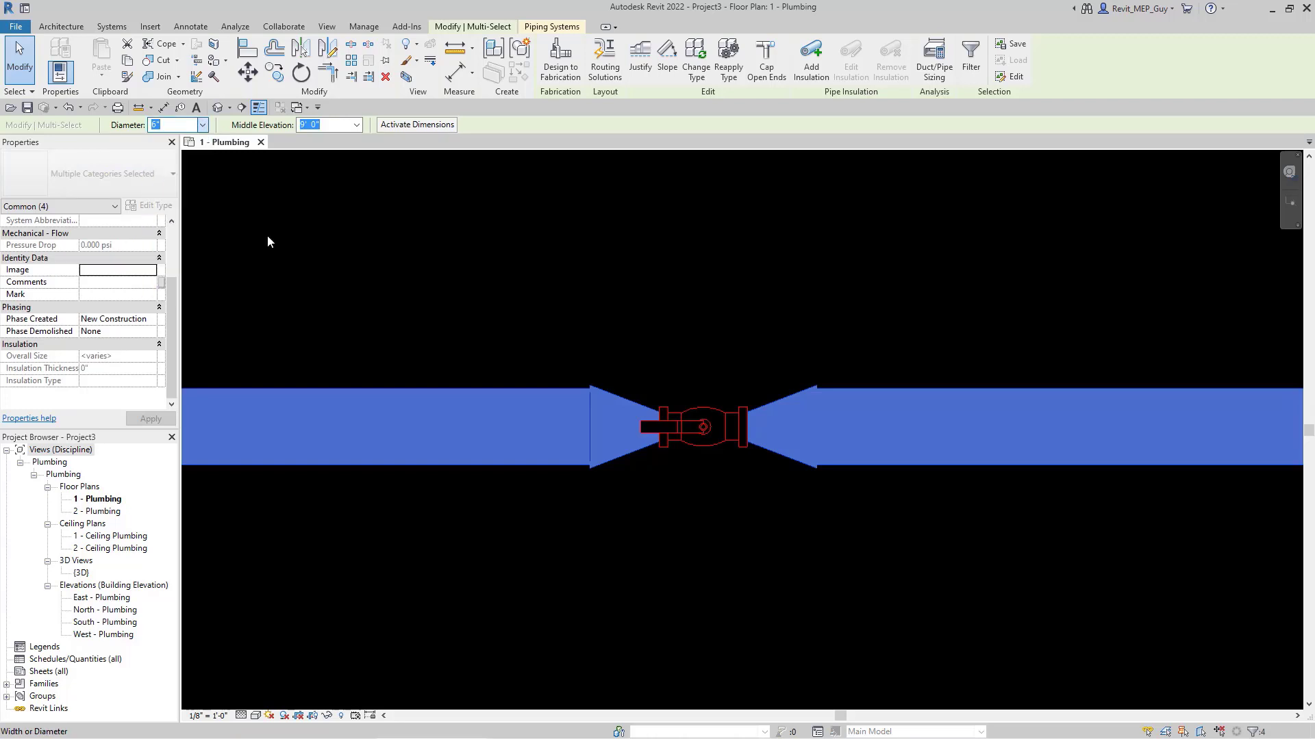
pyautogui.hotkey('ctrl', 'z')
pyautogui.click(860, 568)
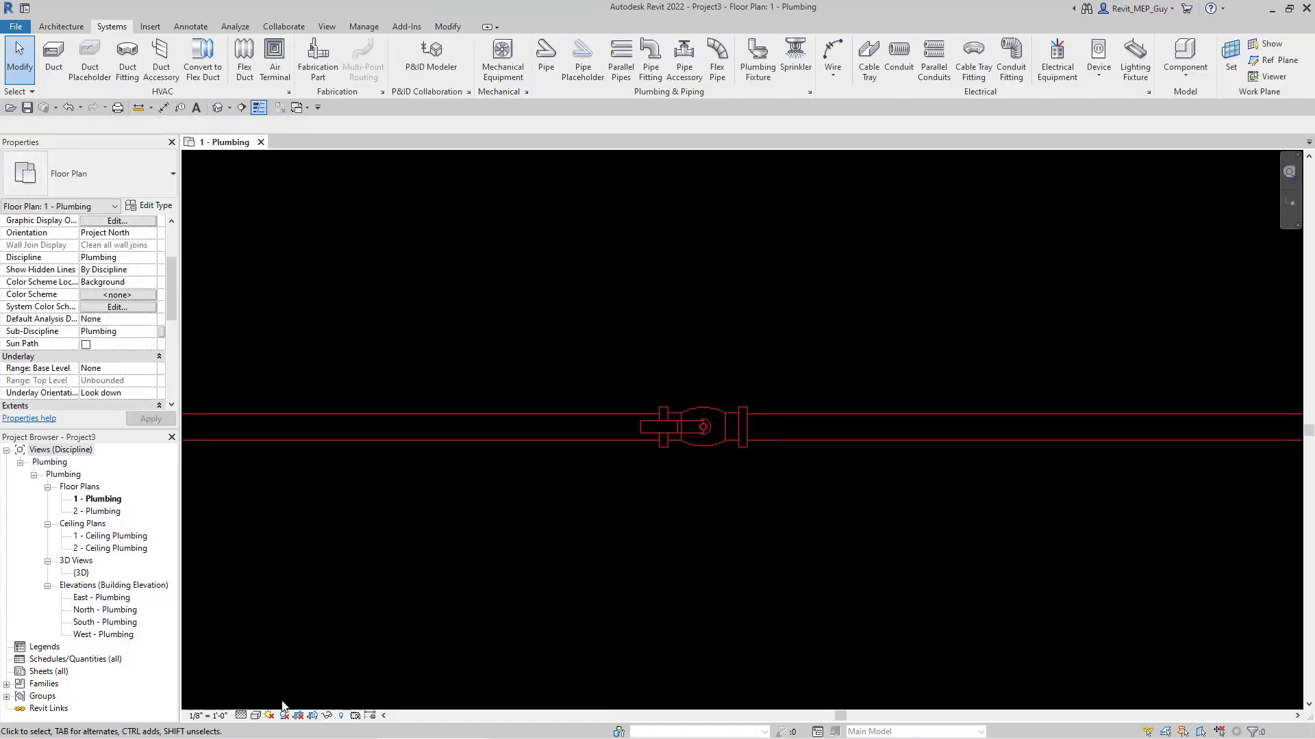
# Set the floor plan's detail level to Medium and turn off the thin lines display.
pyautogui.click(245, 715)
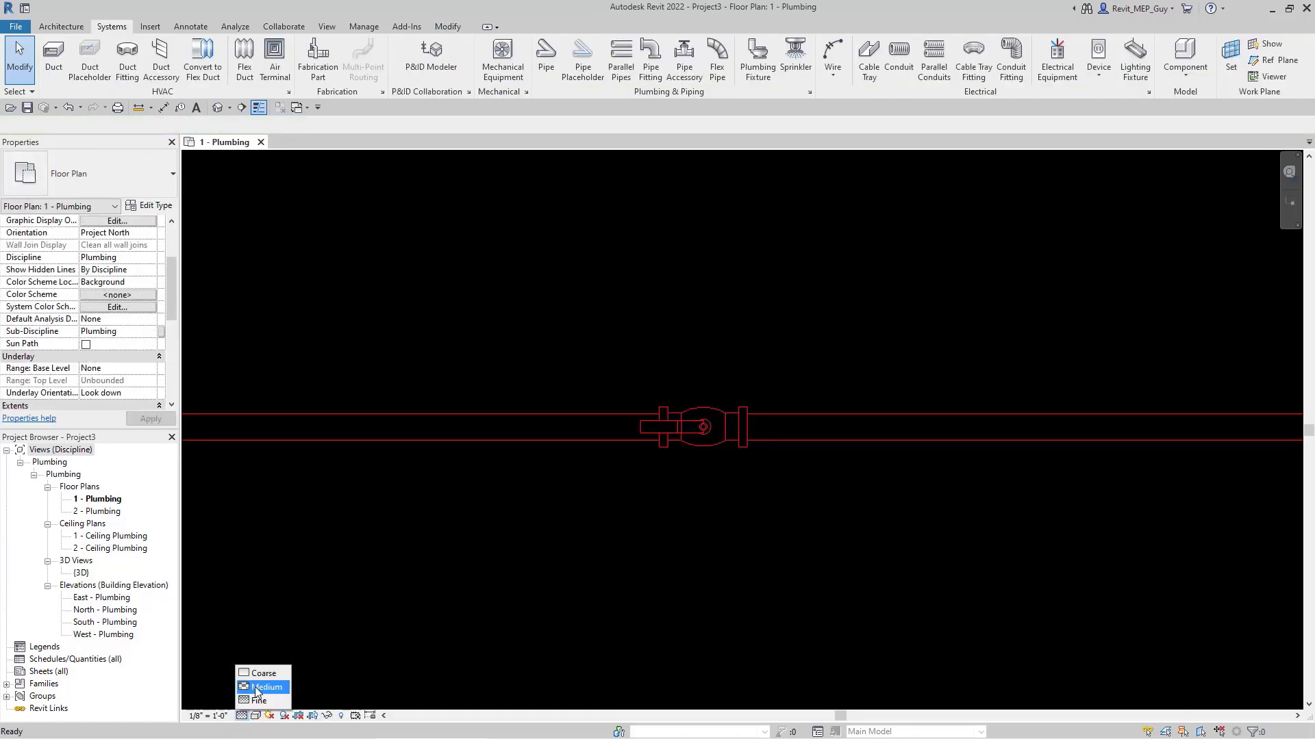
pyautogui.click(263, 687)
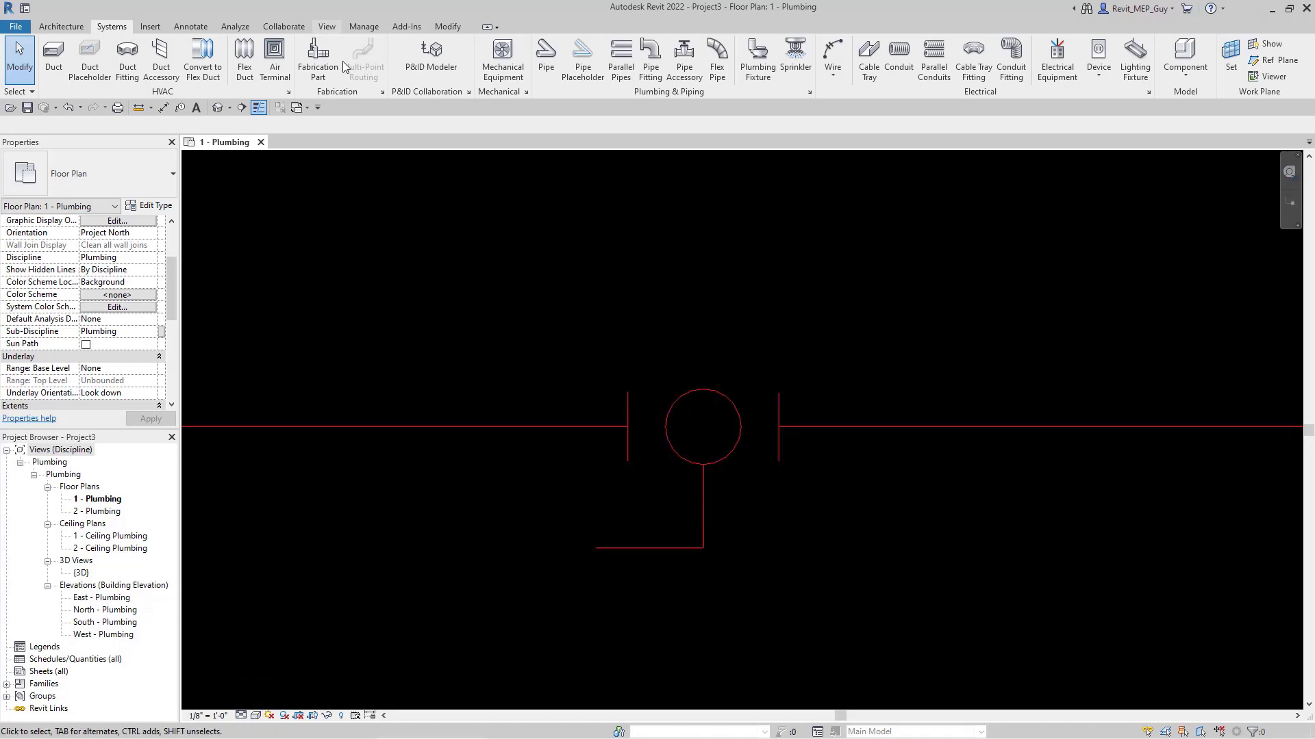
pyautogui.click(258, 107)
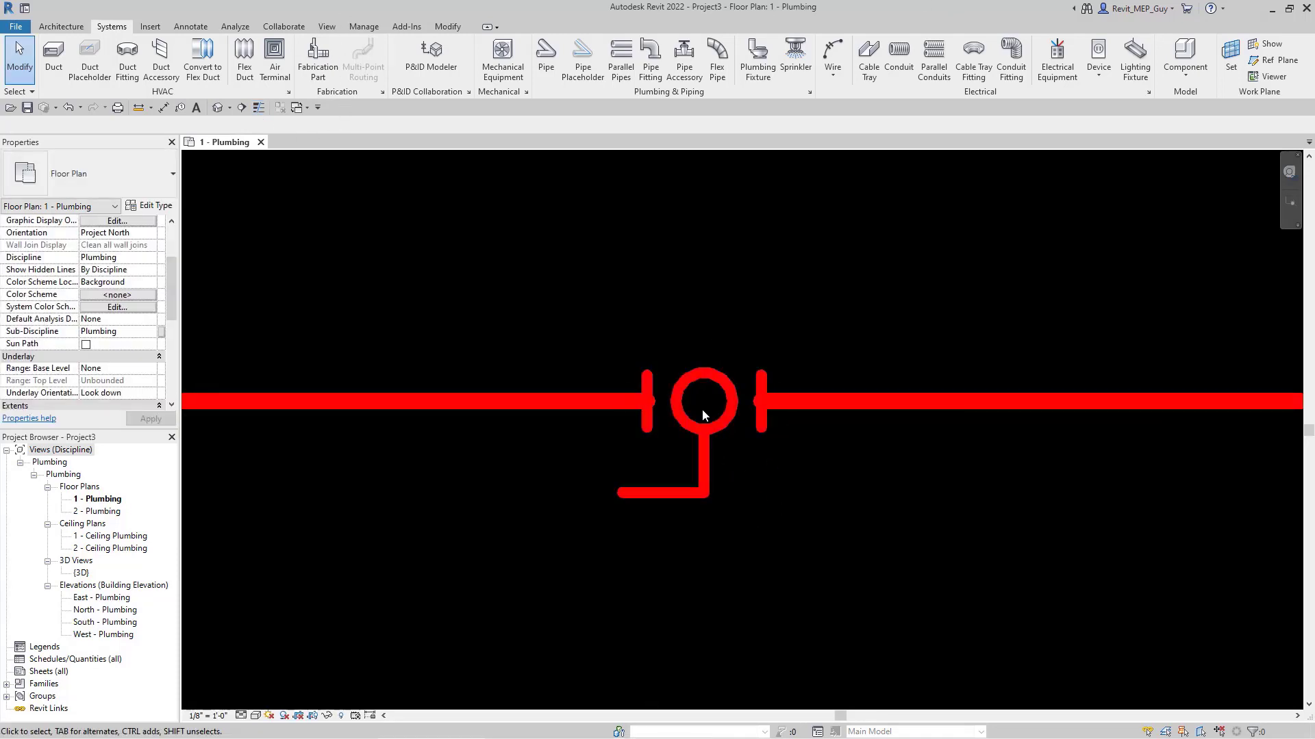
# Try the 4" type on the placed ball valve and undo the type change.
pyautogui.click(773, 530)
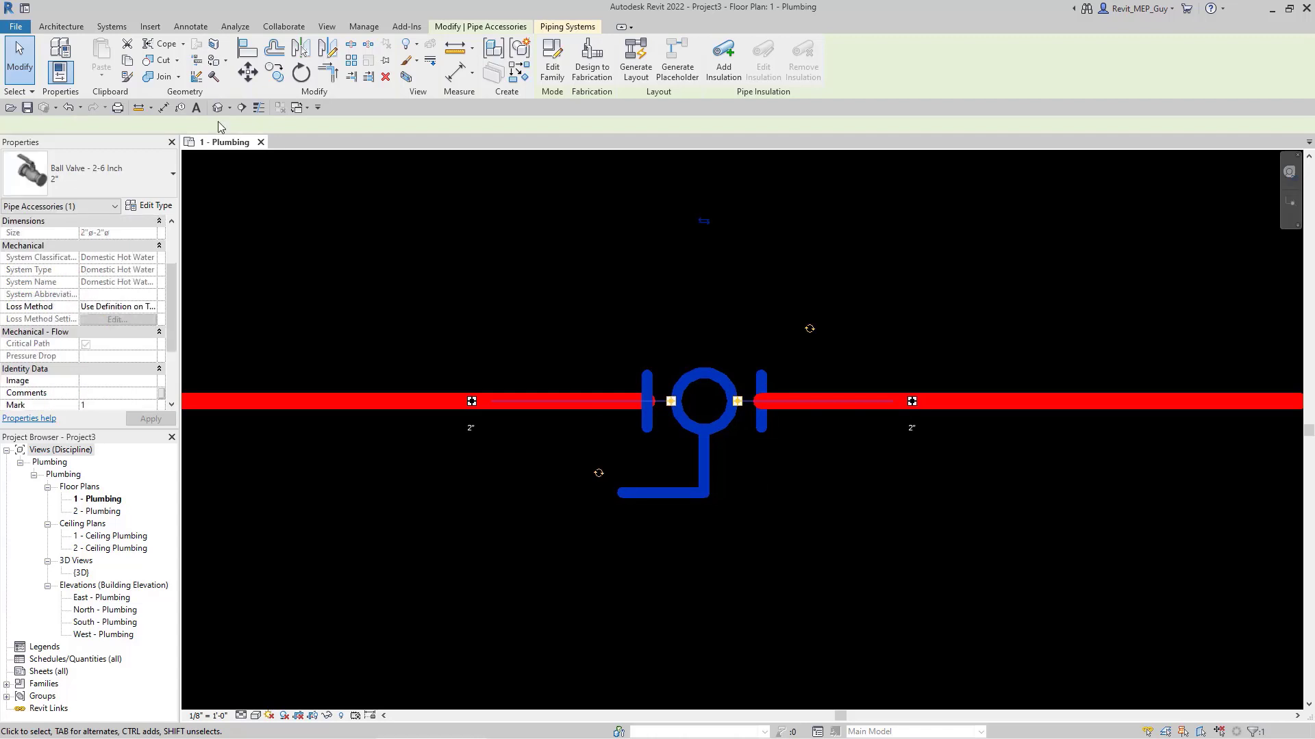
pyautogui.click(135, 182)
pyautogui.press('Escape')
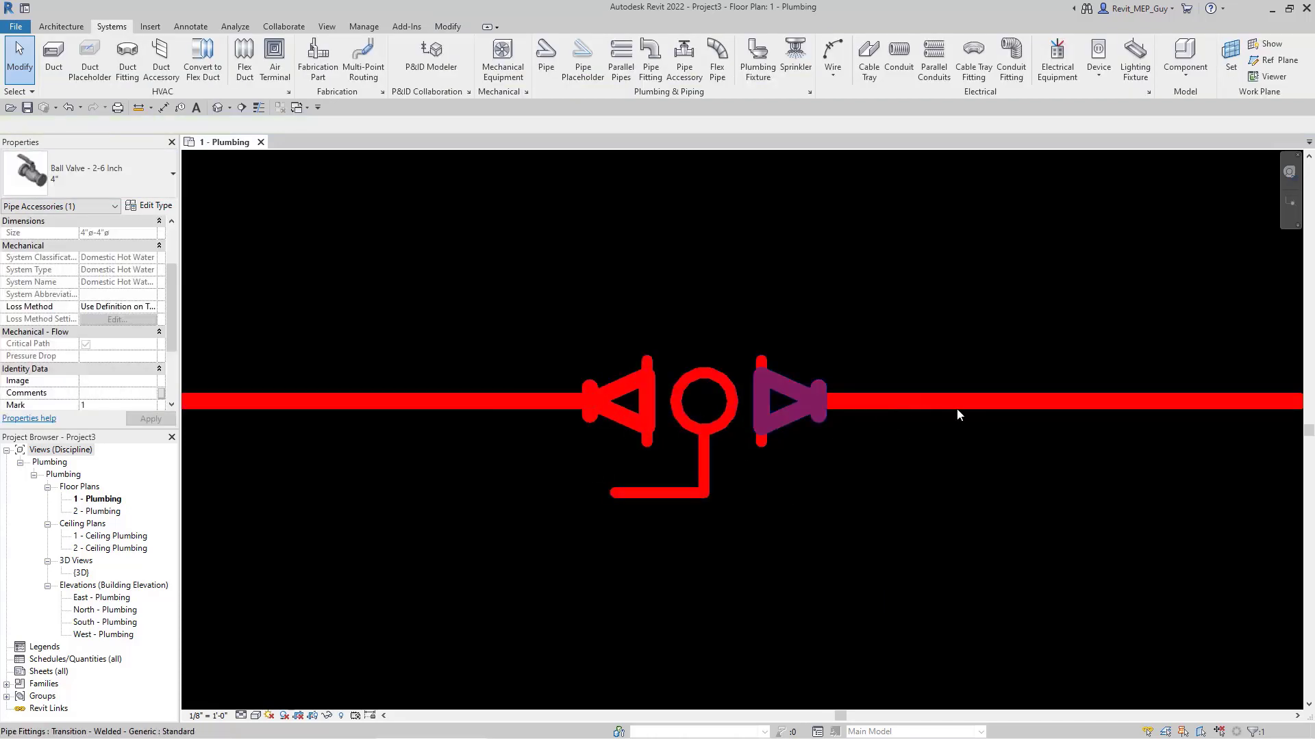
pyautogui.press('Escape')
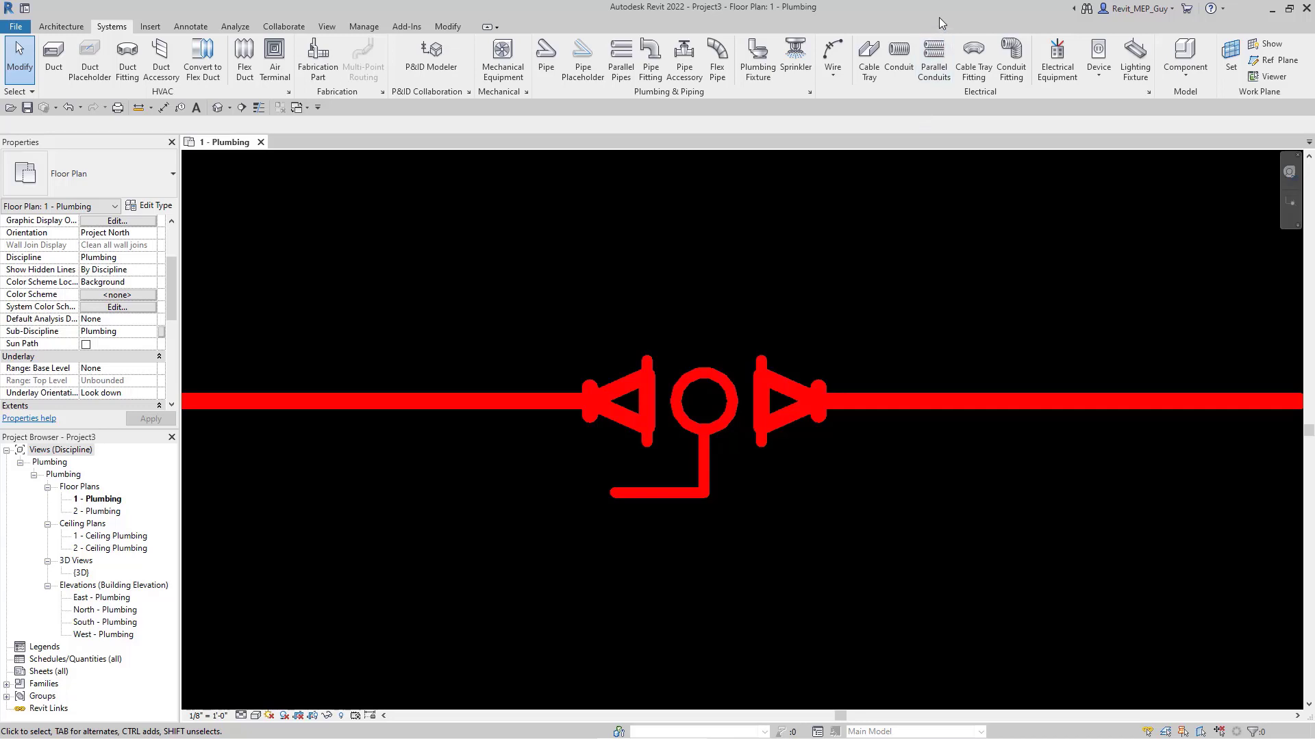
pyautogui.hotkey('ctrl', 'z')
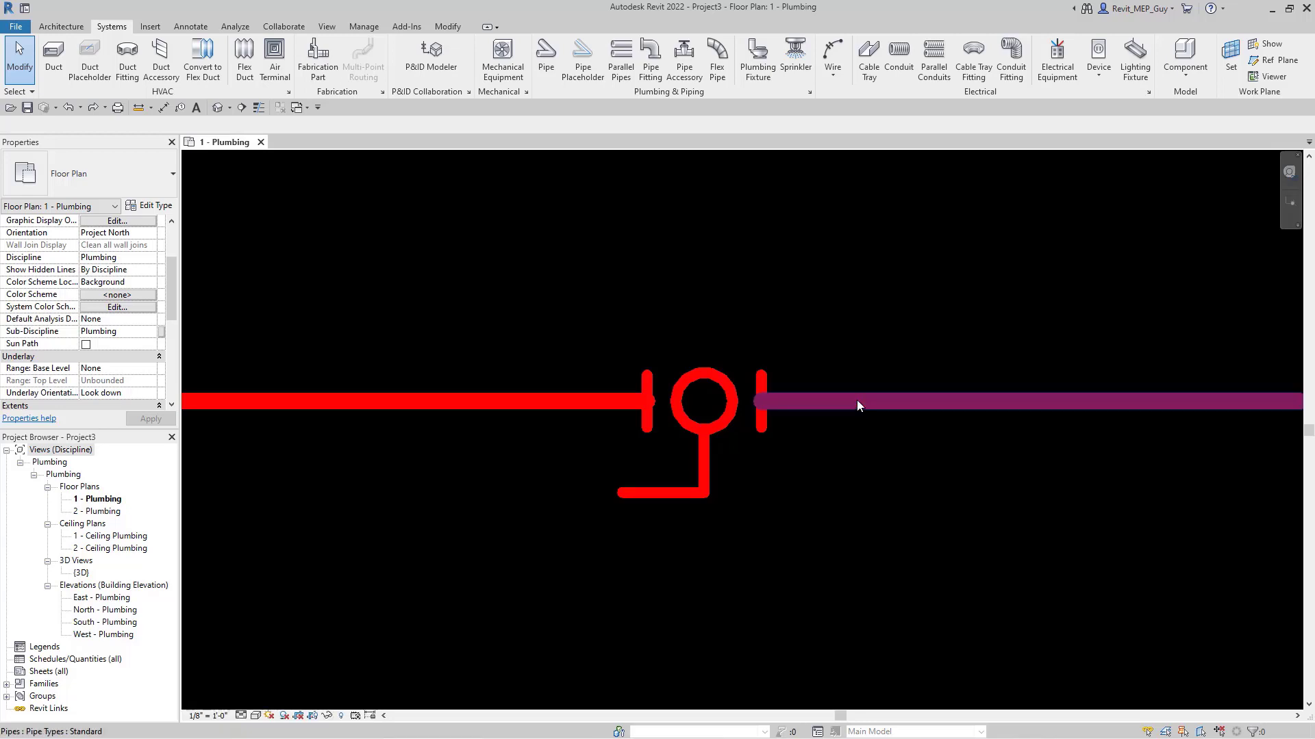
# Select the connected pipe network, filter out Pipe Accessories, and set the diameter of the remaining pipes to 1/2".
pyautogui.press('Tab')
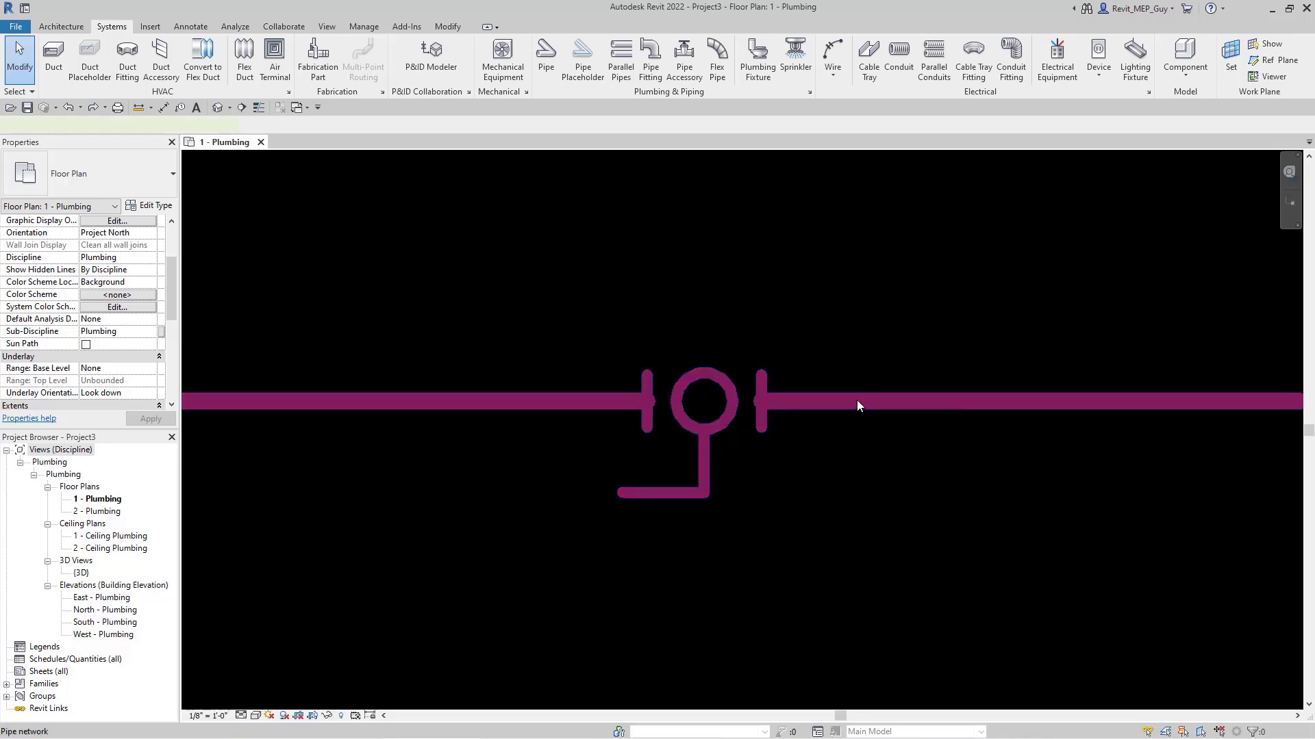
pyautogui.click(857, 400)
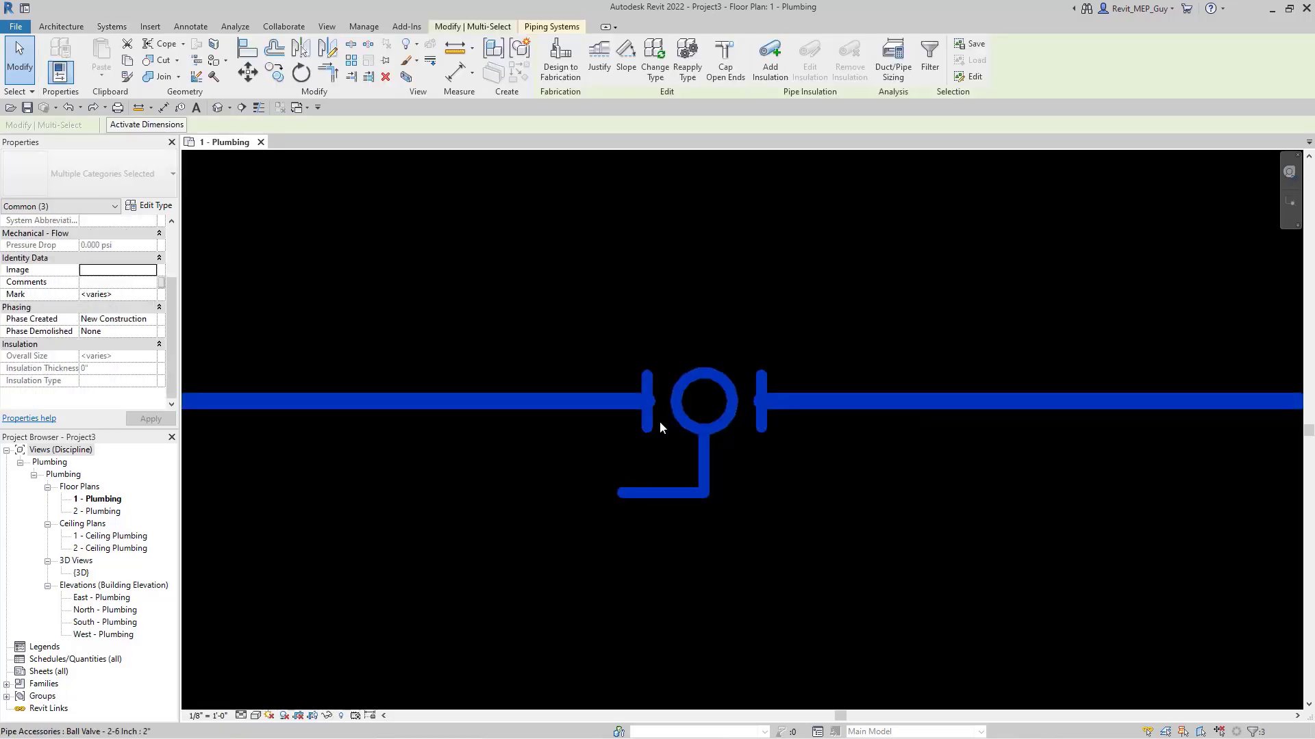
pyautogui.click(929, 58)
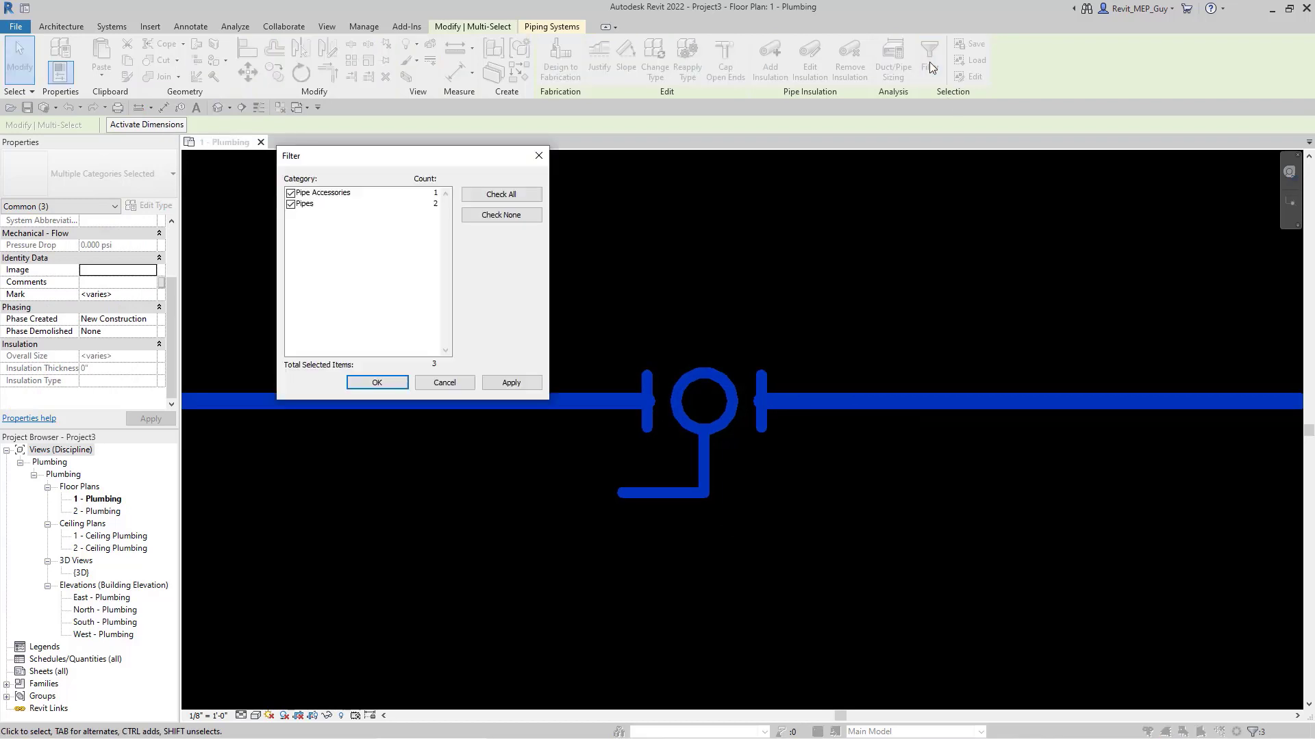
pyautogui.click(291, 193)
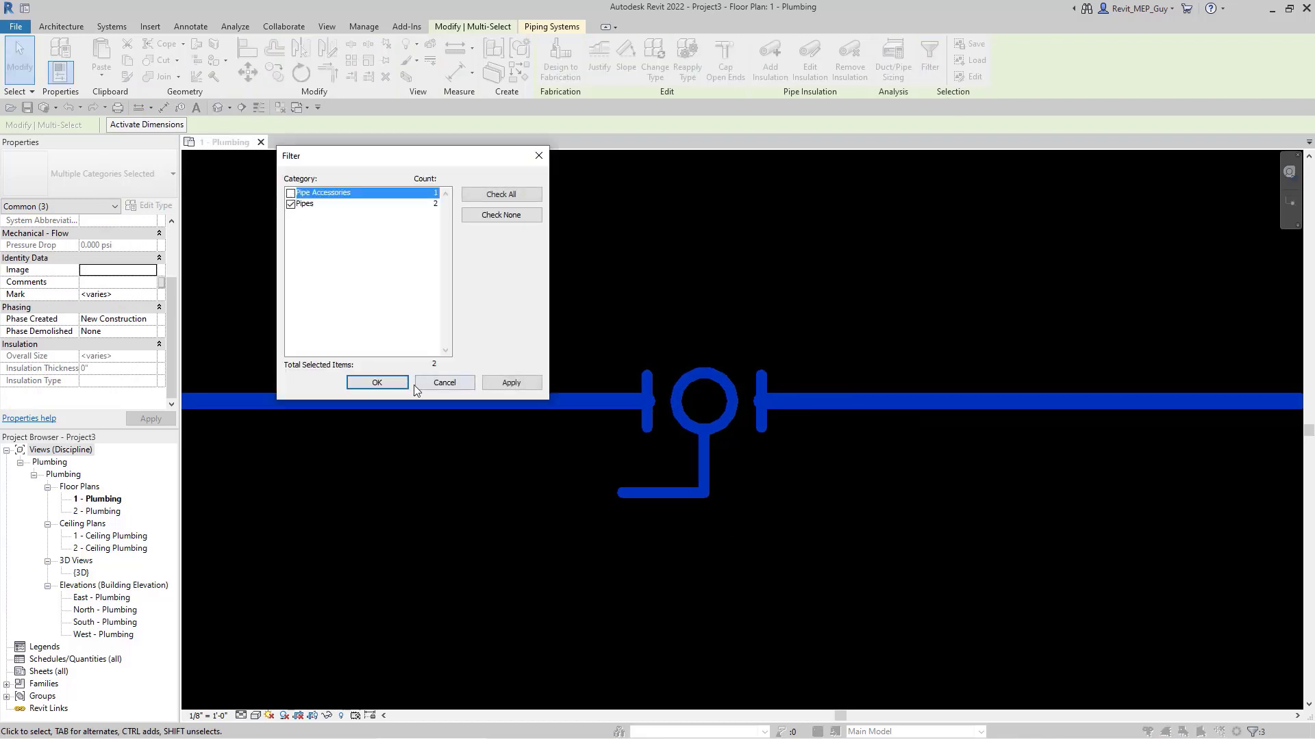
pyautogui.click(376, 382)
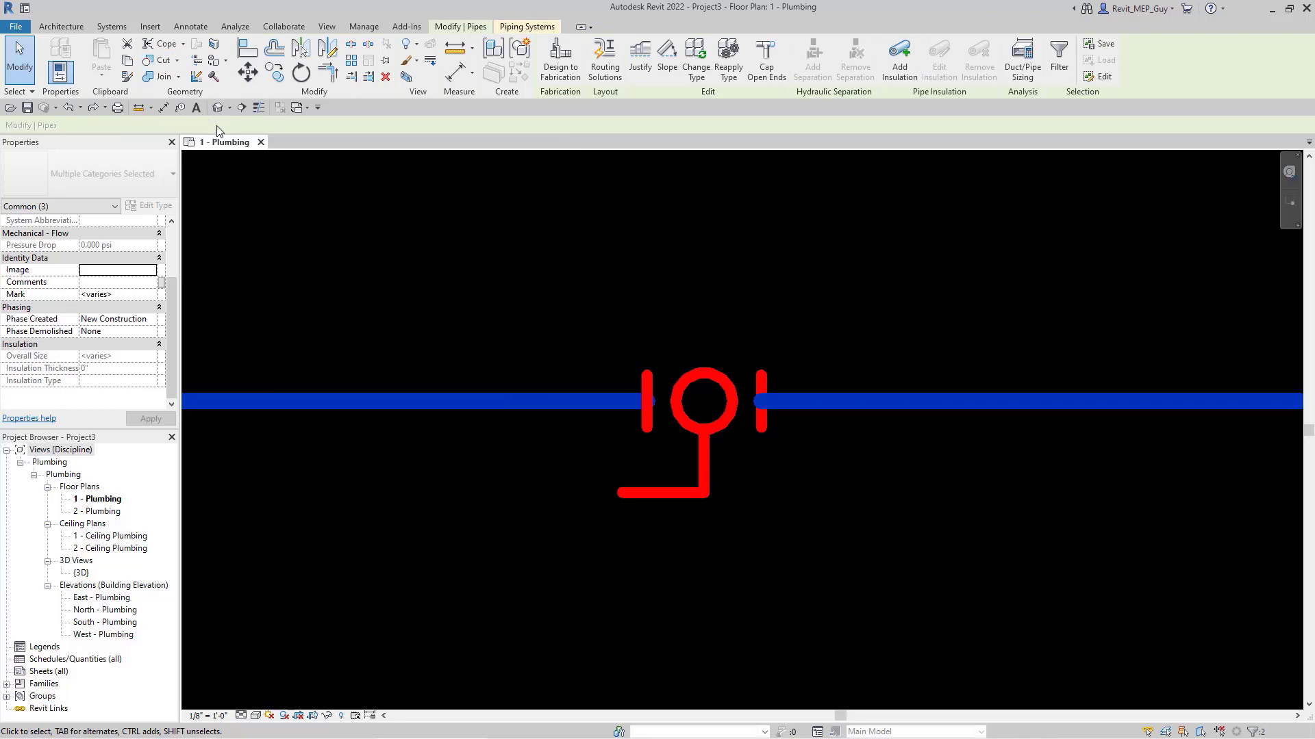
pyautogui.click(174, 125)
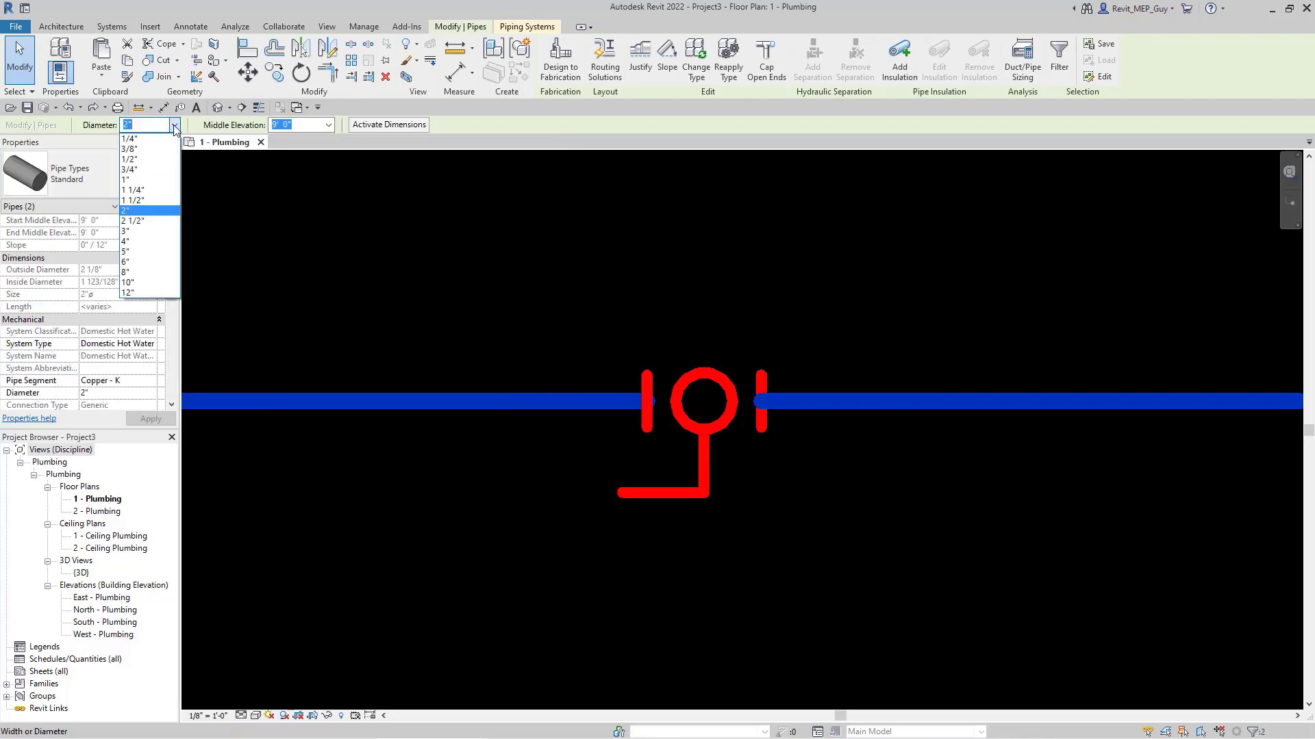
pyautogui.click(139, 162)
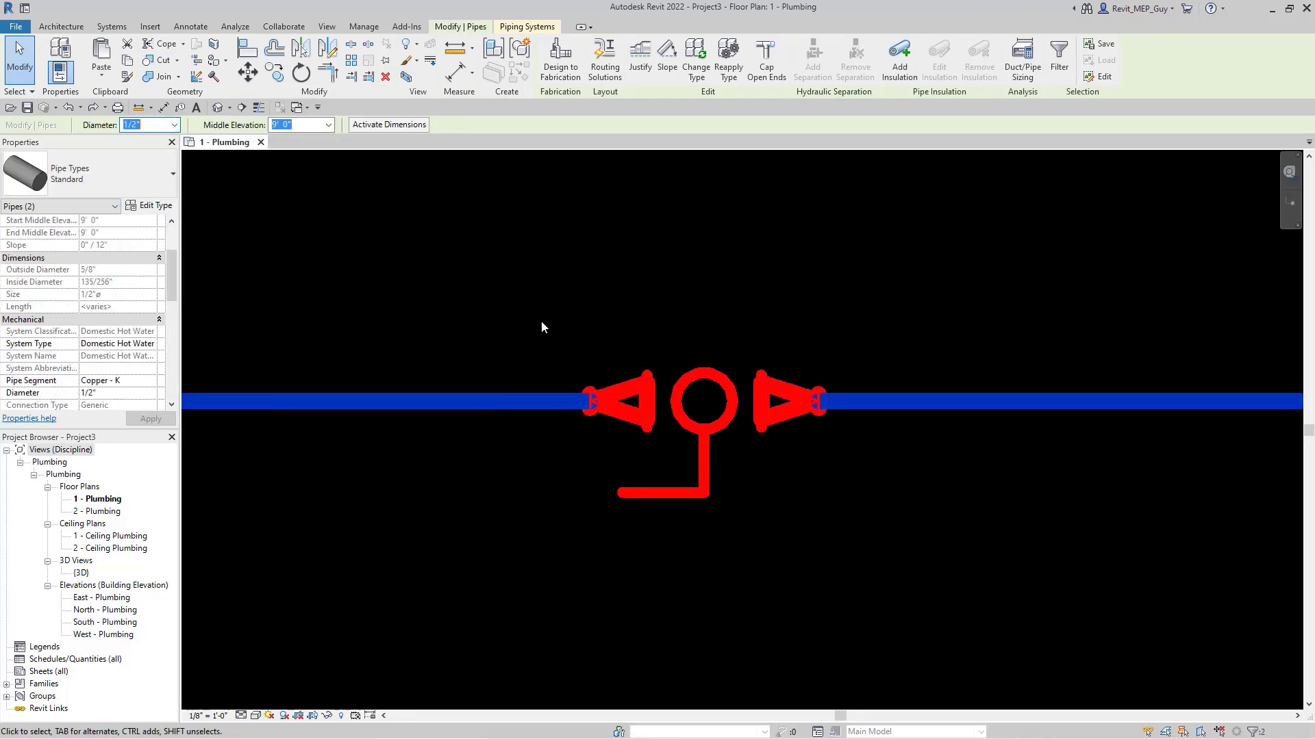
pyautogui.click(803, 537)
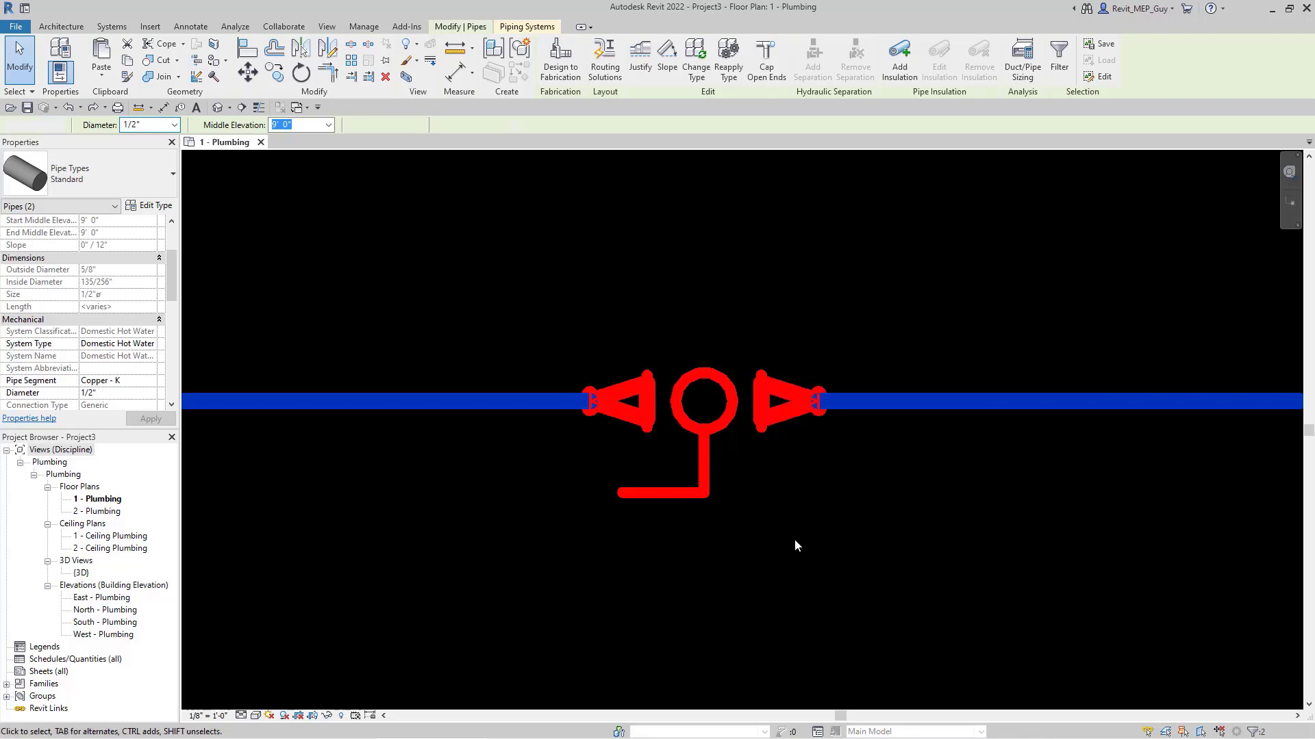
# Check the available types for the placed ball valve and duplicate its 2" type as 1/2".
pyautogui.click(714, 430)
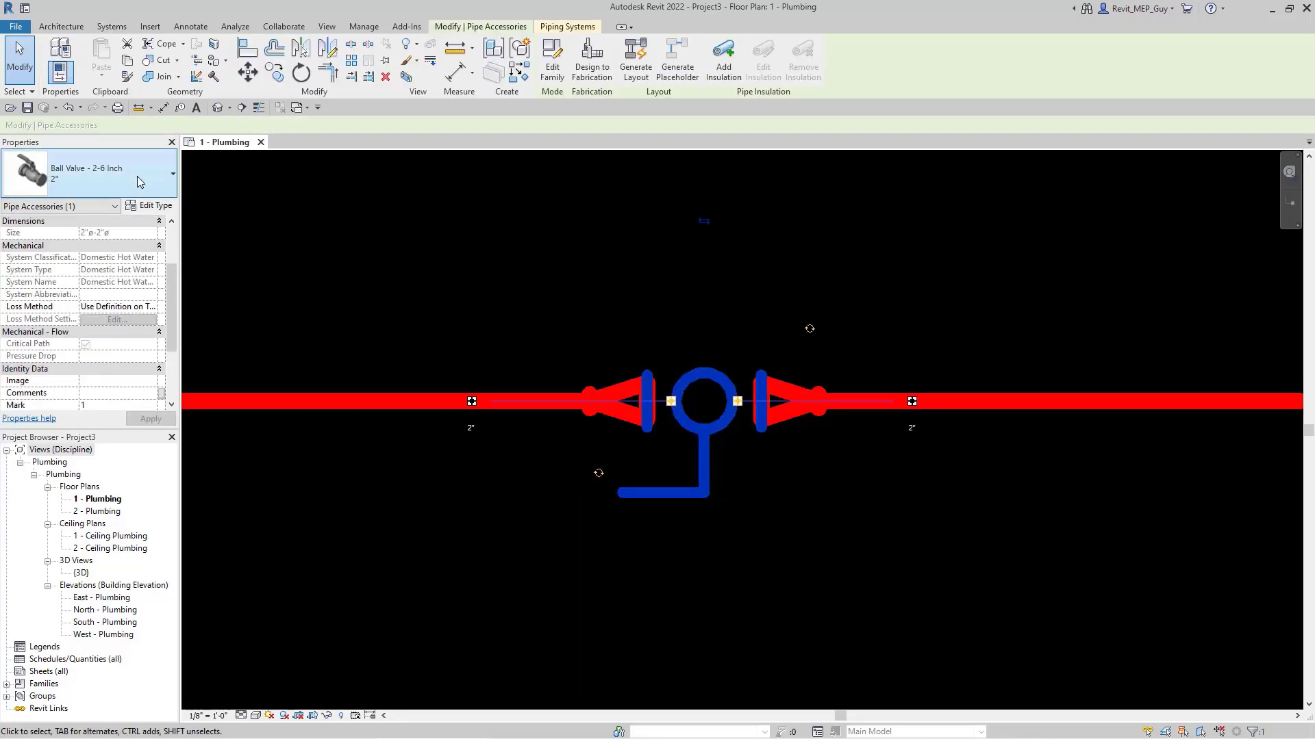
pyautogui.click(140, 182)
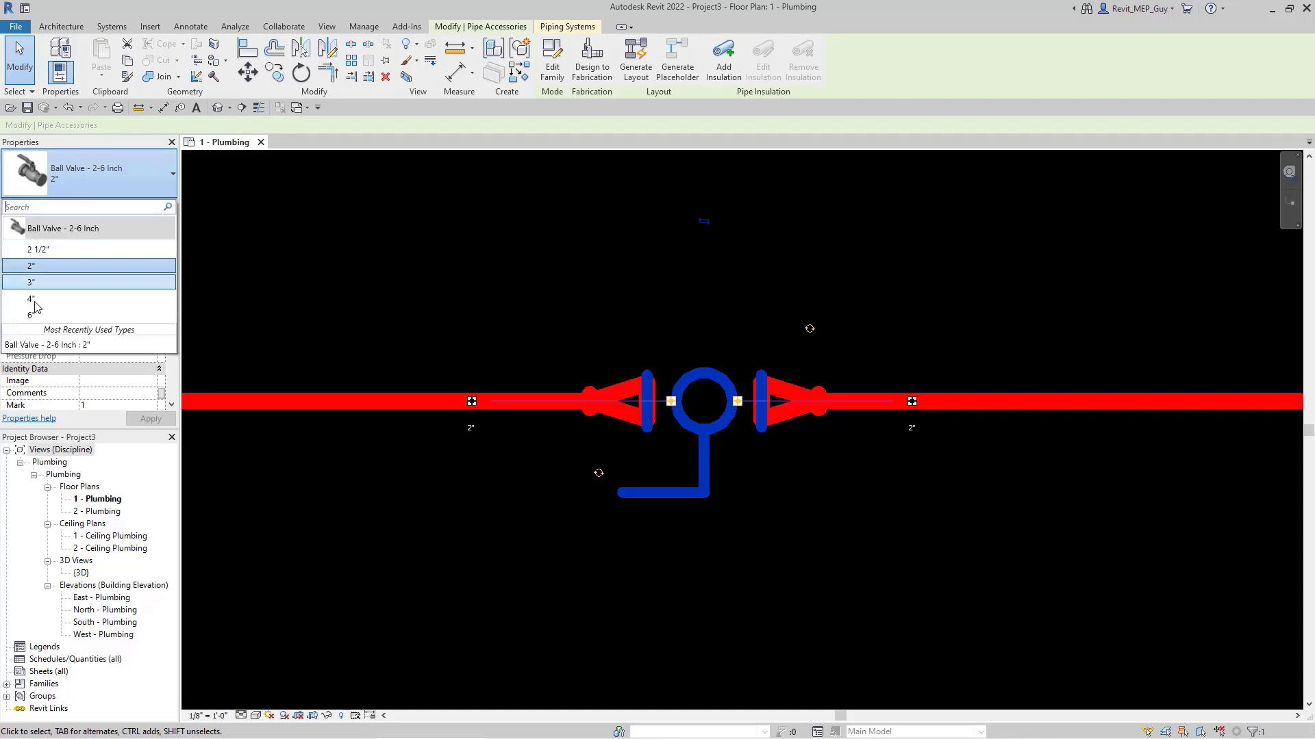
pyautogui.click(168, 178)
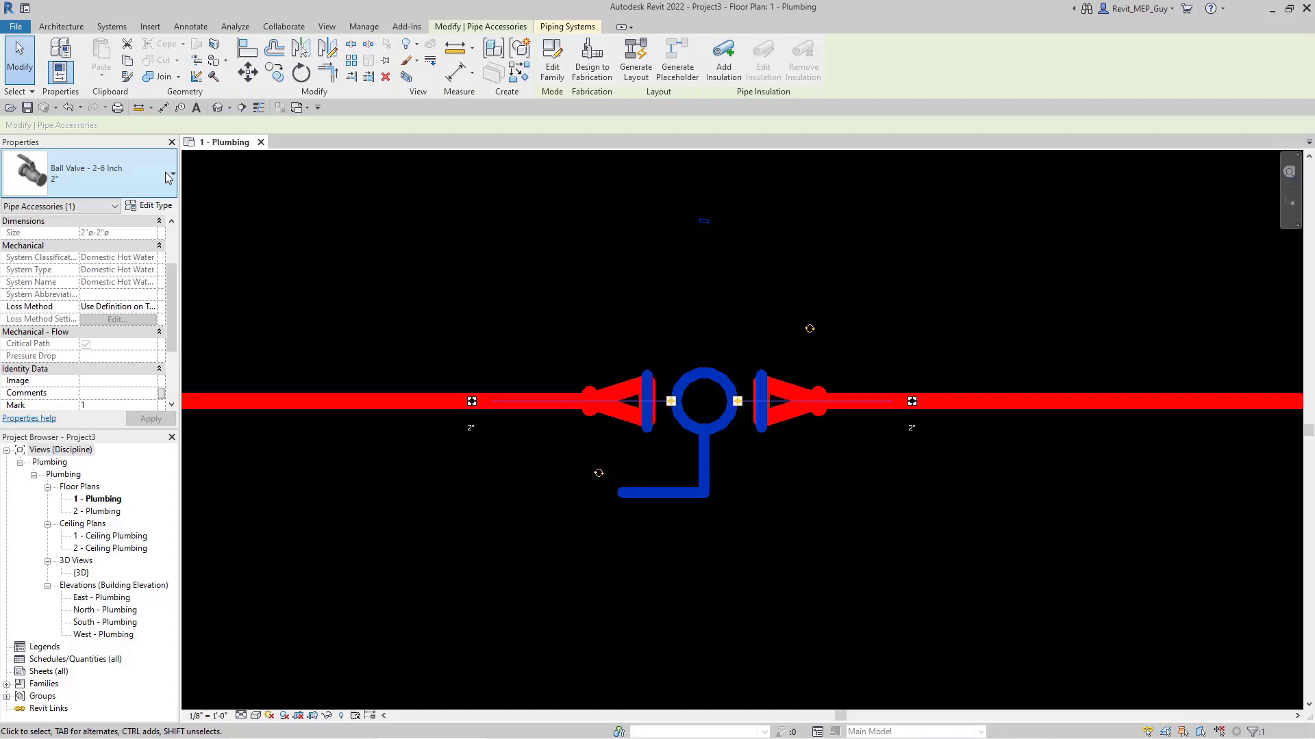
pyautogui.click(162, 207)
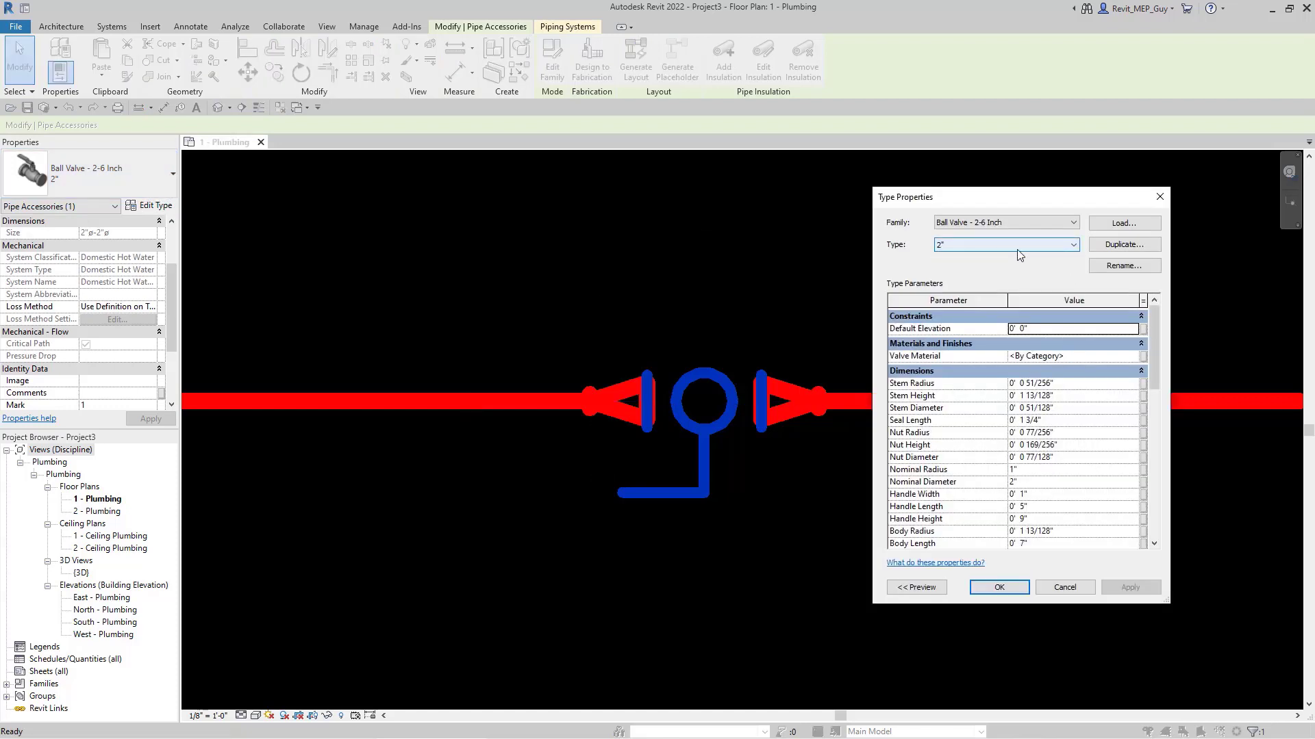
pyautogui.click(1123, 244)
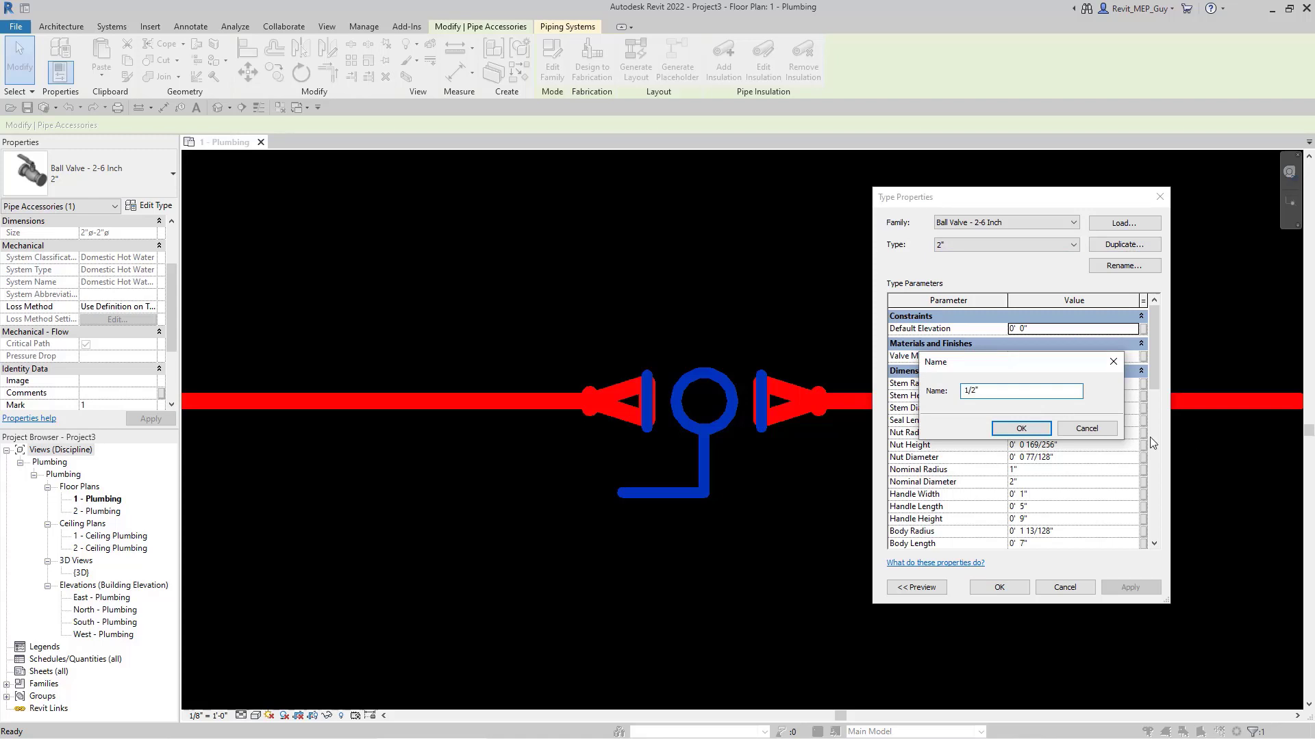
pyautogui.click(1018, 428)
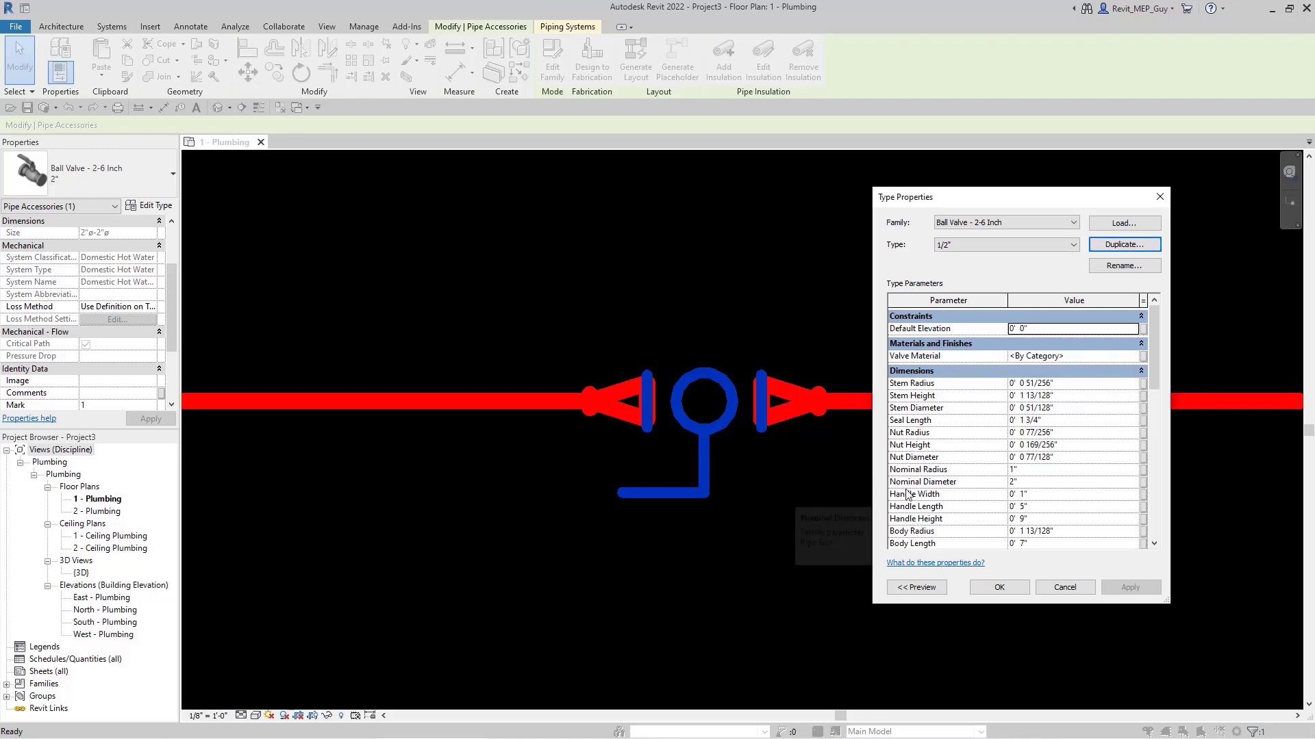
# Set the Nominal Diameter of the valve's 1/2" type to 1/2" and apply the type to the placed valve.
pyautogui.click(1051, 482)
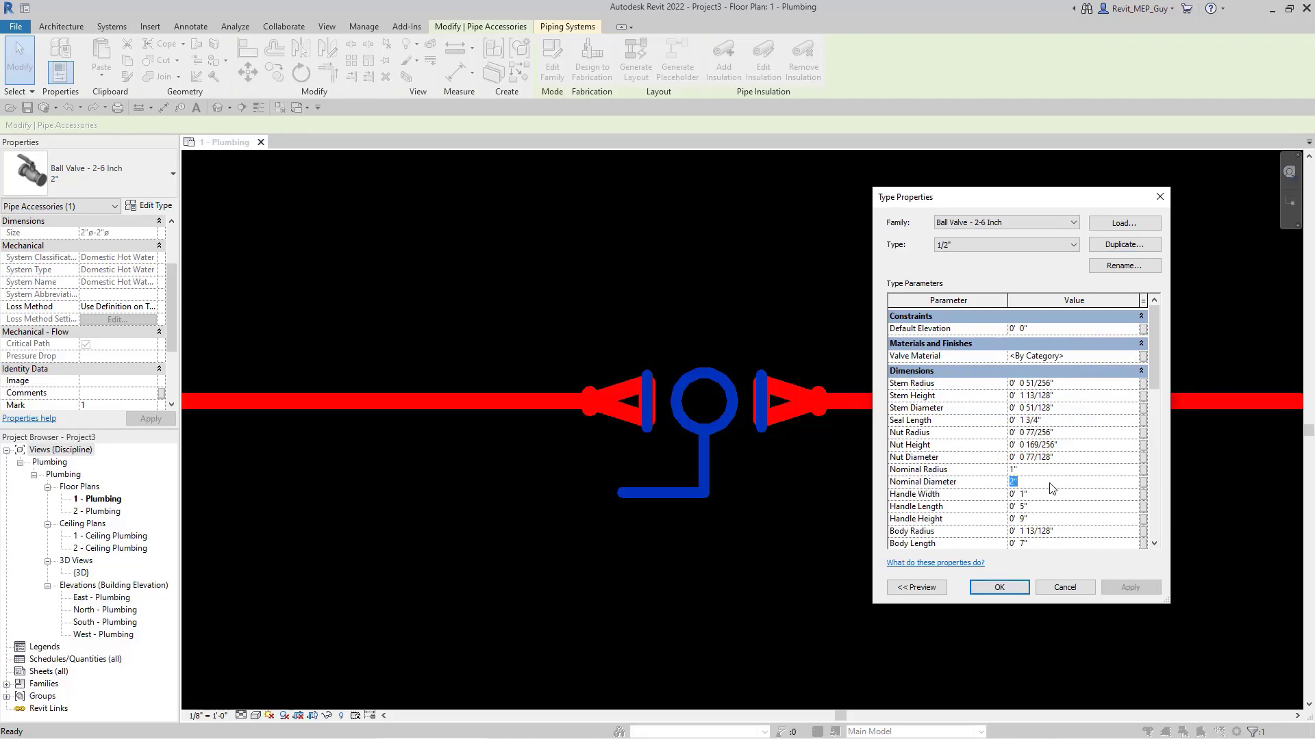
pyautogui.write('1/2')
pyautogui.press('Return')
pyautogui.click(1001, 588)
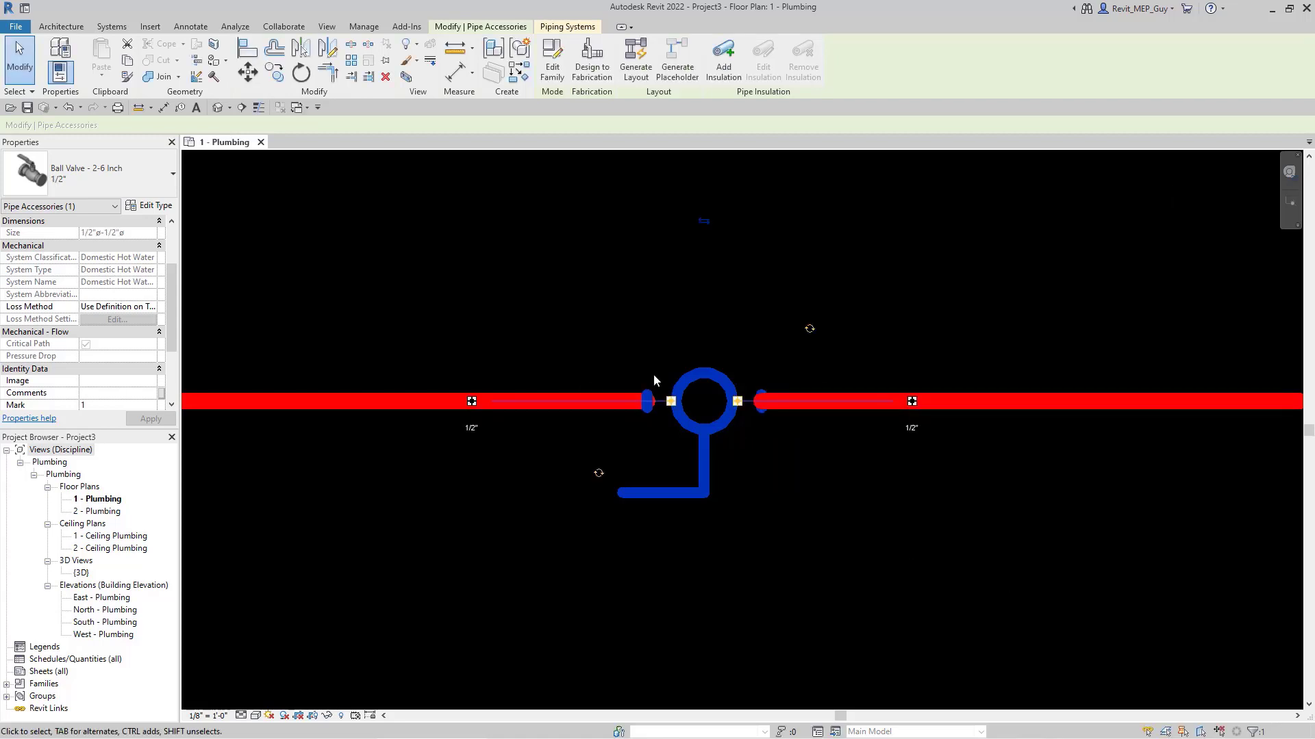
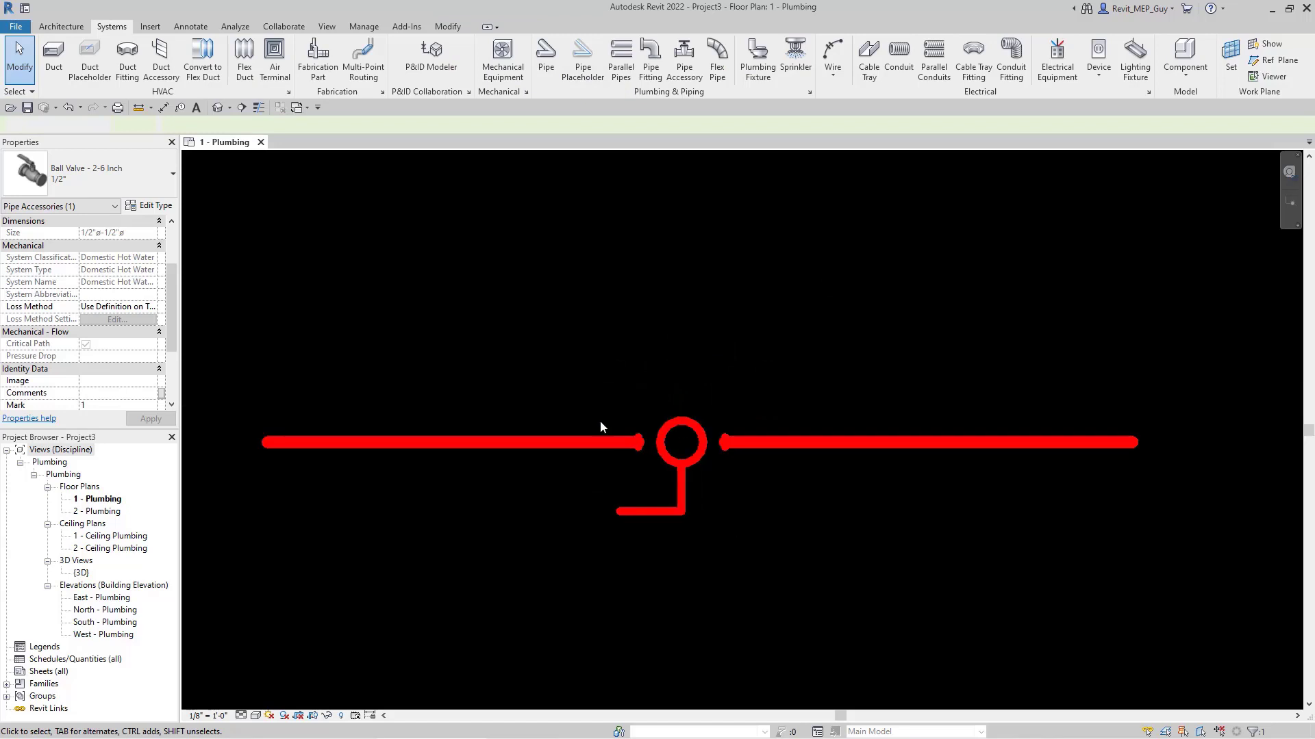
pyautogui.click(703, 524)
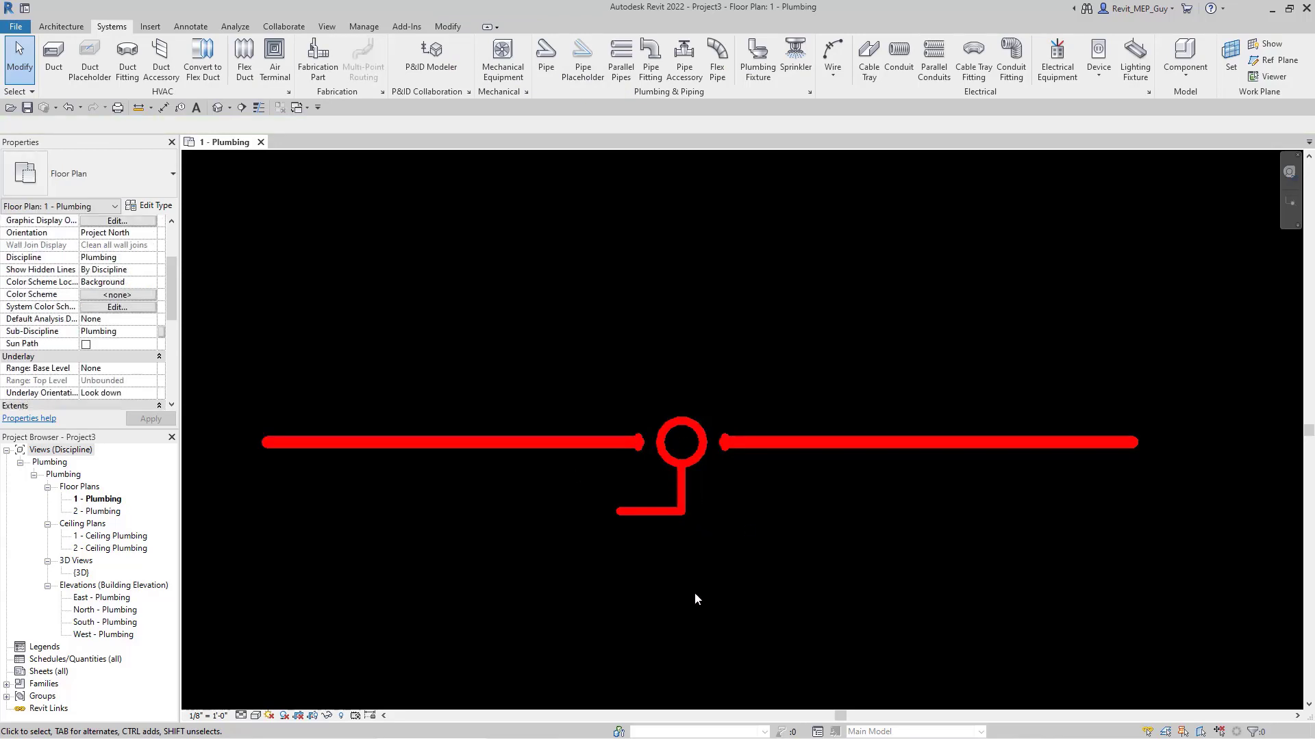
# Select the ball valve with both pipes and isolate them in a 3D view with a section box.
pyautogui.moveTo(704, 581); pyautogui.dragTo(736, 520, button='middle')
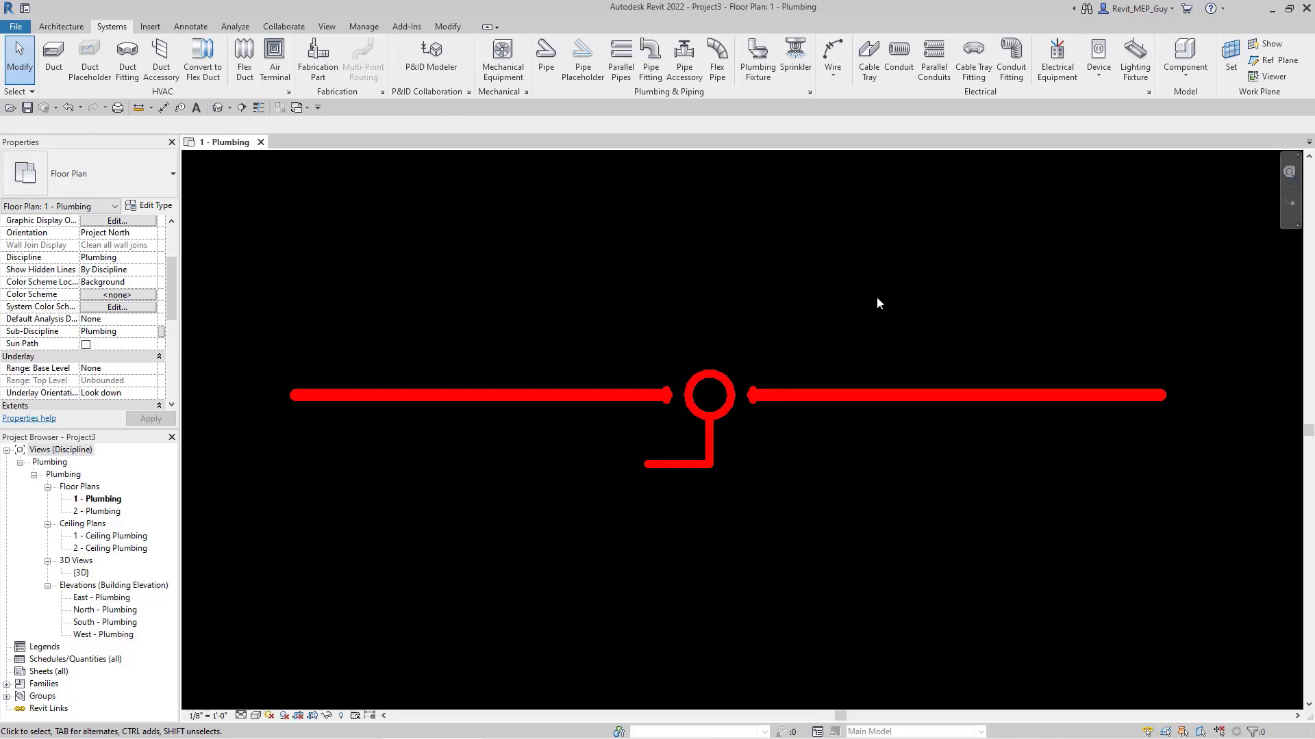
pyautogui.moveTo(879, 297); pyautogui.dragTo(586, 527)
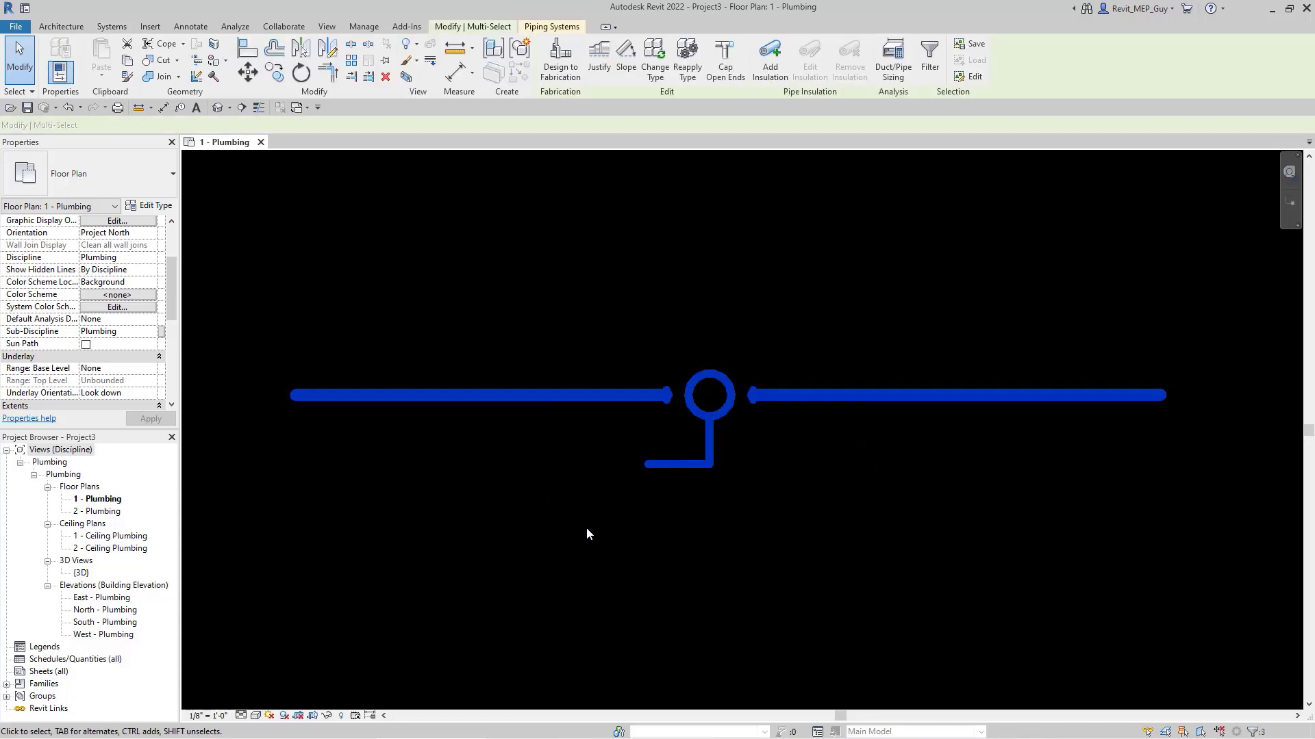
pyautogui.click(406, 76)
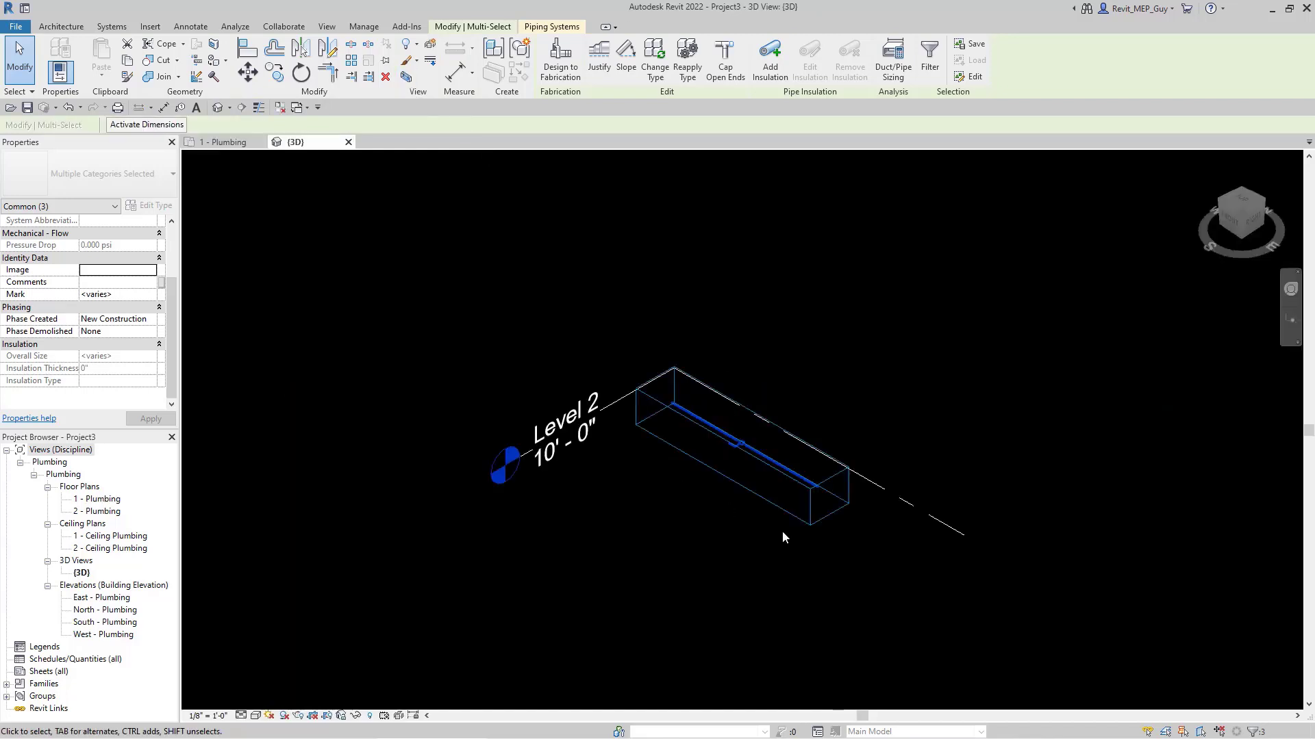
pyautogui.scroll(8, 748, 456)
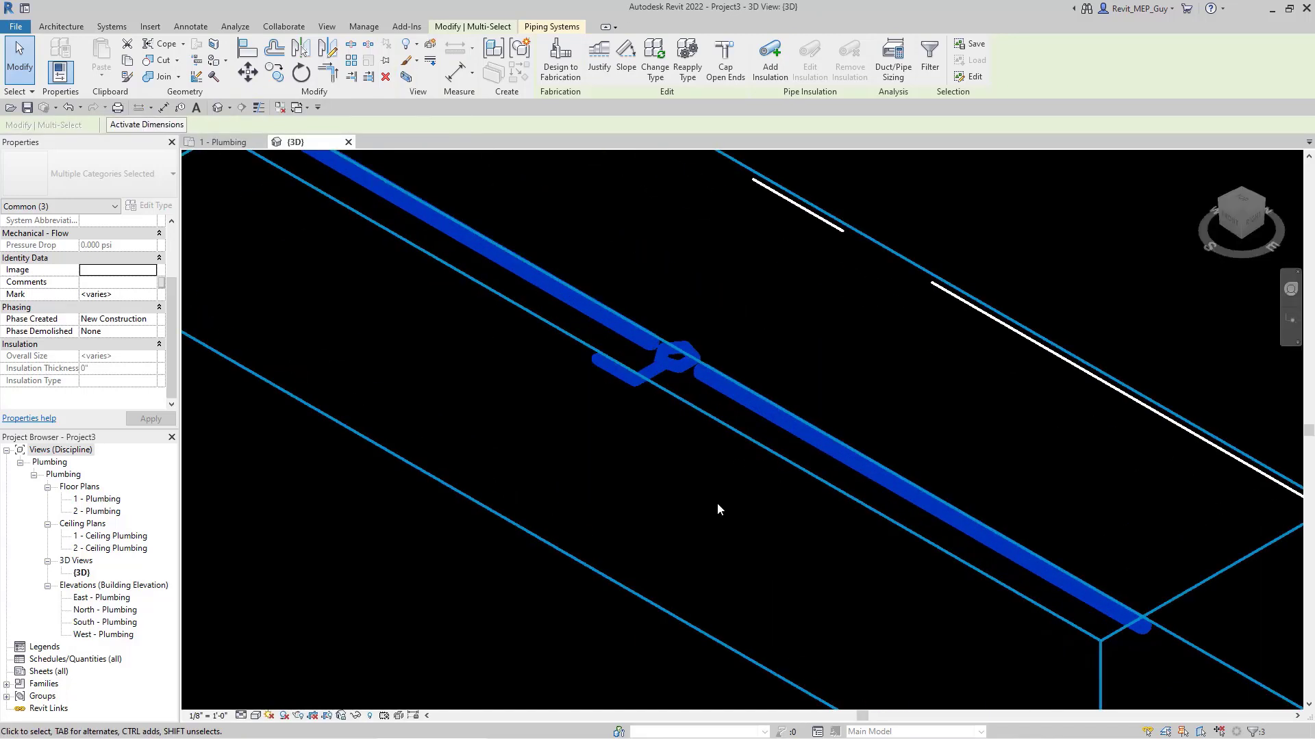
# Clear the selection and set the 3D view's detail level to Fine.
pyautogui.click(687, 537)
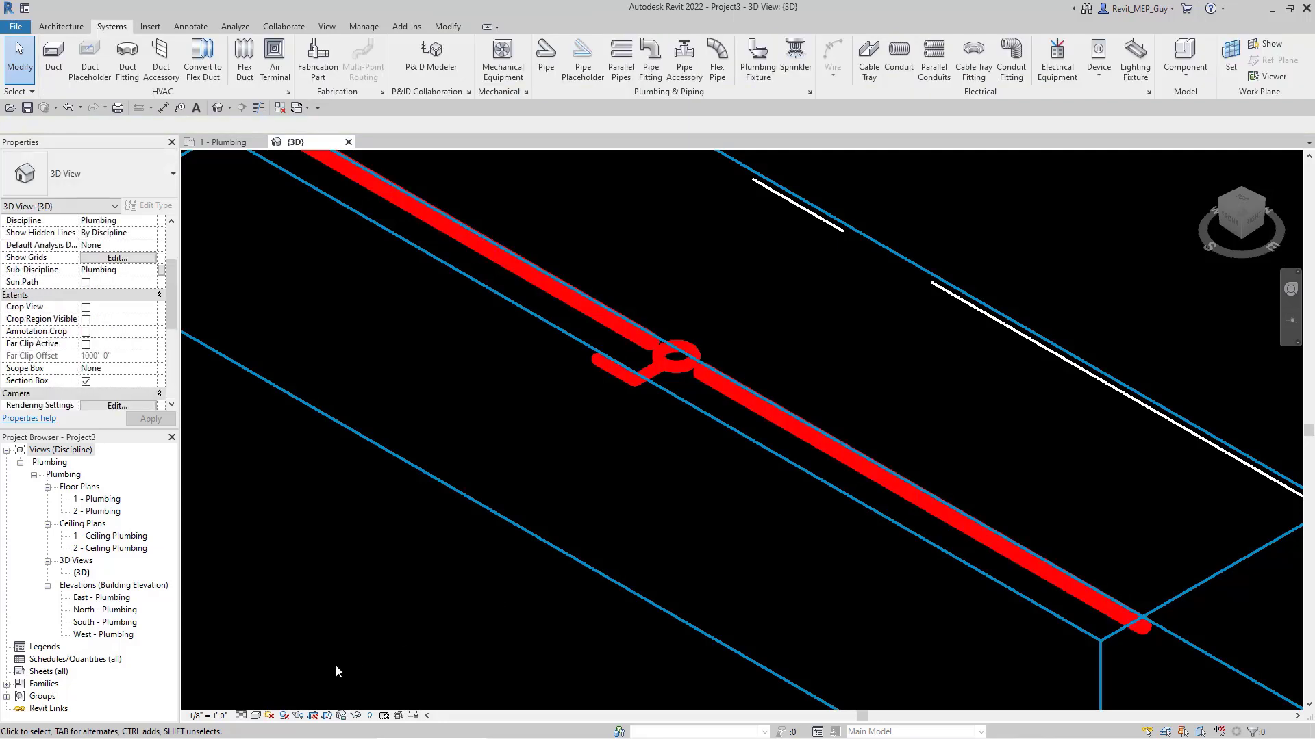
pyautogui.click(242, 716)
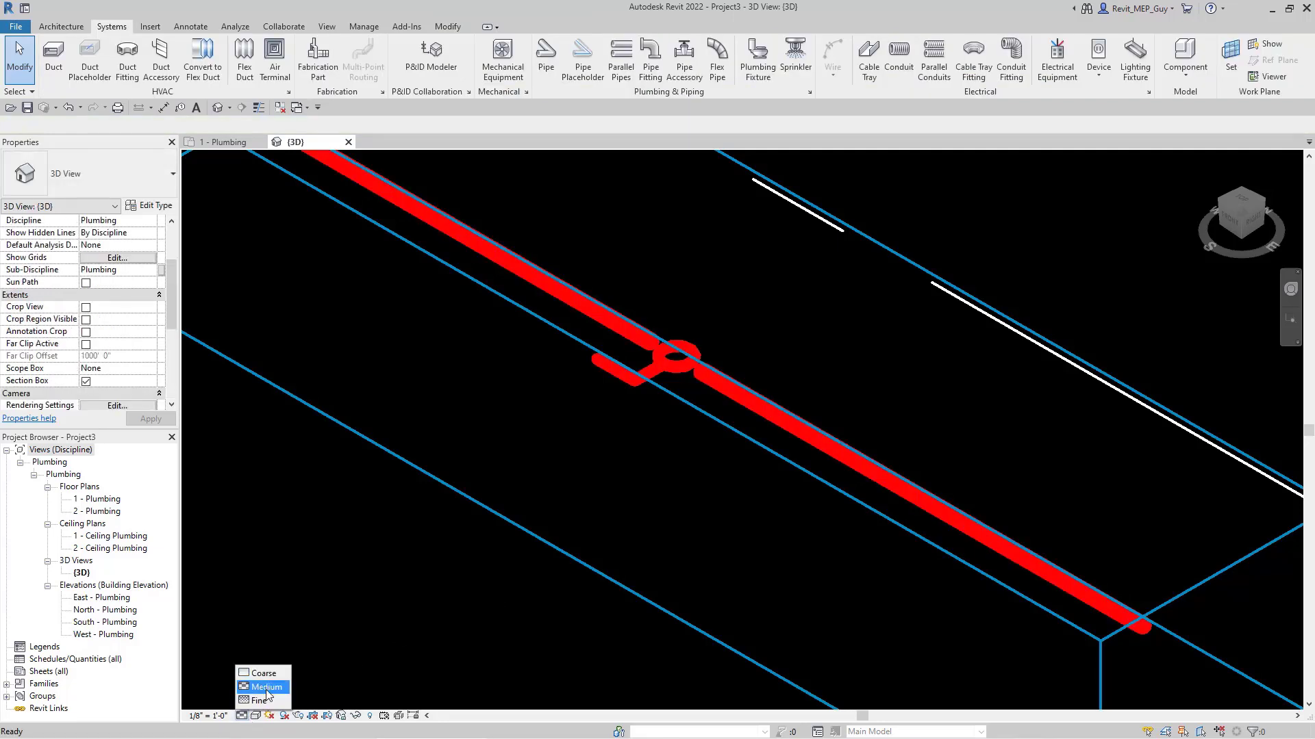
pyautogui.click(264, 701)
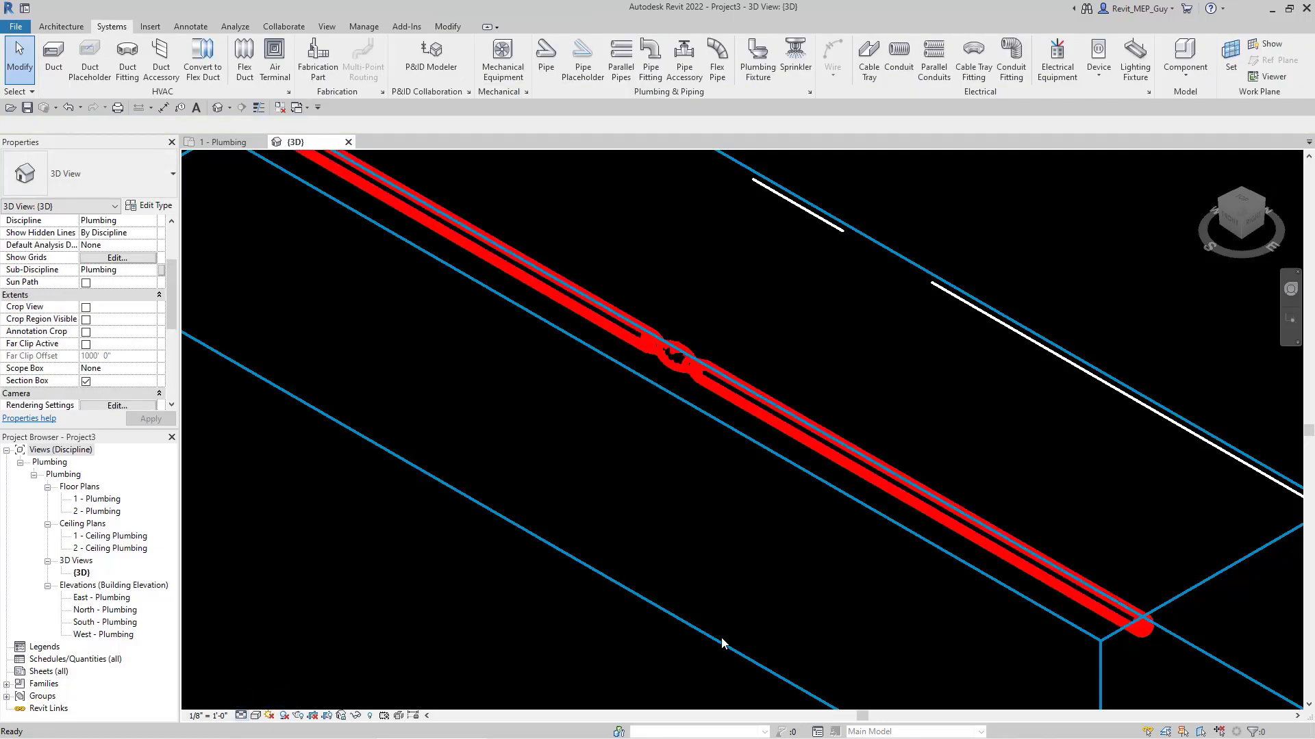
# Display the 3D view with thin lines and examine the 1/2" ball valve's geometry from a lower side angle.
pyautogui.click(258, 108)
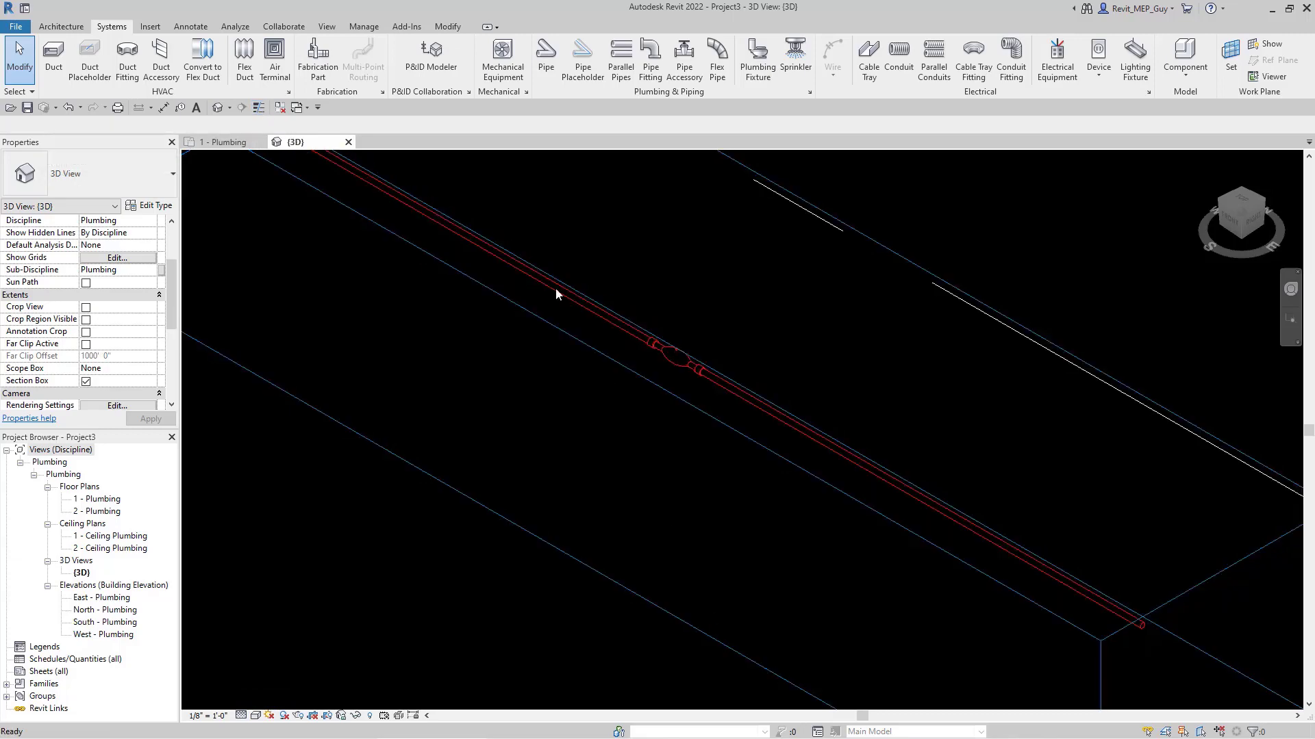
pyautogui.scroll(3, 690, 346)
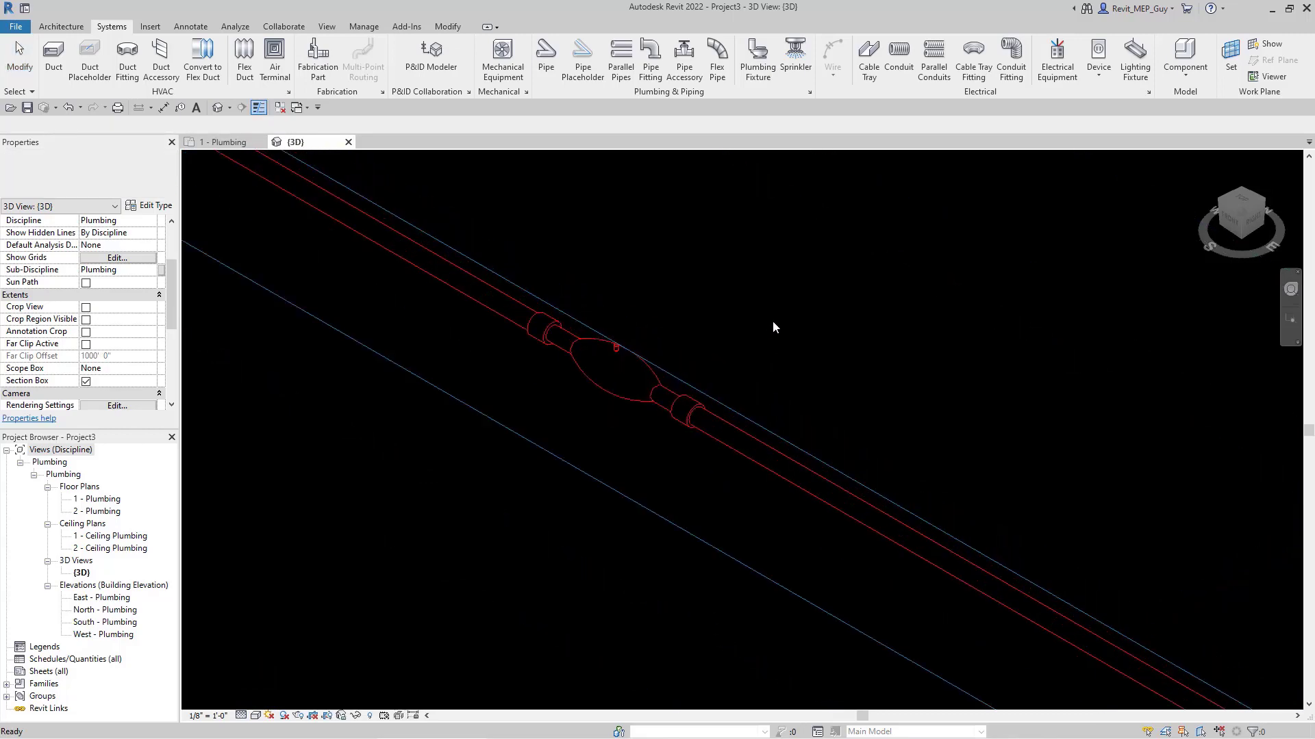
pyautogui.keyDown('shift'); pyautogui.moveTo(808, 253); pyautogui.dragTo(849, 199, button='middle'); pyautogui.keyUp('shift')
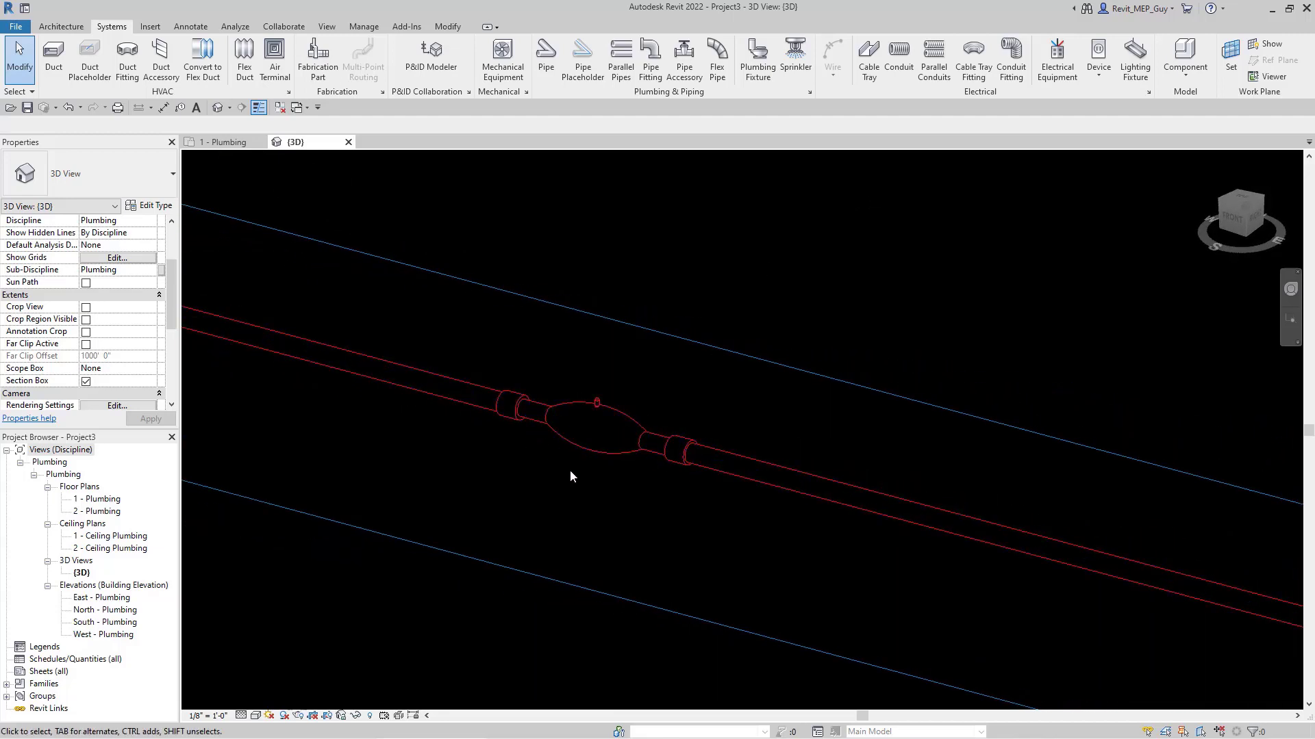
pyautogui.scroll(-2, 558, 506)
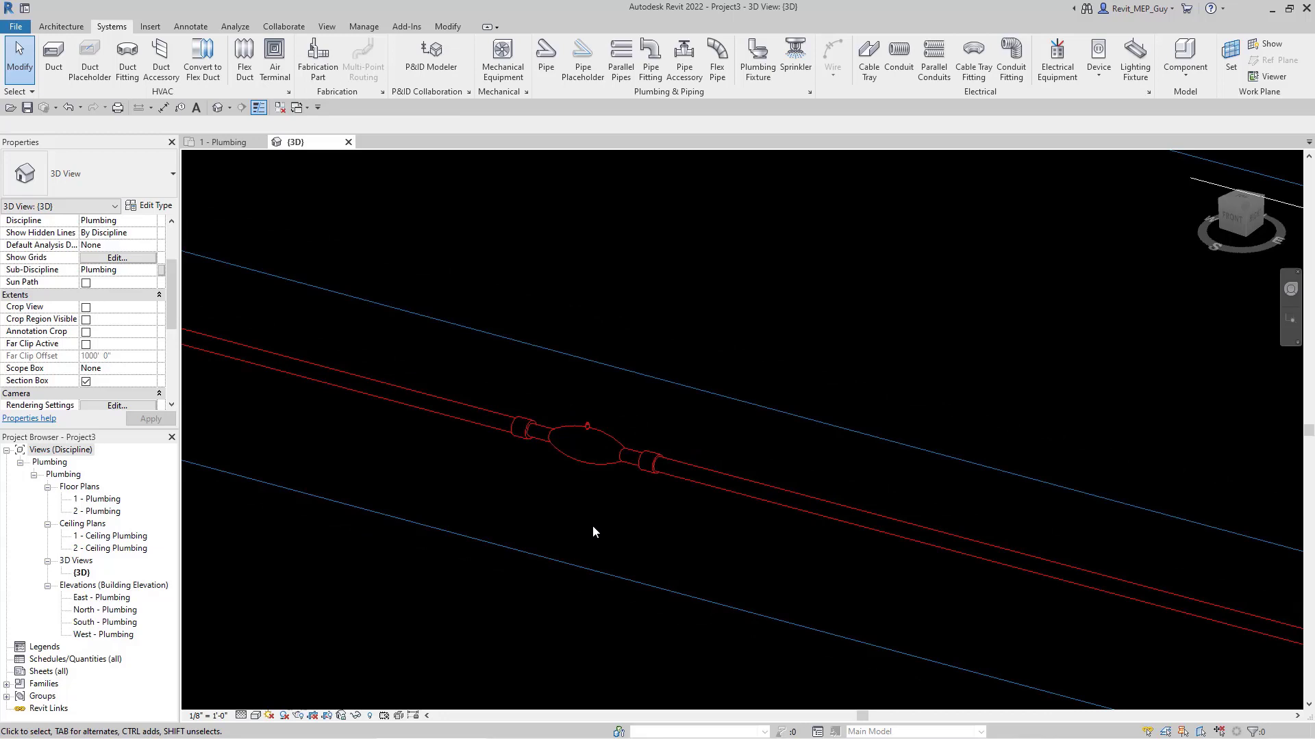
# Switch the ball valve to its 2" type and examine the valve with its adjoining reducers in 3D.
pyautogui.click(610, 459)
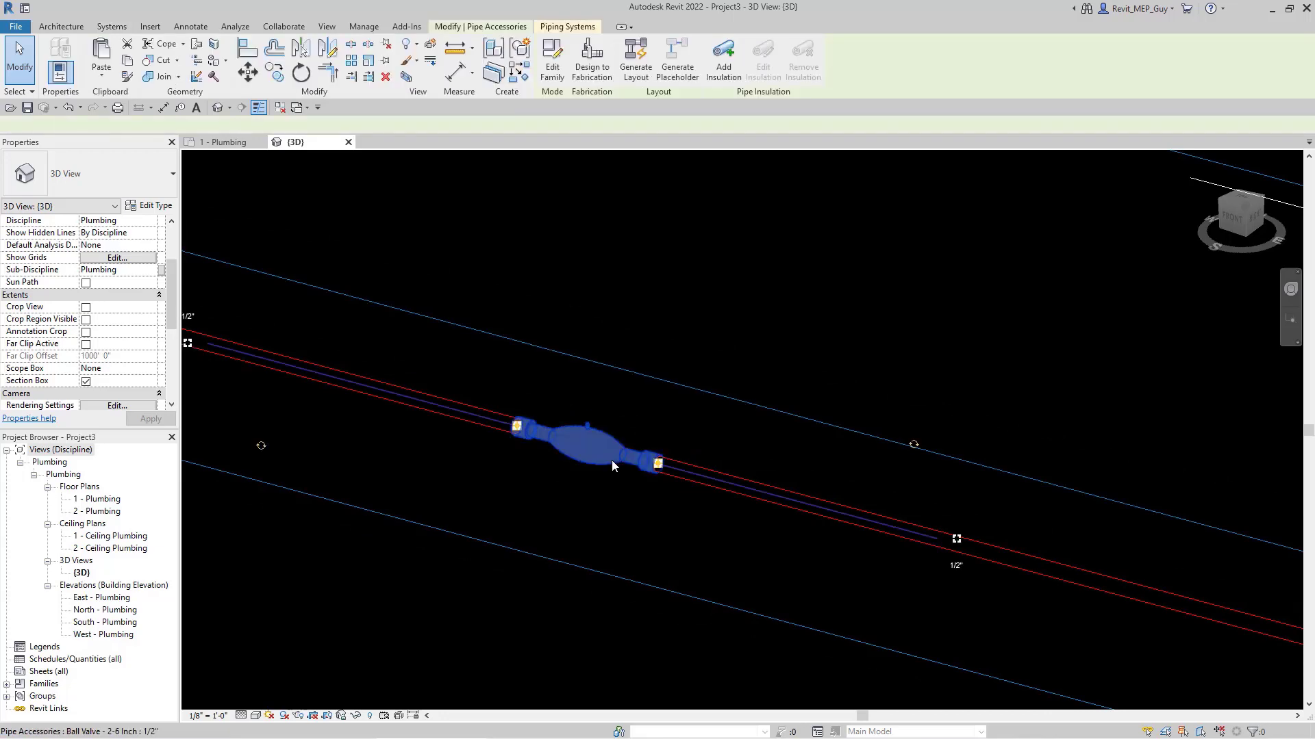
pyautogui.click(146, 190)
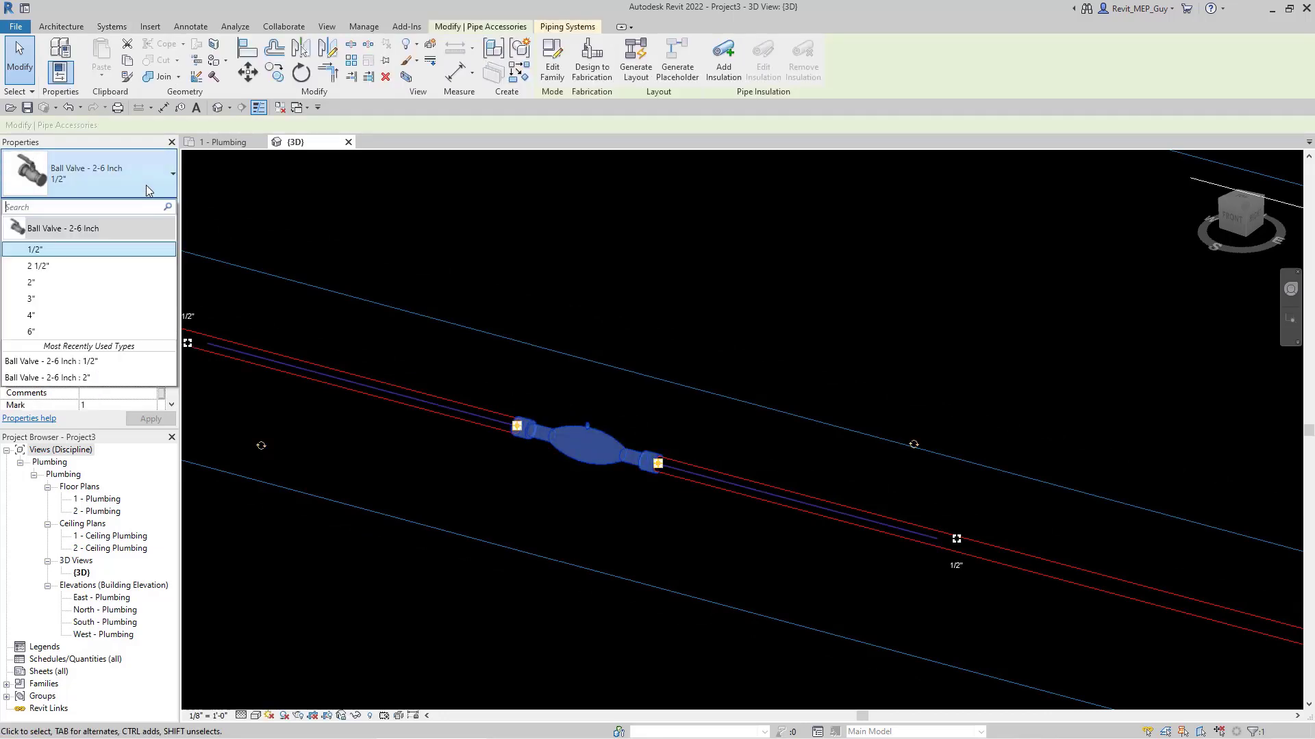
pyautogui.click(34, 283)
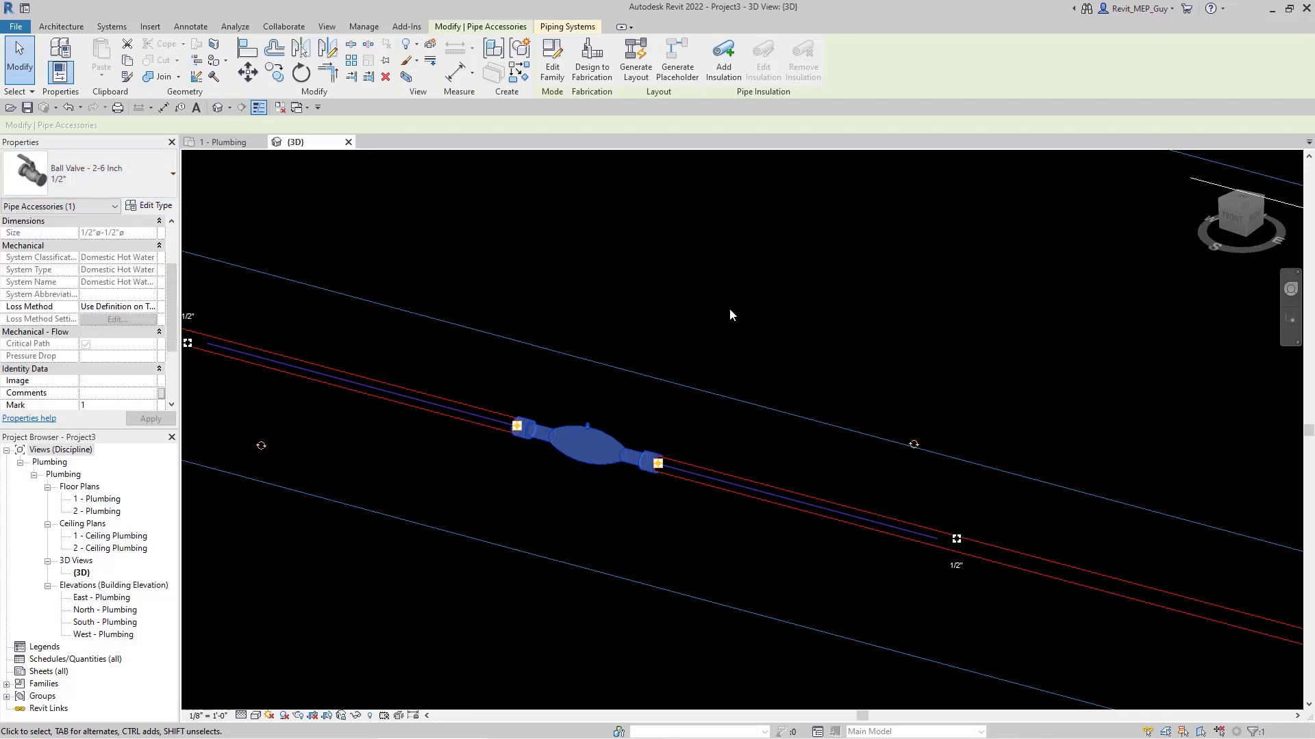
pyautogui.click(734, 236)
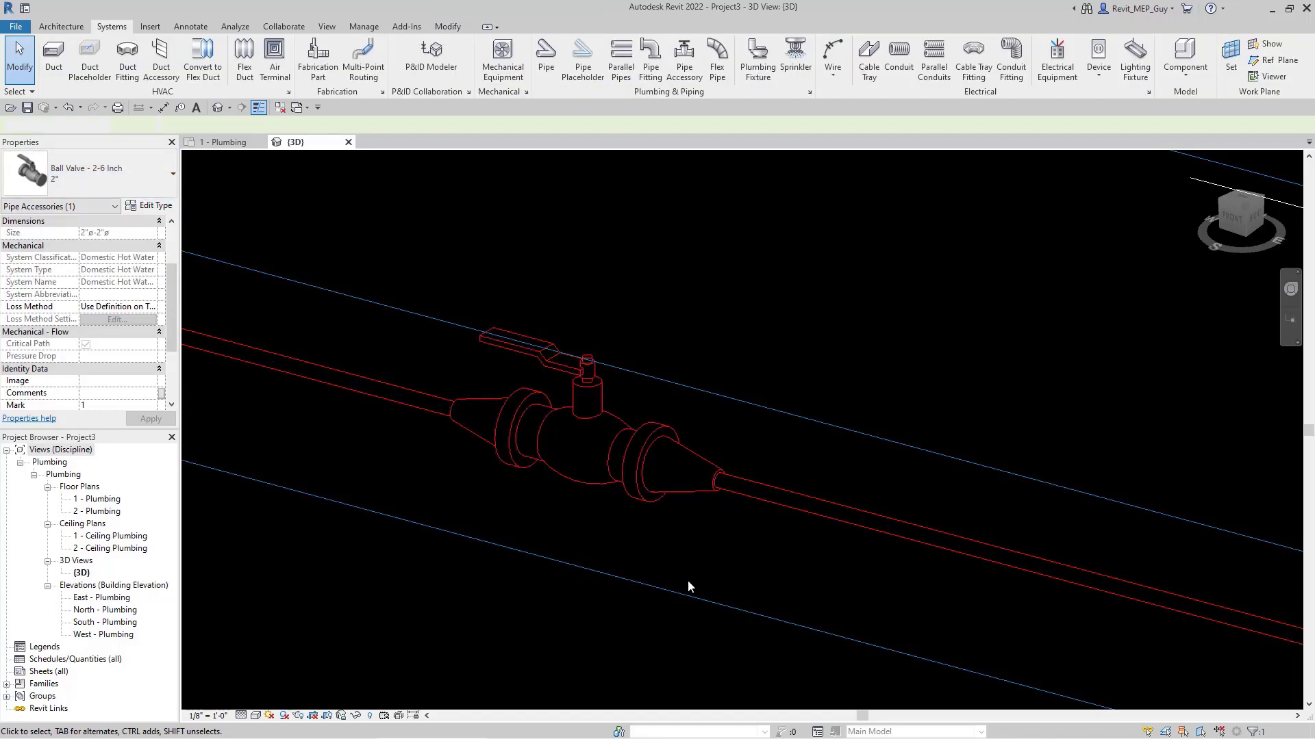
pyautogui.scroll(-2, 568, 513)
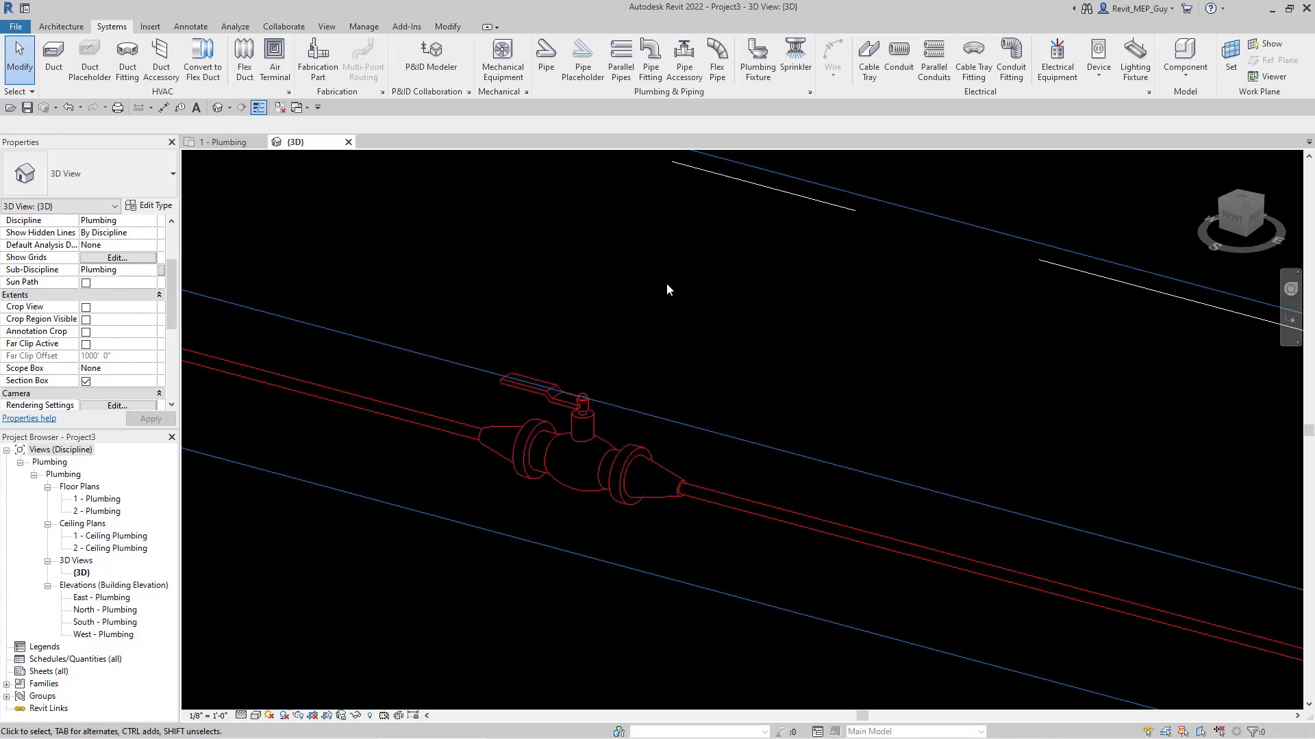
pyautogui.keyDown('shift'); pyautogui.moveTo(770, 385); pyautogui.dragTo(713, 367, button='middle'); pyautogui.keyUp('shift')
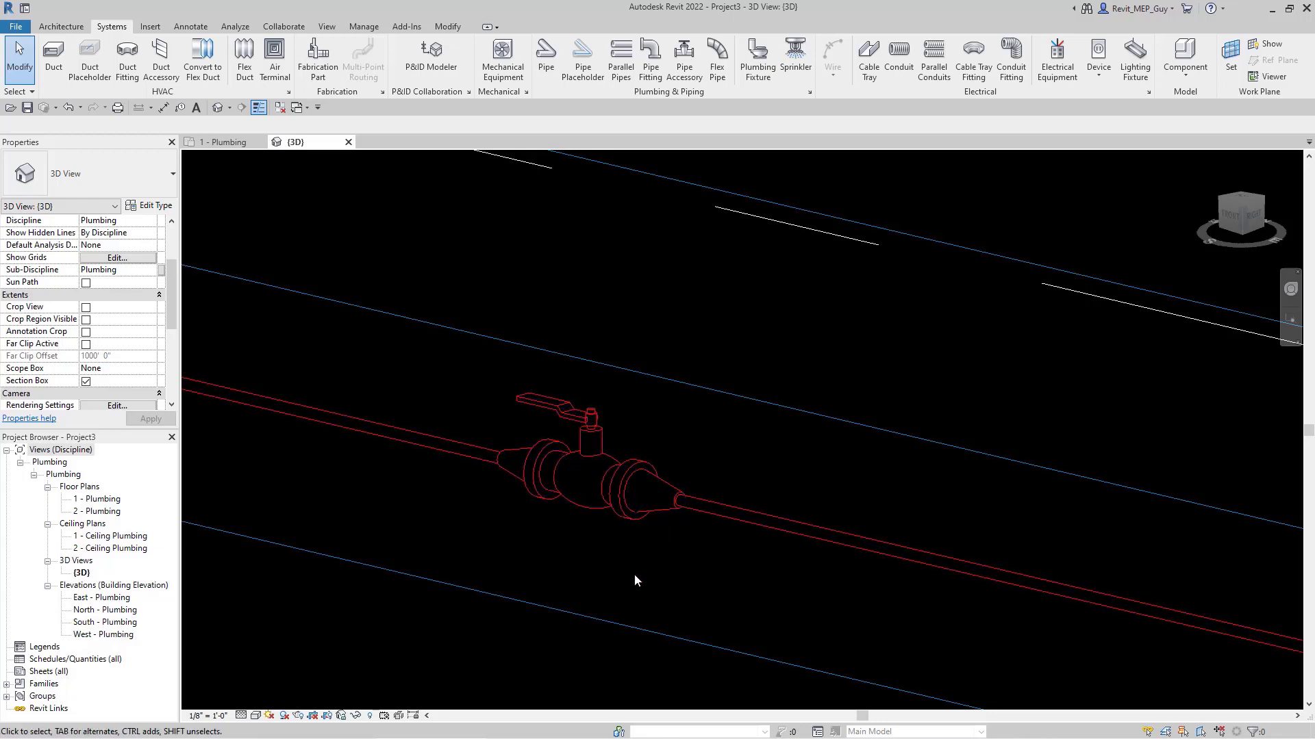
pyautogui.keyDown('shift'); pyautogui.moveTo(640, 499); pyautogui.dragTo(613, 483, button='middle'); pyautogui.keyUp('shift')
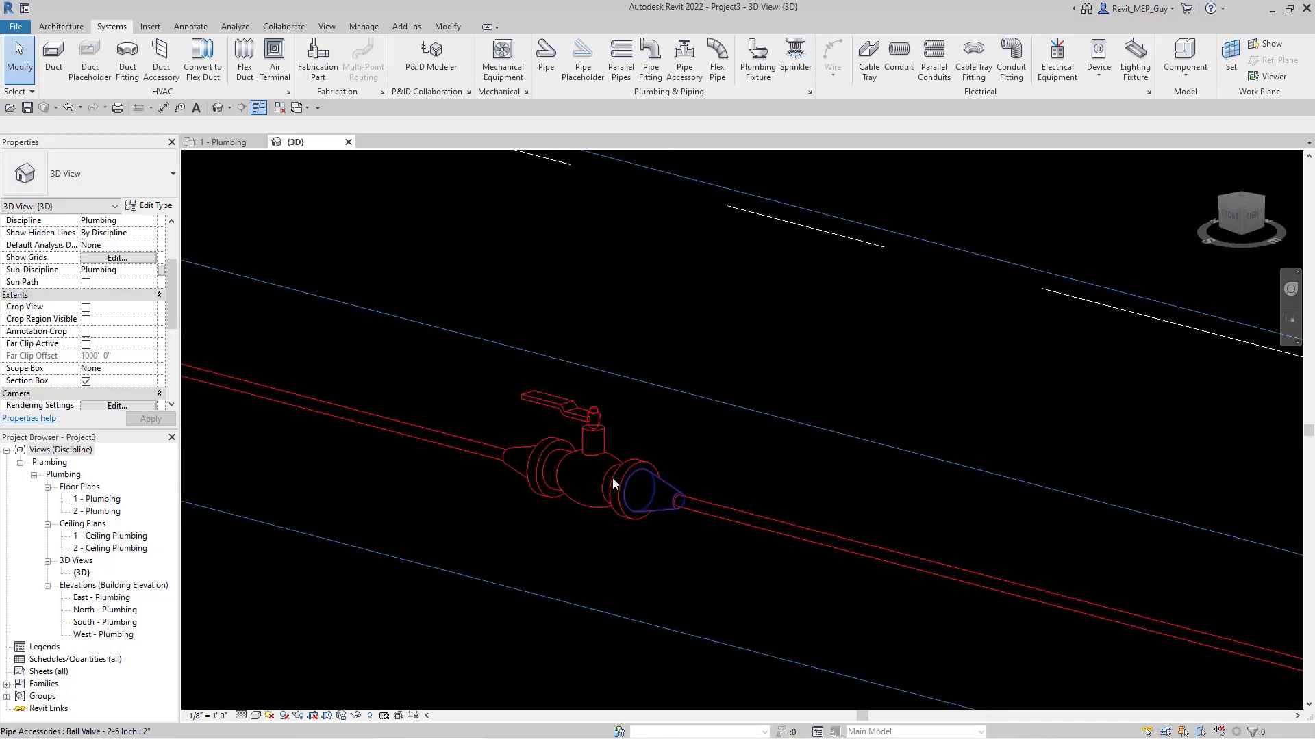
# In the 1 - Plumbing floor plan, turn off thin lines and change the ball valve's type to 1/2".
pyautogui.click(223, 143)
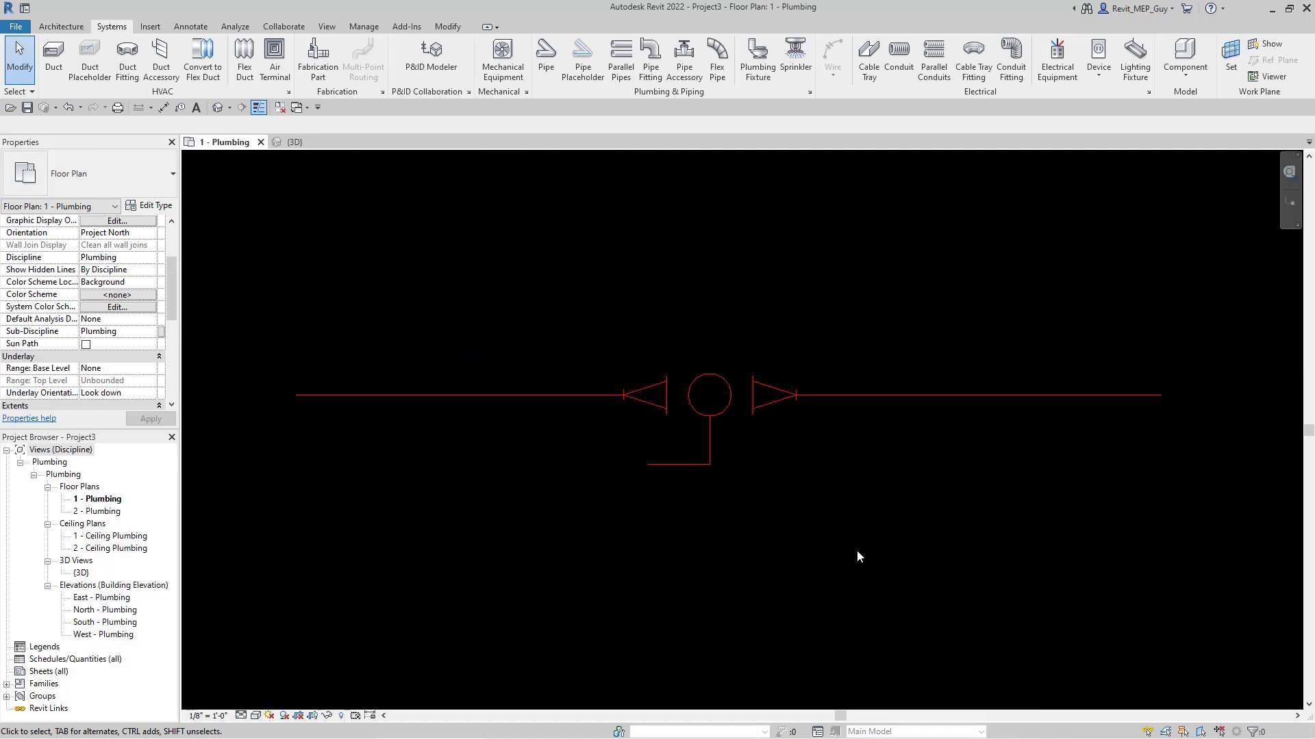
pyautogui.click(259, 108)
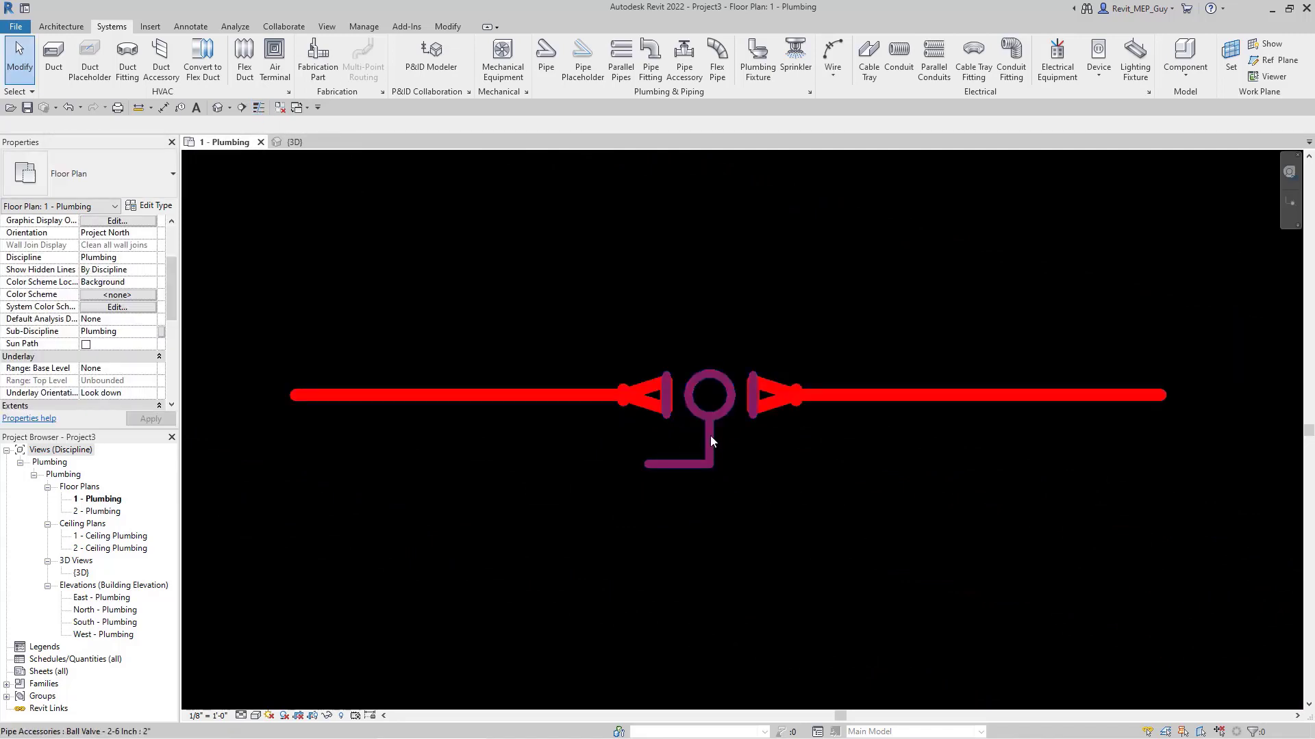
pyautogui.click(827, 478)
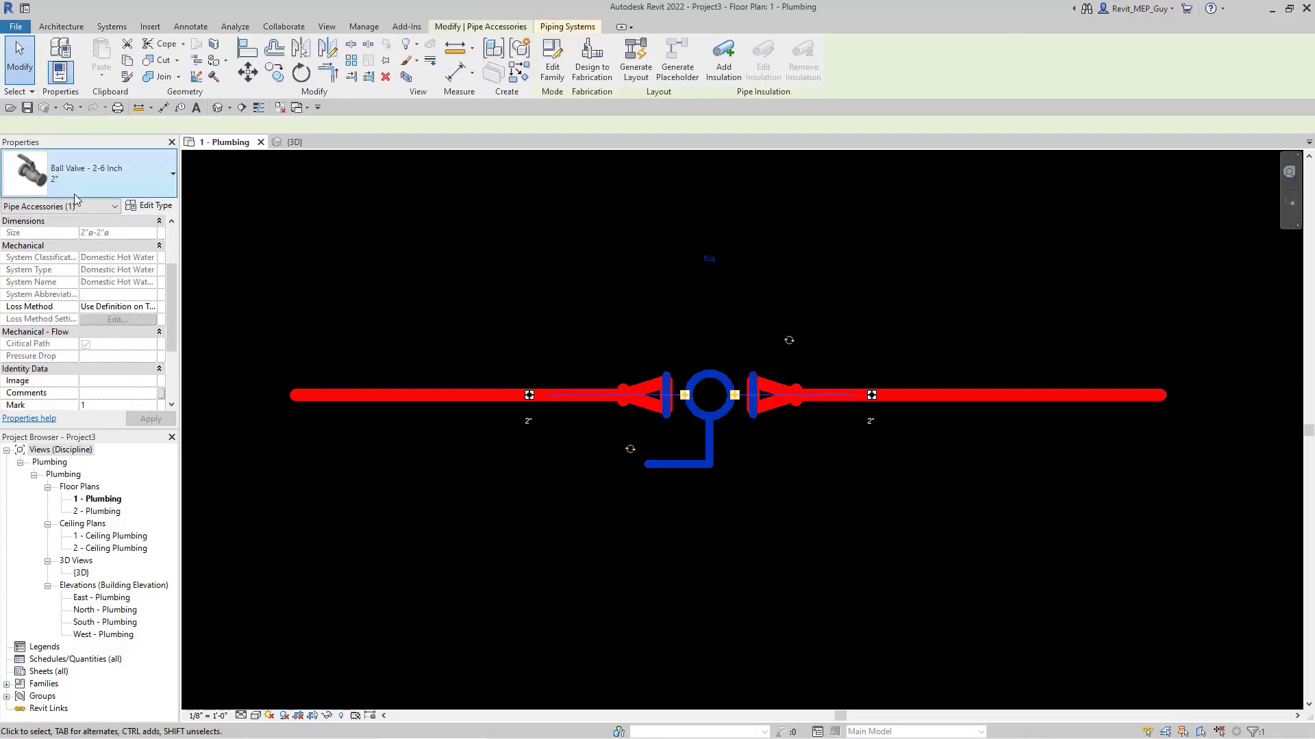
pyautogui.click(77, 188)
pyautogui.click(41, 218)
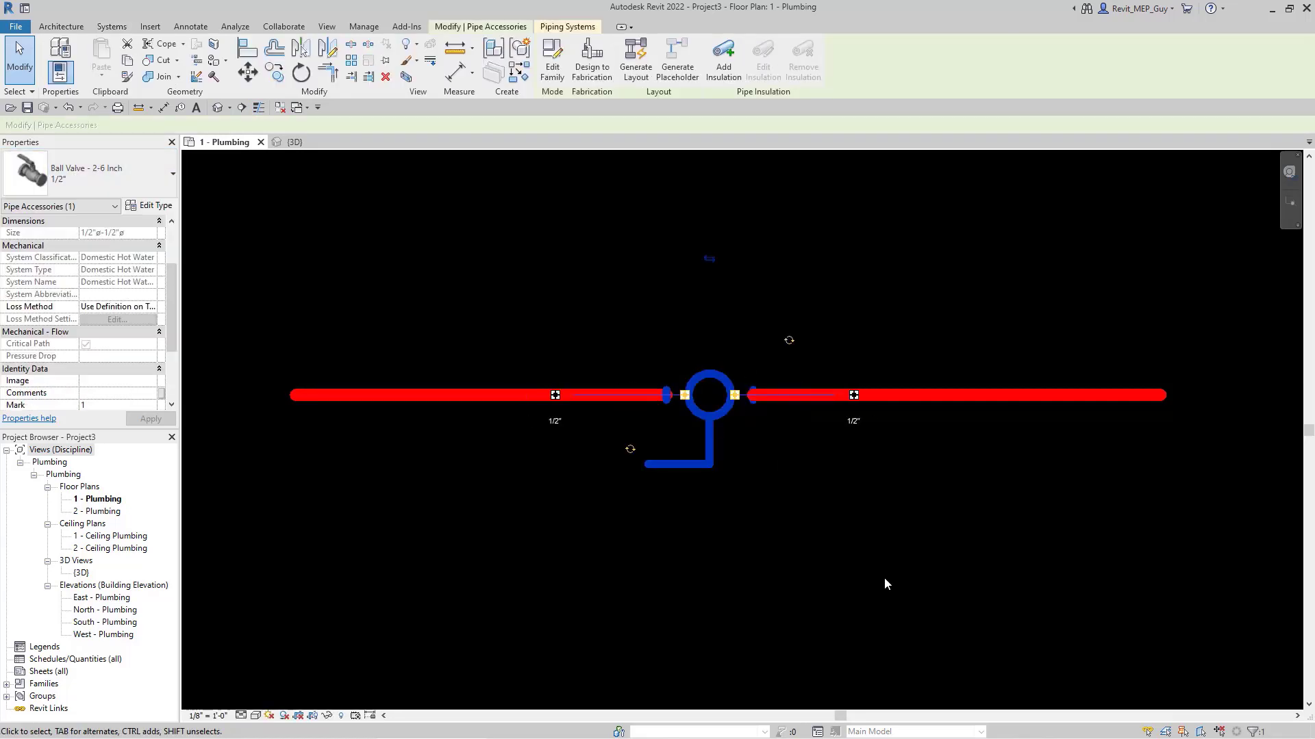
pyautogui.click(885, 577)
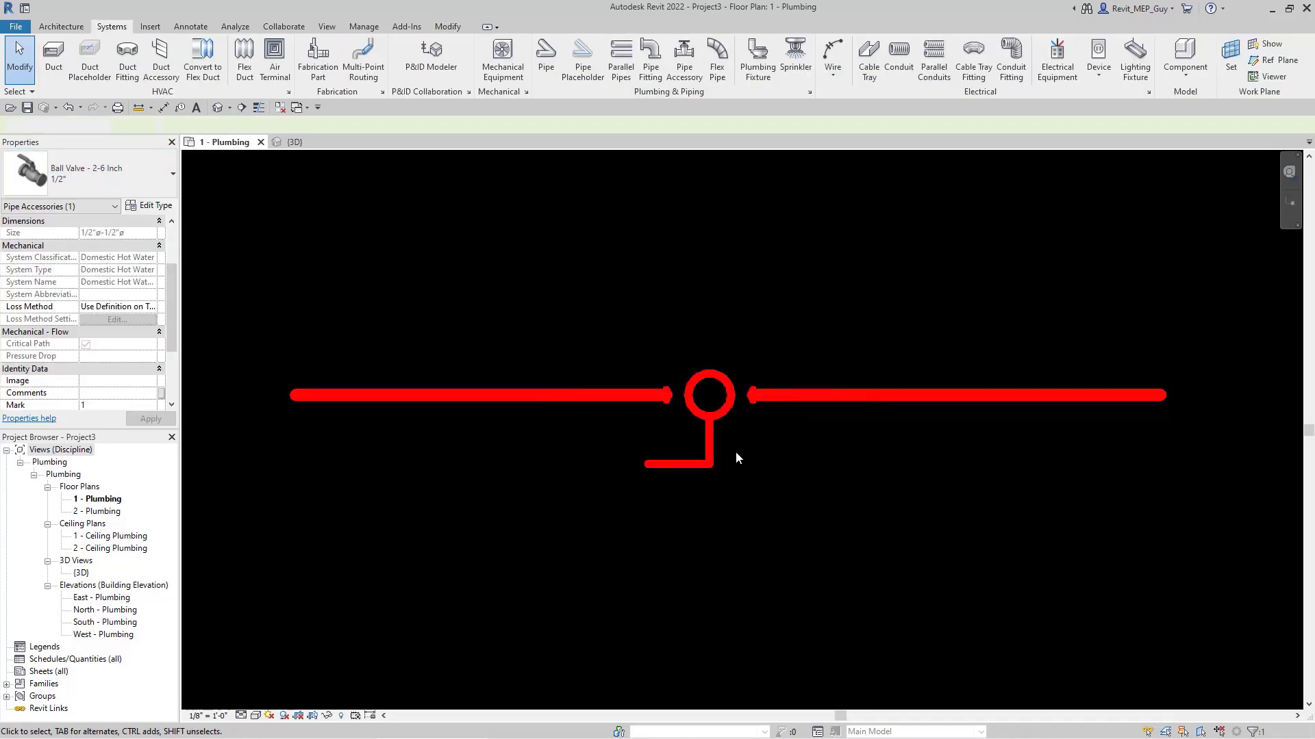
# Open the ball valve's family for editing and examine its body, handle and symbolic lines in 3D.
pyautogui.click(716, 414)
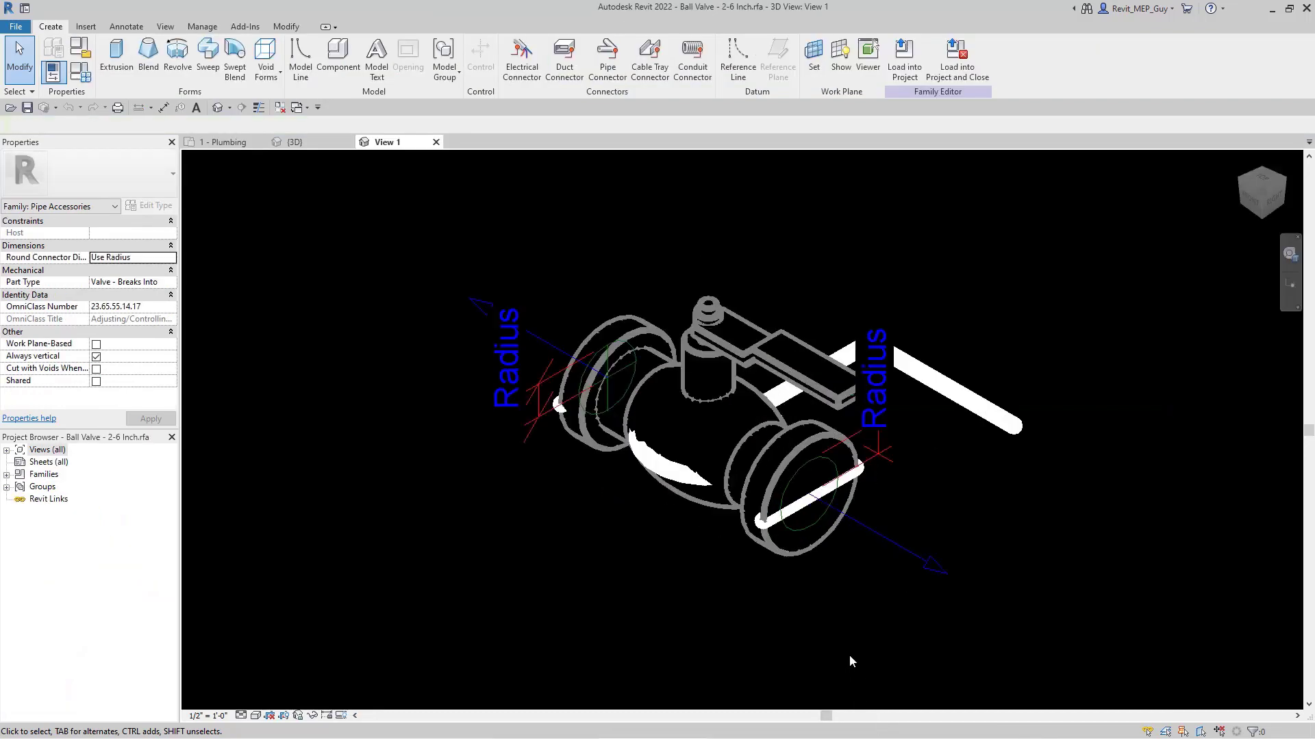
pyautogui.keyDown('shift'); pyautogui.moveTo(875, 671); pyautogui.dragTo(867, 581, button='middle'); pyautogui.keyUp('shift')
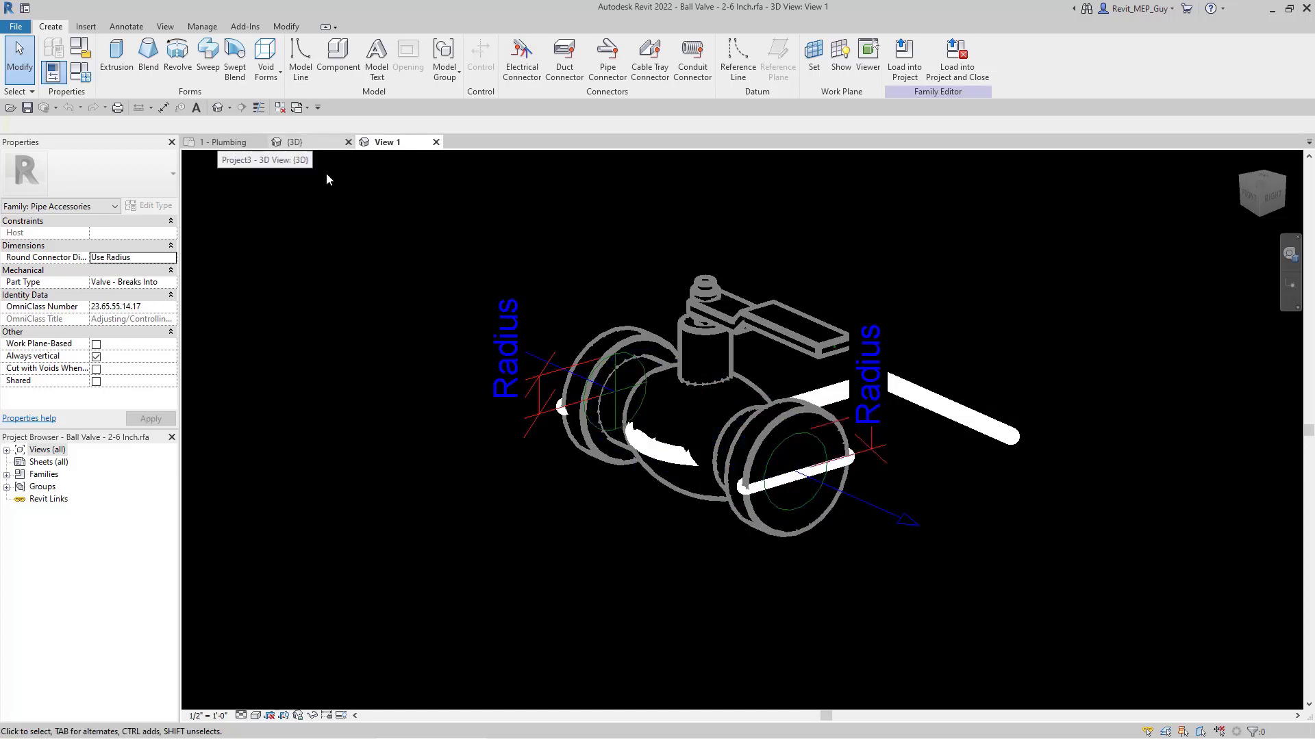
pyautogui.keyDown('shift'); pyautogui.moveTo(705, 600); pyautogui.dragTo(719, 602, button='middle'); pyautogui.keyUp('shift')
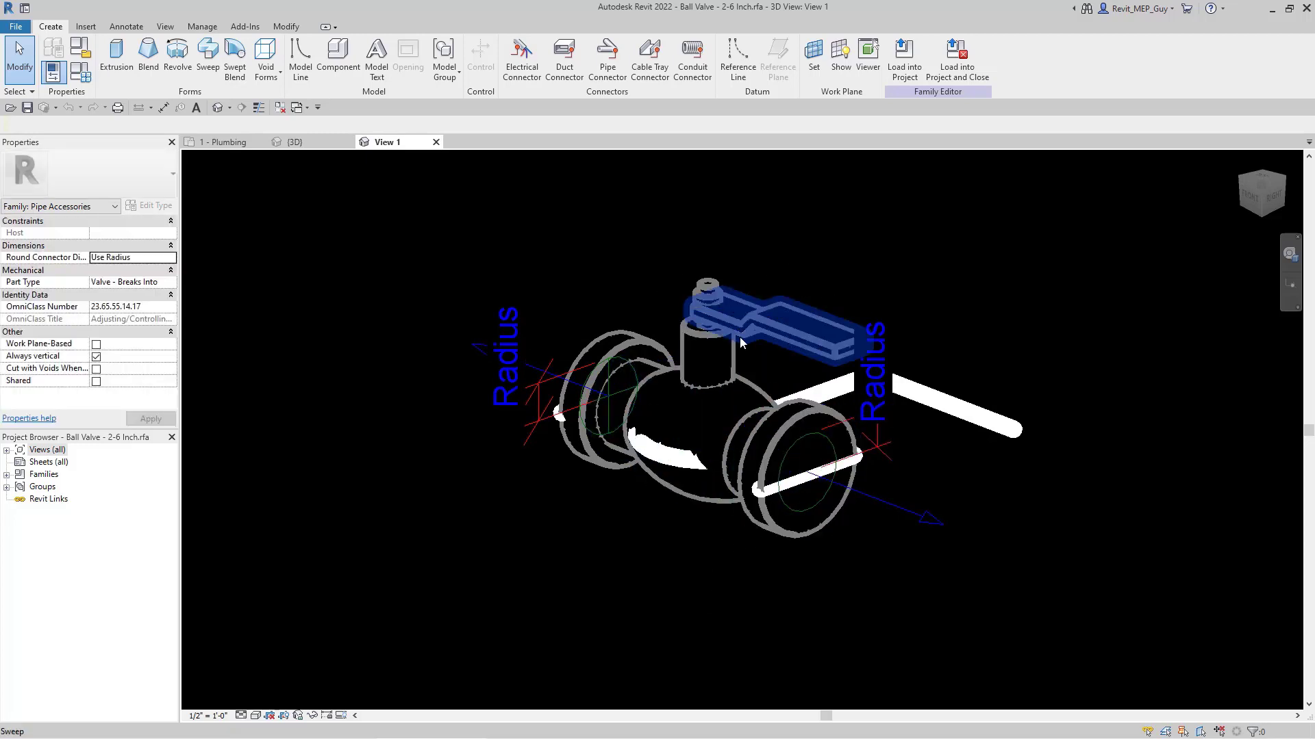
pyautogui.keyDown('shift'); pyautogui.moveTo(657, 424); pyautogui.dragTo(668, 479, button='middle'); pyautogui.keyUp('shift')
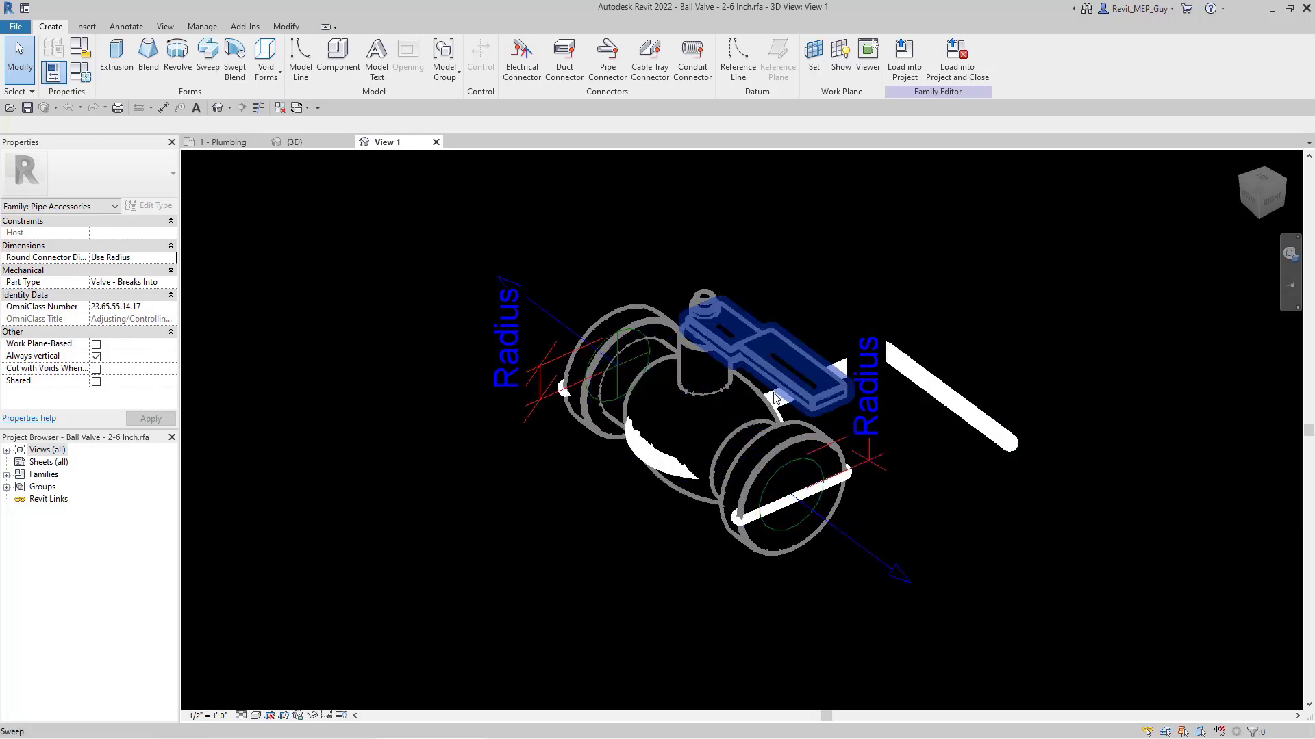
pyautogui.keyDown('shift'); pyautogui.moveTo(881, 628); pyautogui.dragTo(886, 613, button='middle'); pyautogui.keyUp('shift')
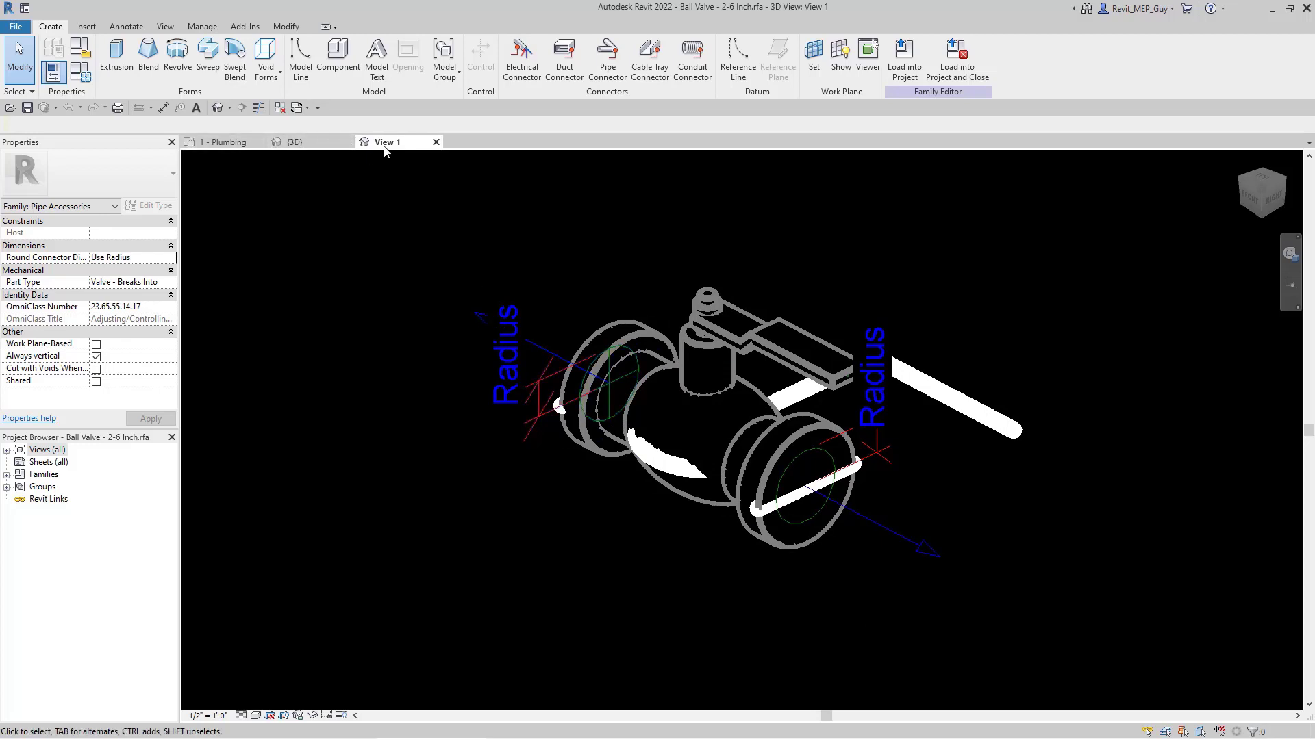
# Place the family's 3D view beside the floor plan to compare the valve with its plan symbol, then restore tabbed views.
pyautogui.moveTo(397, 146); pyautogui.dragTo(1247, 454)
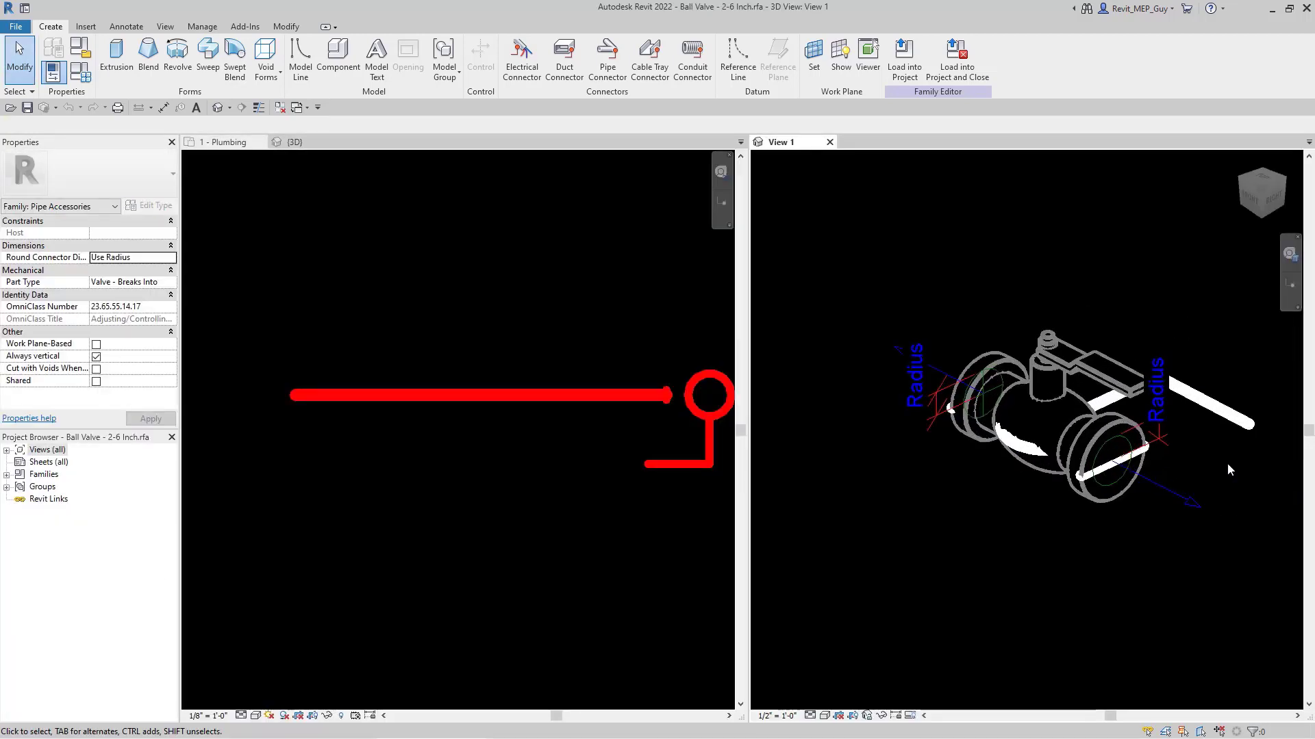
pyautogui.click(362, 384)
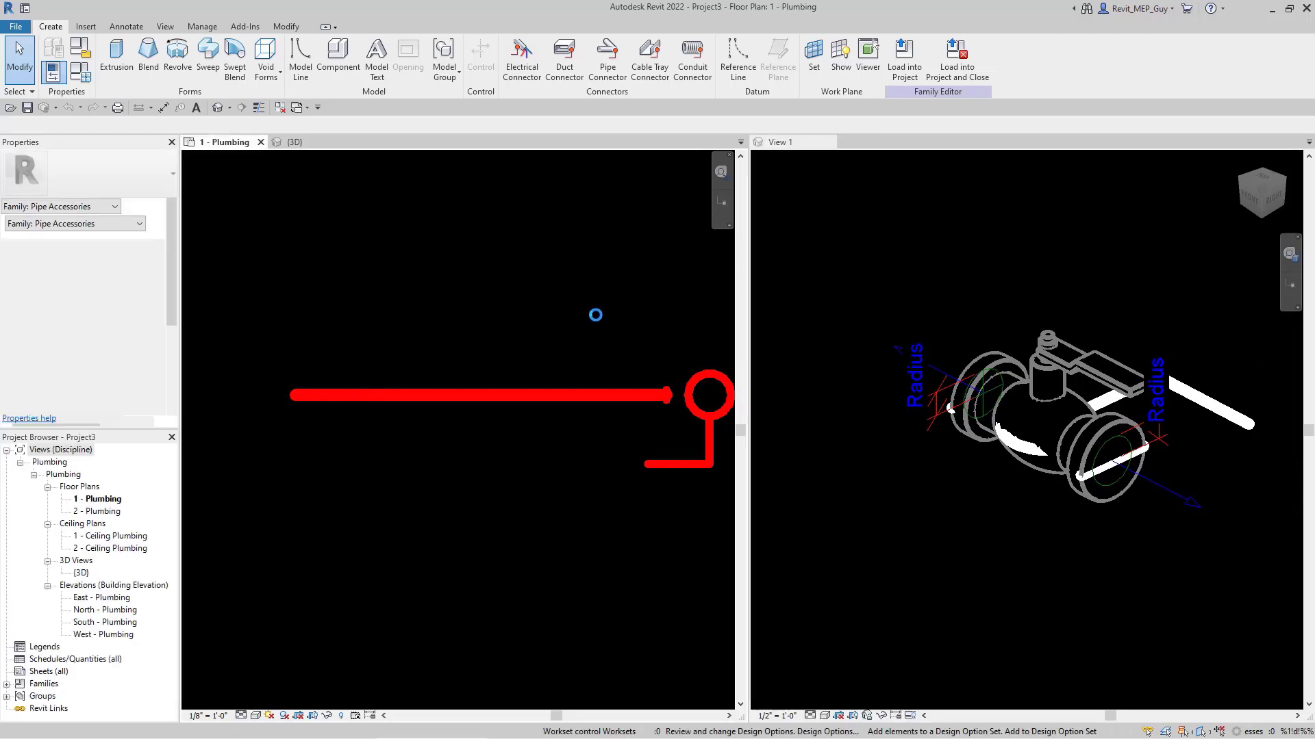
pyautogui.scroll(3, 1214, 438)
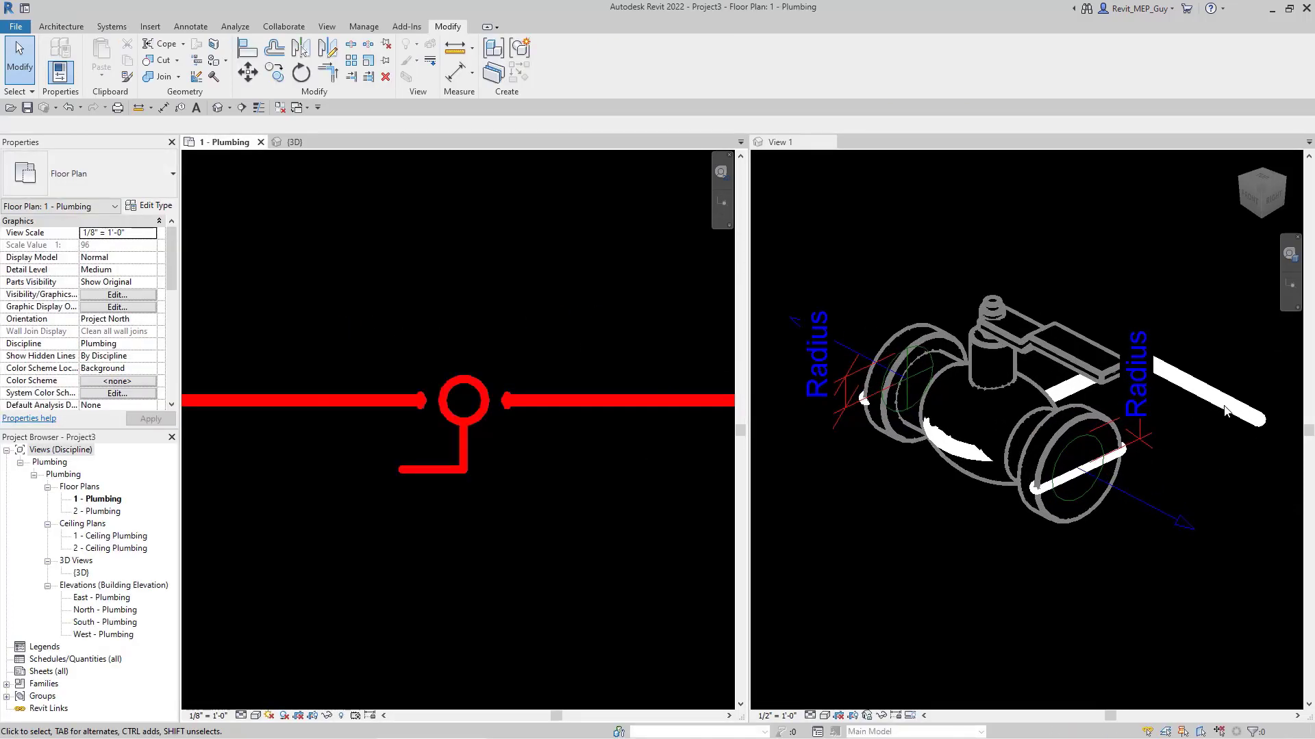
pyautogui.click(1226, 444)
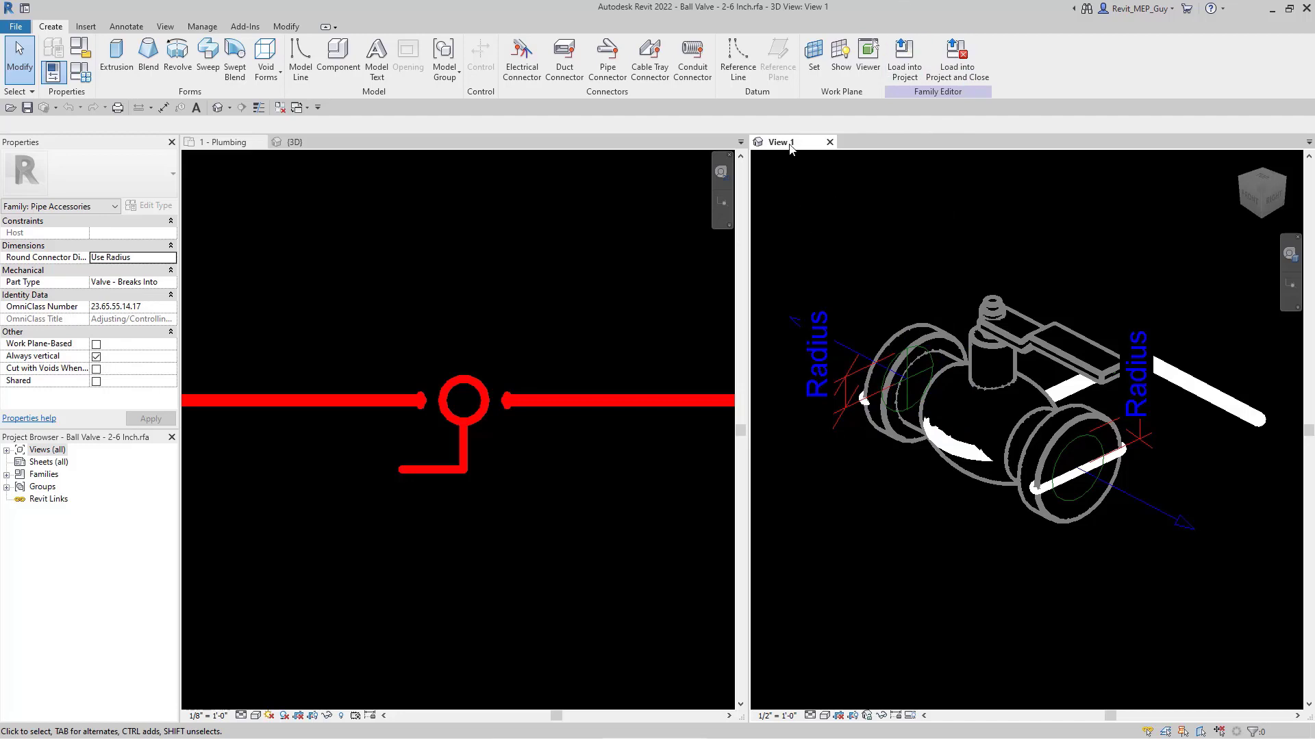
pyautogui.press('t')
pyautogui.press('w')
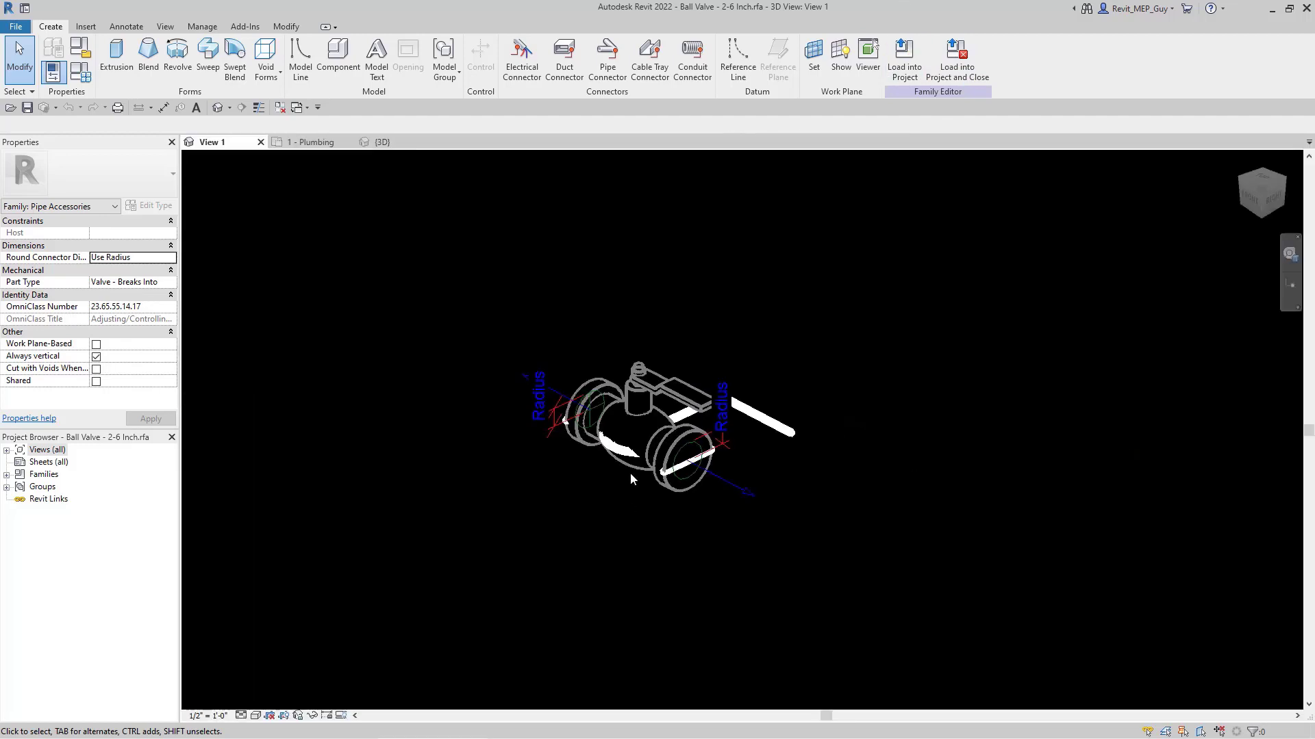
pyautogui.scroll(2, 630, 472)
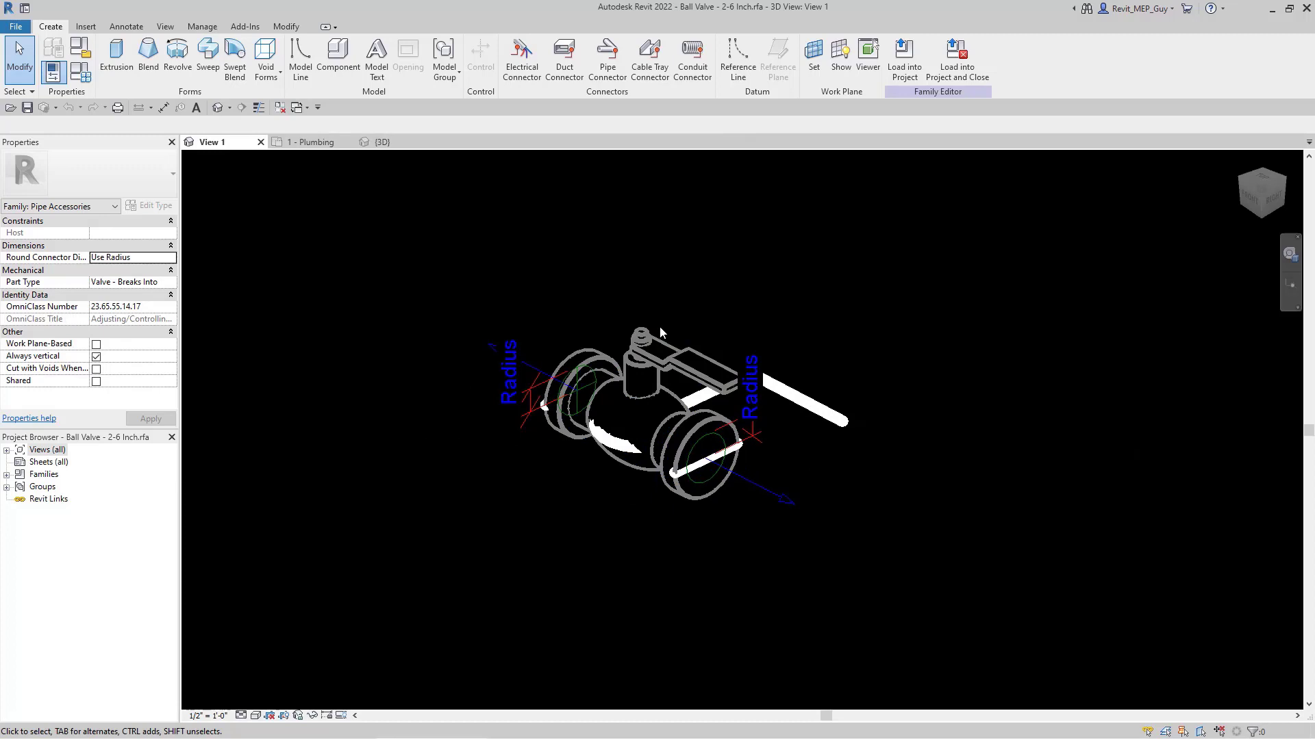
pyautogui.keyDown('shift'); pyautogui.moveTo(660, 332); pyautogui.dragTo(751, 470, button='middle'); pyautogui.keyUp('shift')
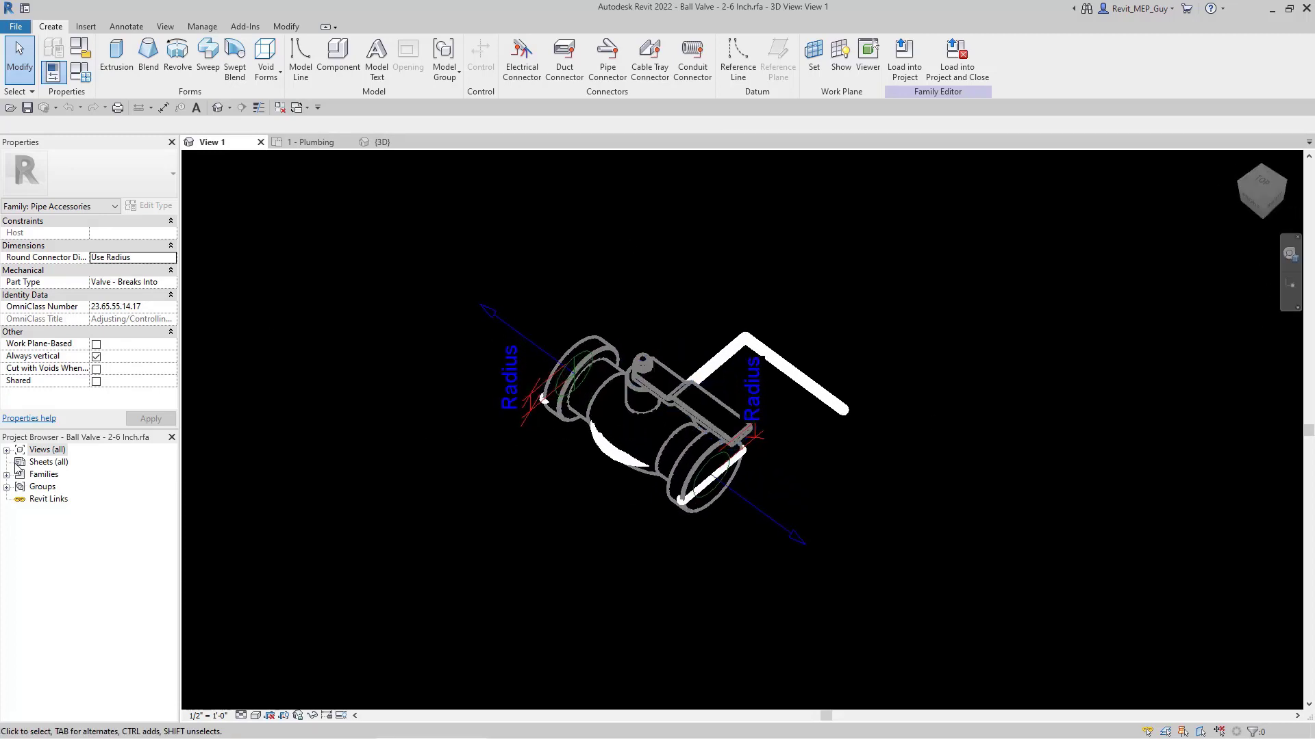
# Open the ball valve family's Ref. Level floor plan.
pyautogui.click(7, 450)
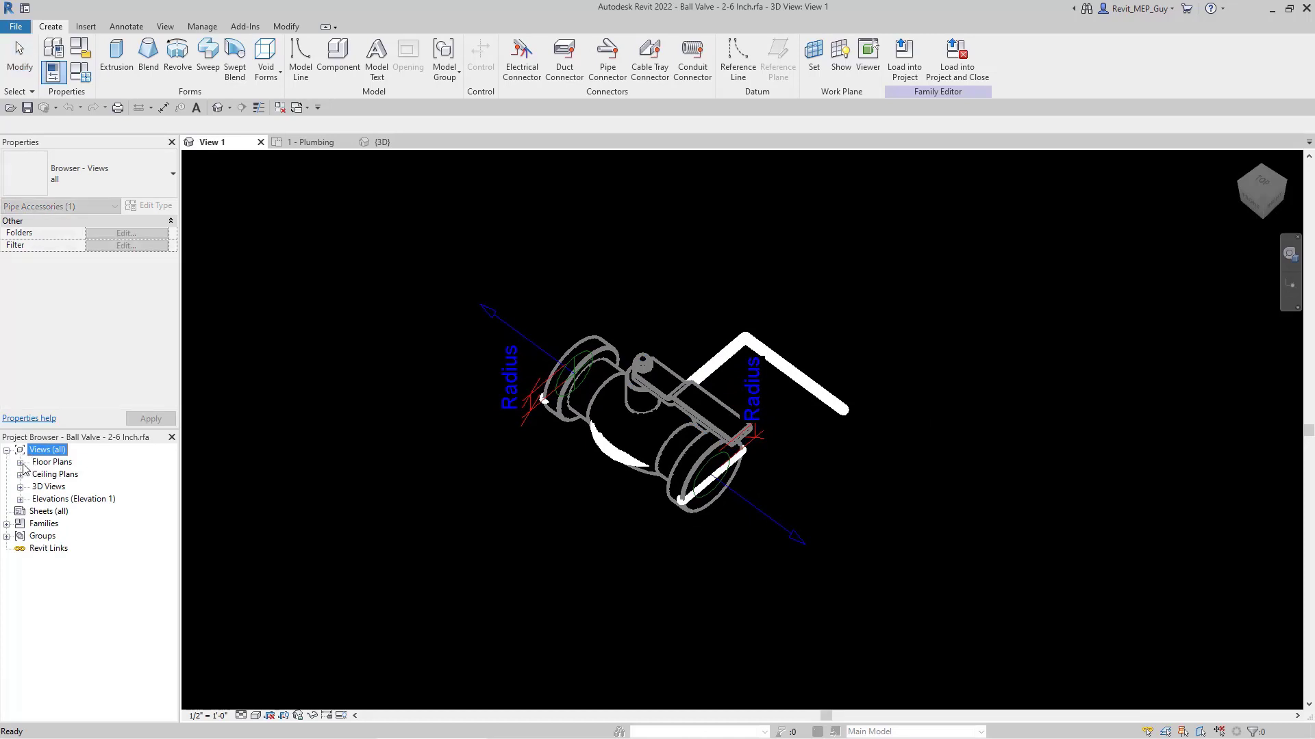
pyautogui.click(20, 463)
pyautogui.doubleClick(64, 474)
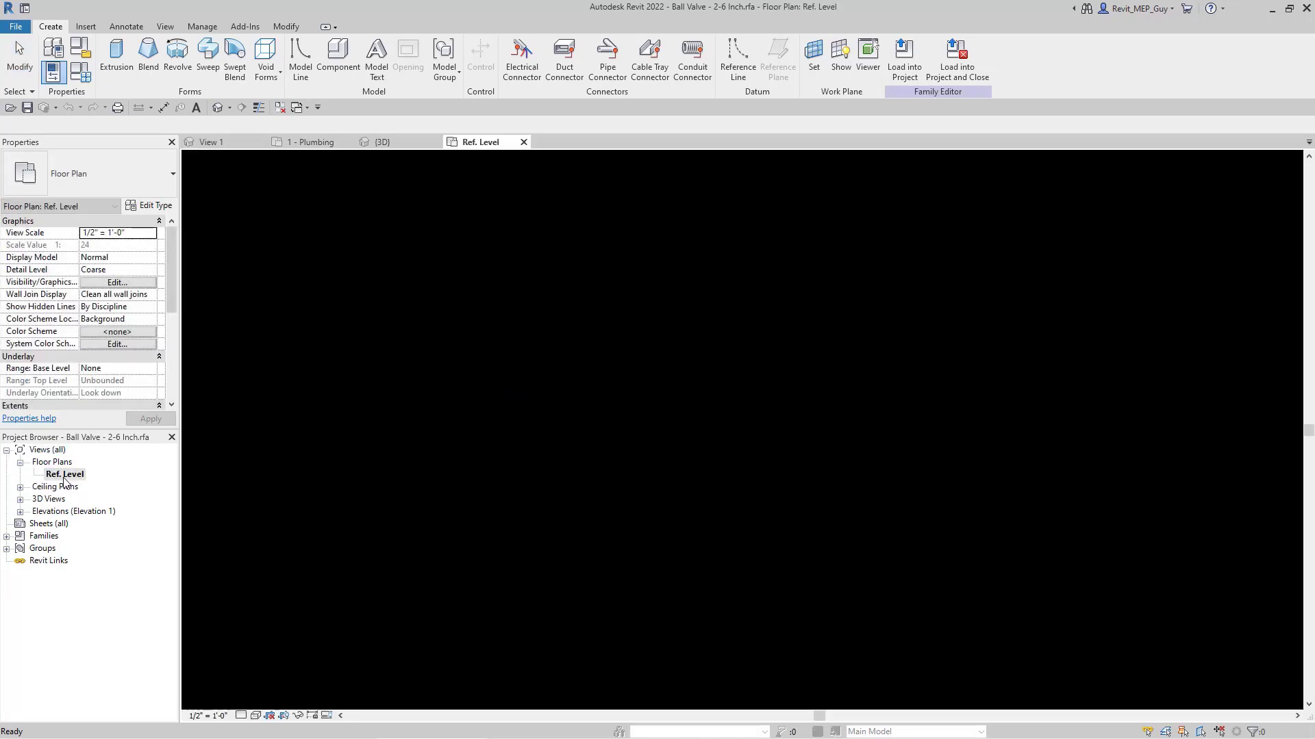
pyautogui.click(585, 507)
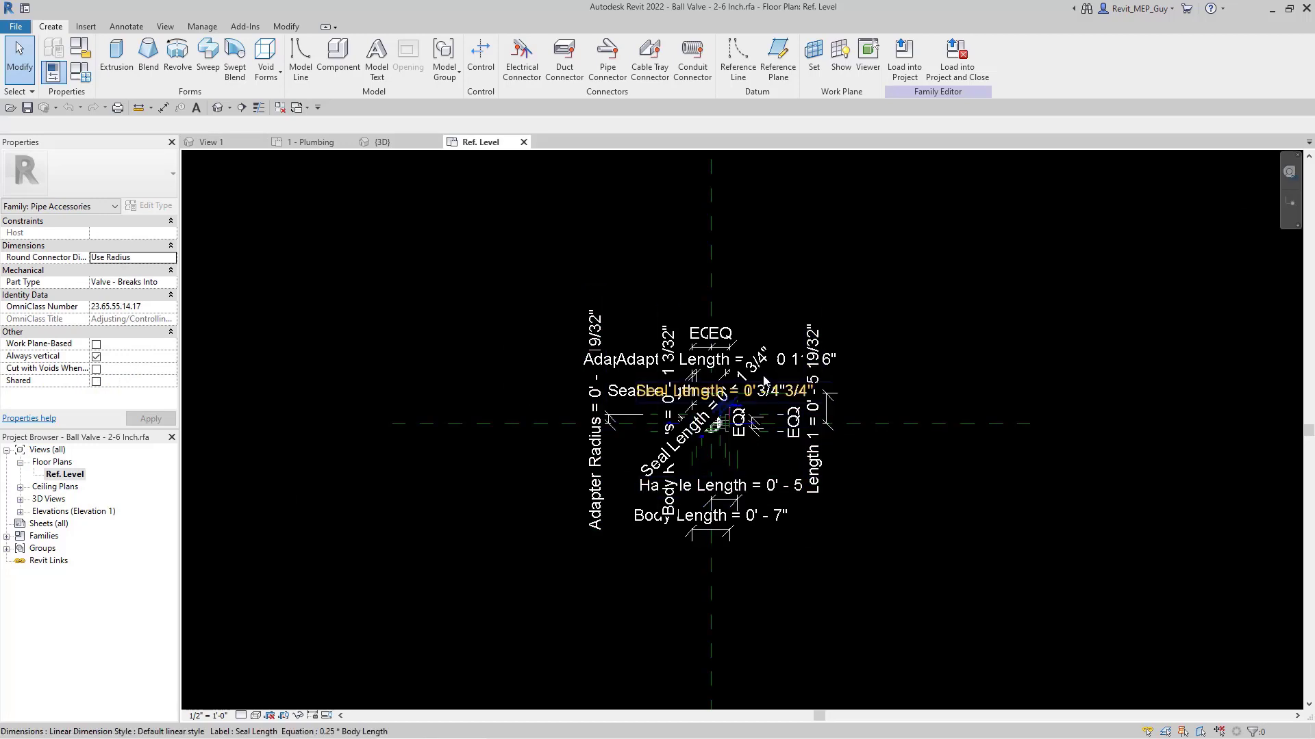
# Set the Ref. Level plan's view scale to 12" = 1'-0" and look closely at the valve's reference planes and dimensions.
pyautogui.scroll(1, 692, 442)
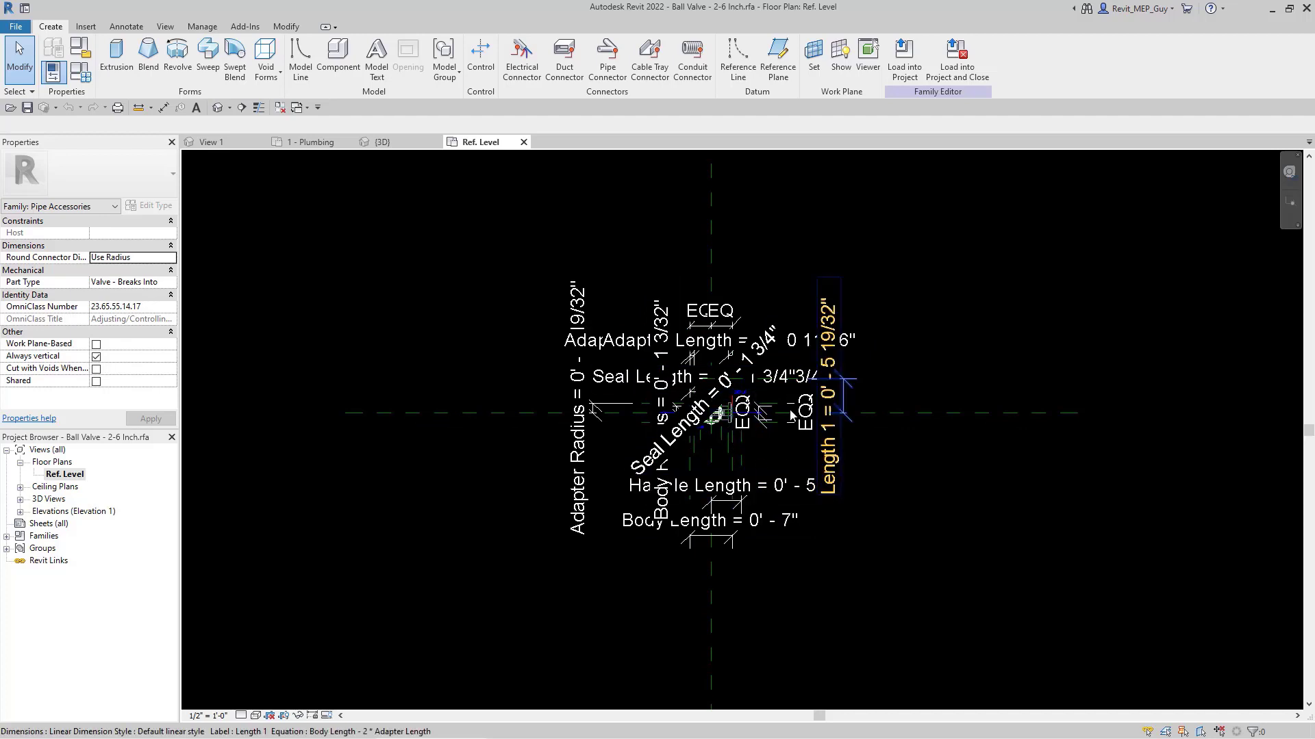
pyautogui.click(209, 716)
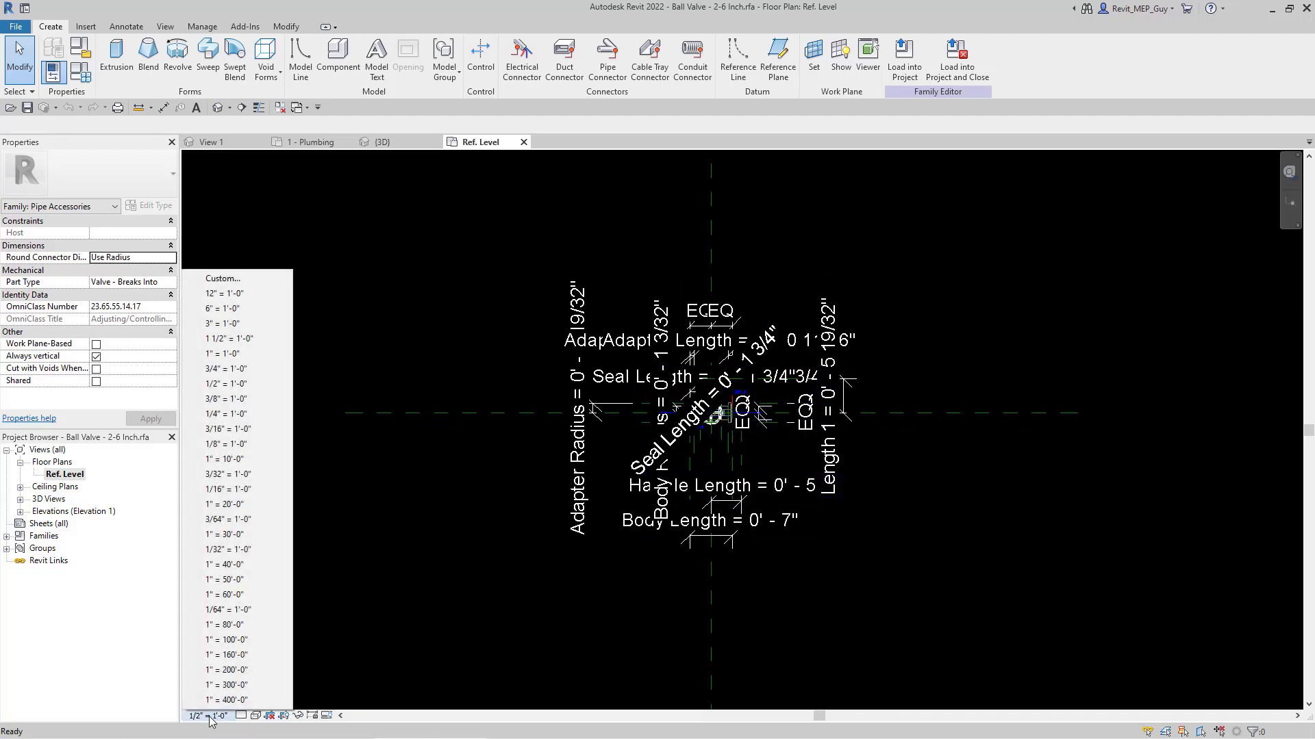
pyautogui.click(226, 294)
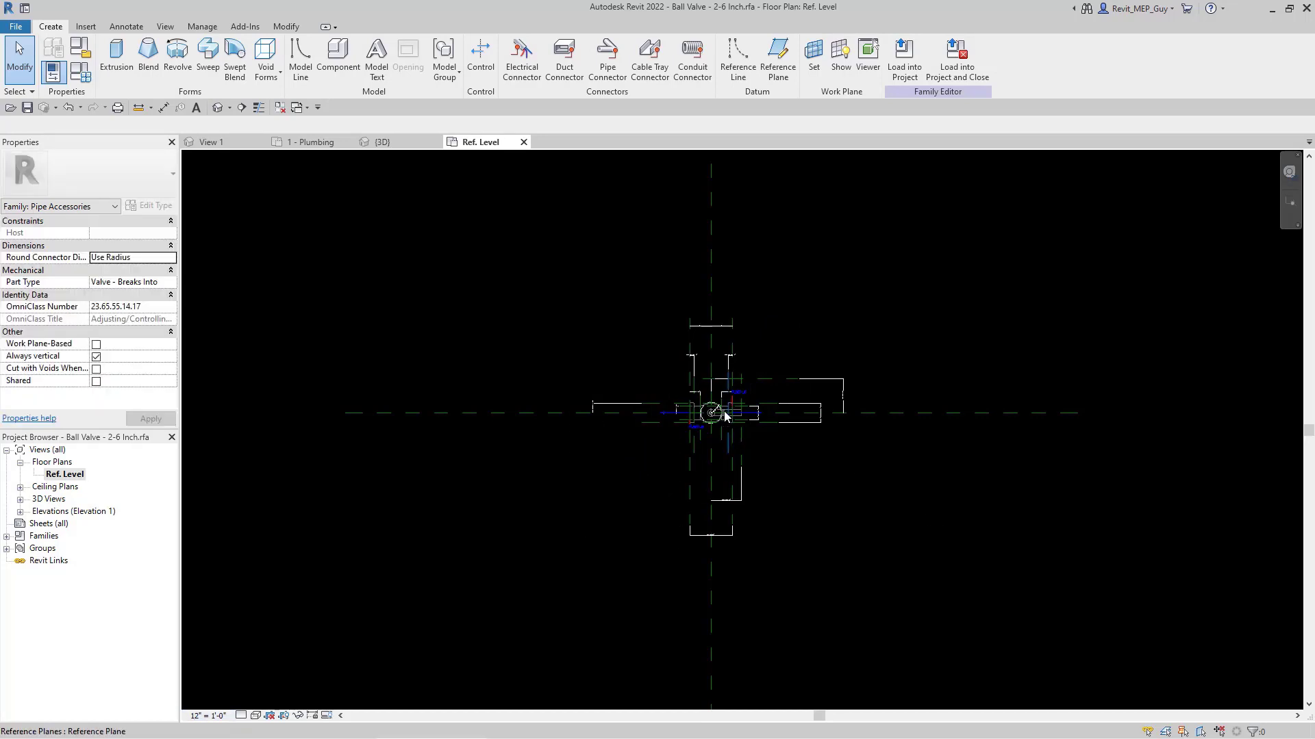
pyautogui.scroll(5, 724, 411)
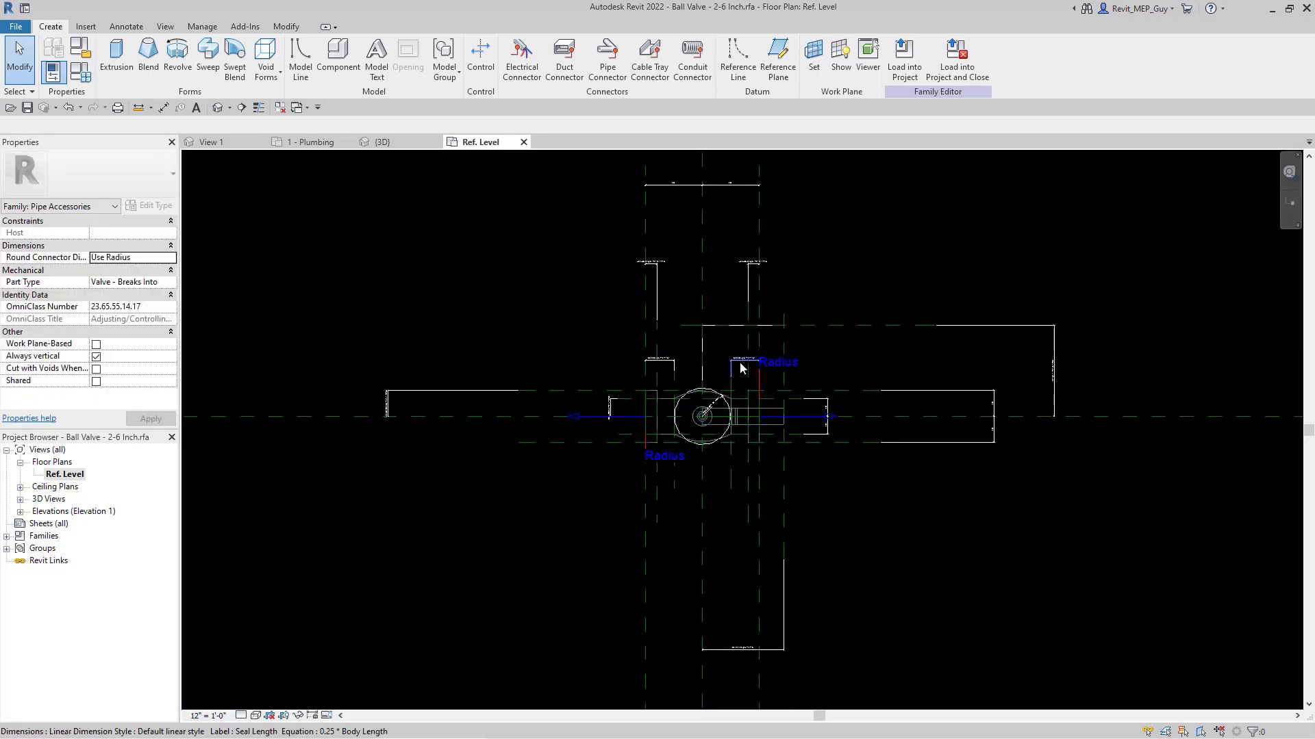
# Hide the Dimensions, Levels, Reference Lines and Reference Planes annotation categories in the Ref. Level plan.
pyautogui.scroll(5, 740, 368)
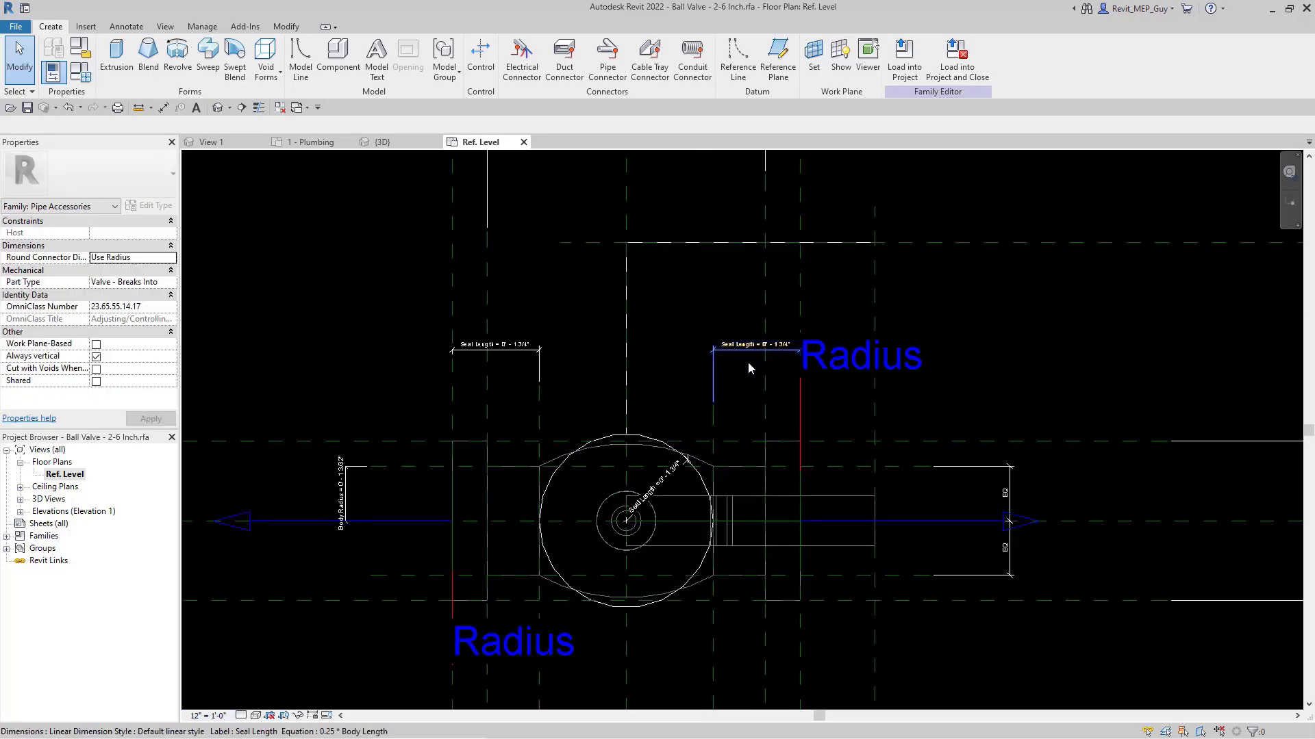
pyautogui.scroll(-2, 743, 404)
pyautogui.scroll(1, 737, 430)
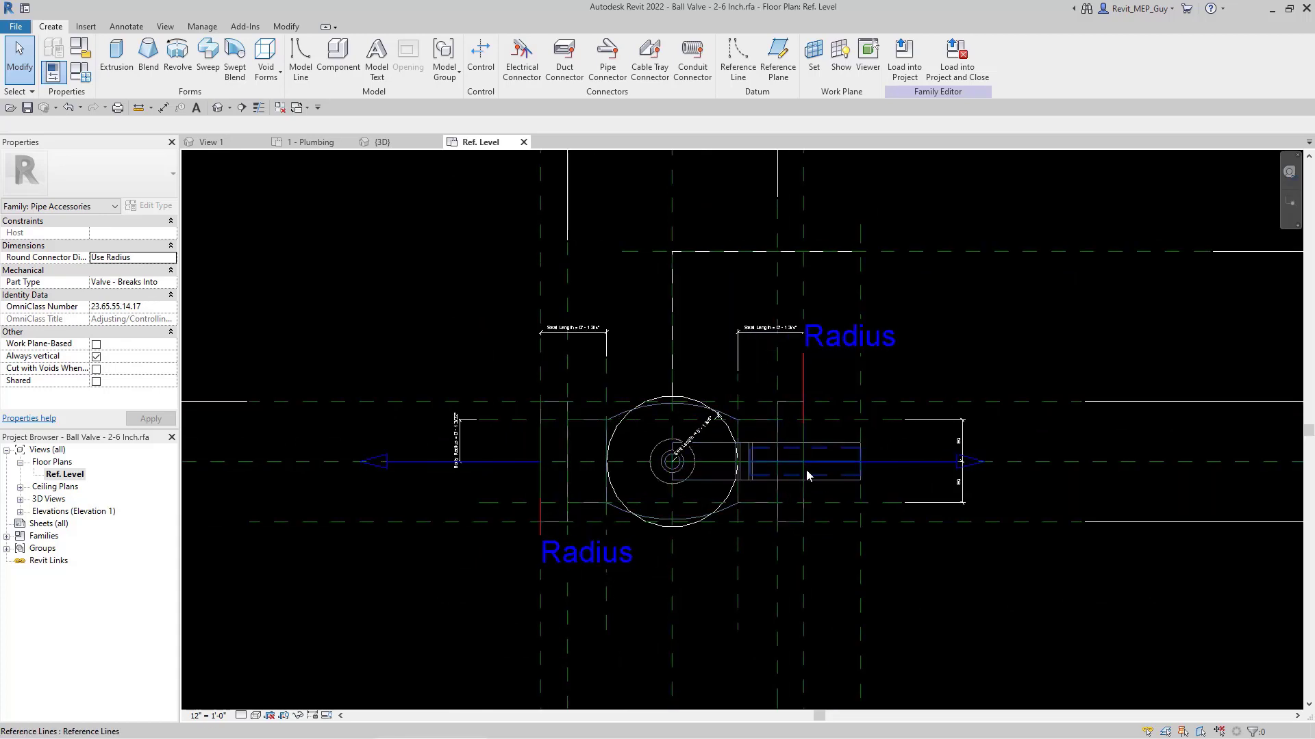
pyautogui.scroll(-1, 677, 519)
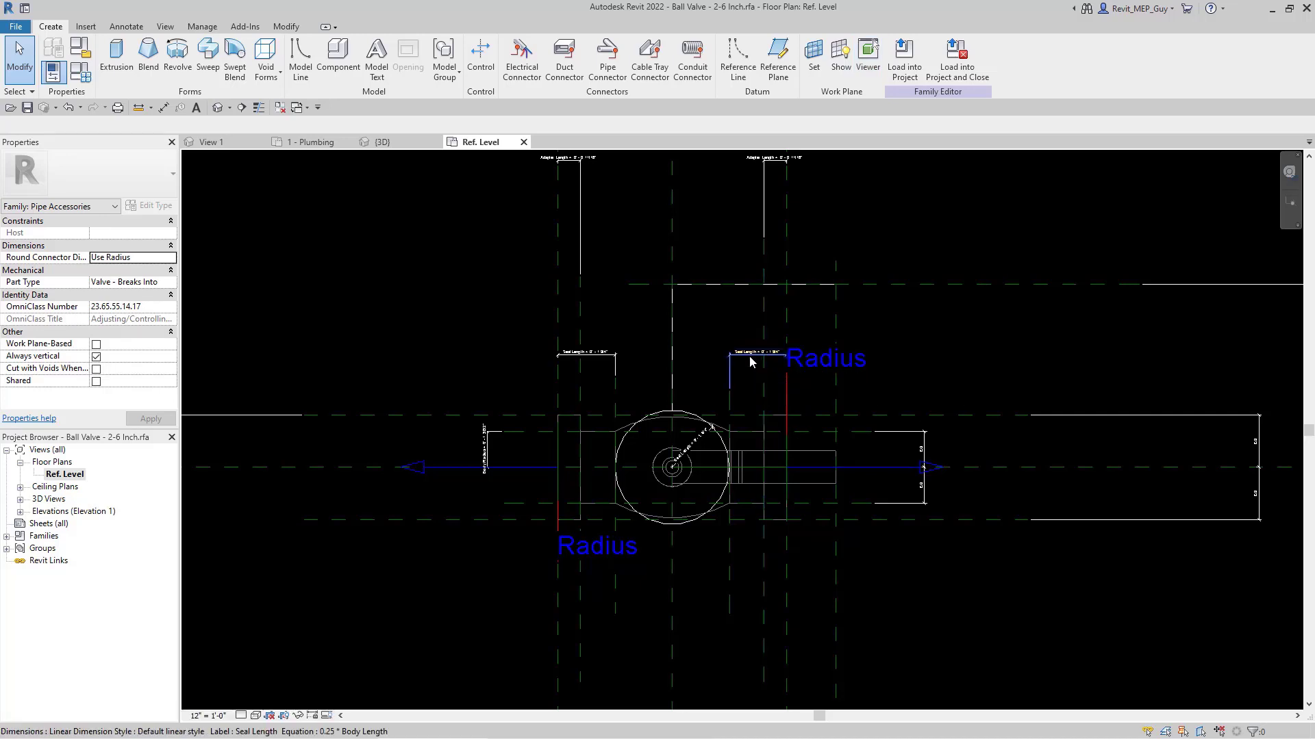
pyautogui.press('v')
pyautogui.press('v')
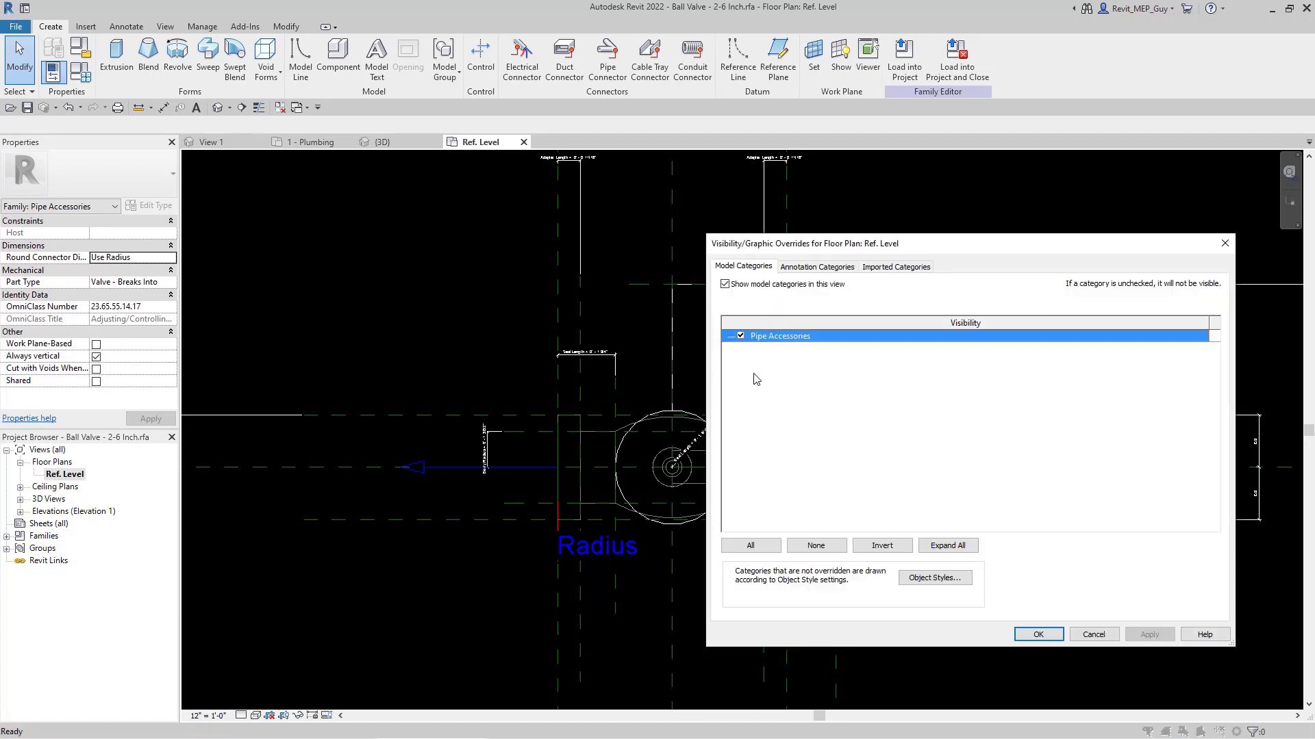
pyautogui.moveTo(816, 248); pyautogui.dragTo(986, 230)
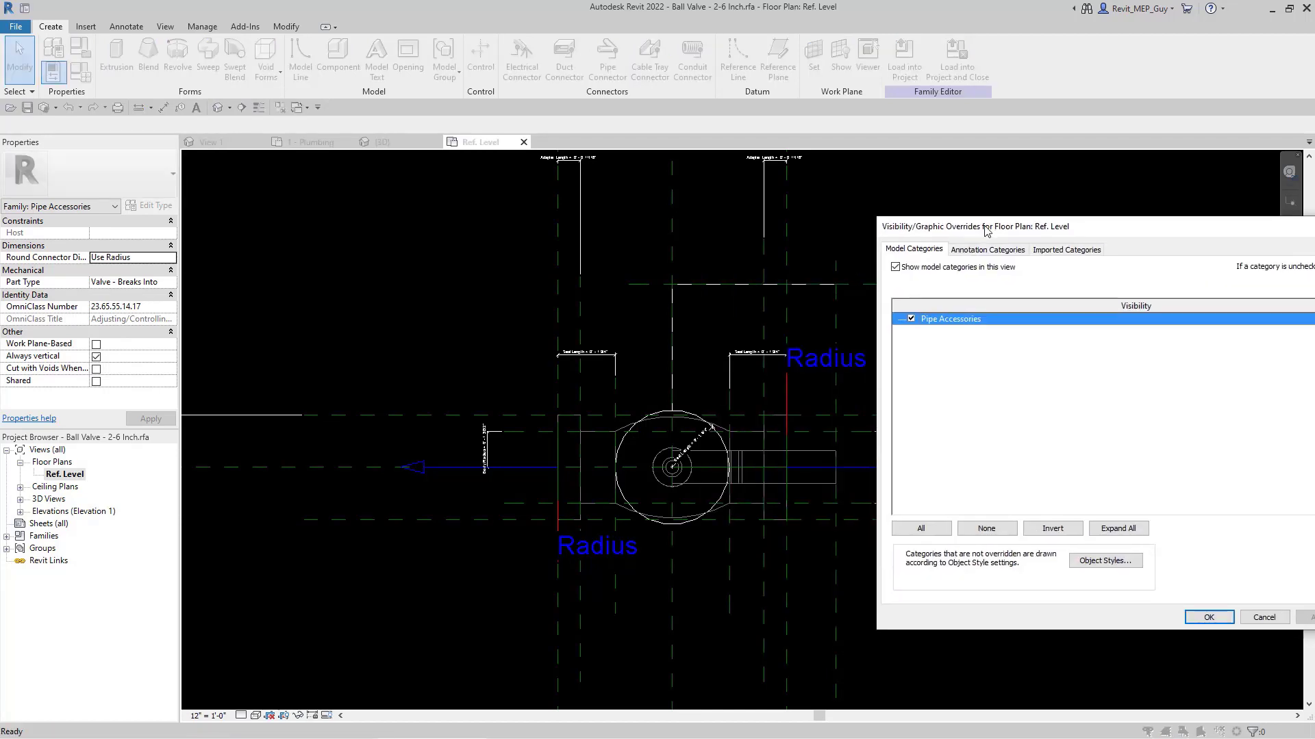
pyautogui.click(985, 253)
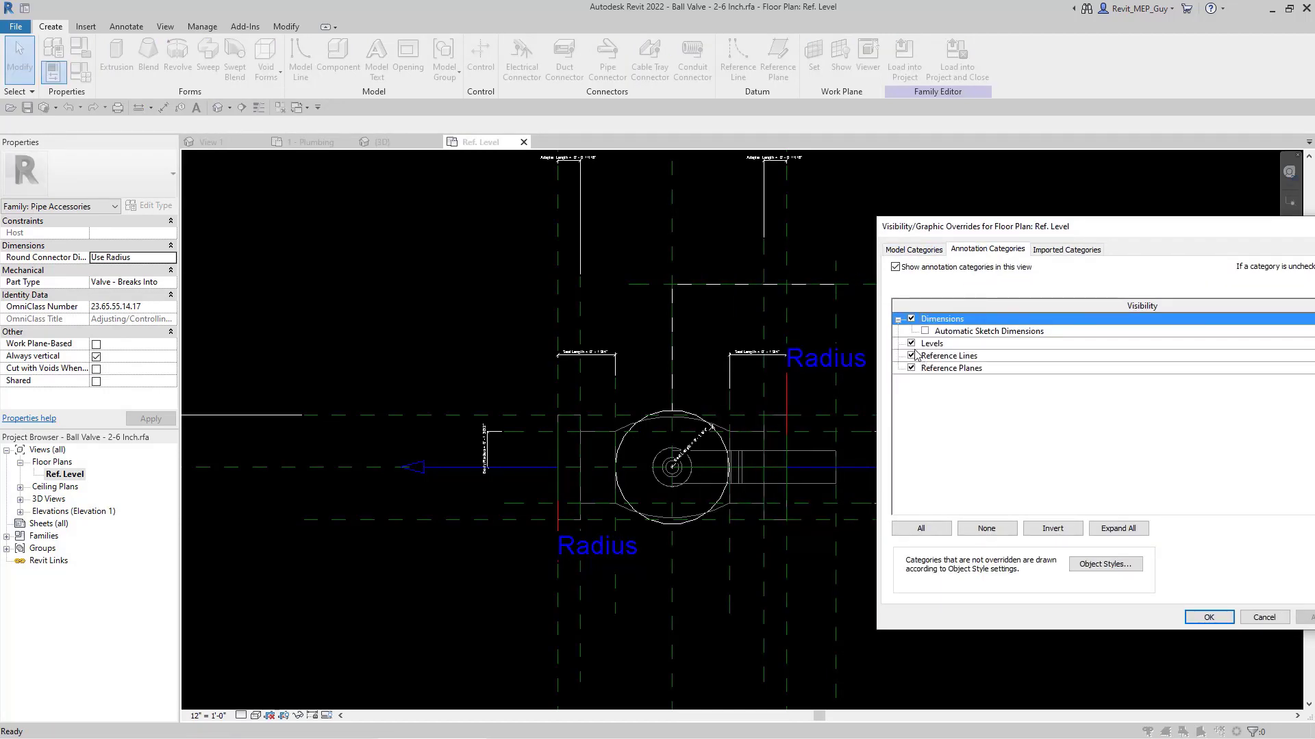
pyautogui.click(911, 320)
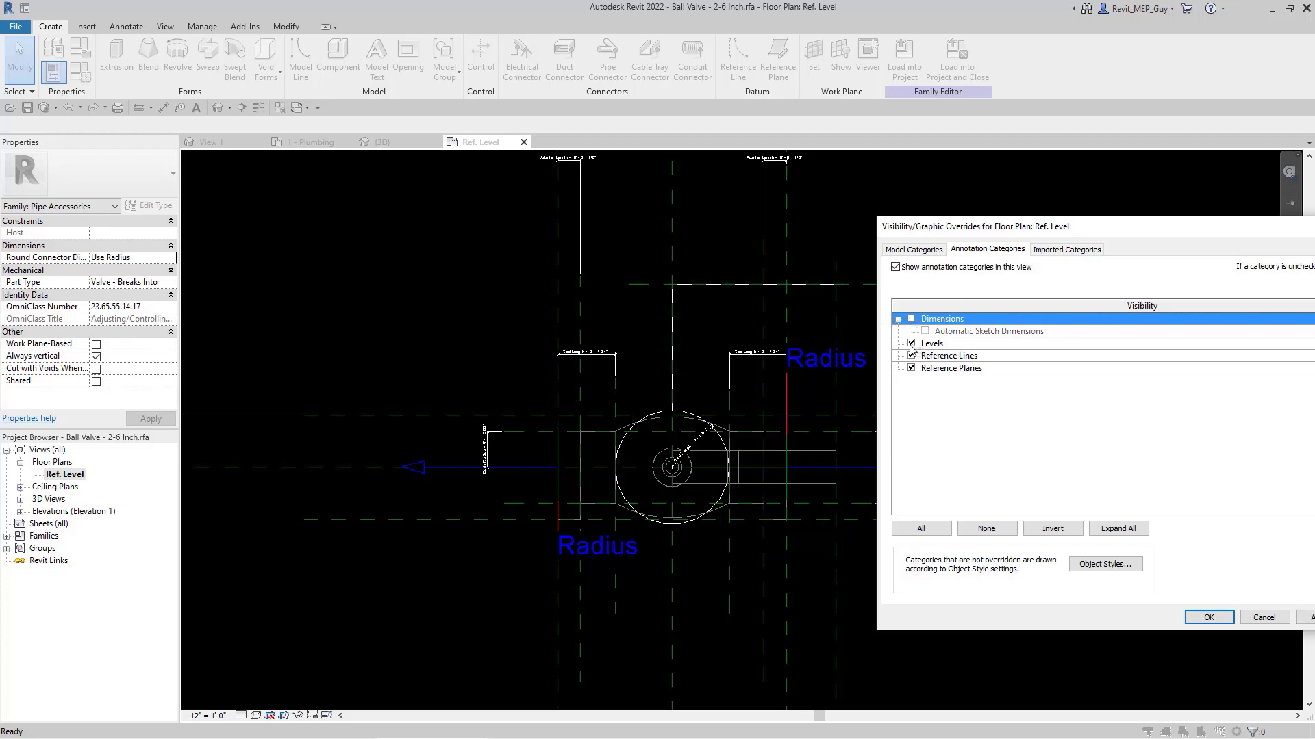
pyautogui.click(910, 343)
pyautogui.click(910, 356)
pyautogui.click(911, 369)
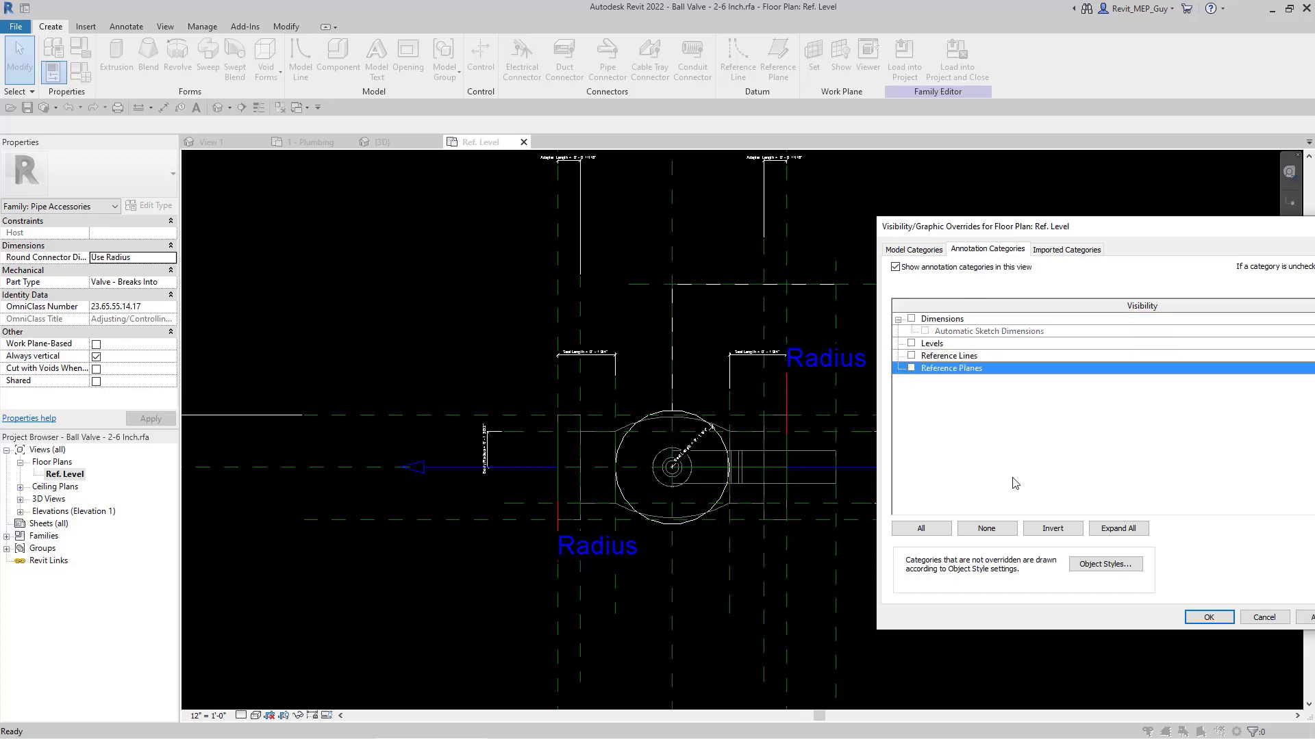
pyautogui.click(1208, 617)
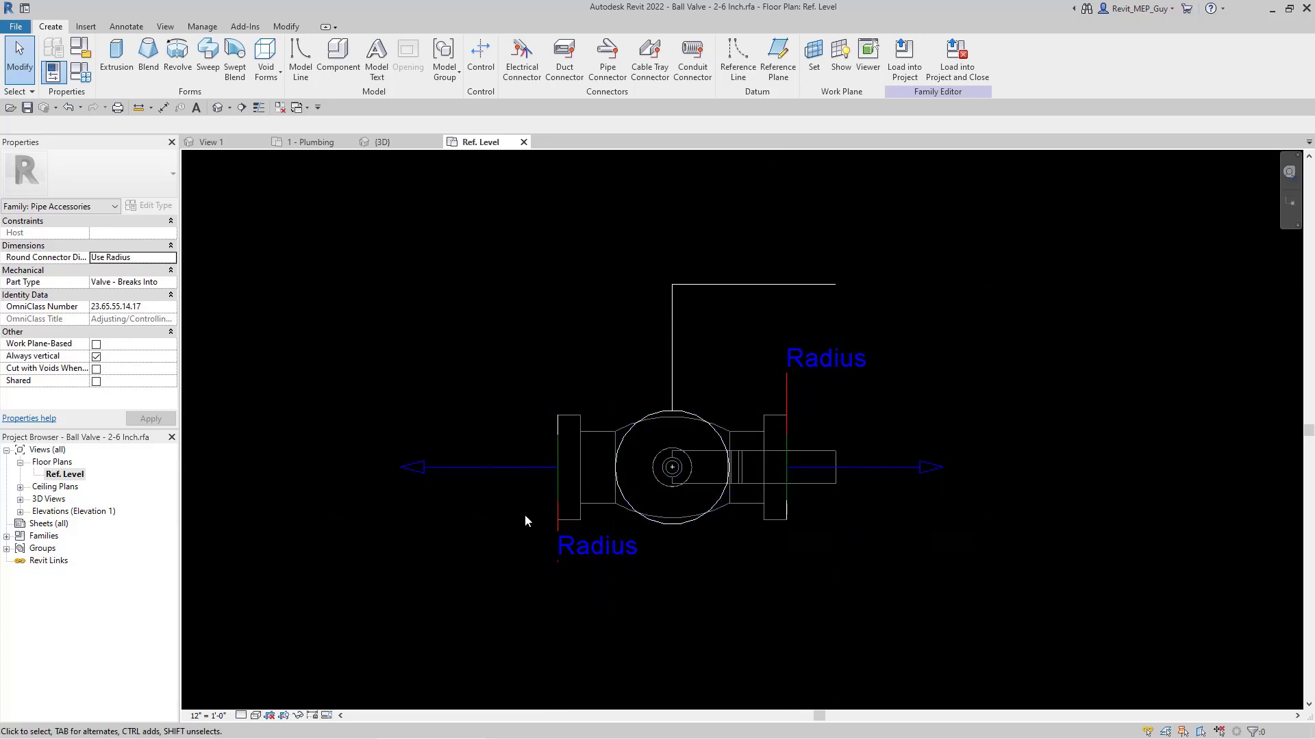
# Delete the L-shaped handle lines and the large circle of the valve's plan symbol.
pyautogui.click(743, 284)
pyautogui.press('Delete')
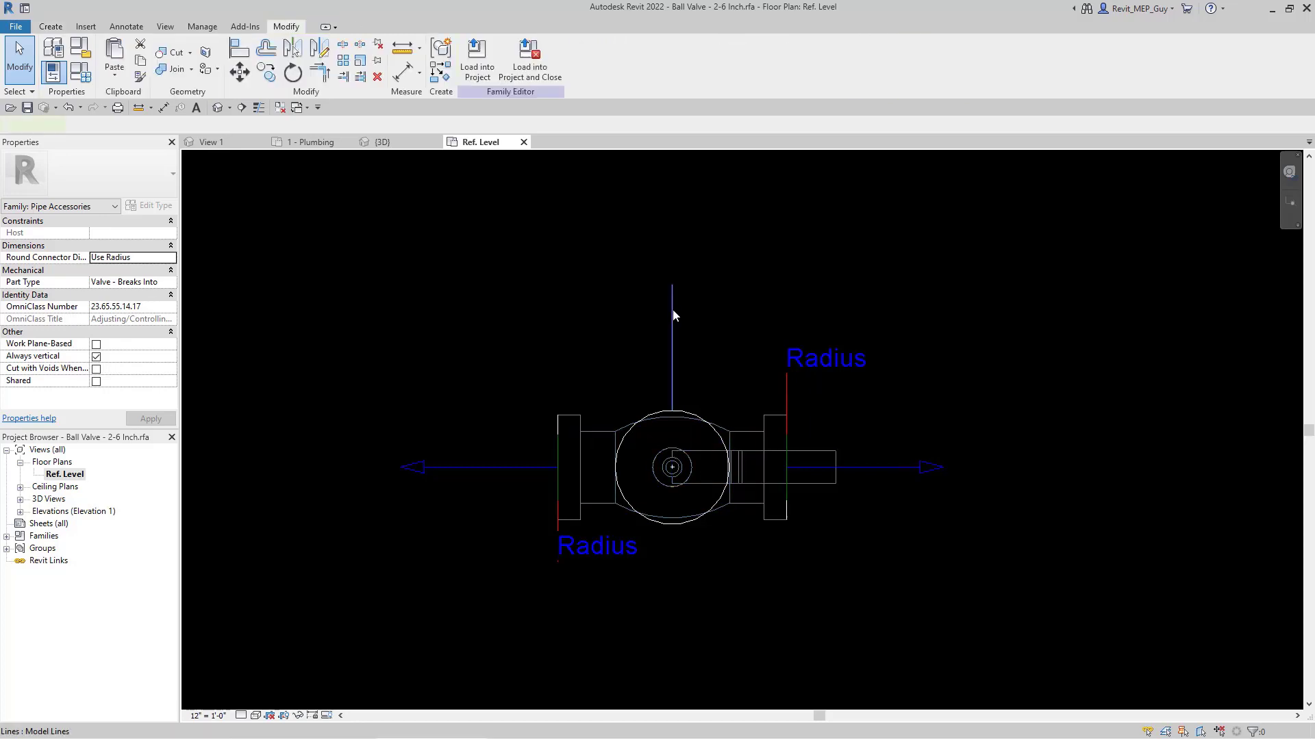
pyautogui.click(672, 301)
pyautogui.press('Delete')
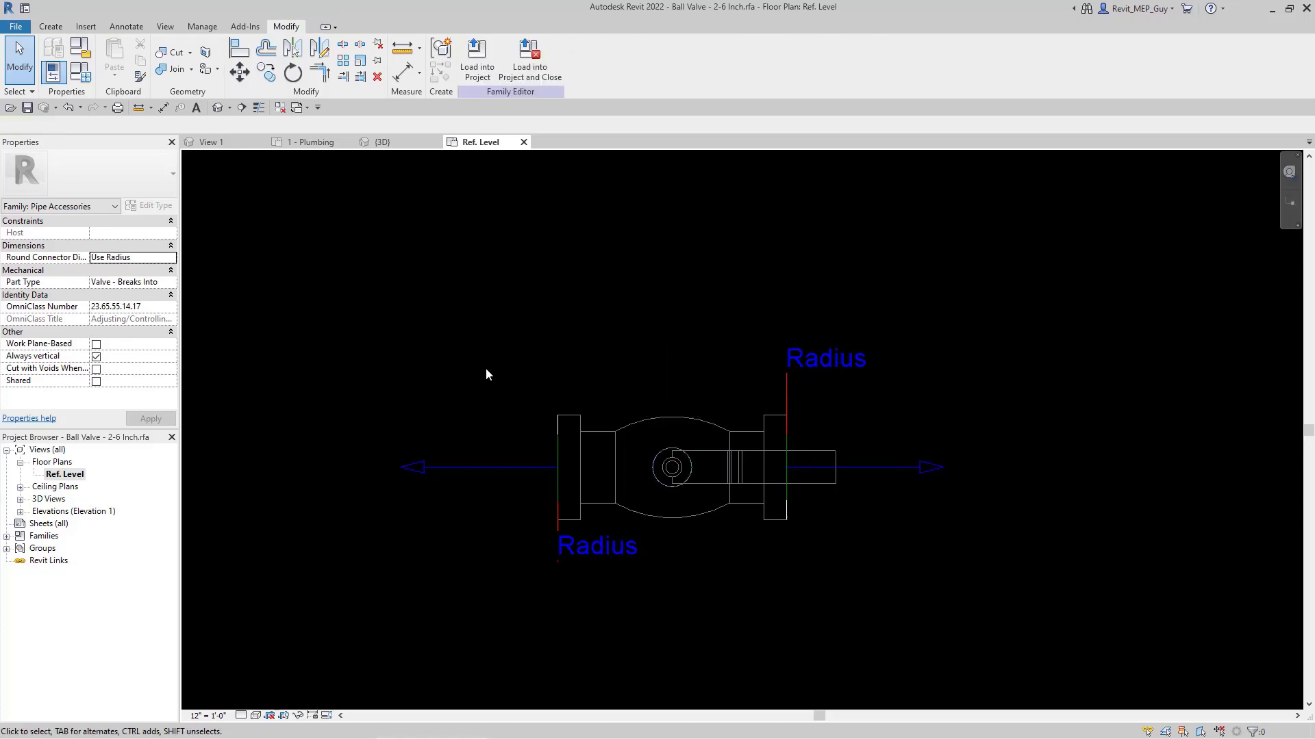
# Place the Ref. Level plan beside the 1 - Plumbing plan and load the family into the project, overwriting the existing version.
pyautogui.moveTo(484, 146); pyautogui.dragTo(1227, 391)
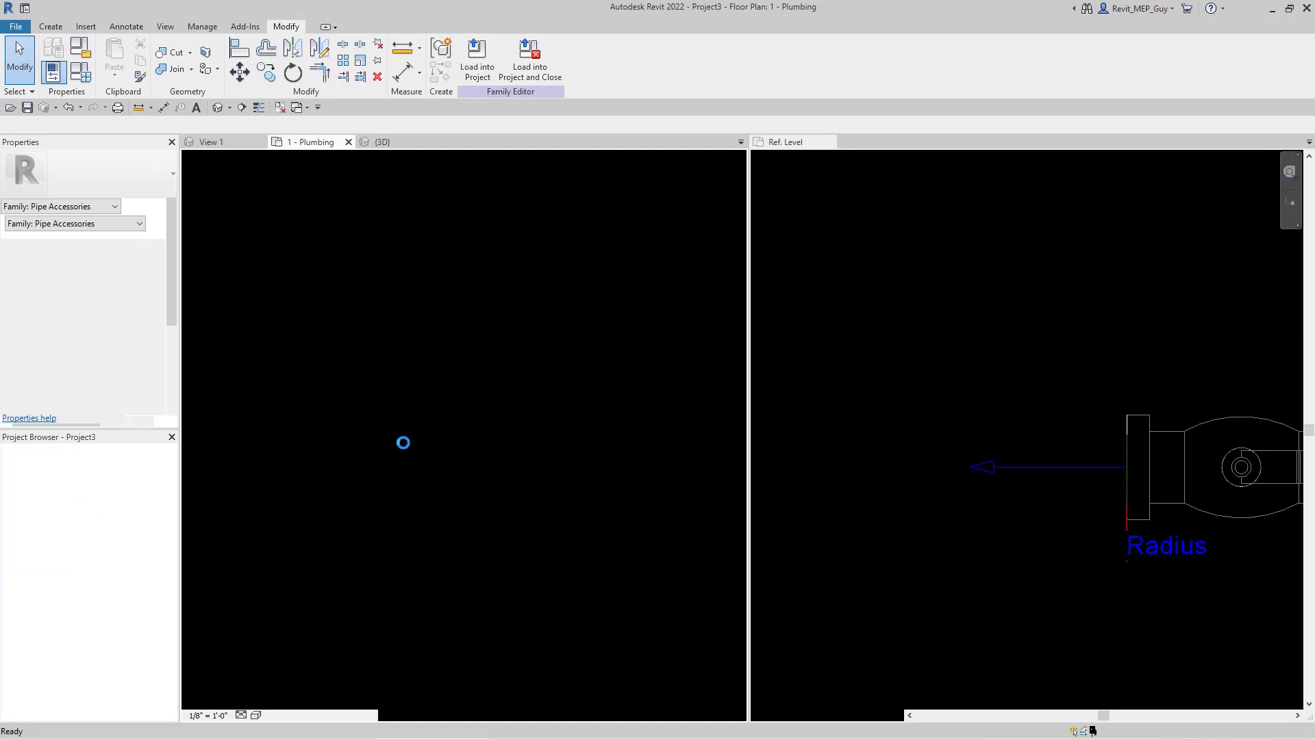
pyautogui.click(858, 339)
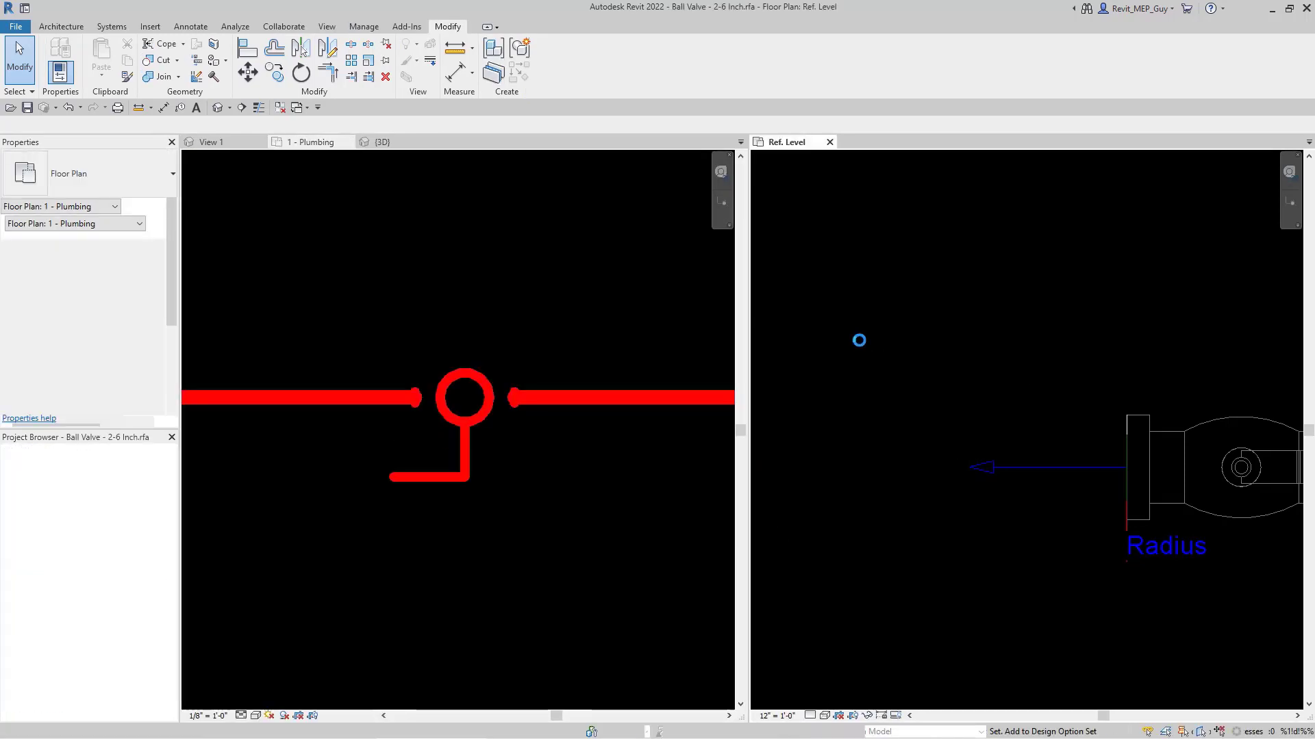
pyautogui.middleClick(1068, 459)
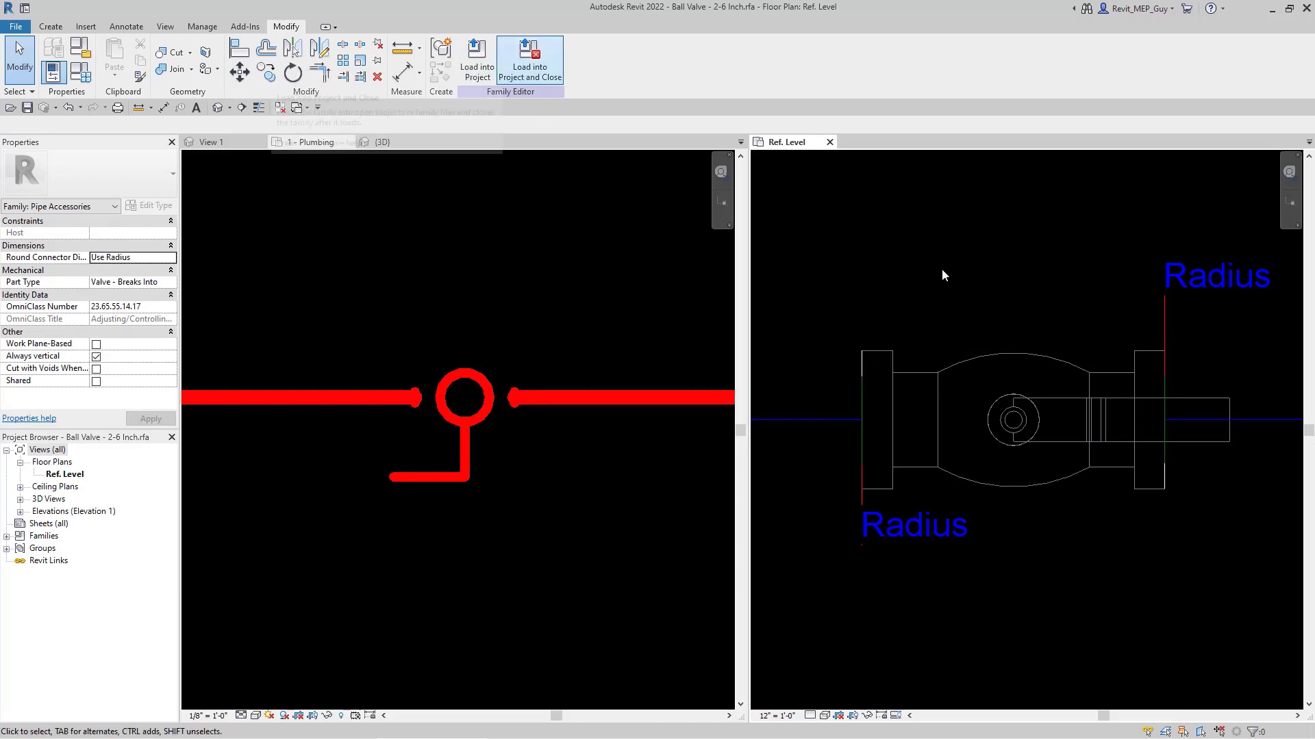
pyautogui.click(479, 68)
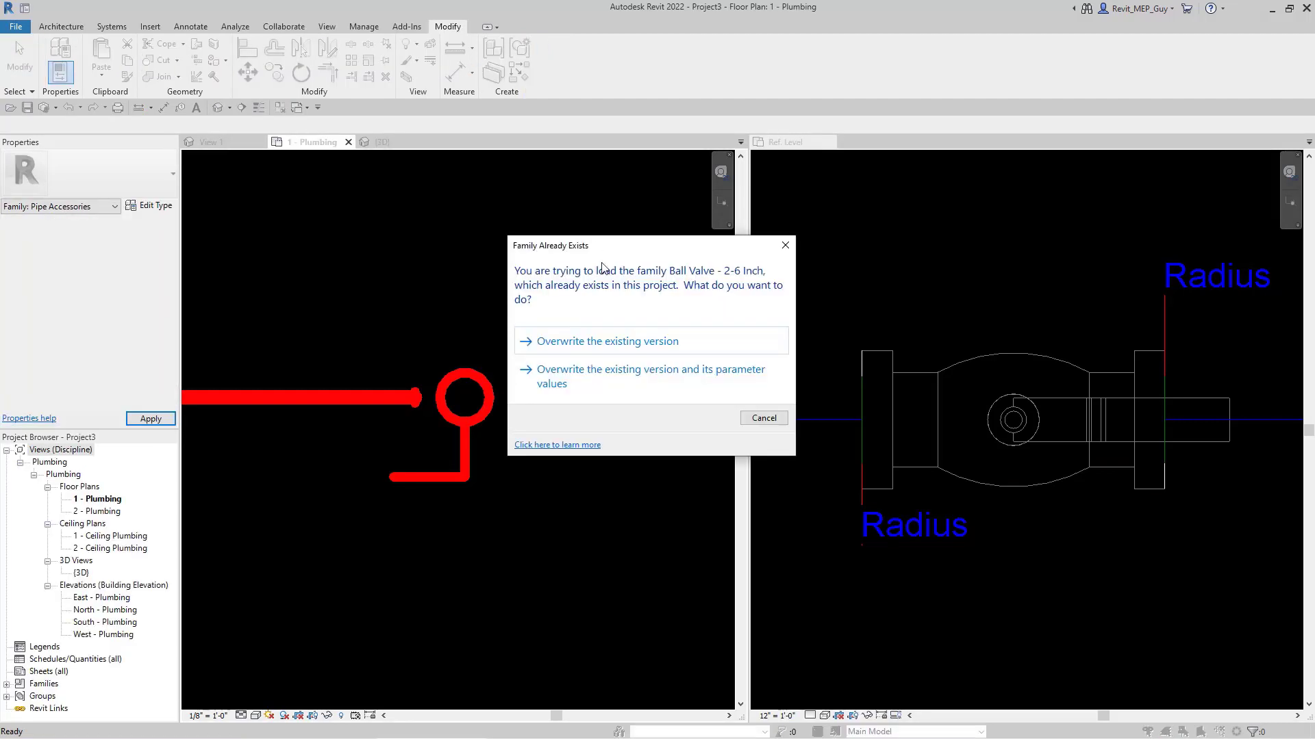
pyautogui.click(626, 341)
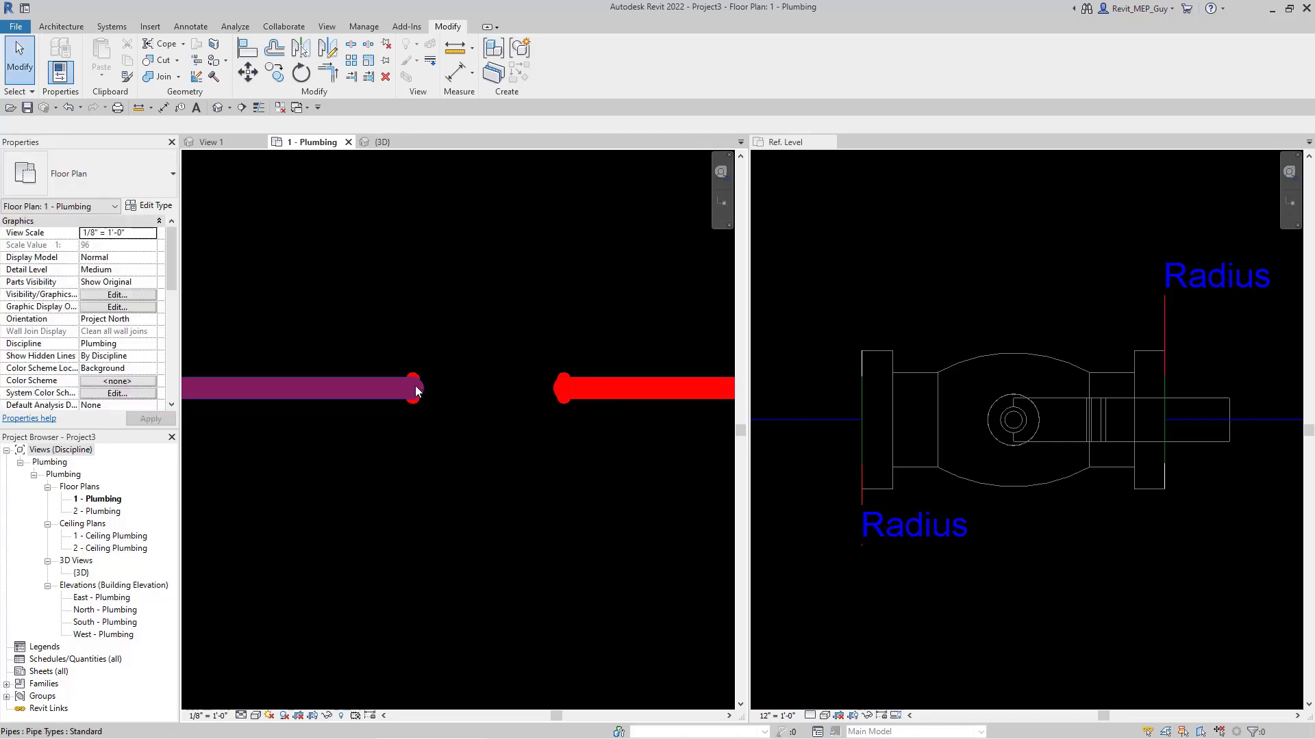
# Delete the remaining model lines across the valve's two flange ends in the family's 3D view.
pyautogui.click(1283, 324)
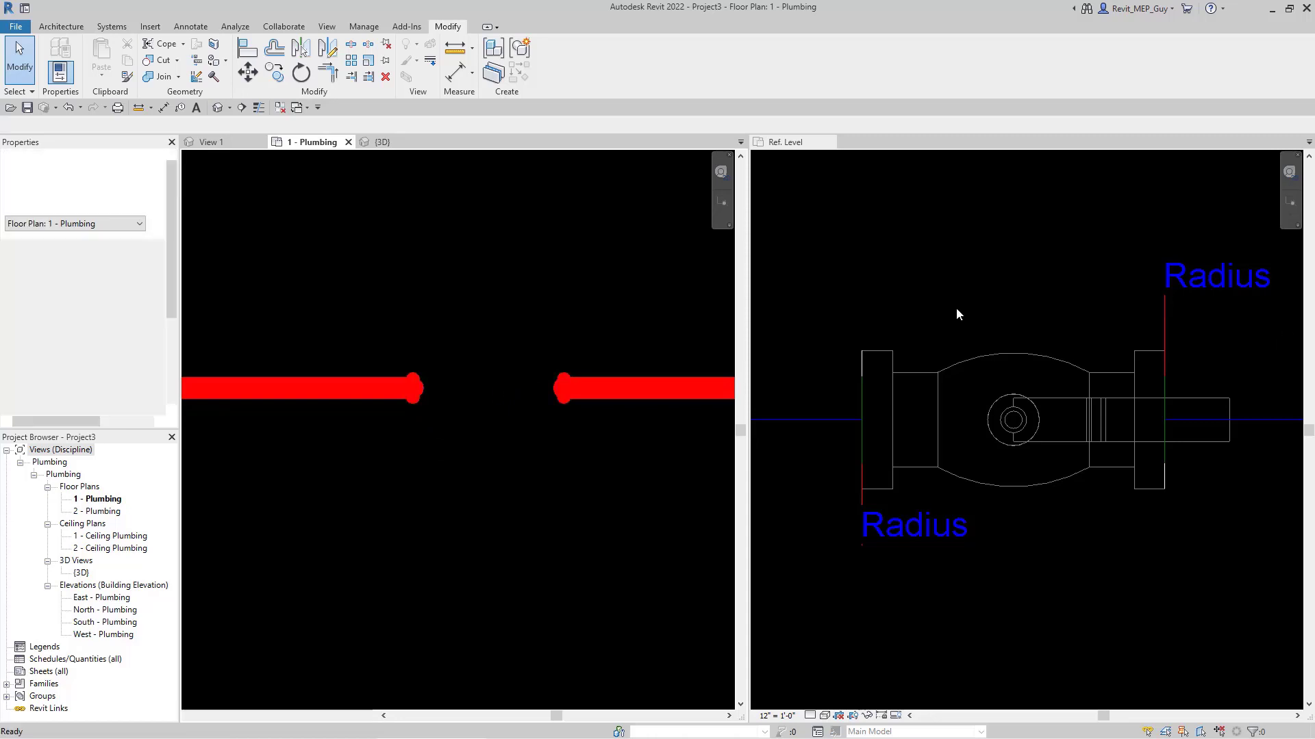
pyautogui.scroll(2, 873, 378)
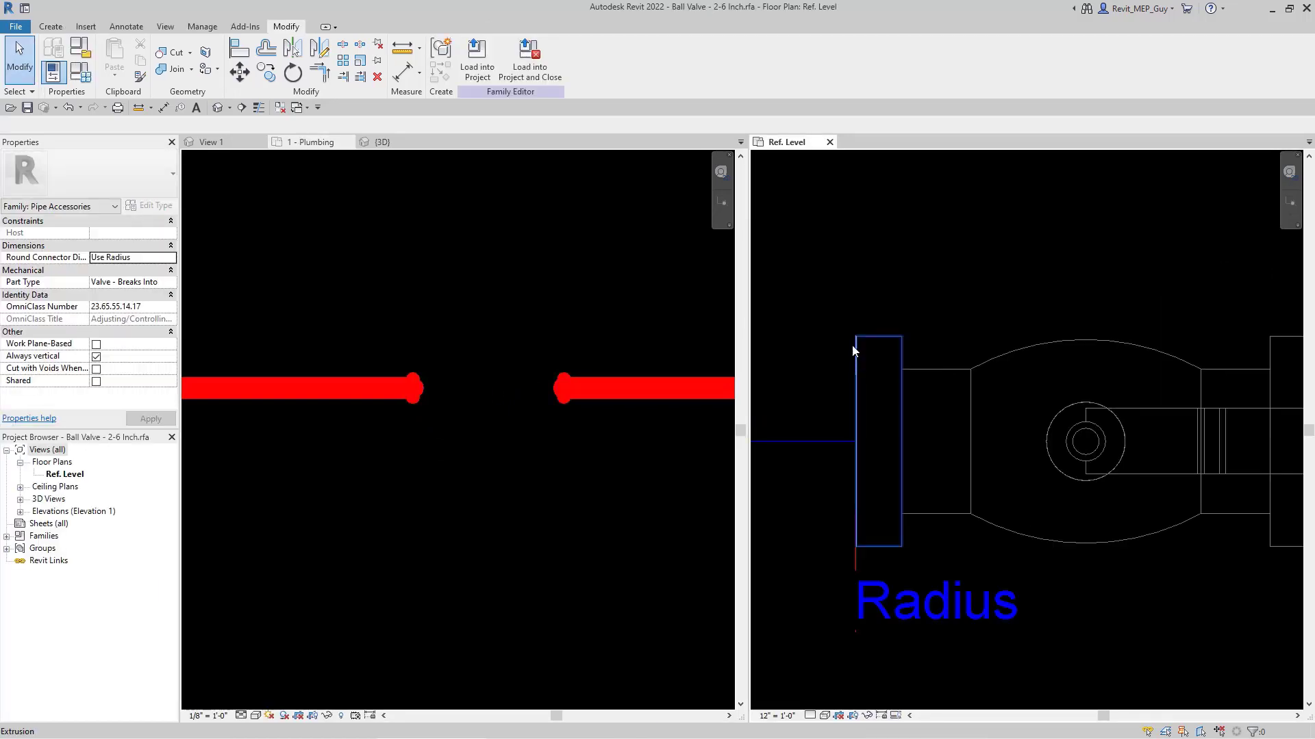
pyautogui.click(388, 142)
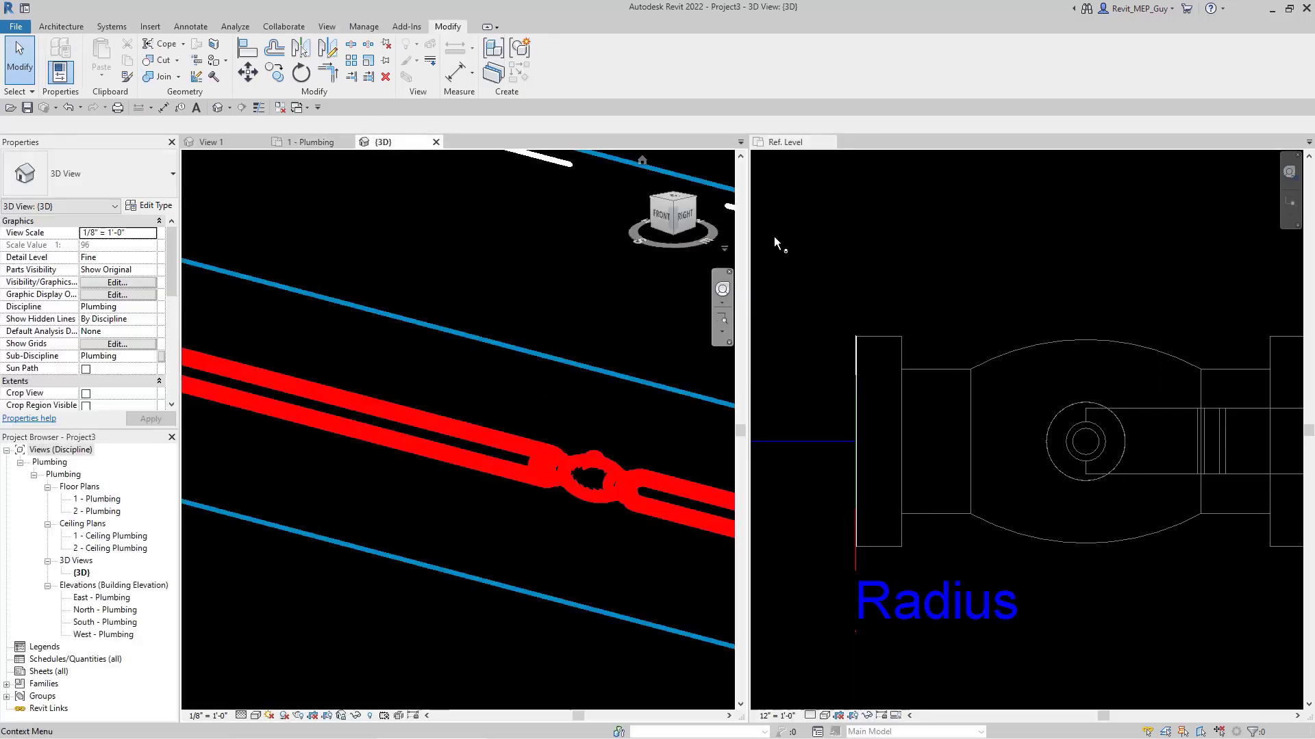
pyautogui.click(218, 143)
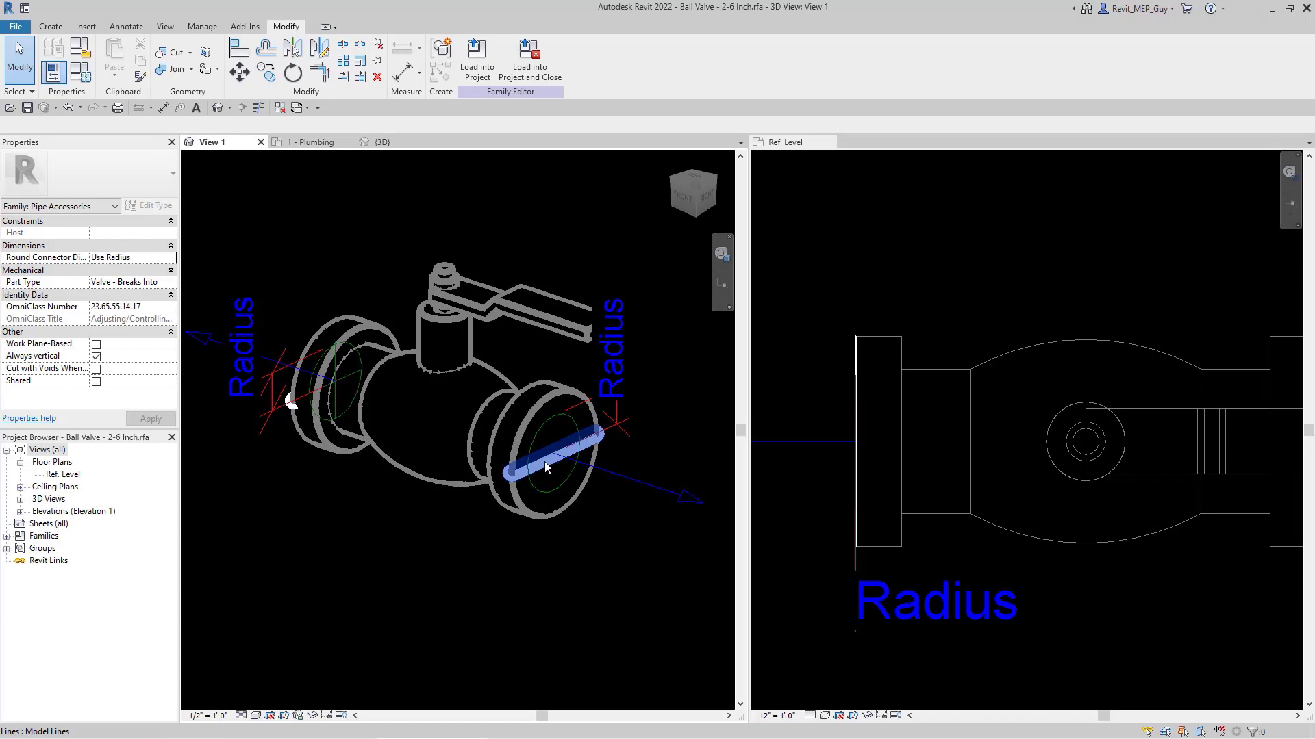
pyautogui.click(544, 468)
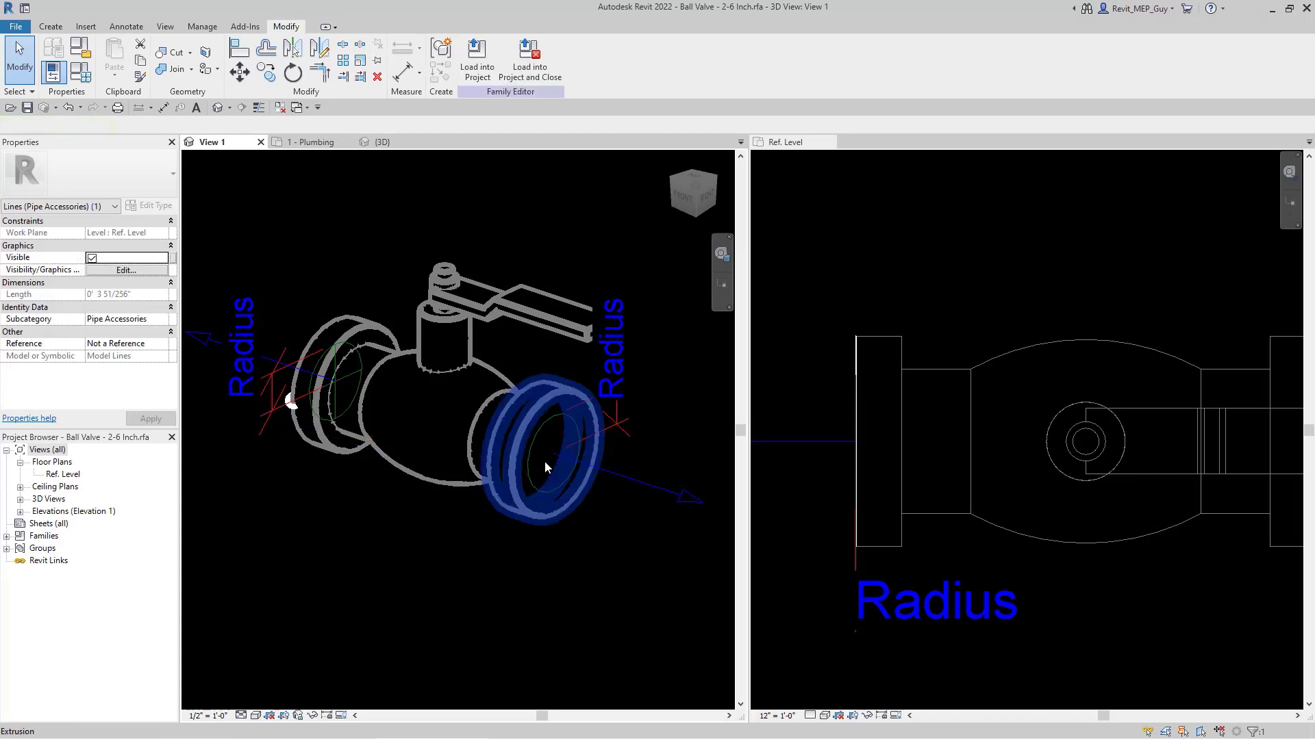
pyautogui.click(420, 501)
pyautogui.keyDown('shift'); pyautogui.moveTo(443, 525); pyautogui.dragTo(501, 488, button='middle'); pyautogui.keyUp('shift')
pyautogui.click(501, 487)
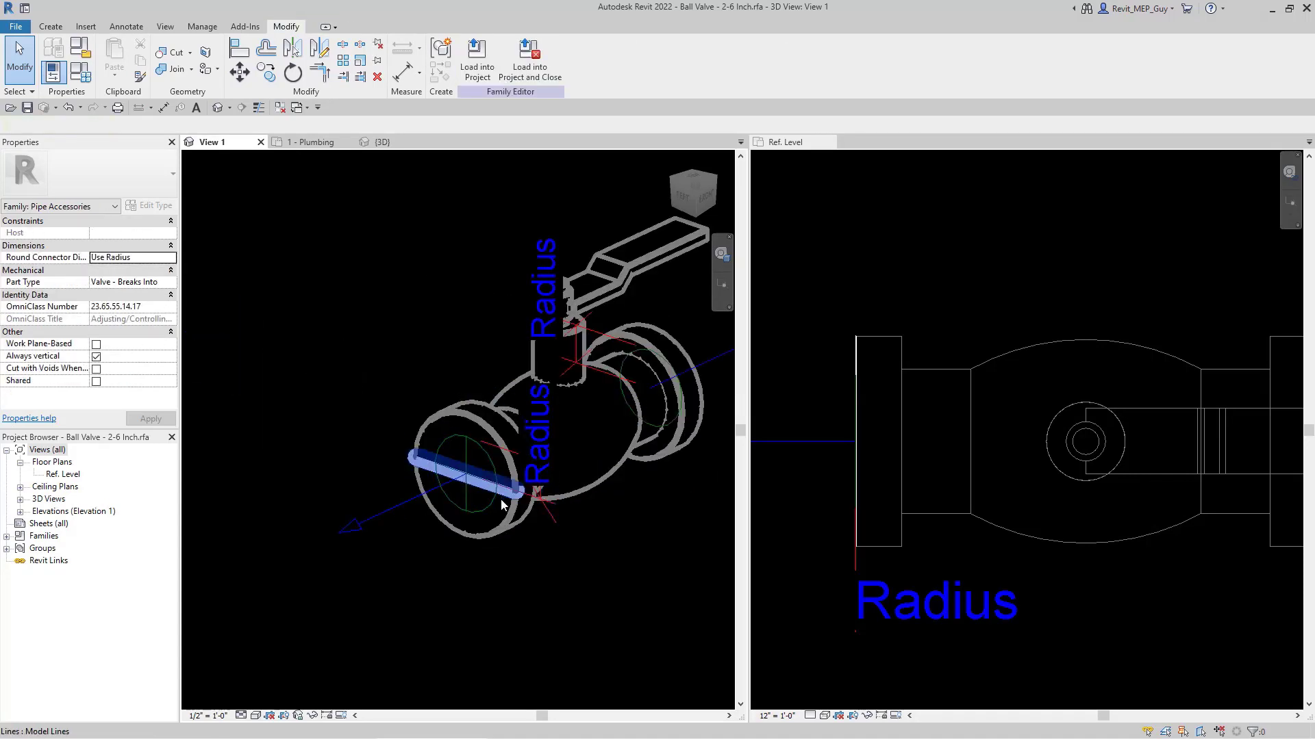
pyautogui.press('Escape')
# Reload the valve family into the project, overwriting the existing version, and check the pipe gap in the 1 - Plumbing plan.
pyautogui.hotkey('ctrl', 'Tab')
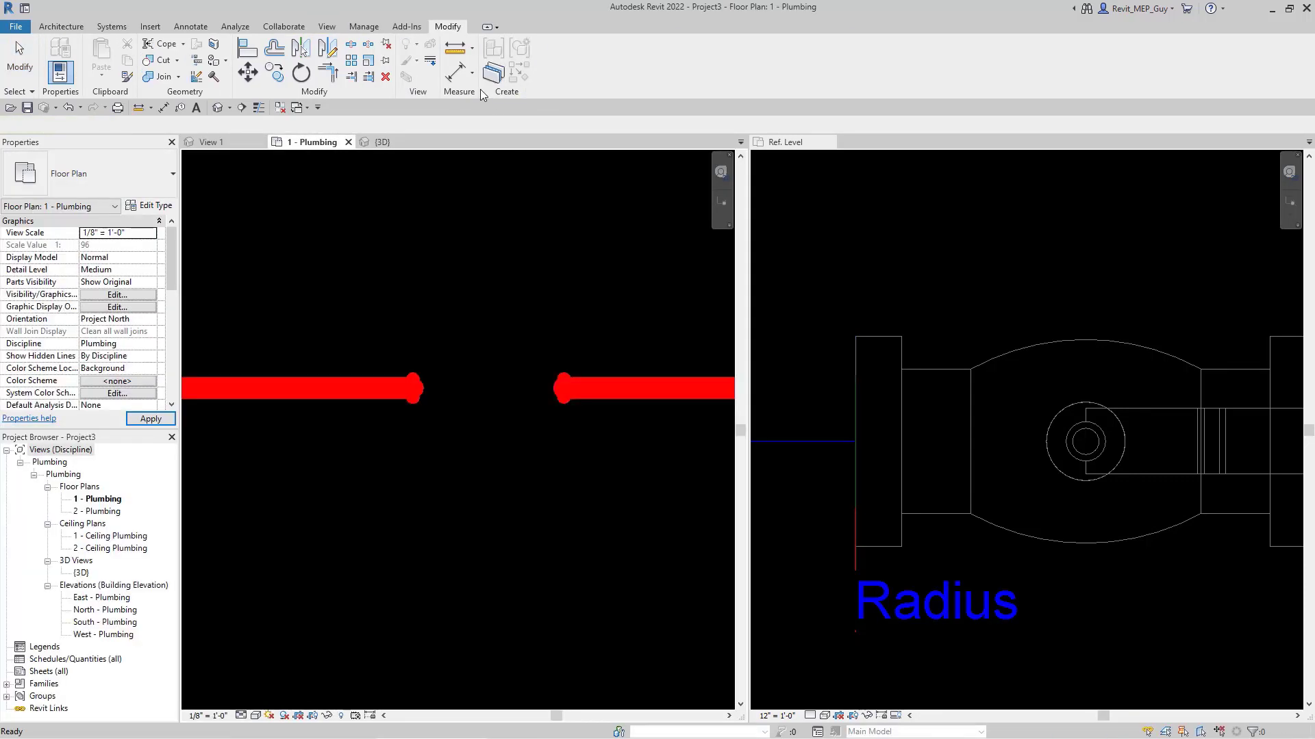
pyautogui.click(1025, 255)
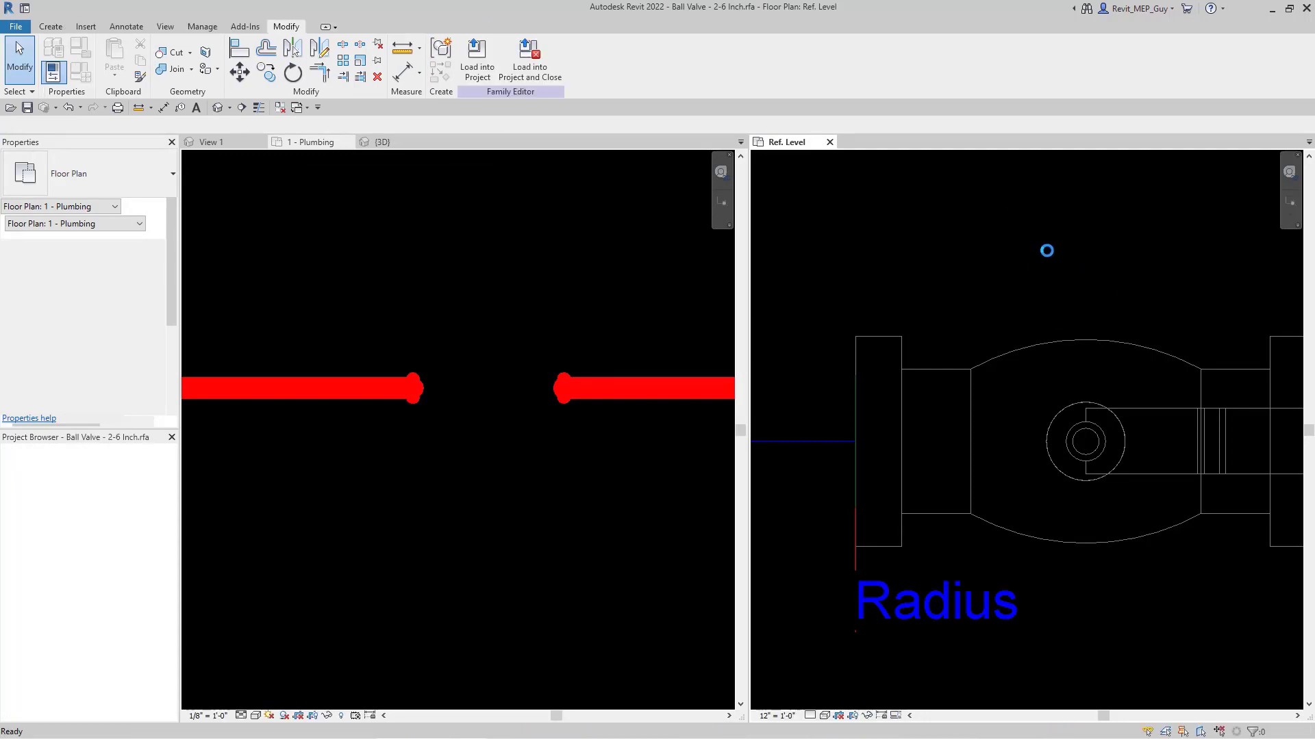
pyautogui.click(475, 71)
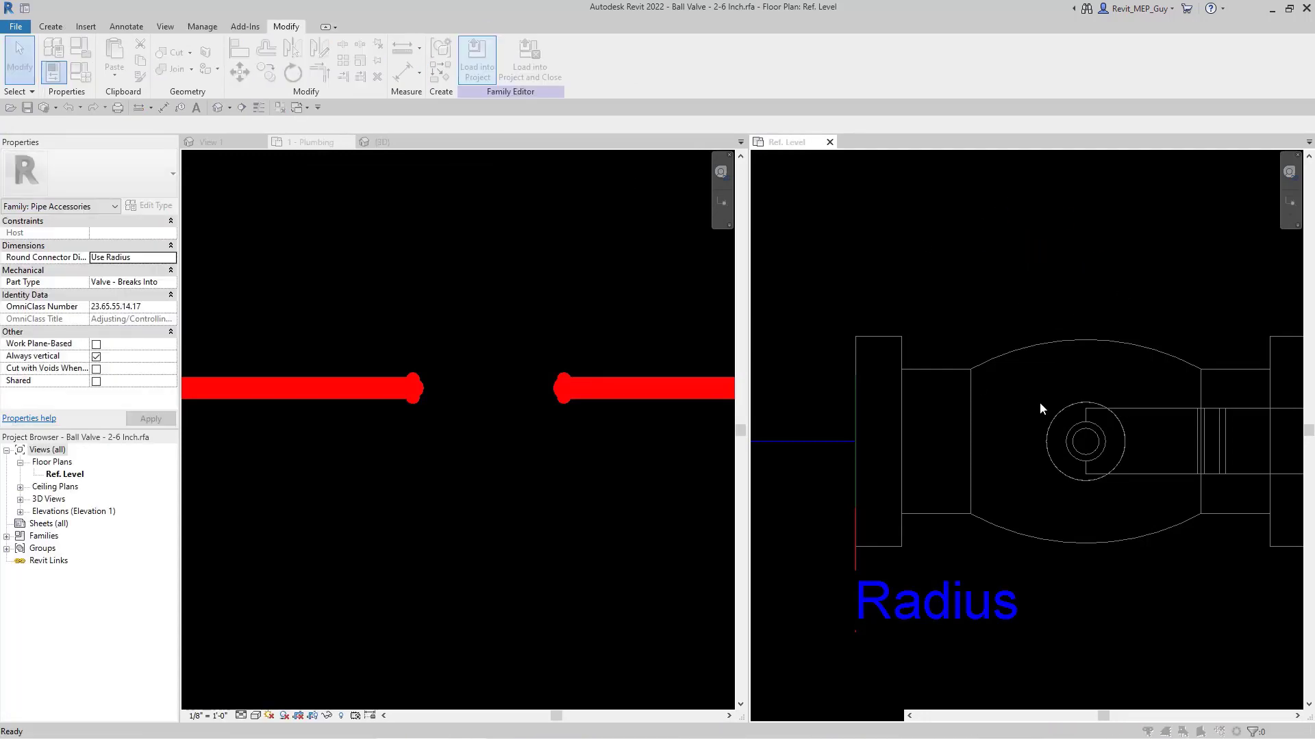
pyautogui.click(603, 347)
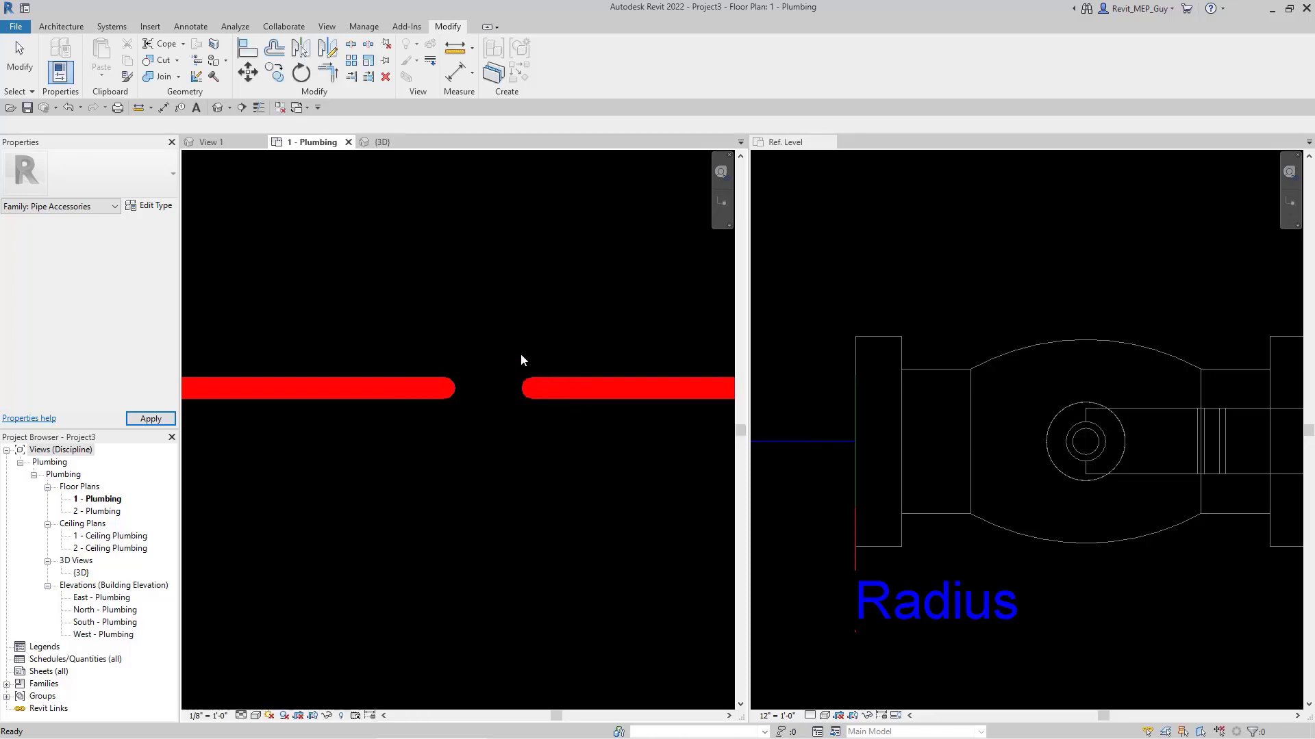
pyautogui.scroll(-3, 463, 528)
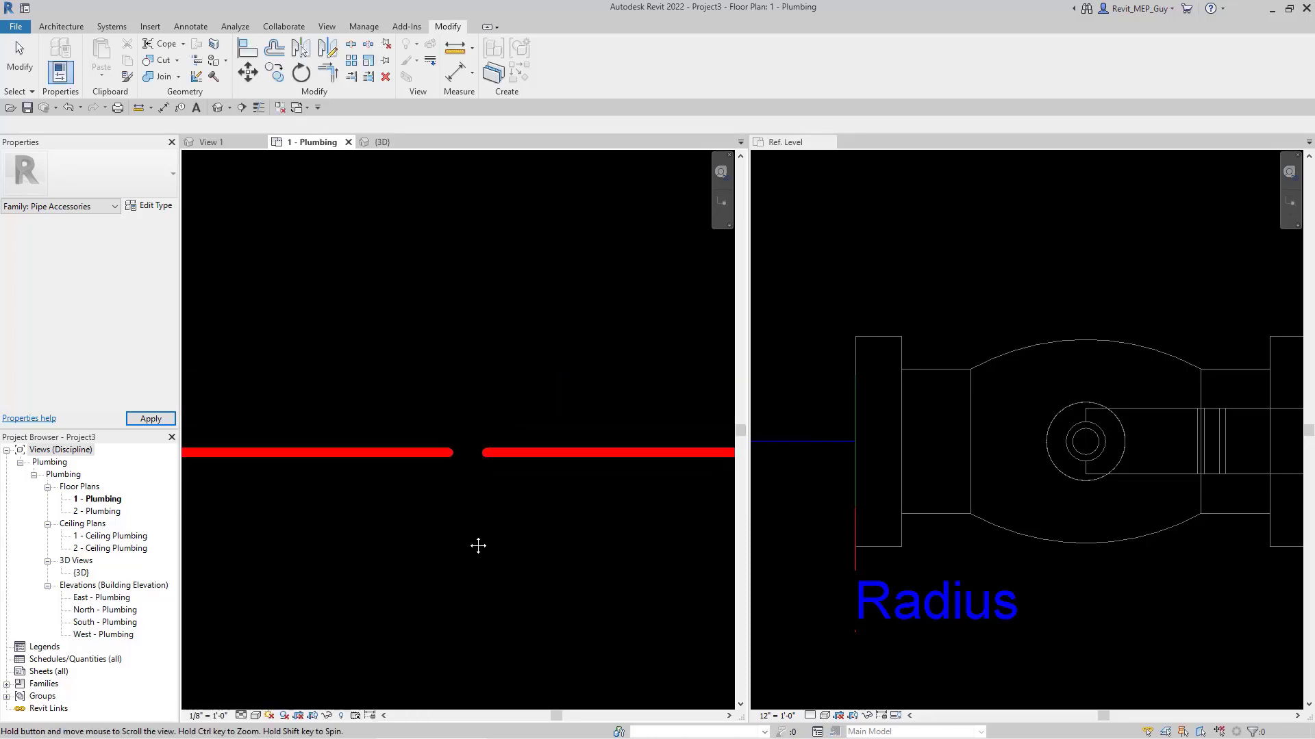
pyautogui.scroll(3, 454, 444)
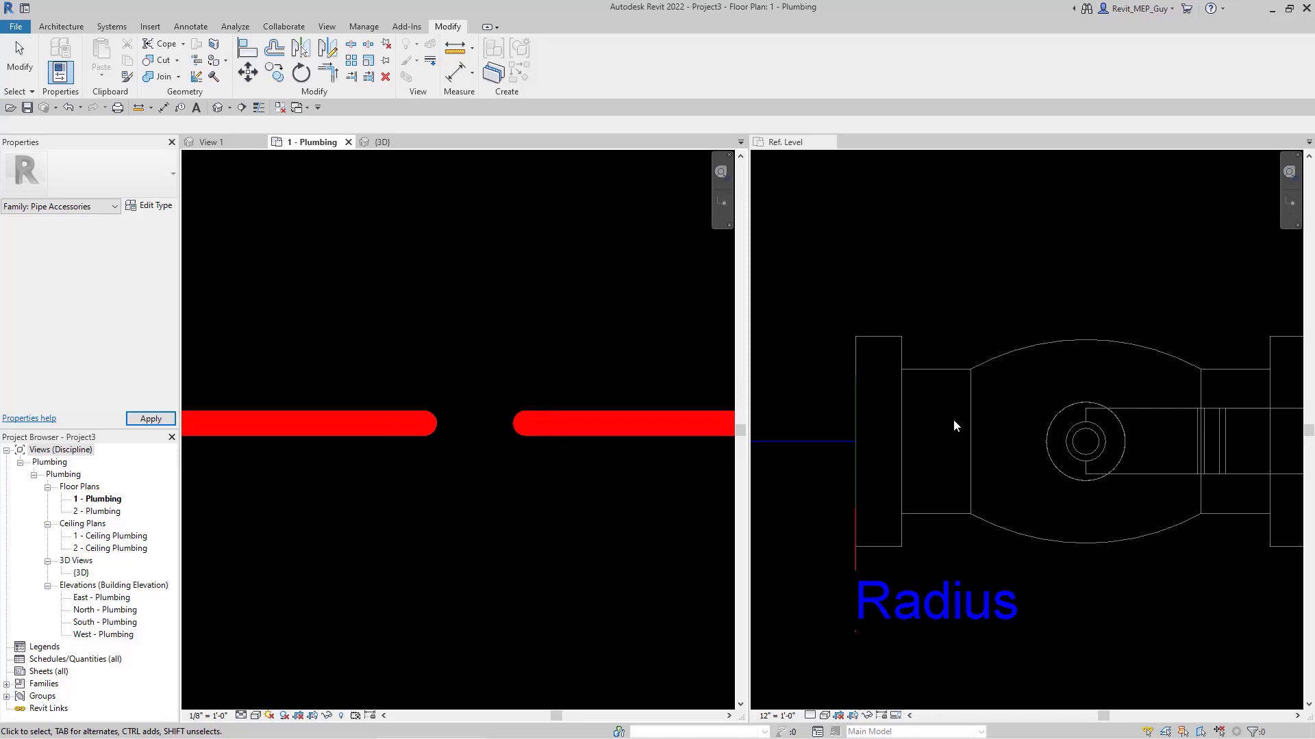
# Create a new family from the Generic Annotation.rft template in the Annotations folder and show its view in a single tabbed window.
pyautogui.click(1050, 335)
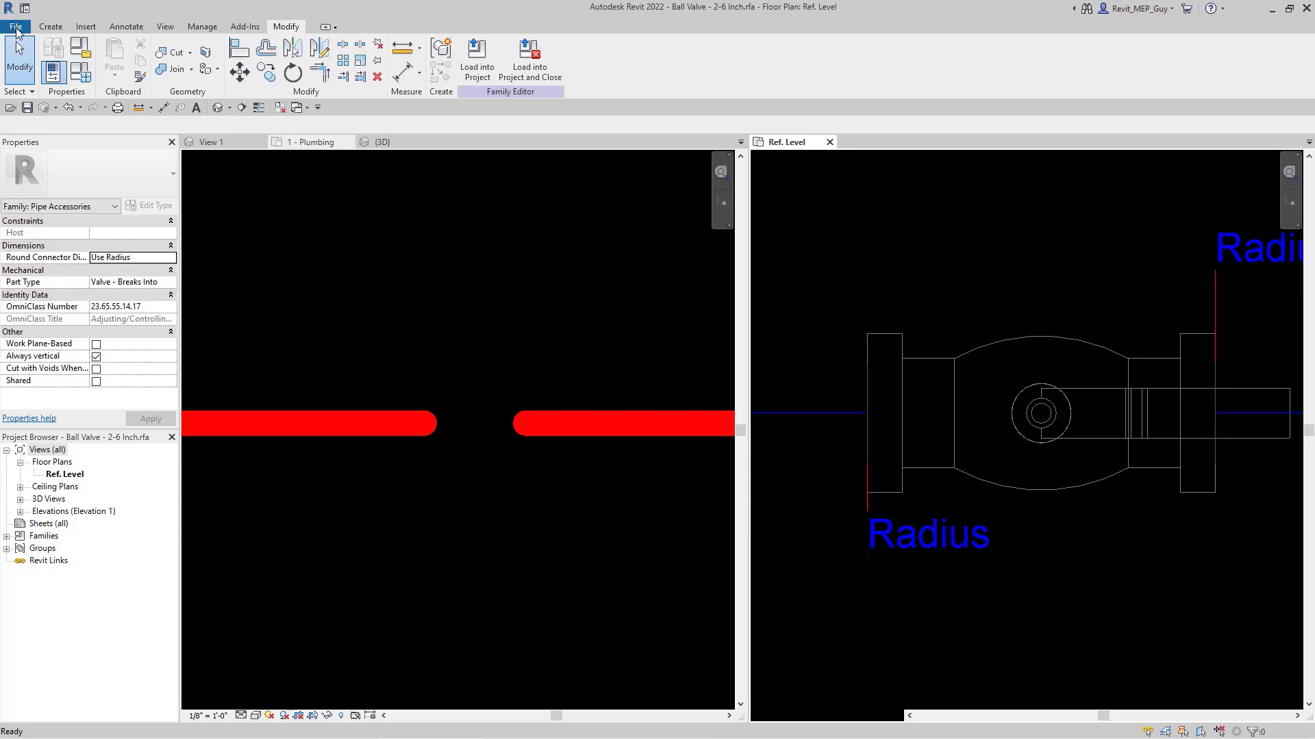
pyautogui.click(17, 27)
pyautogui.moveTo(89, 84)
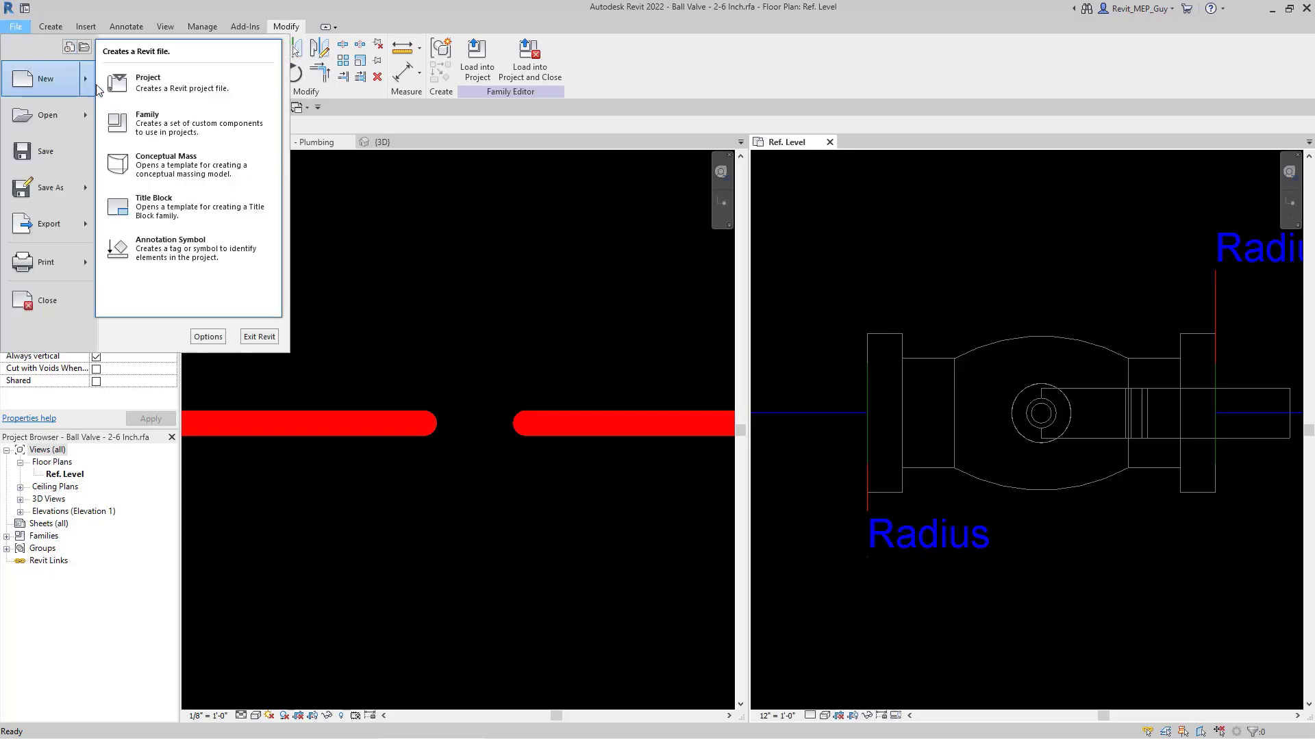
pyautogui.click(137, 117)
pyautogui.doubleClick(564, 309)
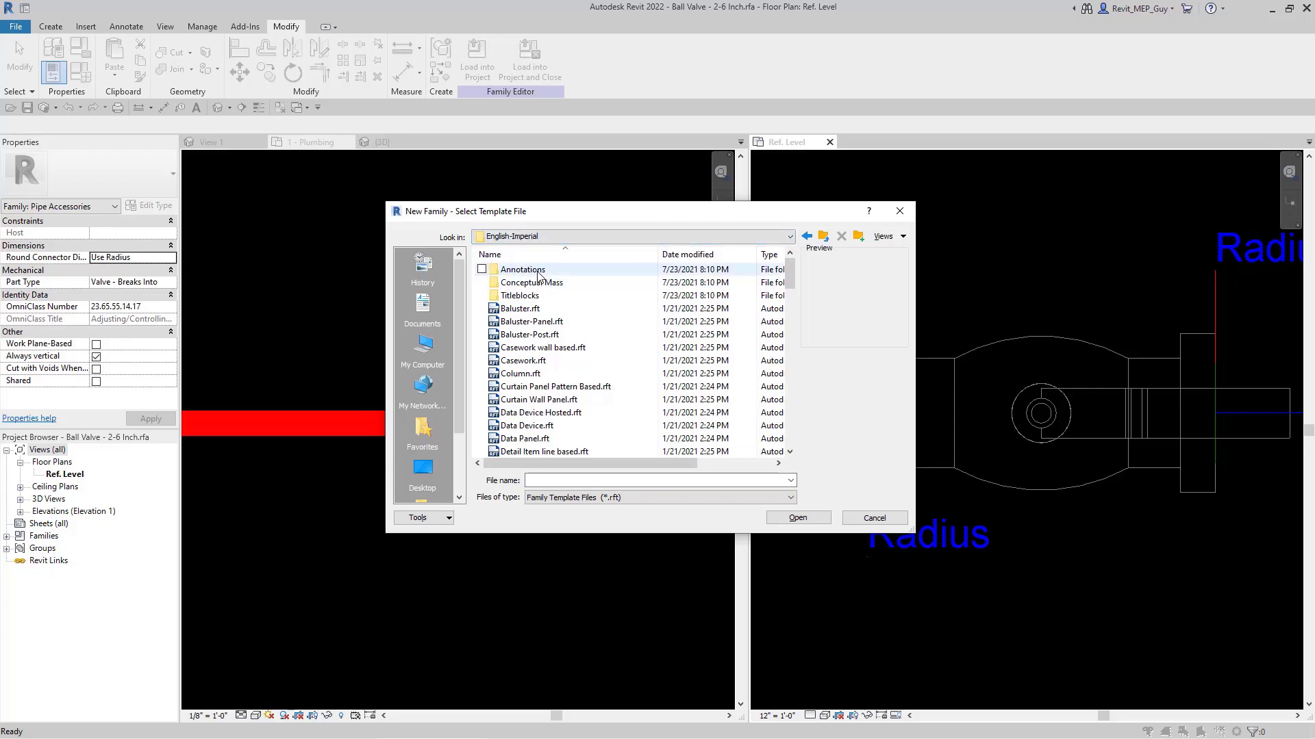
pyautogui.doubleClick(537, 270)
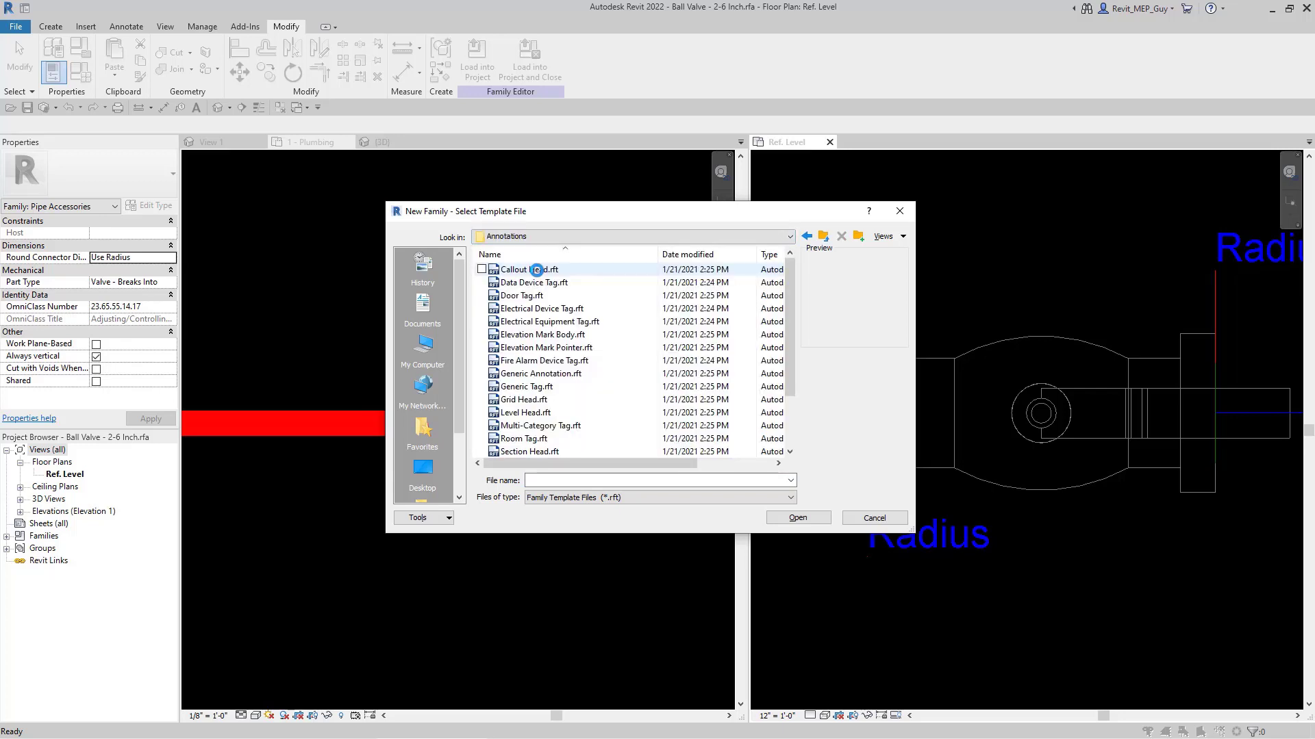
pyautogui.click(541, 373)
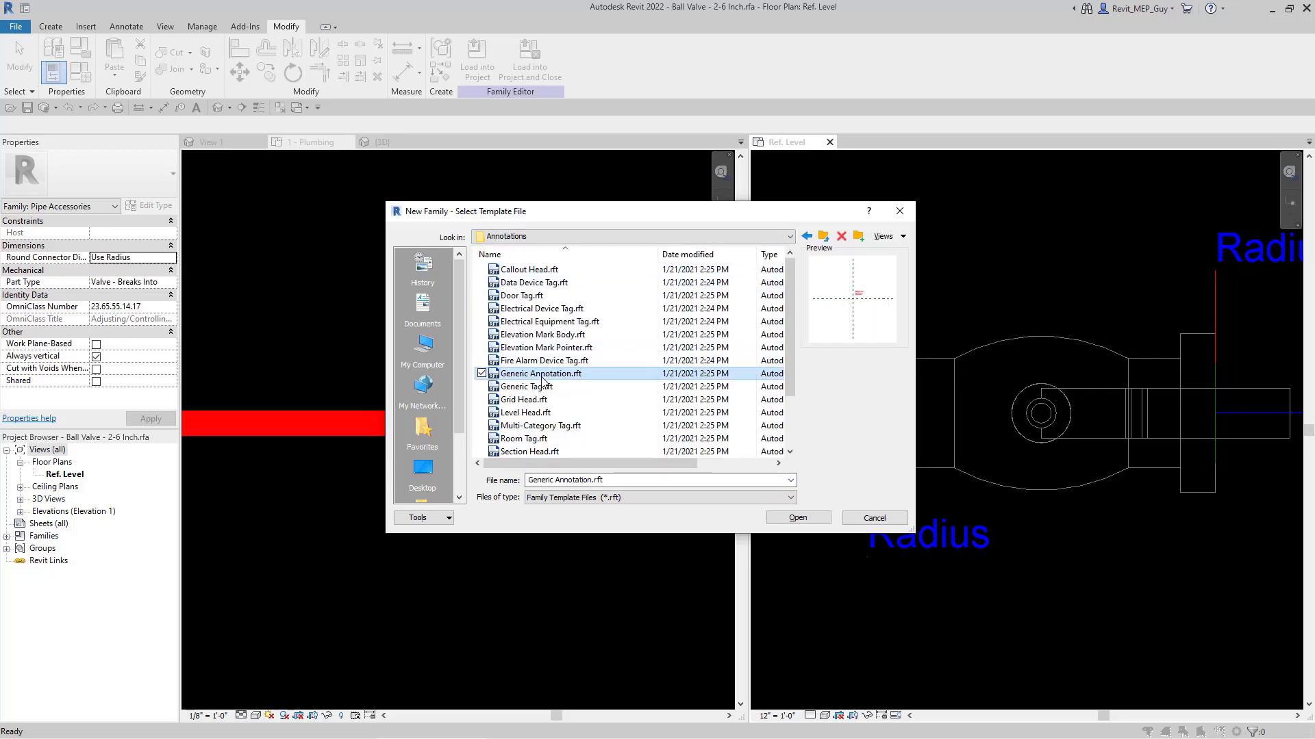
pyautogui.click(797, 517)
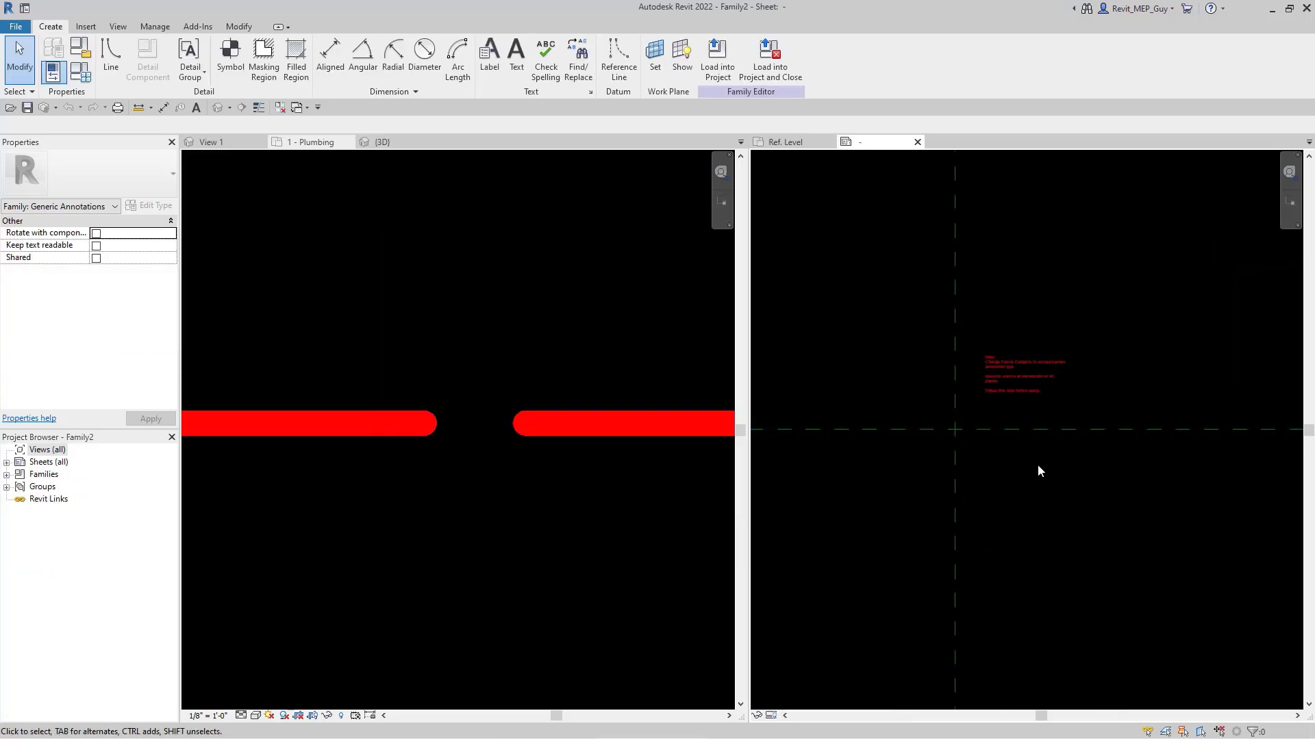
pyautogui.click(918, 142)
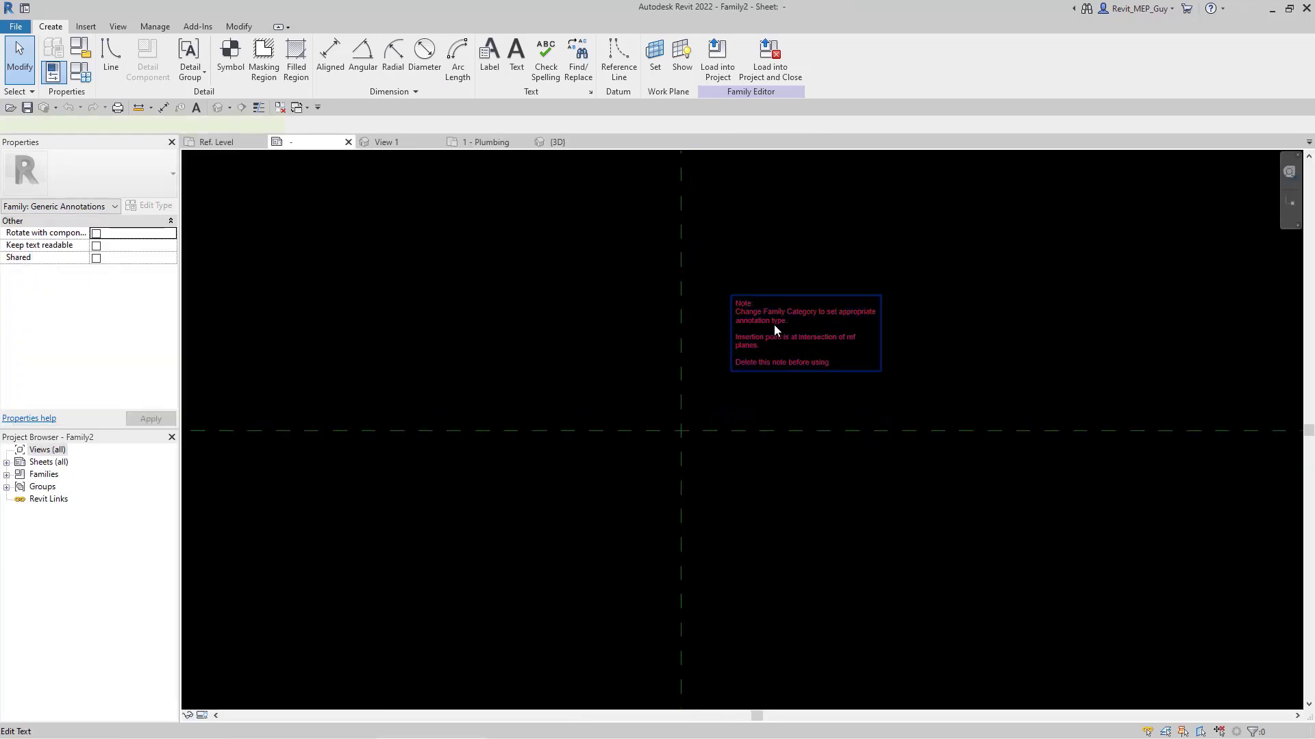
# Delete the template's instruction note and sketch a circular masking region boundary, radius about 15/256", centred on the reference plane intersection.
pyautogui.click(774, 330)
pyautogui.press('Delete')
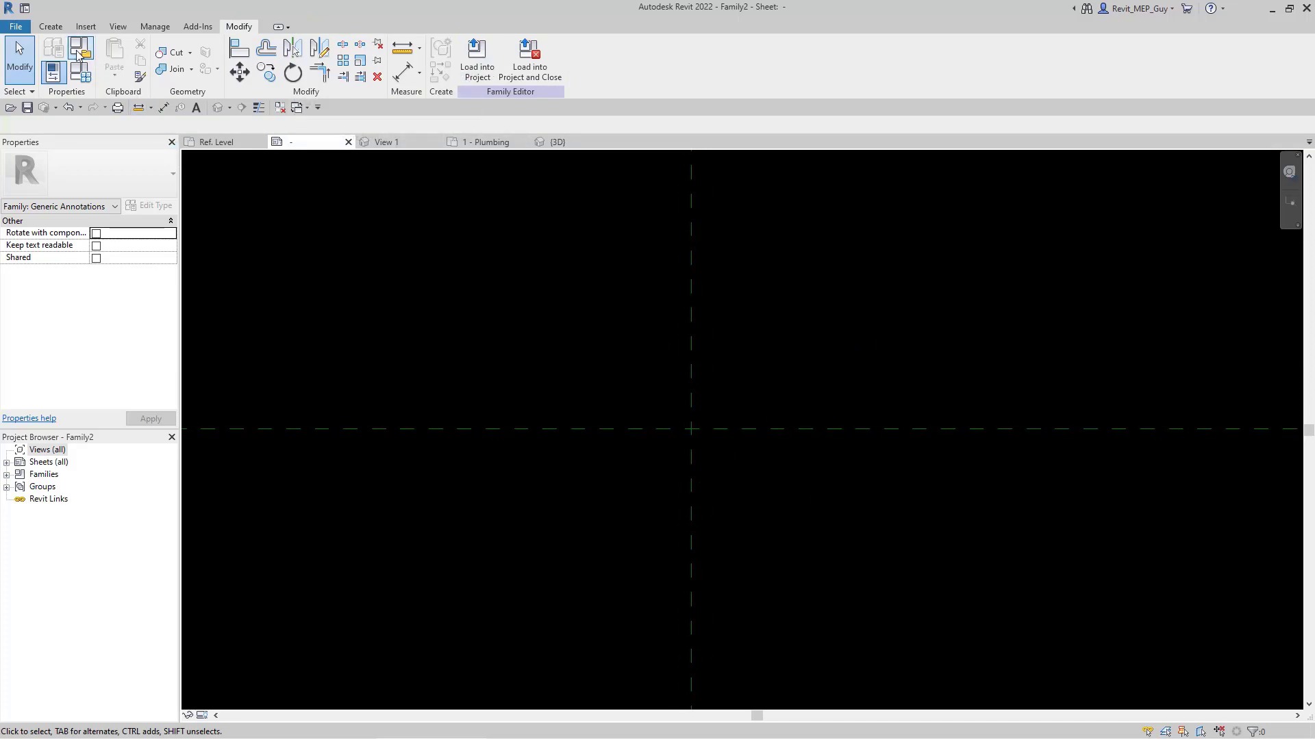
pyautogui.click(51, 27)
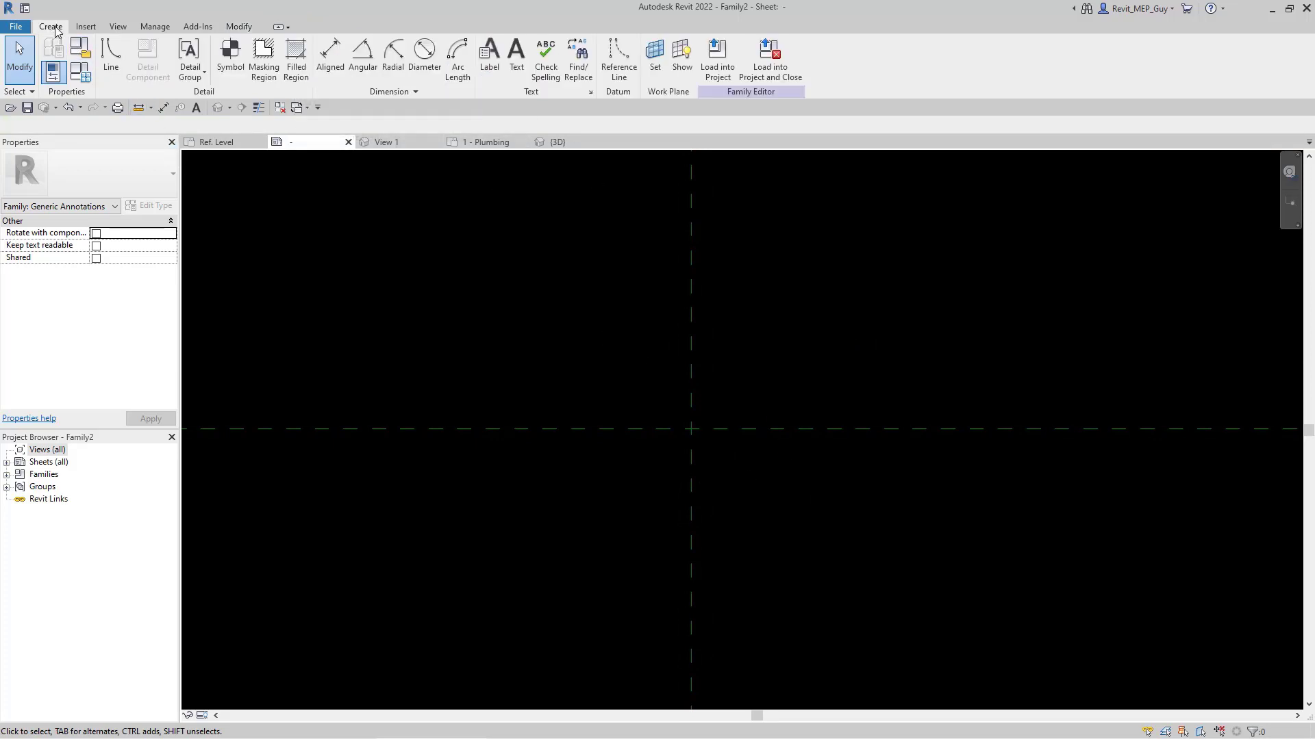
pyautogui.click(266, 53)
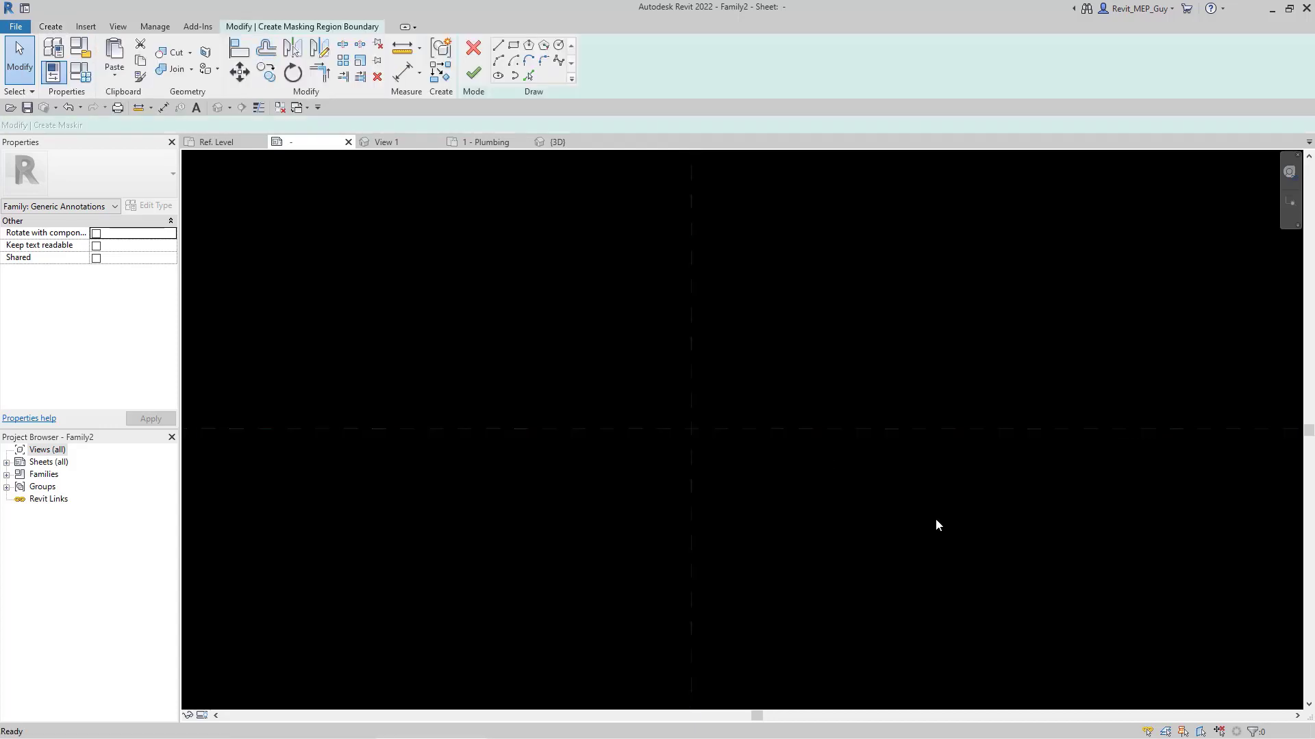
pyautogui.click(558, 46)
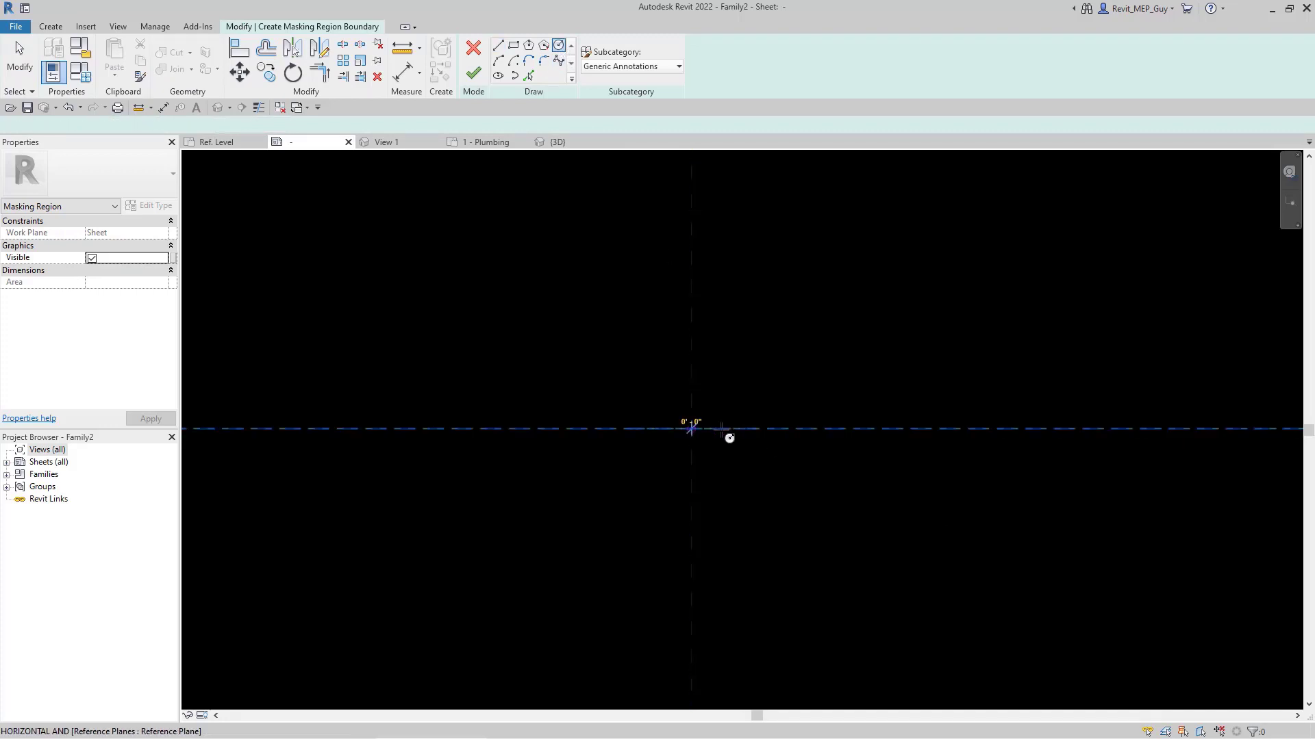
pyautogui.click(692, 429)
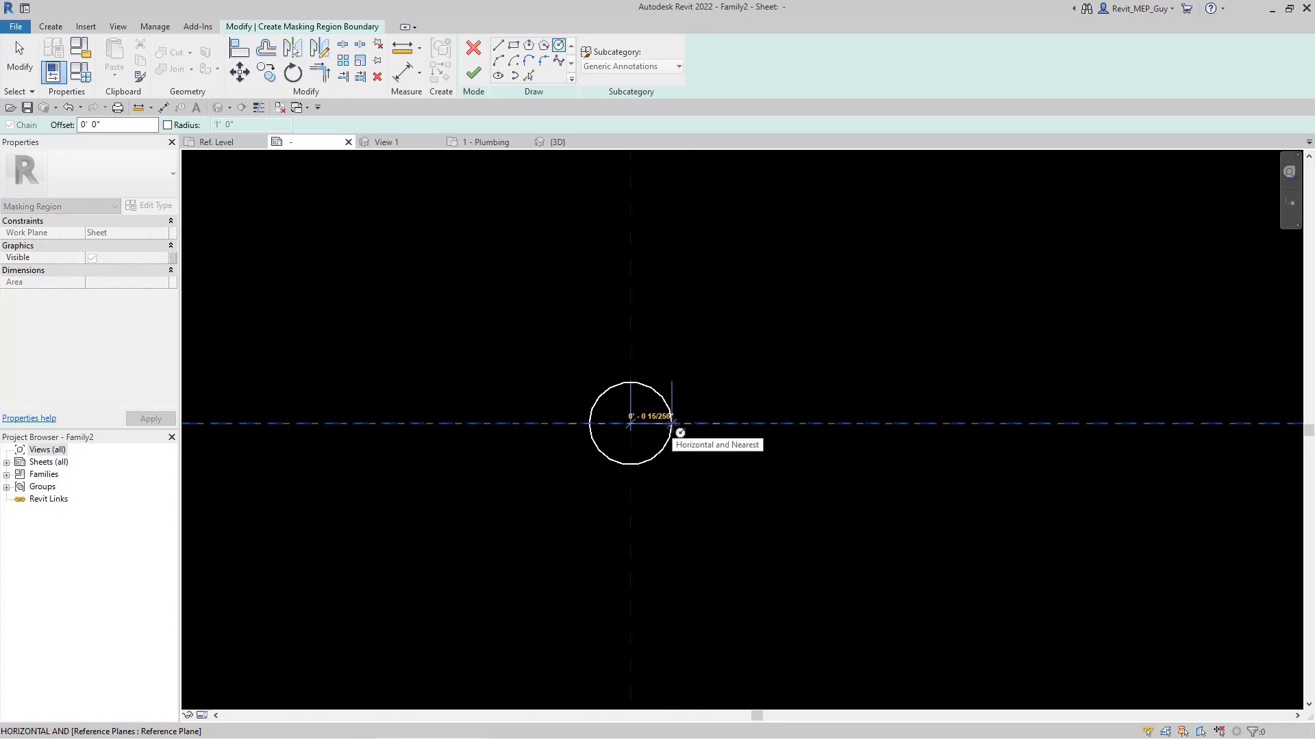
pyautogui.click(681, 433)
pyautogui.press('Escape')
pyautogui.scroll(4, 639, 440)
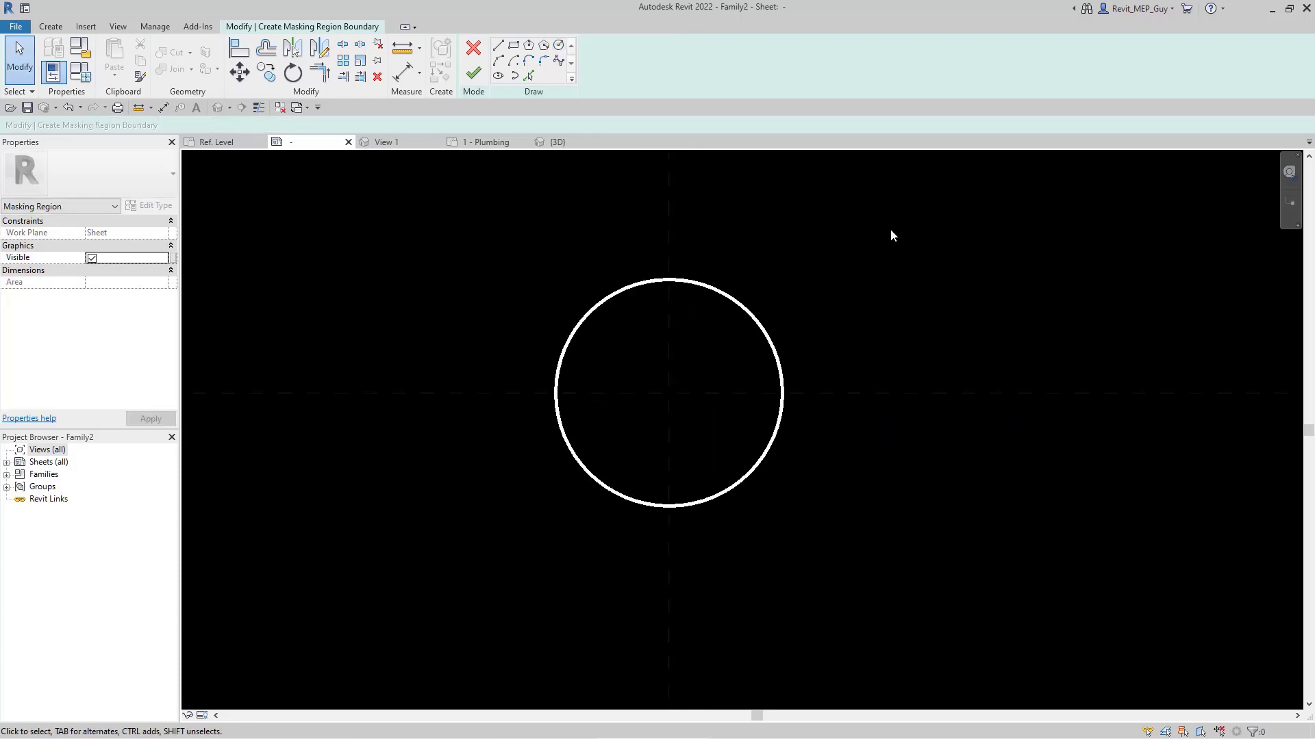
# Draw a horizontal boundary line about 3/64" long outward from the circle's upper right, continuing straight down to the horizontal reference plane.
pyautogui.click(500, 46)
pyautogui.click(765, 333)
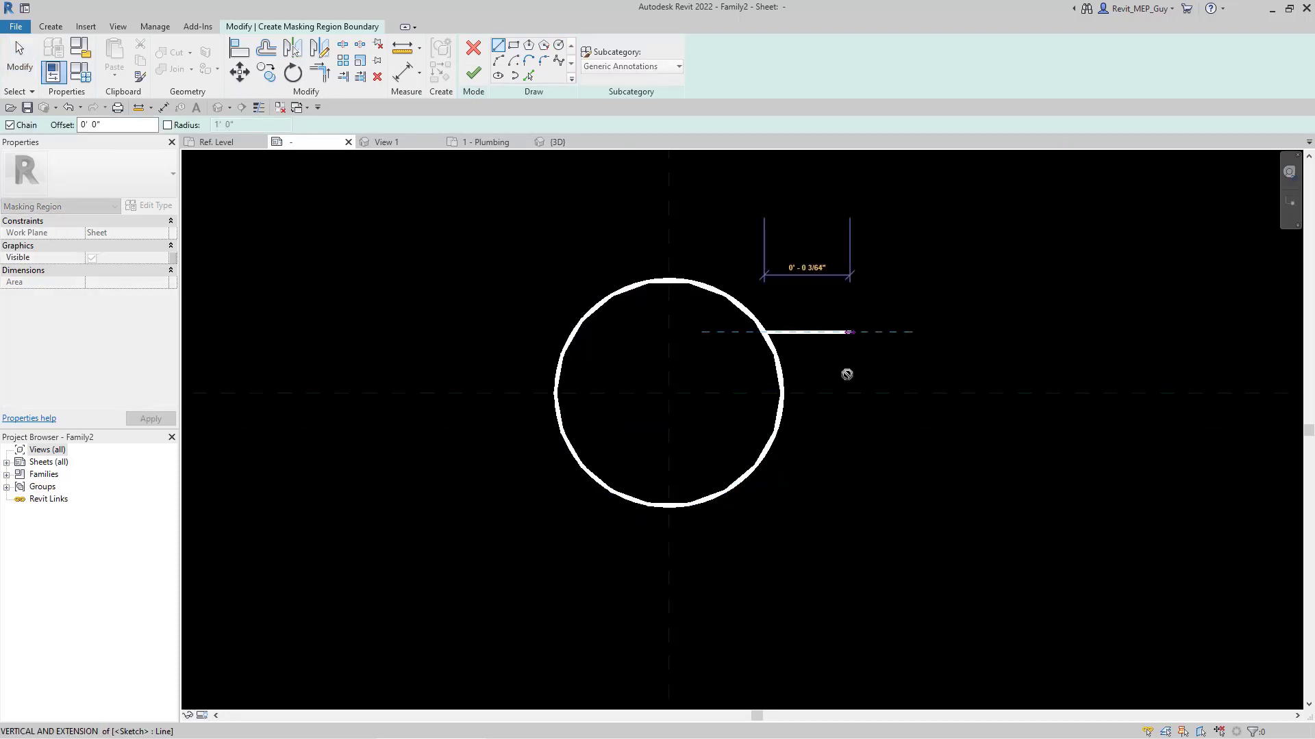
pyautogui.click(849, 334)
pyautogui.click(850, 392)
pyautogui.press('Escape')
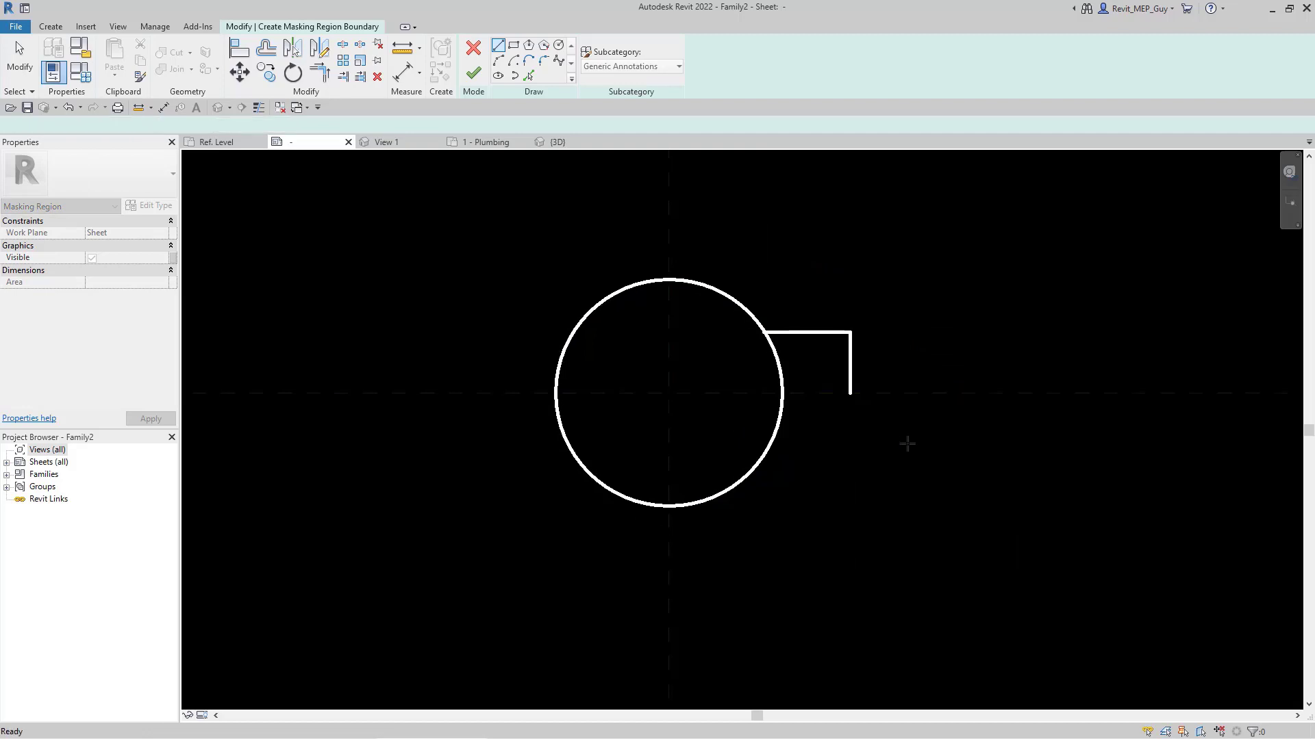
# Mirror the L-shaped lines across the horizontal reference plane, and mirror the resulting bracket across the vertical reference plane.
pyautogui.moveTo(896, 295); pyautogui.dragTo(831, 360)
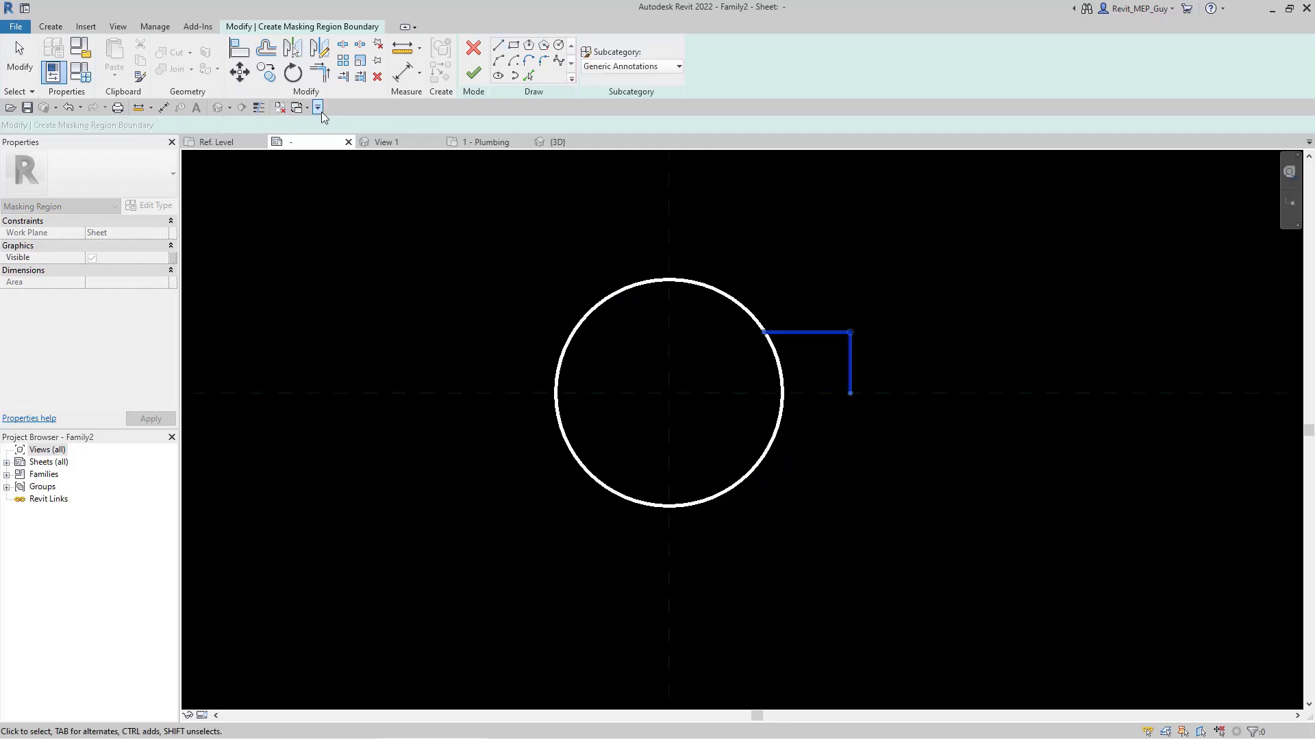
pyautogui.click(292, 49)
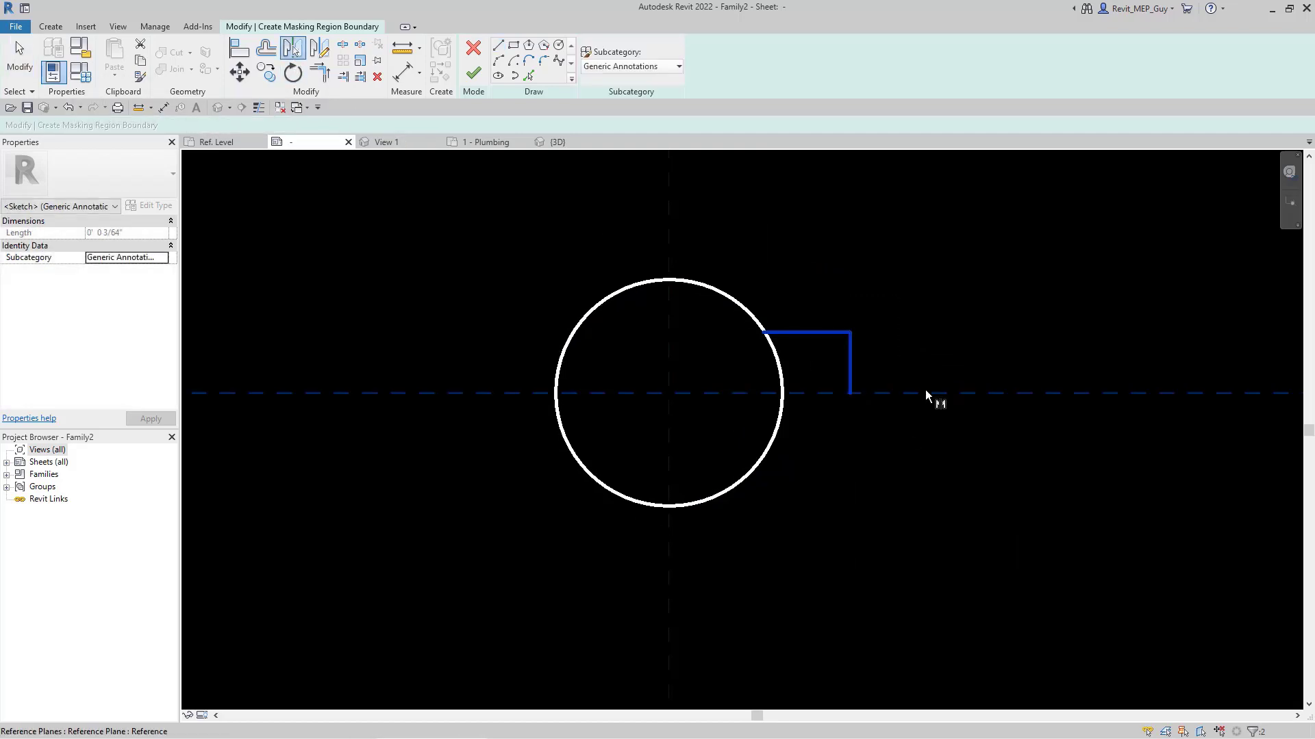
pyautogui.click(997, 454)
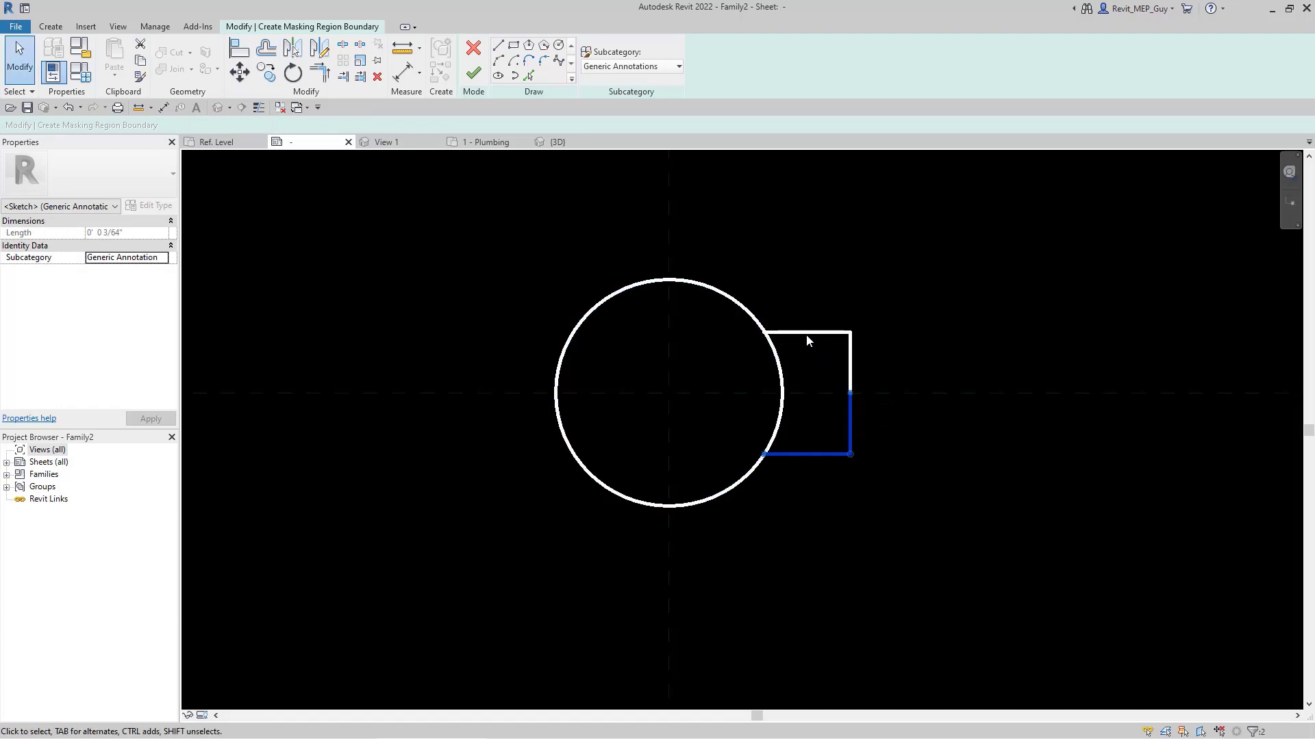
pyautogui.keyDown('ctrl'); pyautogui.moveTo(894, 300); pyautogui.dragTo(880, 343); pyautogui.keyUp('ctrl')
pyautogui.click(292, 49)
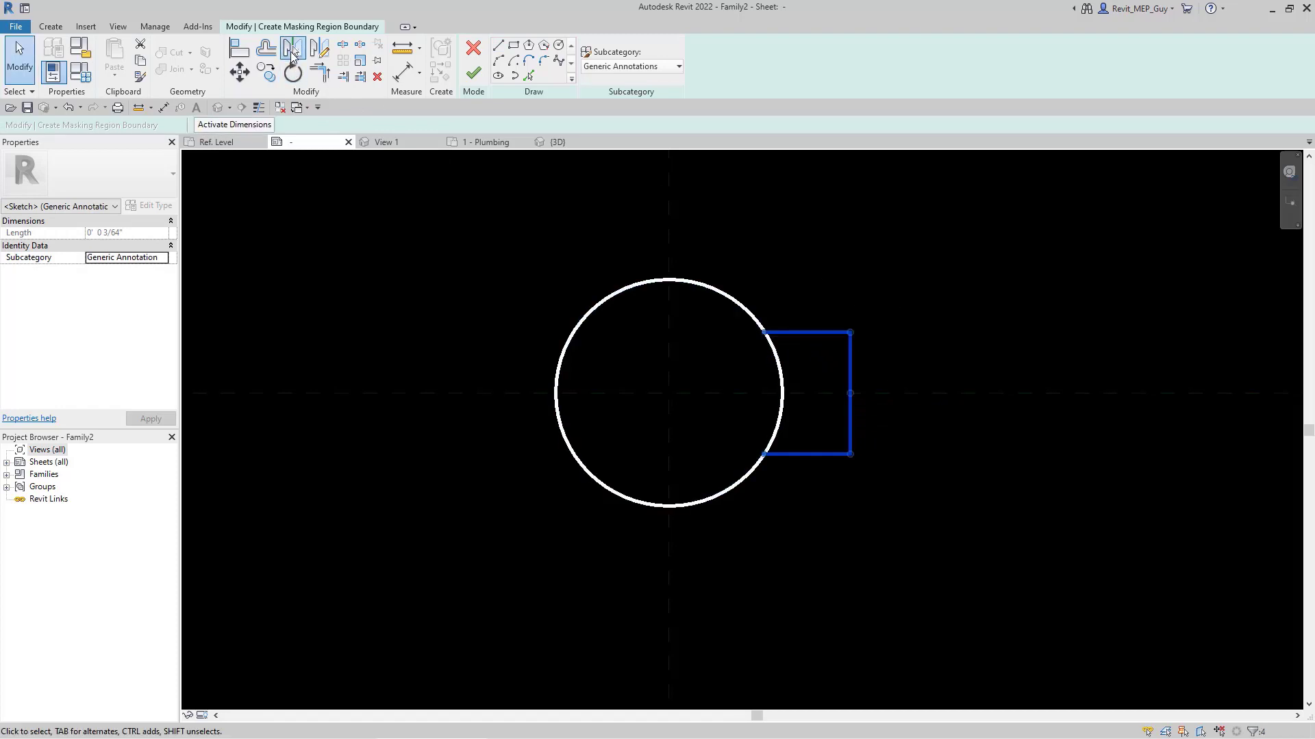
pyautogui.click(670, 236)
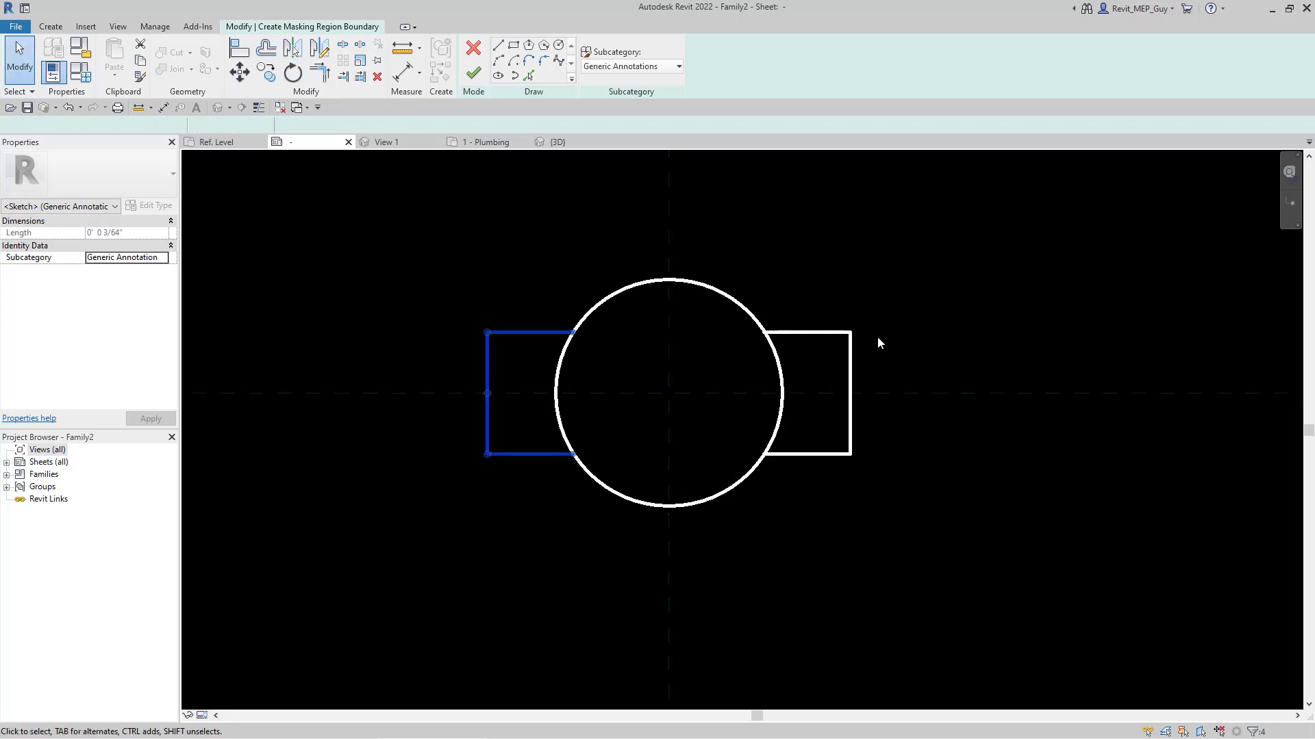
pyautogui.click(878, 335)
pyautogui.scroll(-1, 893, 582)
pyautogui.scroll(1, 734, 470)
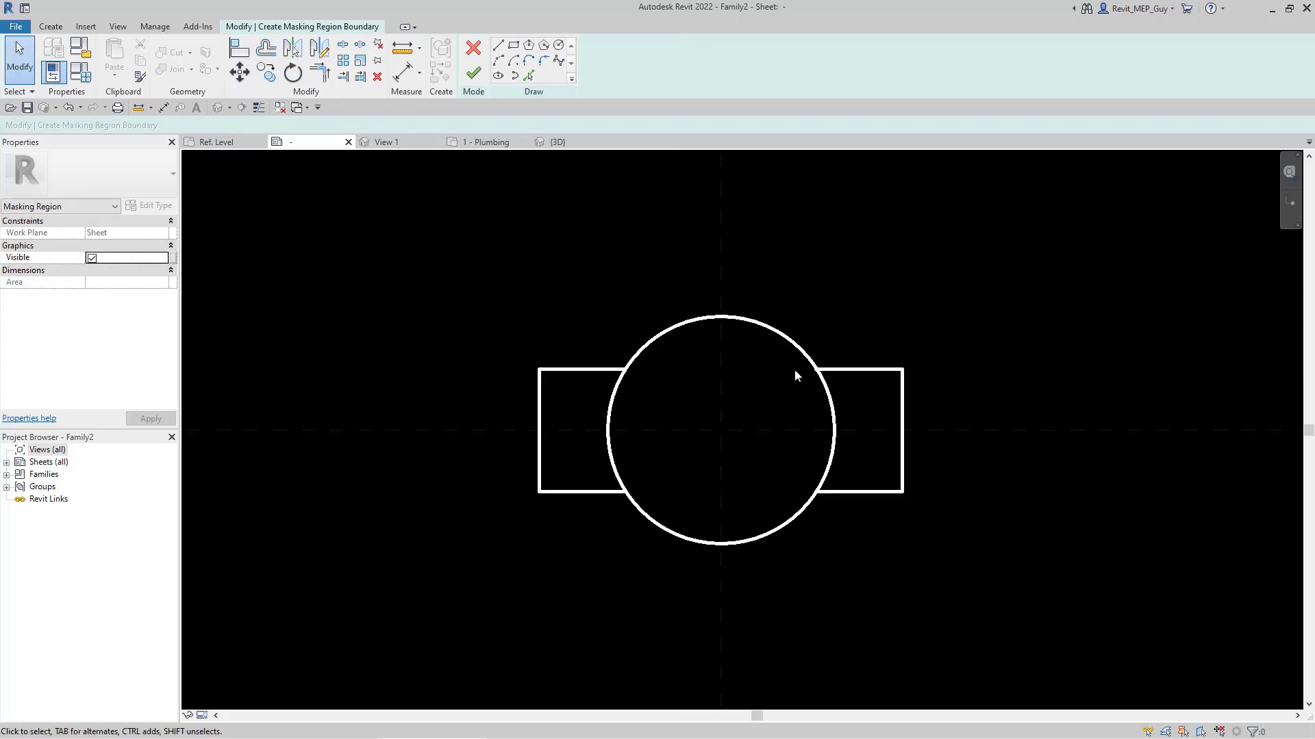
# Try to finish the masking region, and trim the circle against the left bracket's lower line to open it there.
pyautogui.click(474, 74)
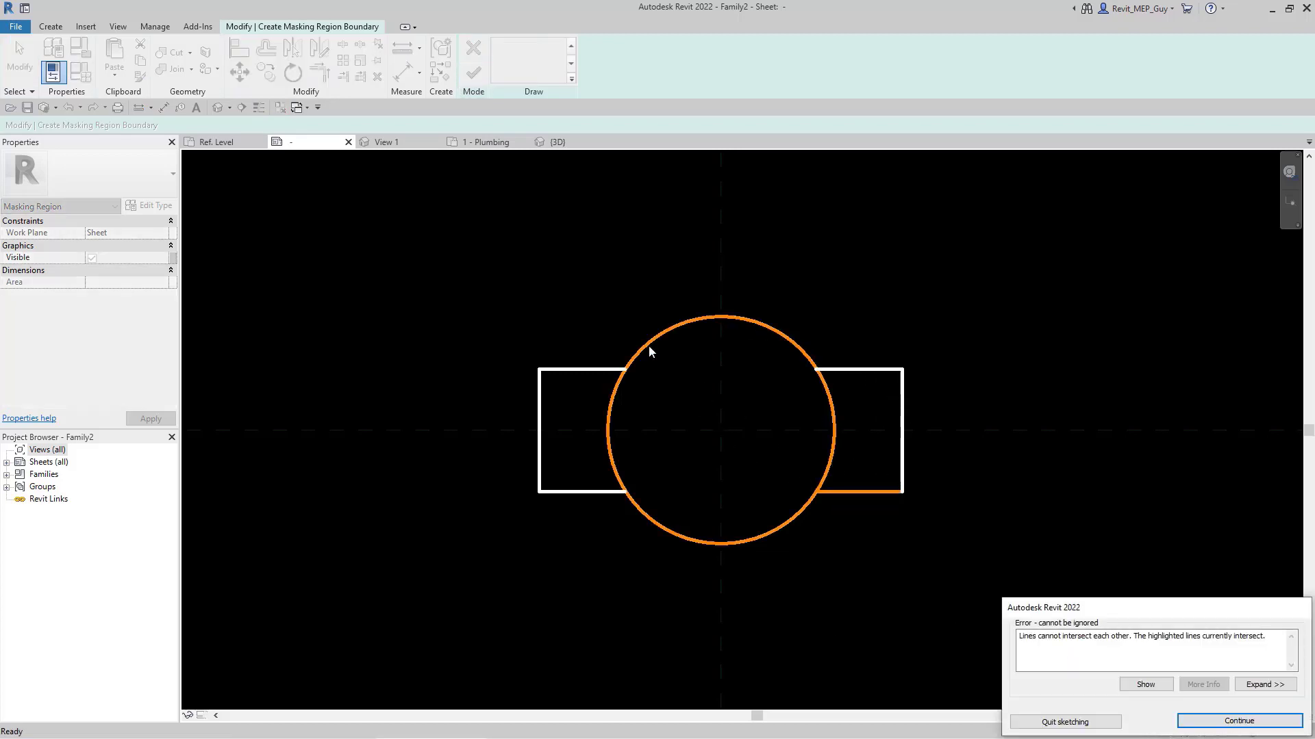
pyautogui.click(1219, 722)
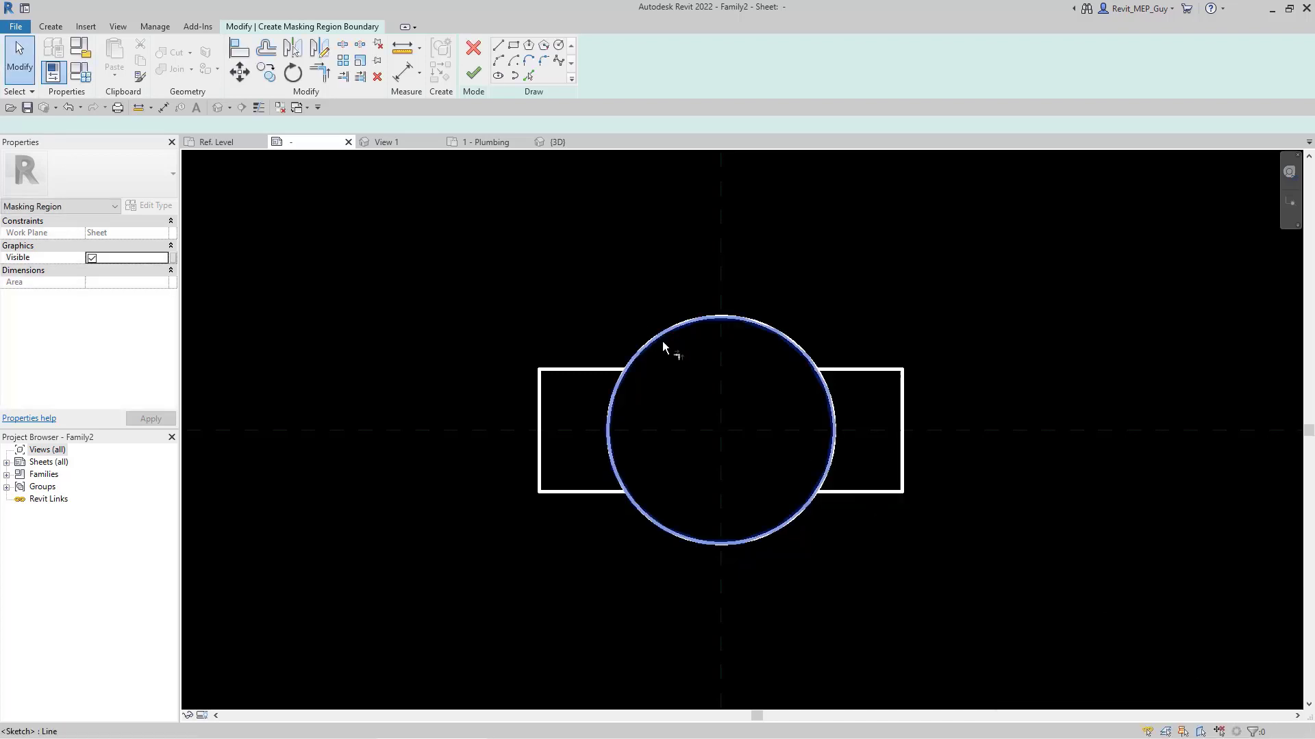
pyautogui.press('t')
pyautogui.press('r')
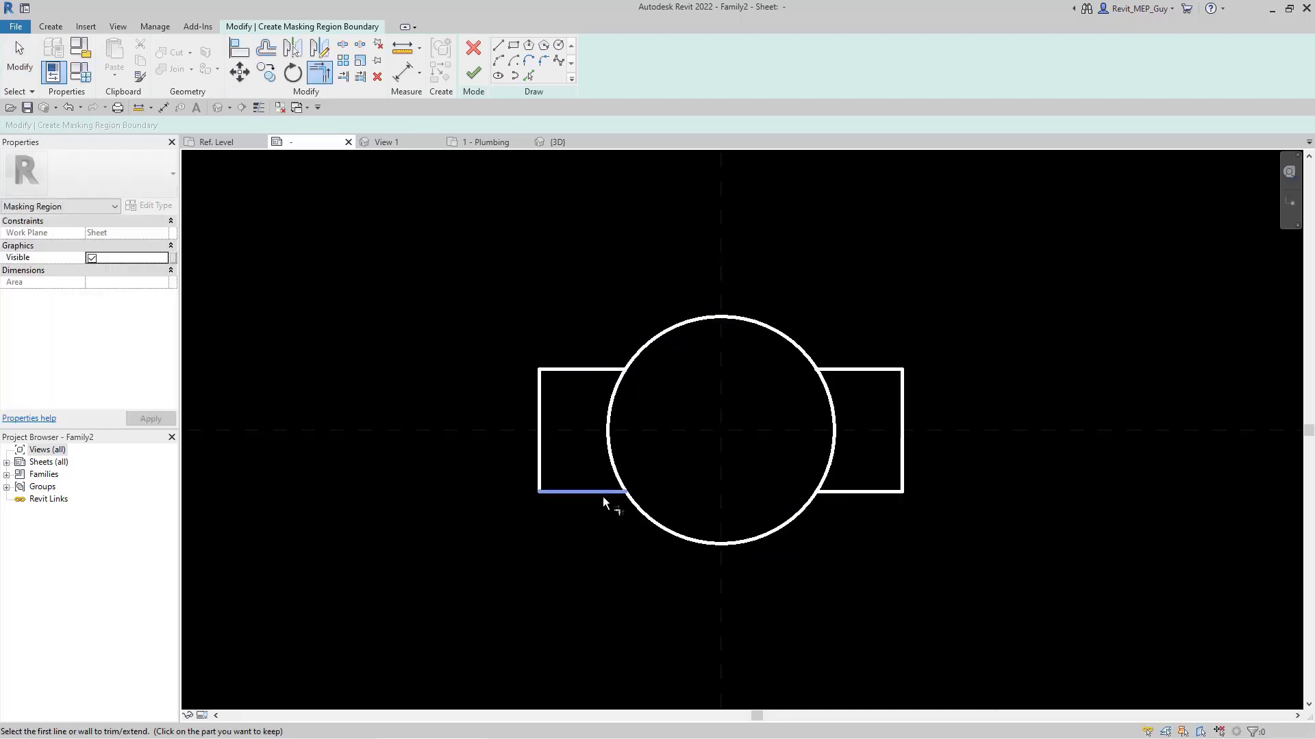
pyautogui.click(596, 491)
pyautogui.click(641, 514)
# Try to trim the circle against the right bracket's lower line and against its upper line.
pyautogui.click(815, 508)
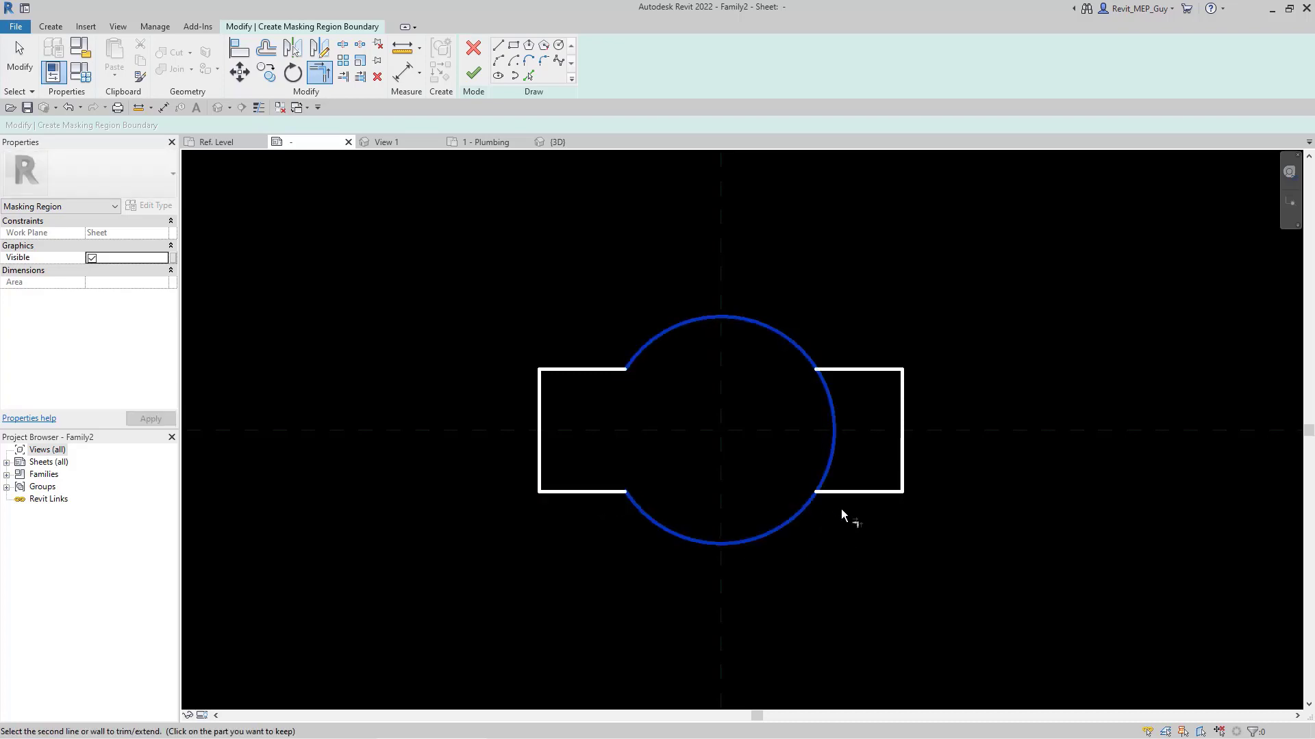
pyautogui.click(852, 497)
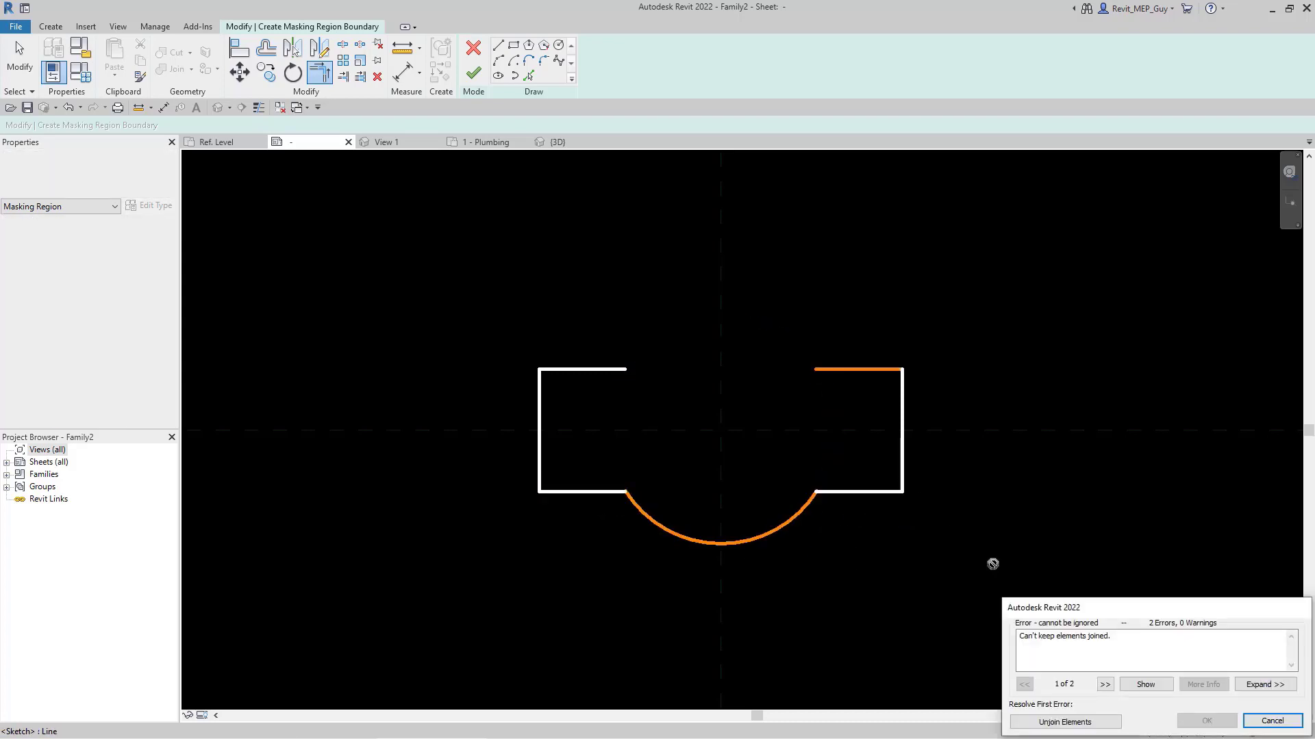
pyautogui.click(1272, 721)
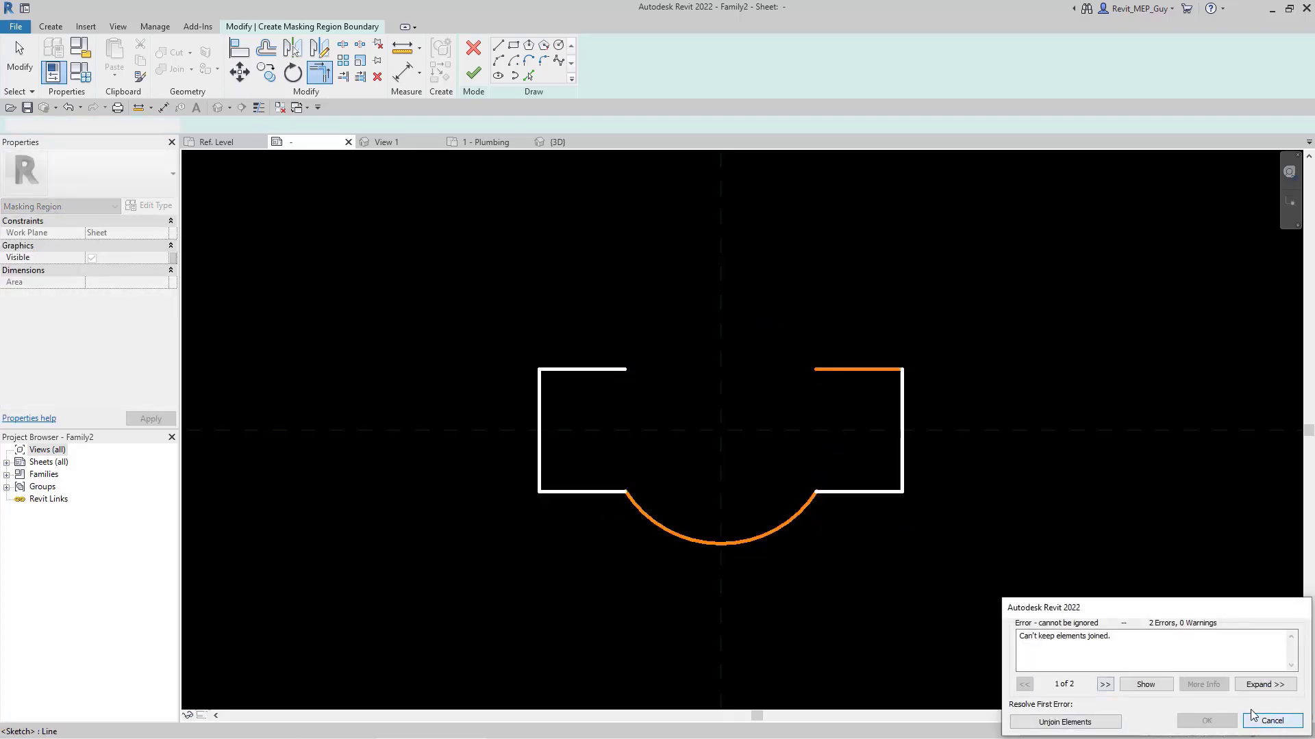
pyautogui.press('t')
pyautogui.press('r')
pyautogui.click(857, 368)
pyautogui.click(819, 369)
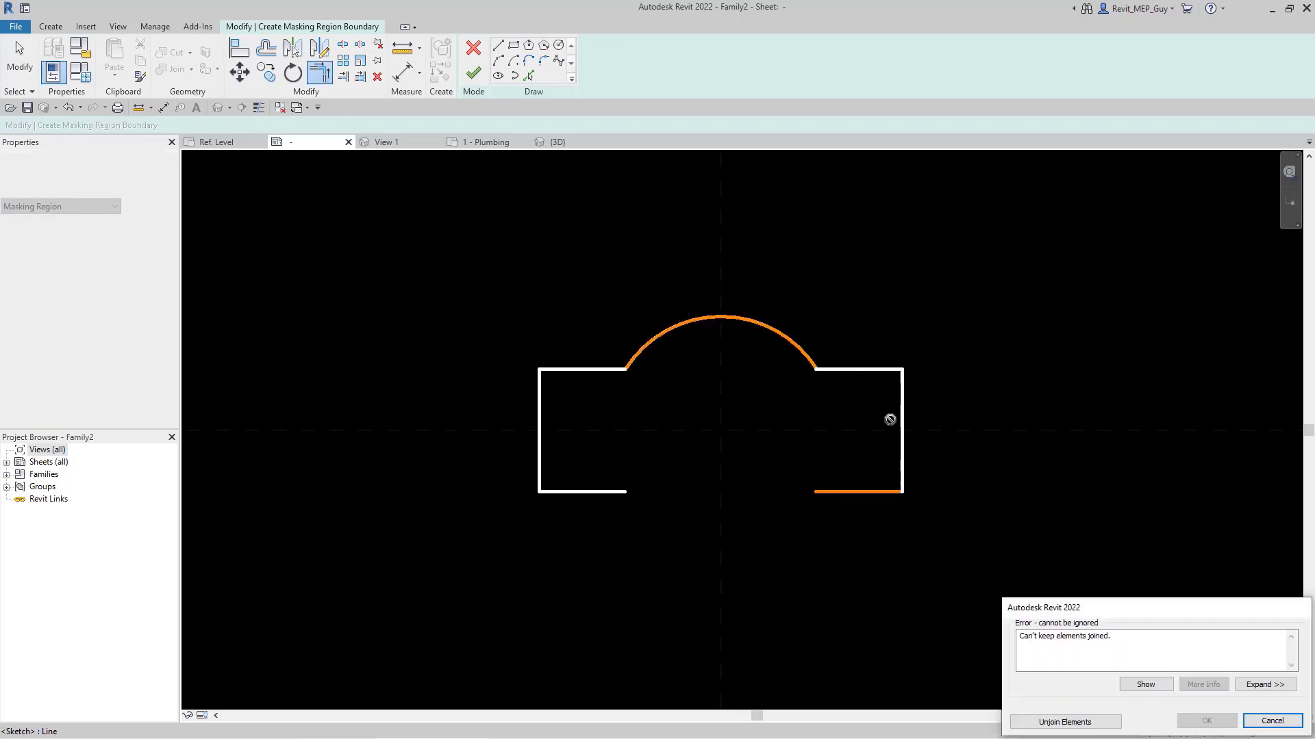
pyautogui.click(1279, 724)
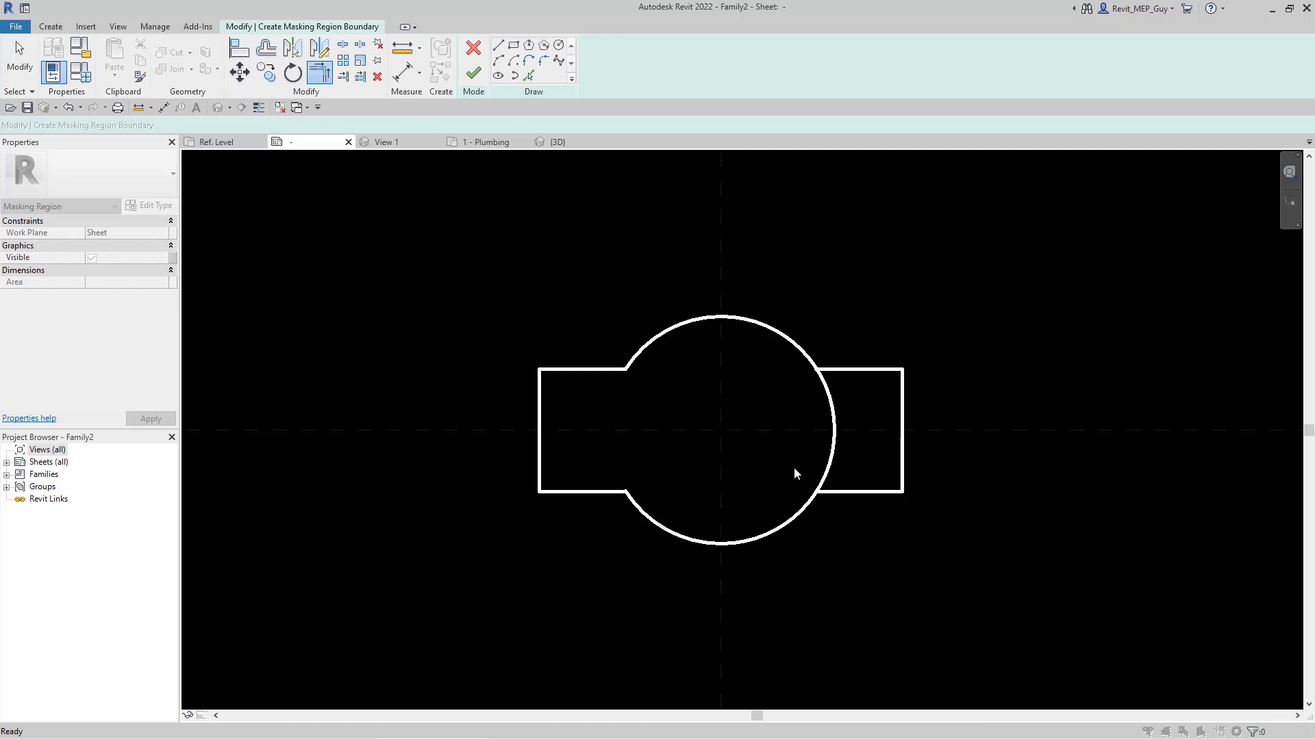
# Trim the circle against the right bracket's upper line, unjoining the conflicting elements to keep the upper arc.
pyautogui.press('t')
pyautogui.press('r')
pyautogui.click(870, 368)
pyautogui.click(810, 357)
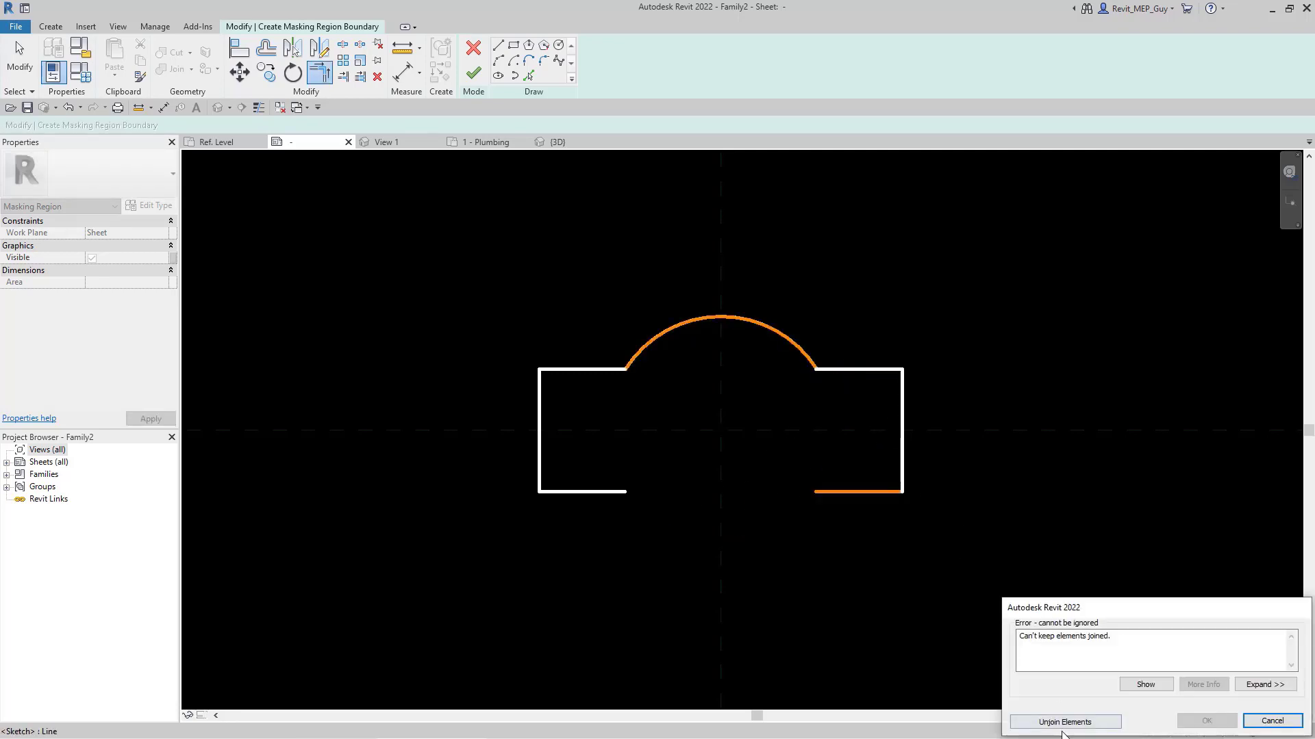
pyautogui.click(1094, 726)
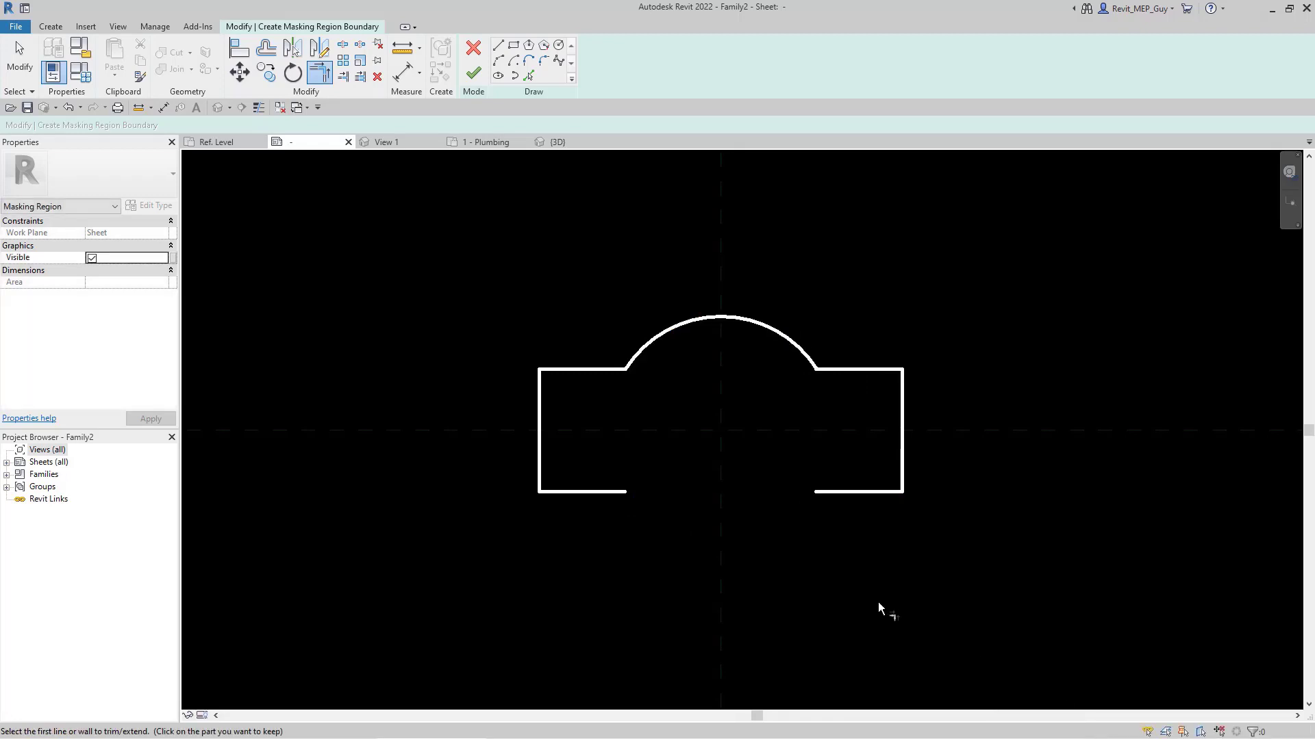
# Replace the boundary's lower half with a mirrored copy of the upper half about the horizontal reference plane and finish the masking region.
pyautogui.moveTo(938, 593); pyautogui.dragTo(455, 457)
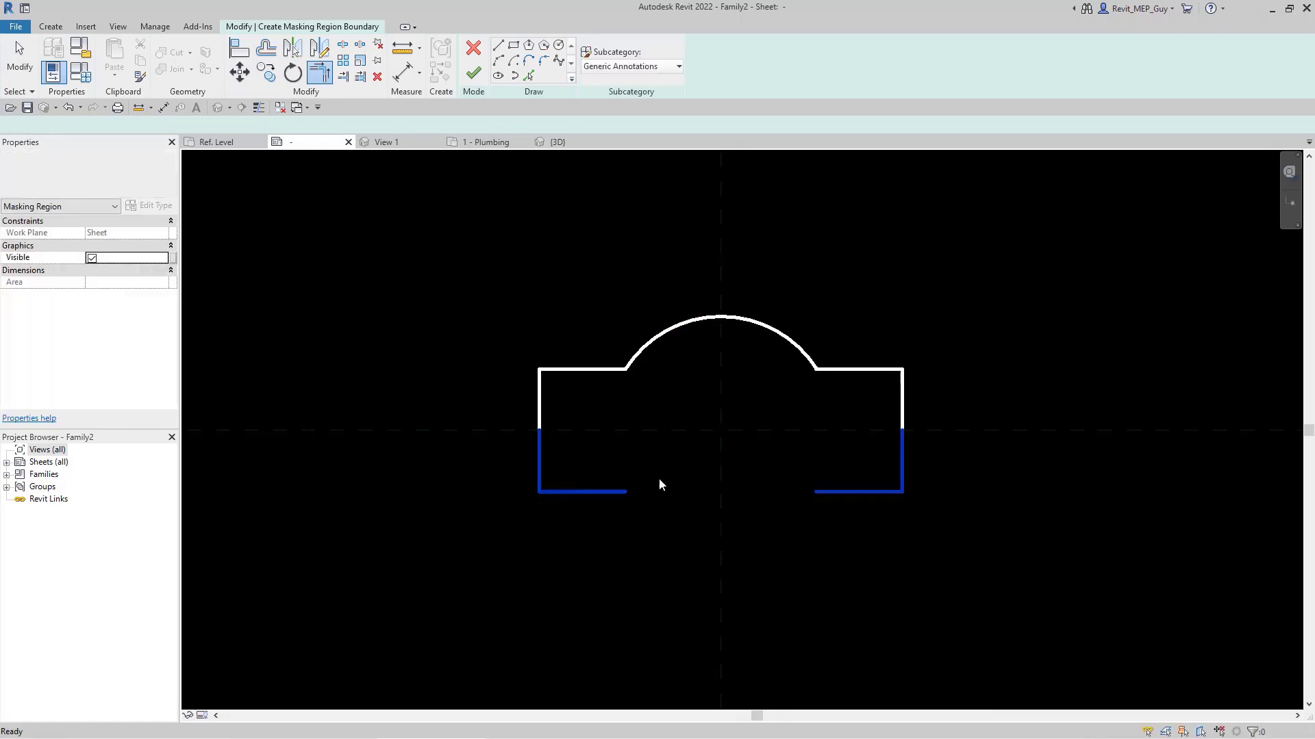
pyautogui.press('Delete')
pyautogui.moveTo(430, 273); pyautogui.dragTo(1008, 513)
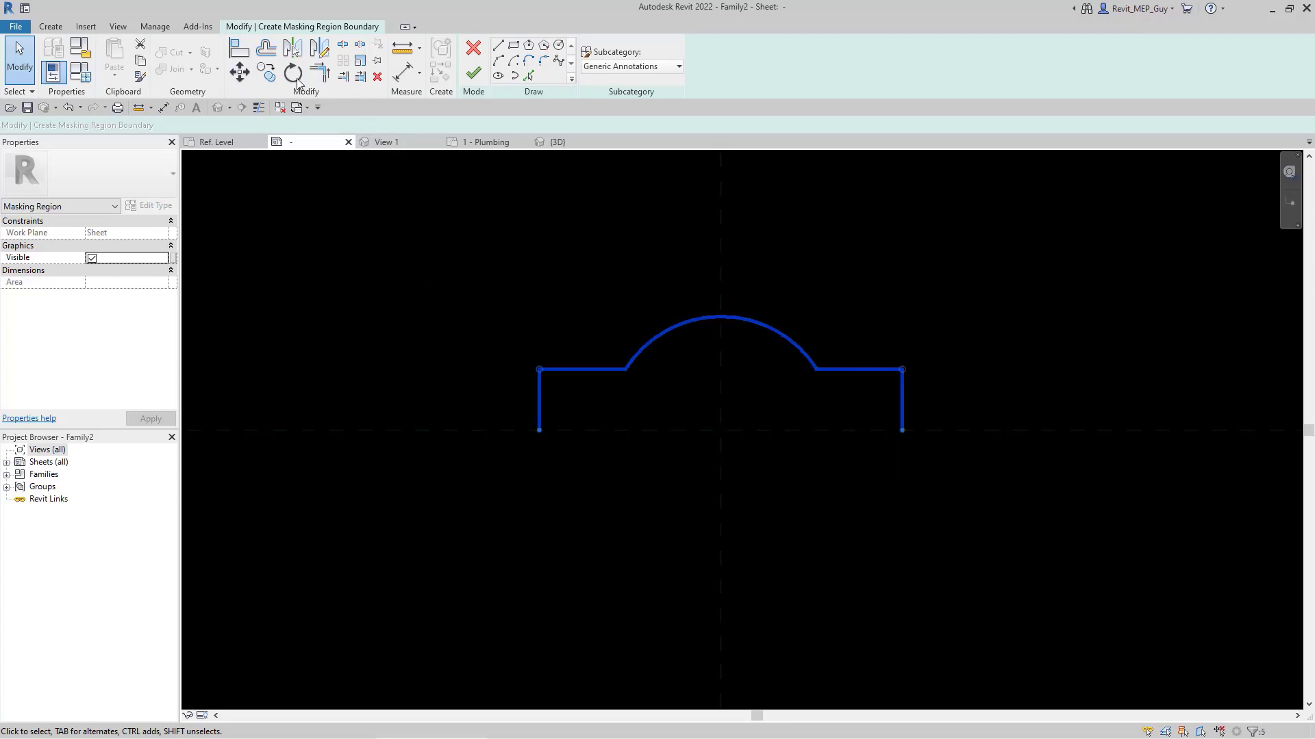
pyautogui.click(296, 52)
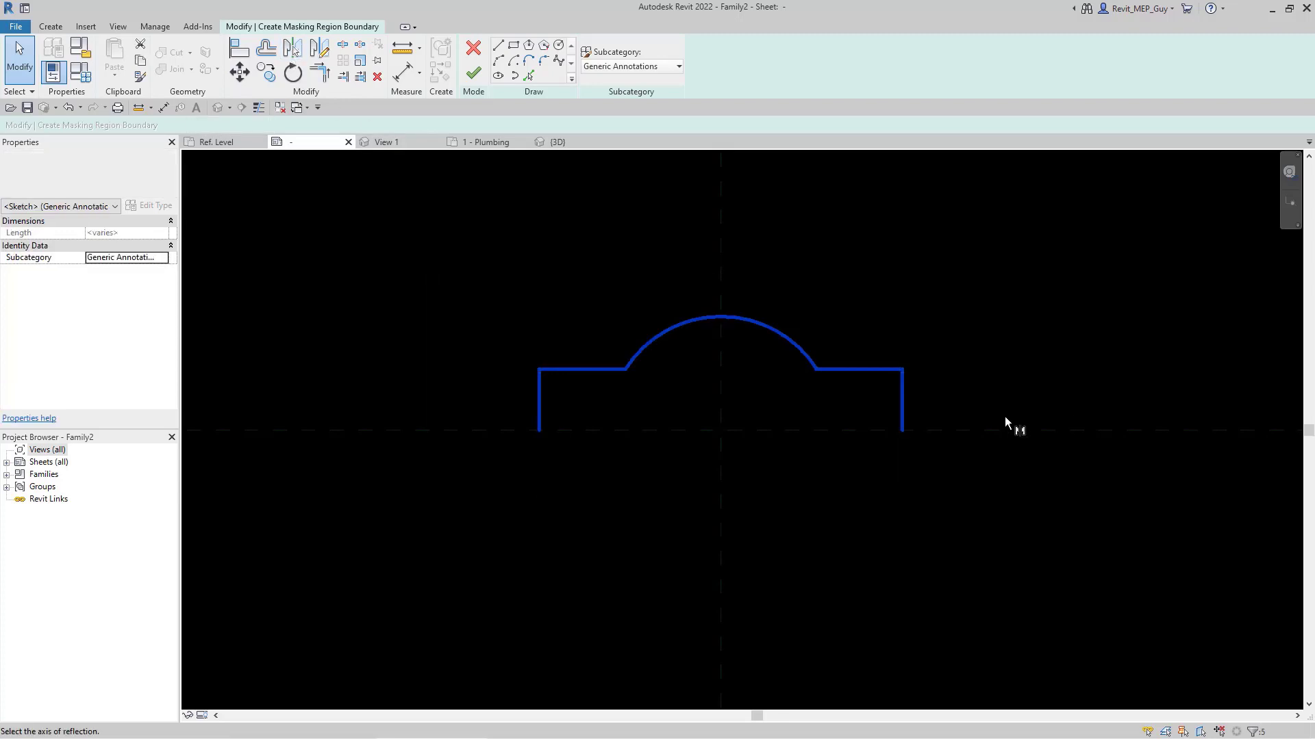
pyautogui.click(1143, 553)
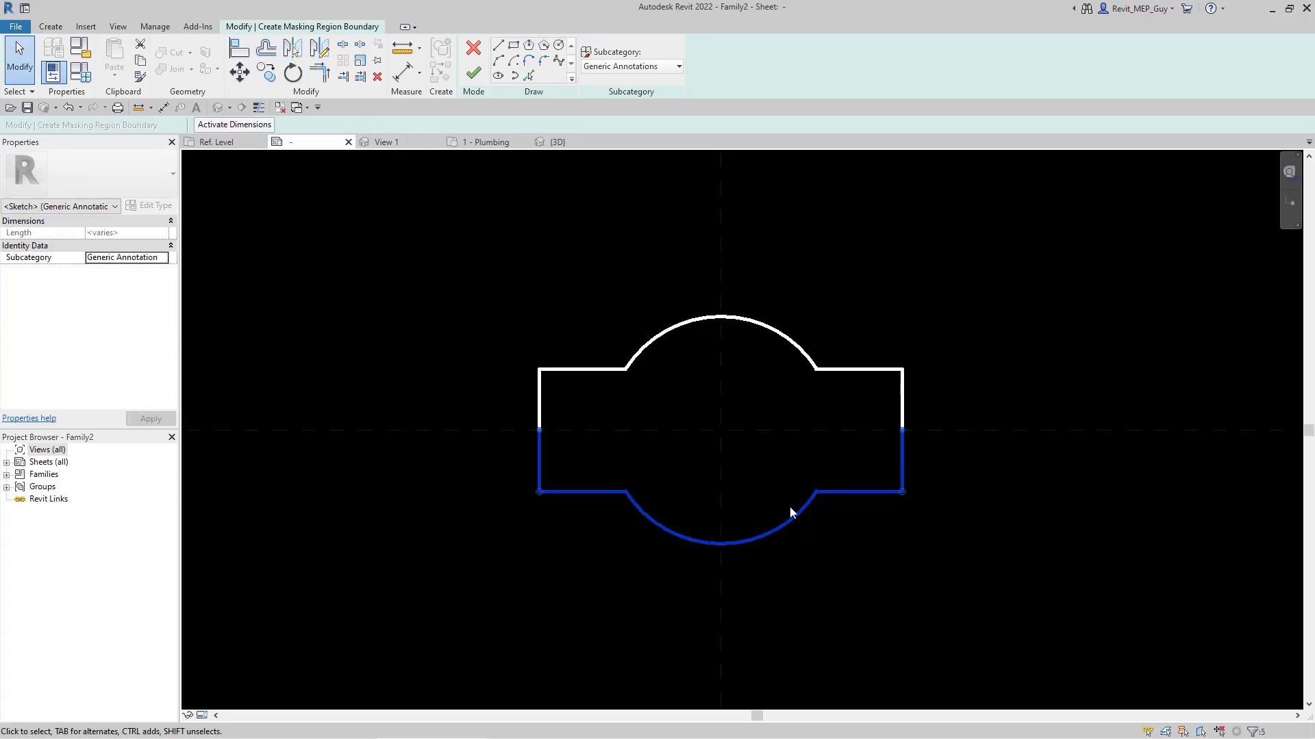
pyautogui.click(474, 76)
pyautogui.click(1062, 248)
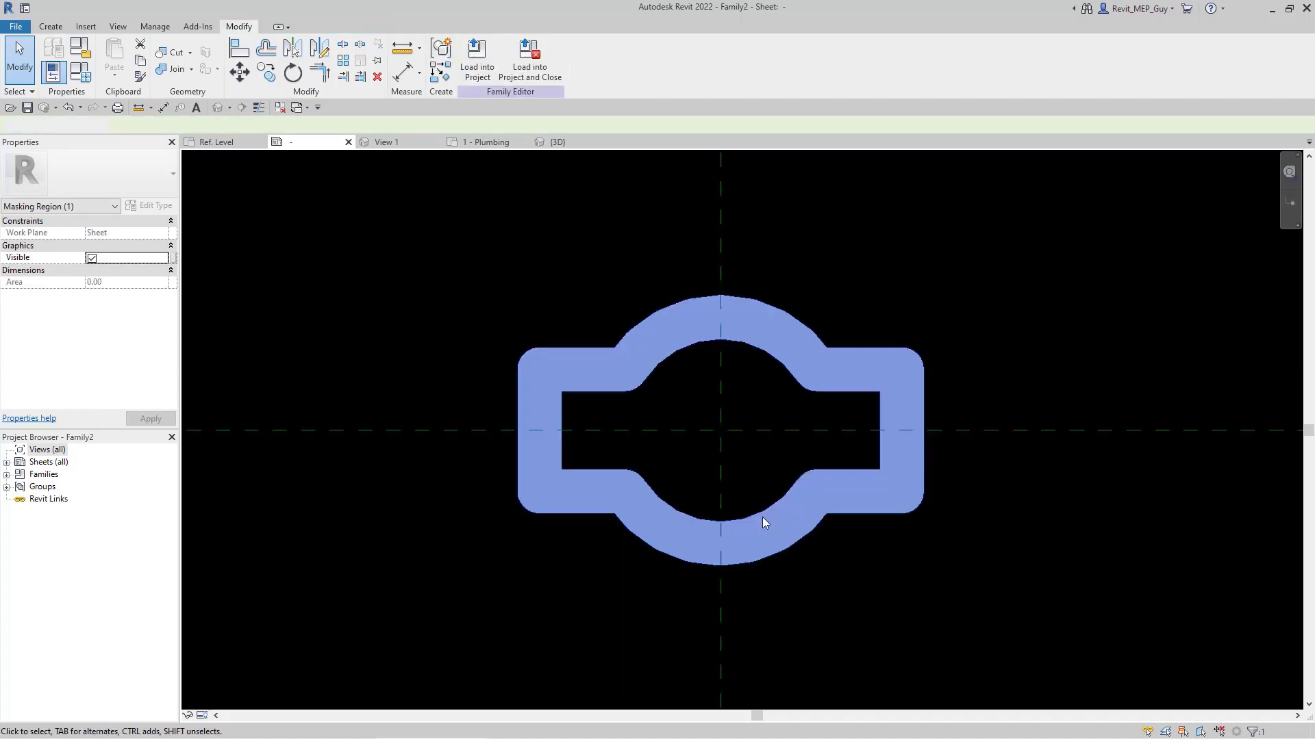
pyautogui.click(293, 258)
# Draw a line circle with a 1/16" radius centred on the reference plane intersection over the masking region.
pyautogui.click(51, 26)
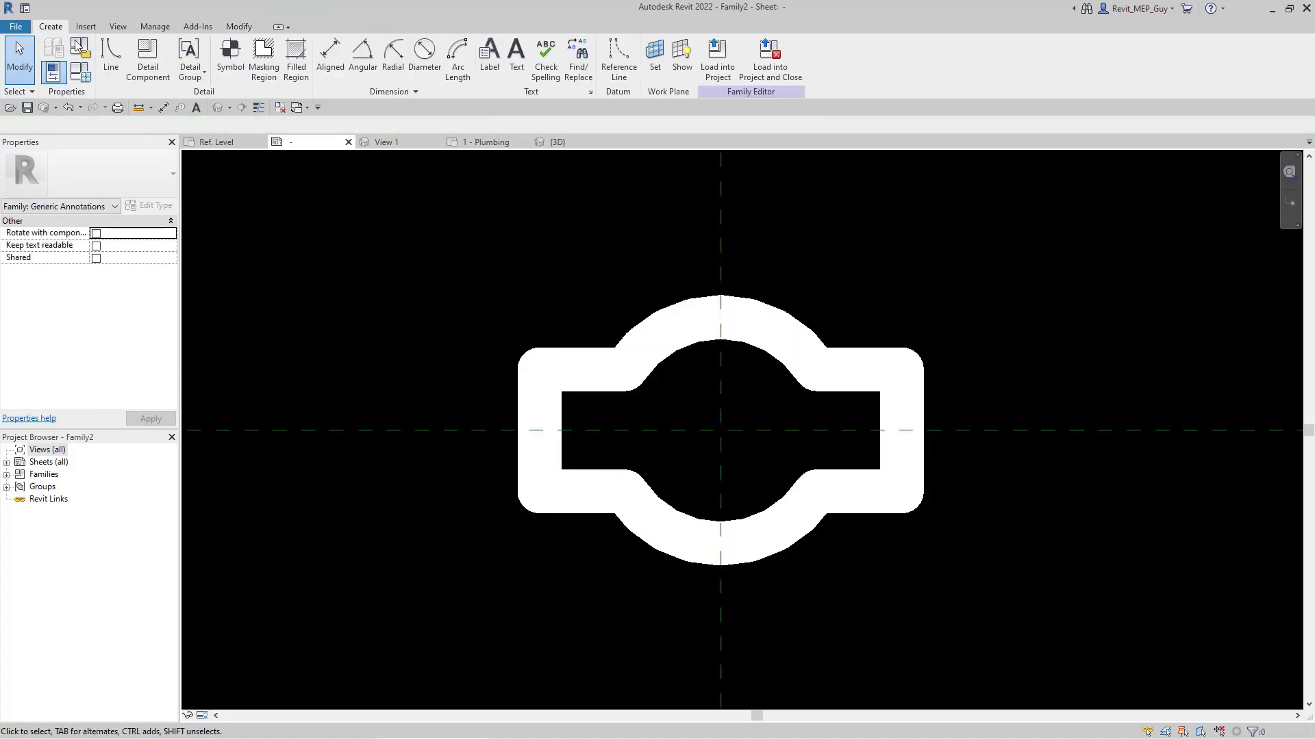
pyautogui.click(122, 62)
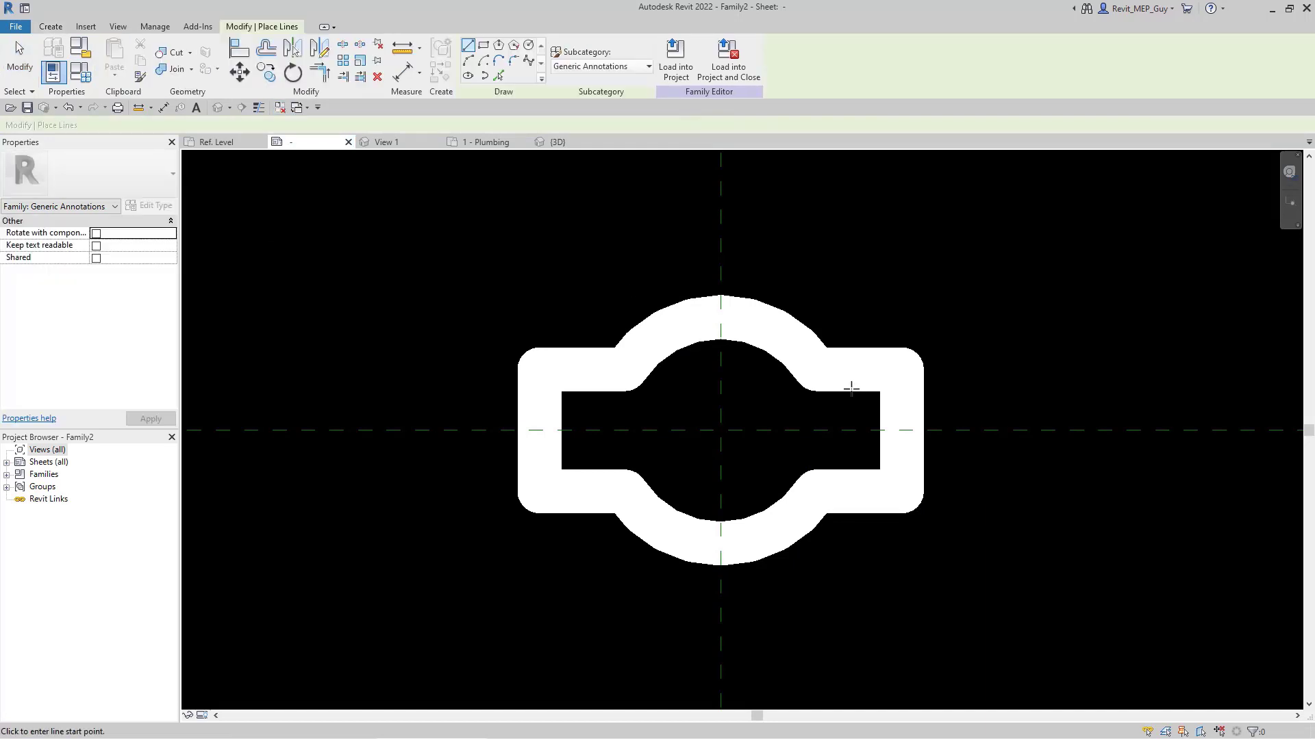
pyautogui.click(529, 45)
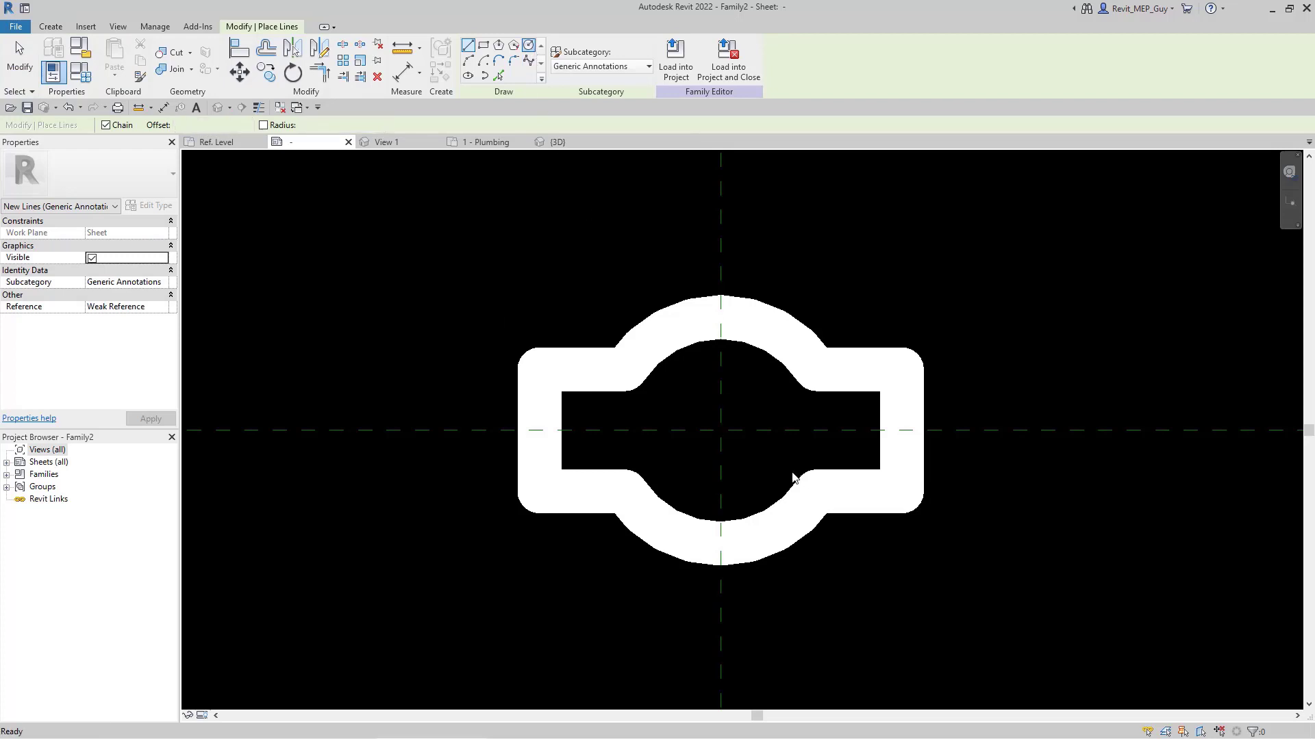
pyautogui.click(721, 430)
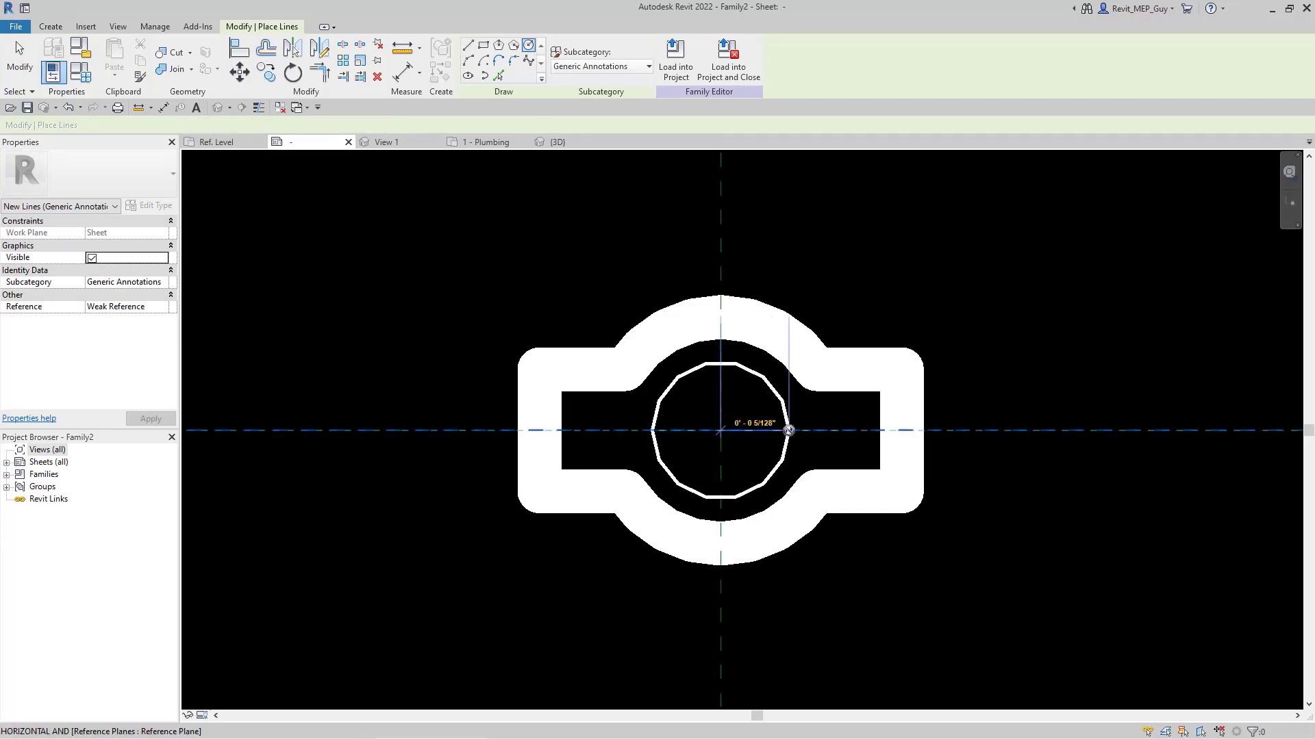
pyautogui.write('1')
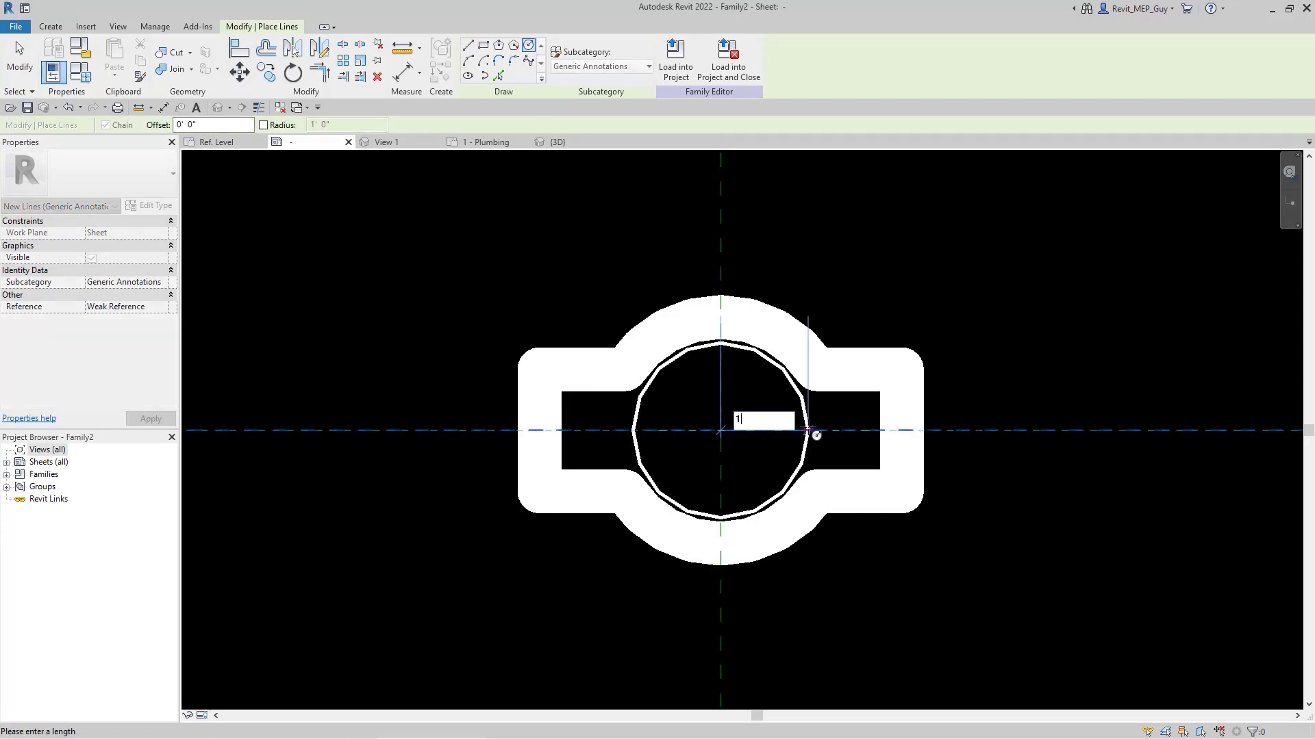
pyautogui.write('/16"')
pyautogui.press('Return')
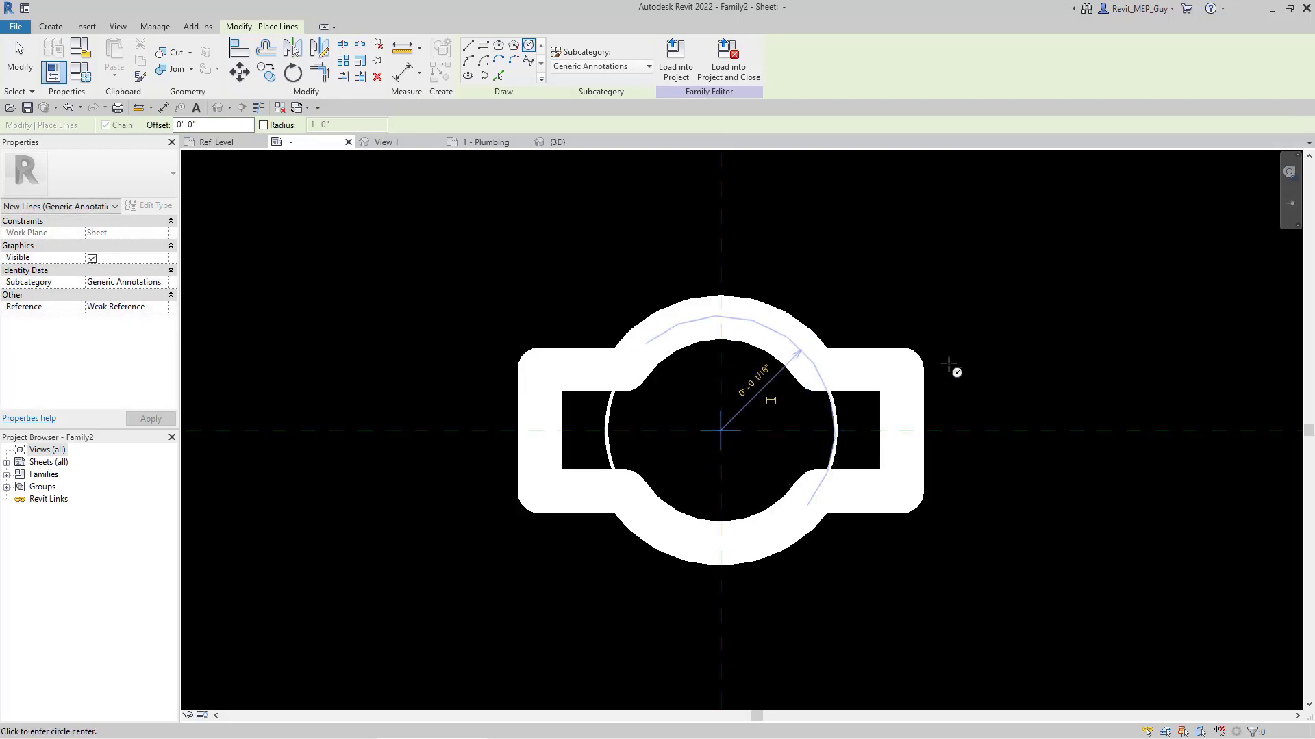
# Draw the valve handle as a vertical line rising from the circle's top along the reference plane and a 19/256" horizontal line to the right.
pyautogui.press('Escape')
pyautogui.press('Escape')
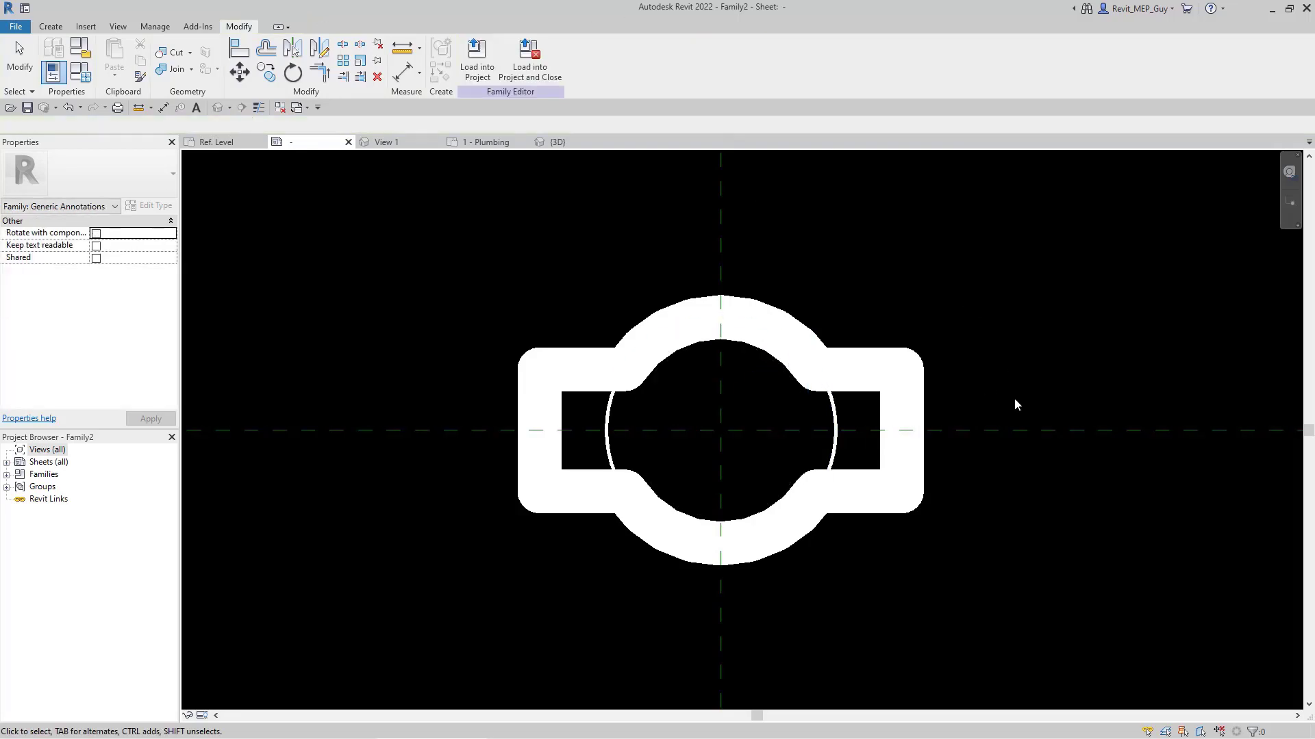
pyautogui.scroll(-1, 617, 571)
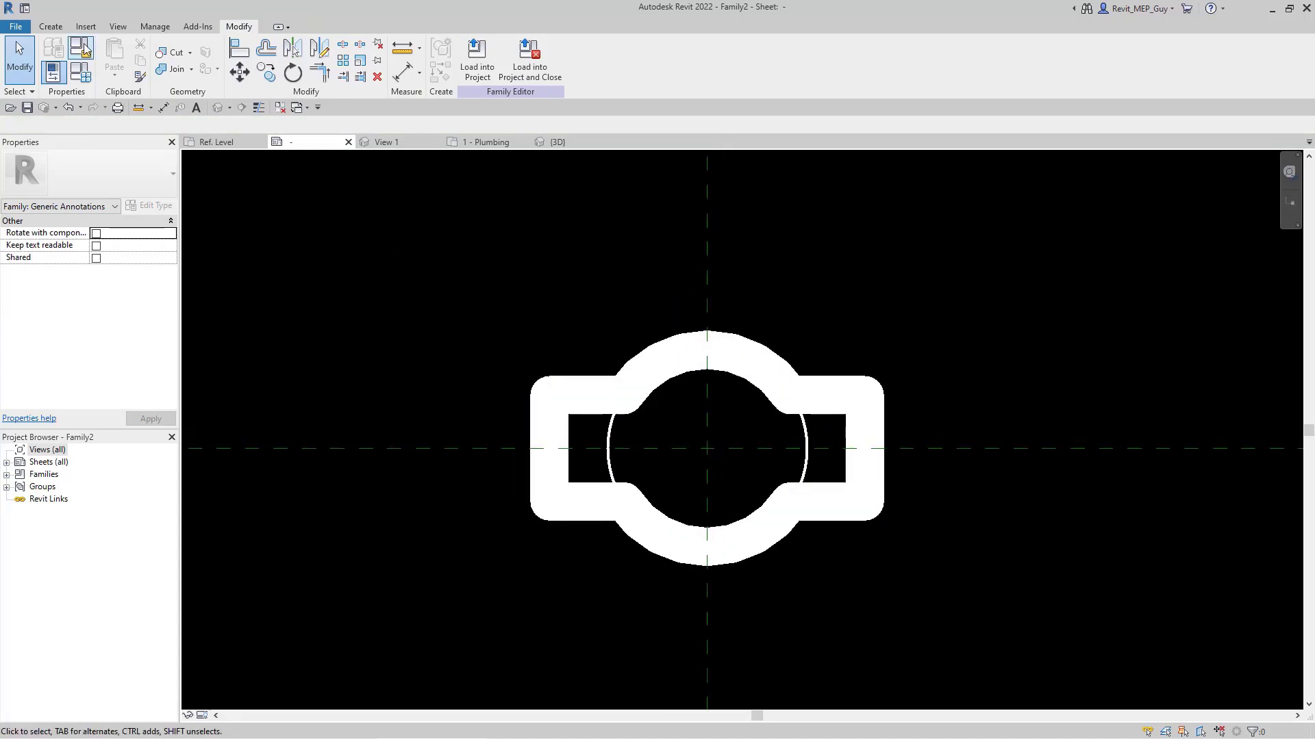
pyautogui.click(52, 28)
pyautogui.click(110, 58)
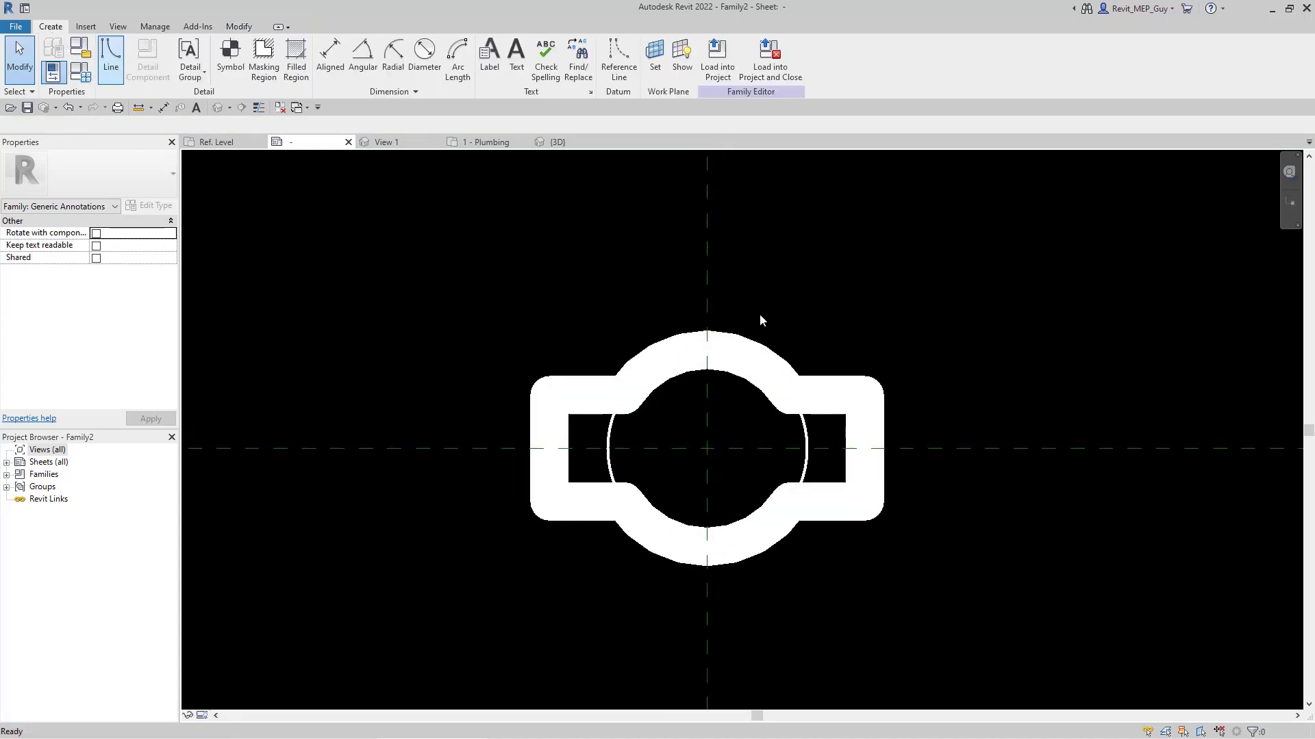
pyautogui.click(707, 348)
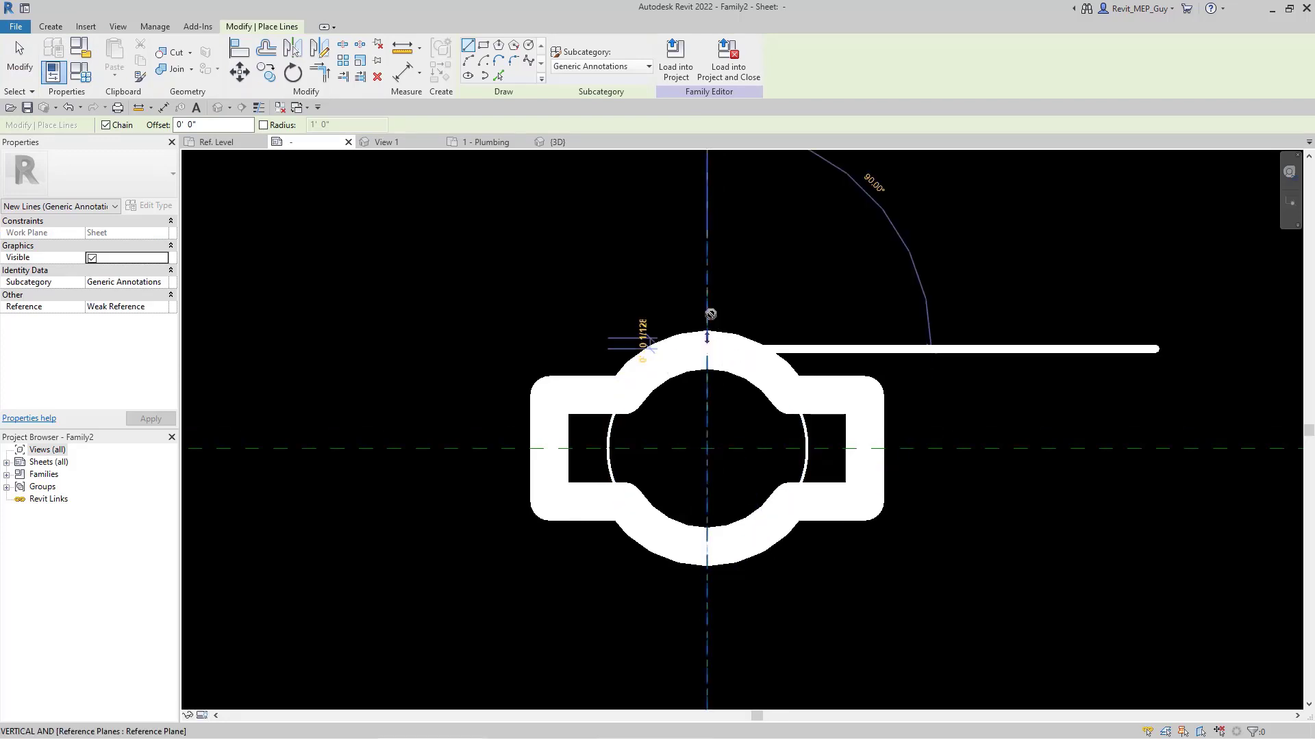
pyautogui.click(707, 273)
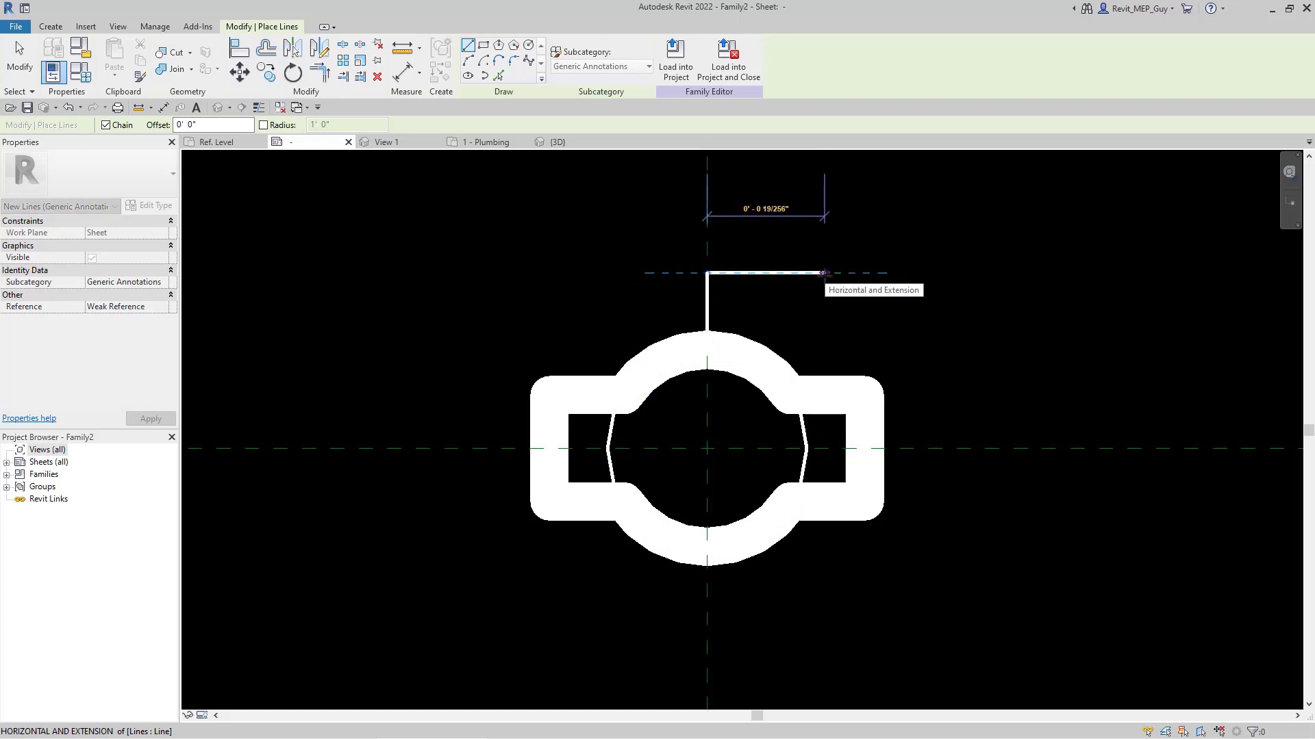
pyautogui.click(824, 272)
pyautogui.press('Escape')
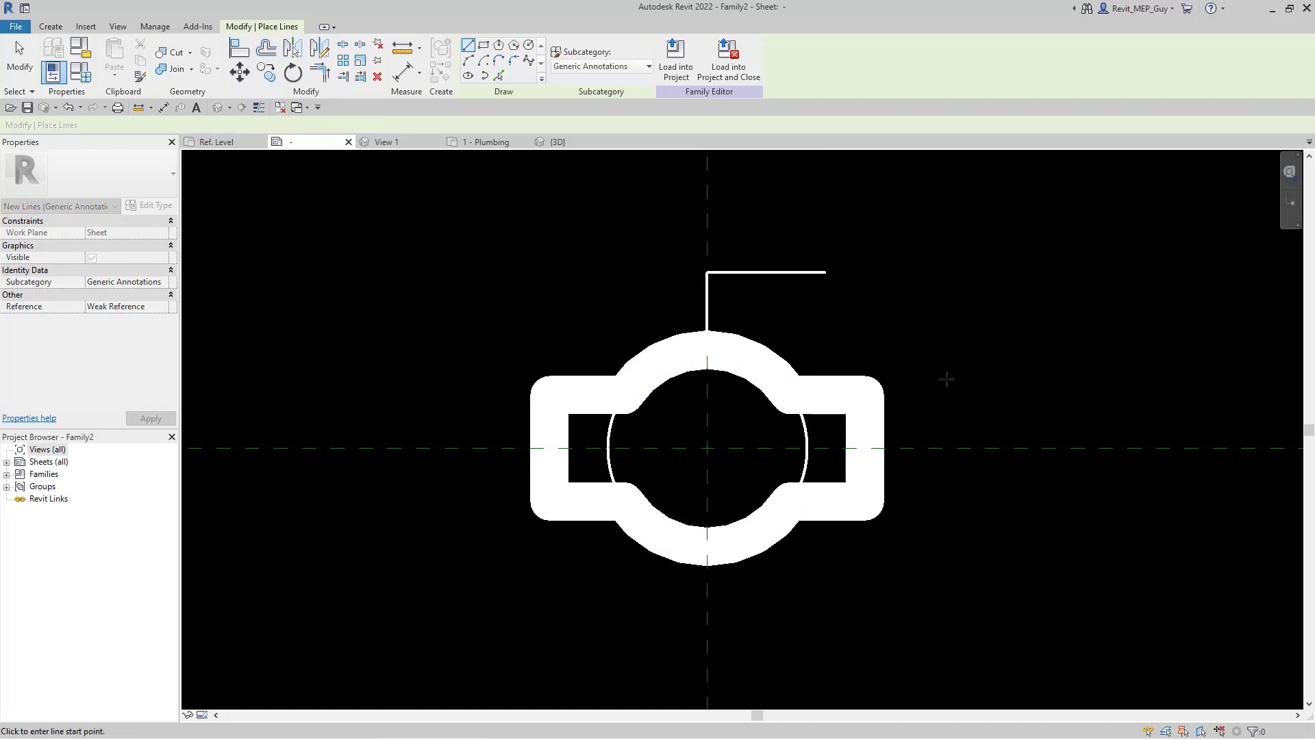
pyautogui.press('Escape')
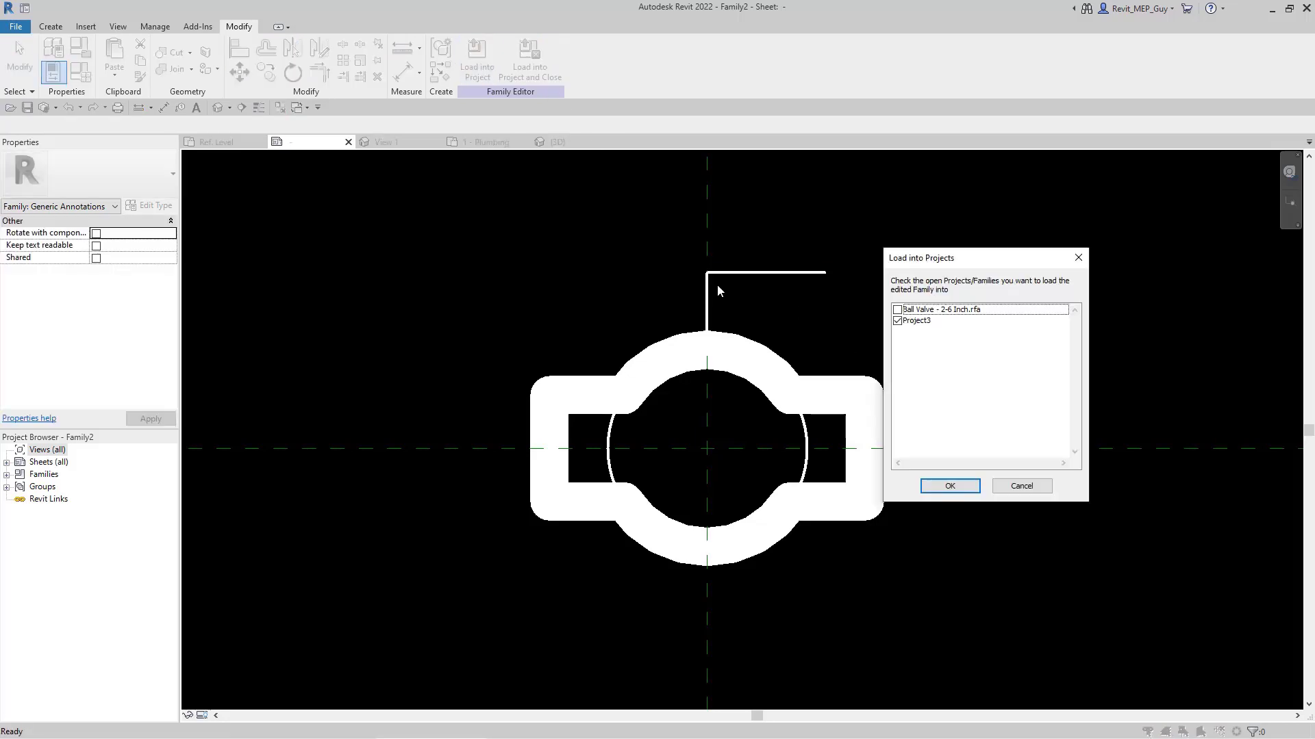
# Load the annotation into Ball Valve - 2-6 Inch.rfa only and place one instance in the Ref. Level plan, below the valve handle.
pyautogui.click(897, 311)
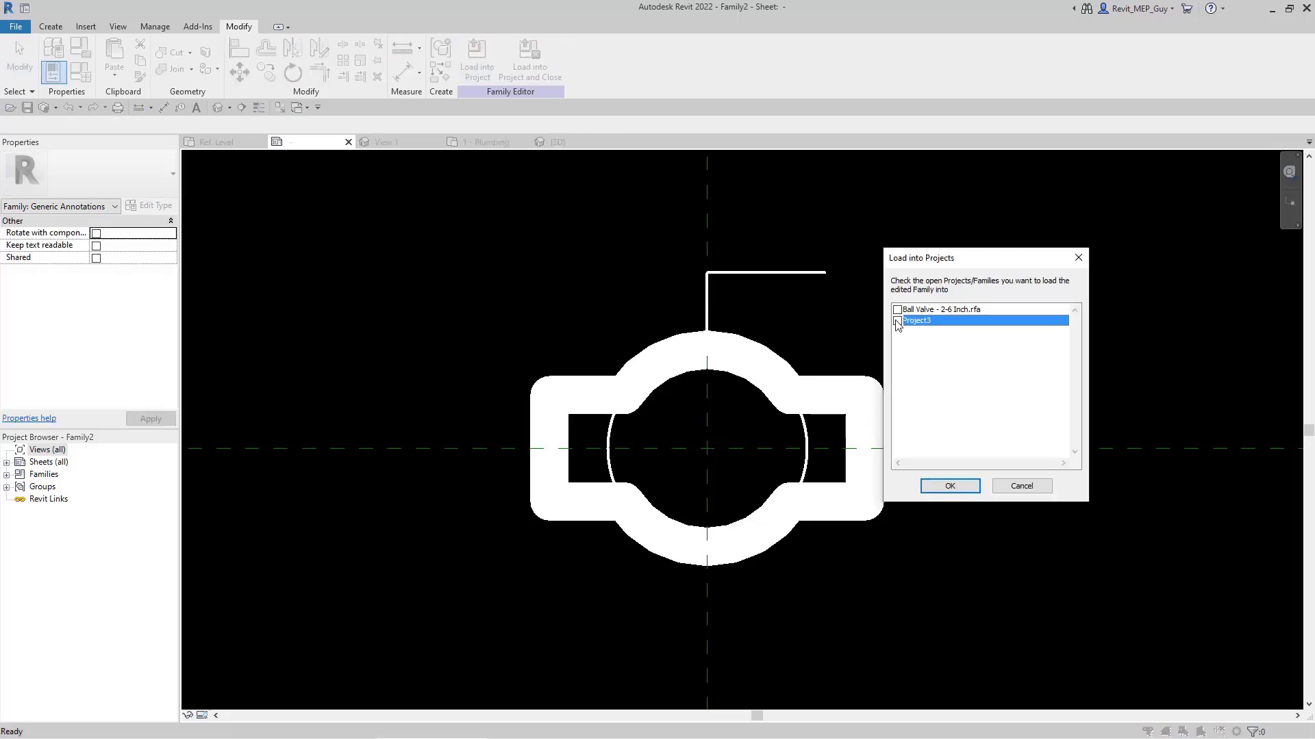
pyautogui.click(949, 487)
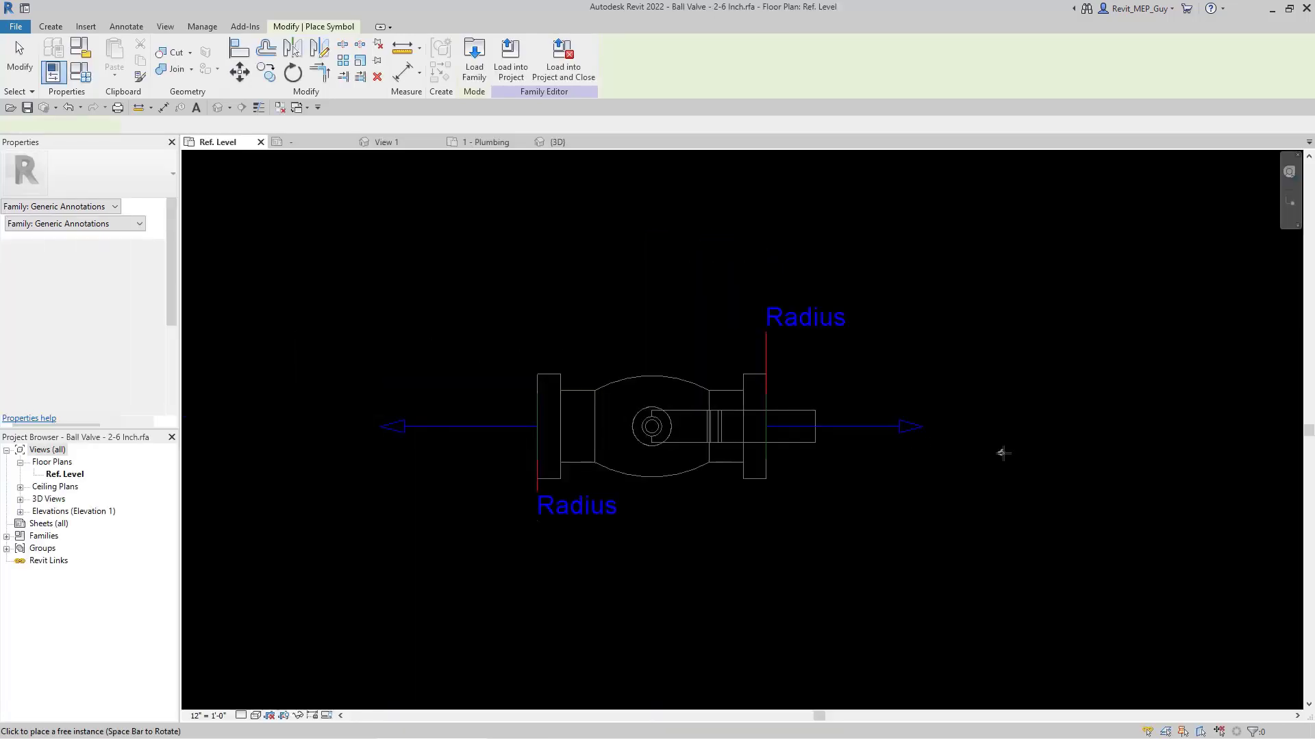
pyautogui.scroll(6, 758, 445)
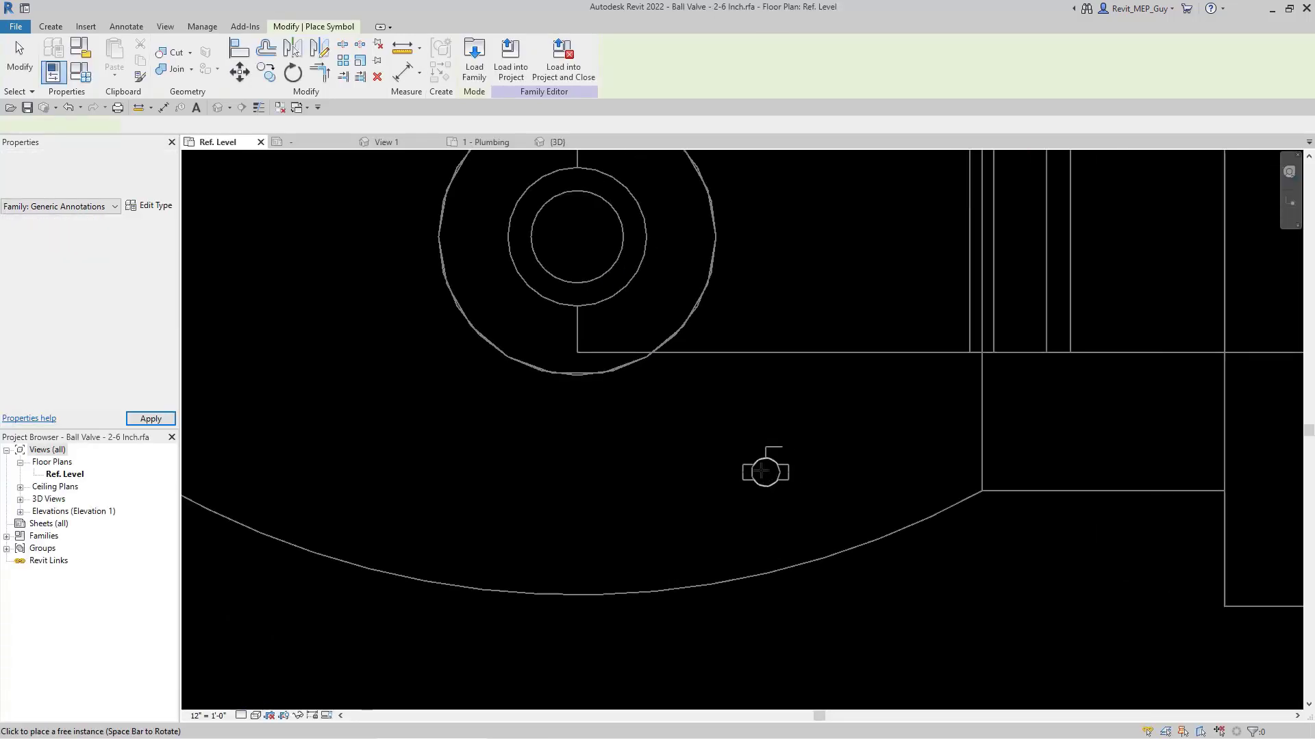
pyautogui.scroll(-4, 761, 471)
pyautogui.scroll(3, 716, 465)
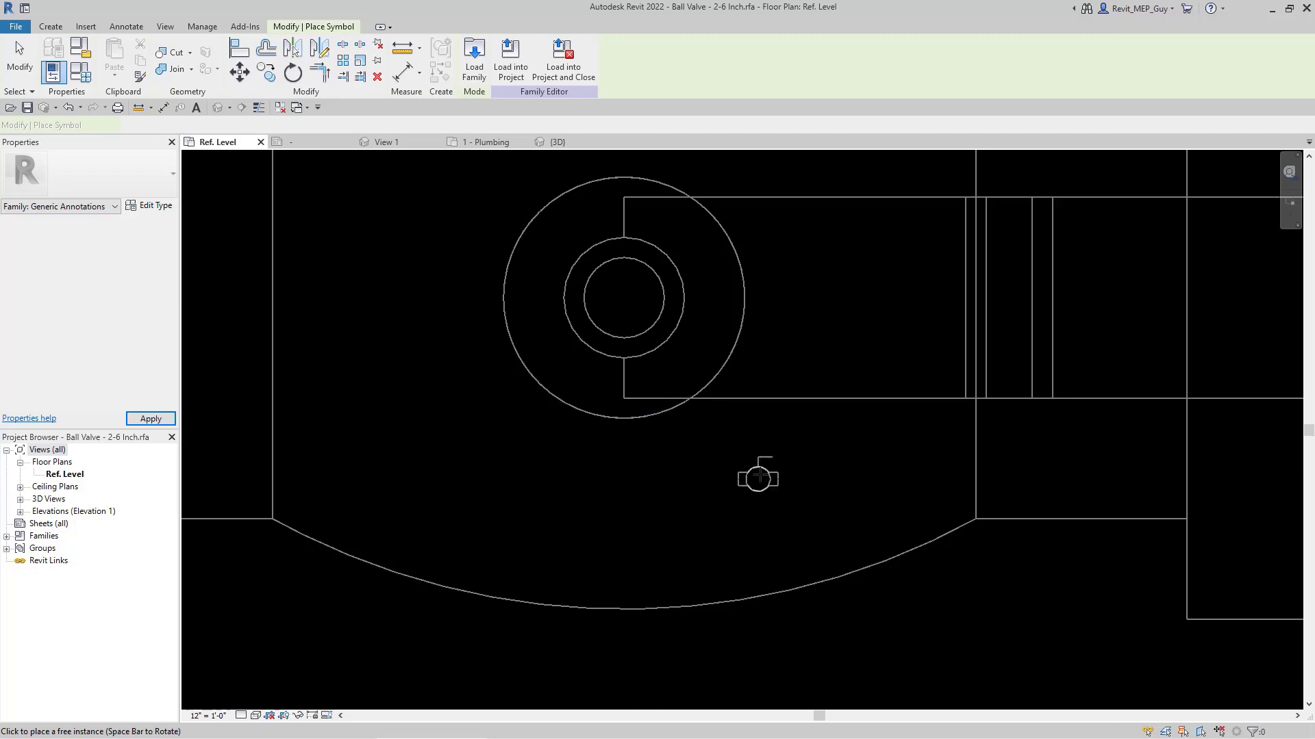
pyautogui.click(761, 479)
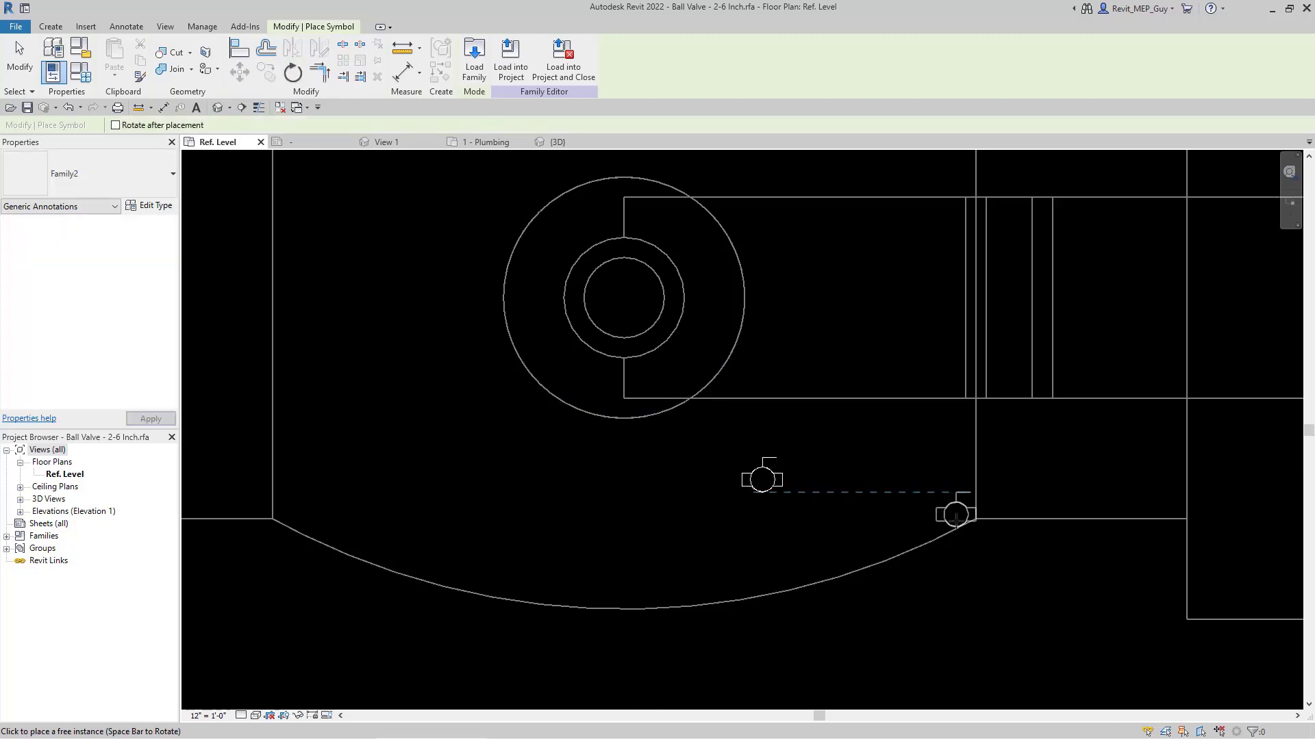
pyautogui.press('Escape')
pyautogui.press('Escape')
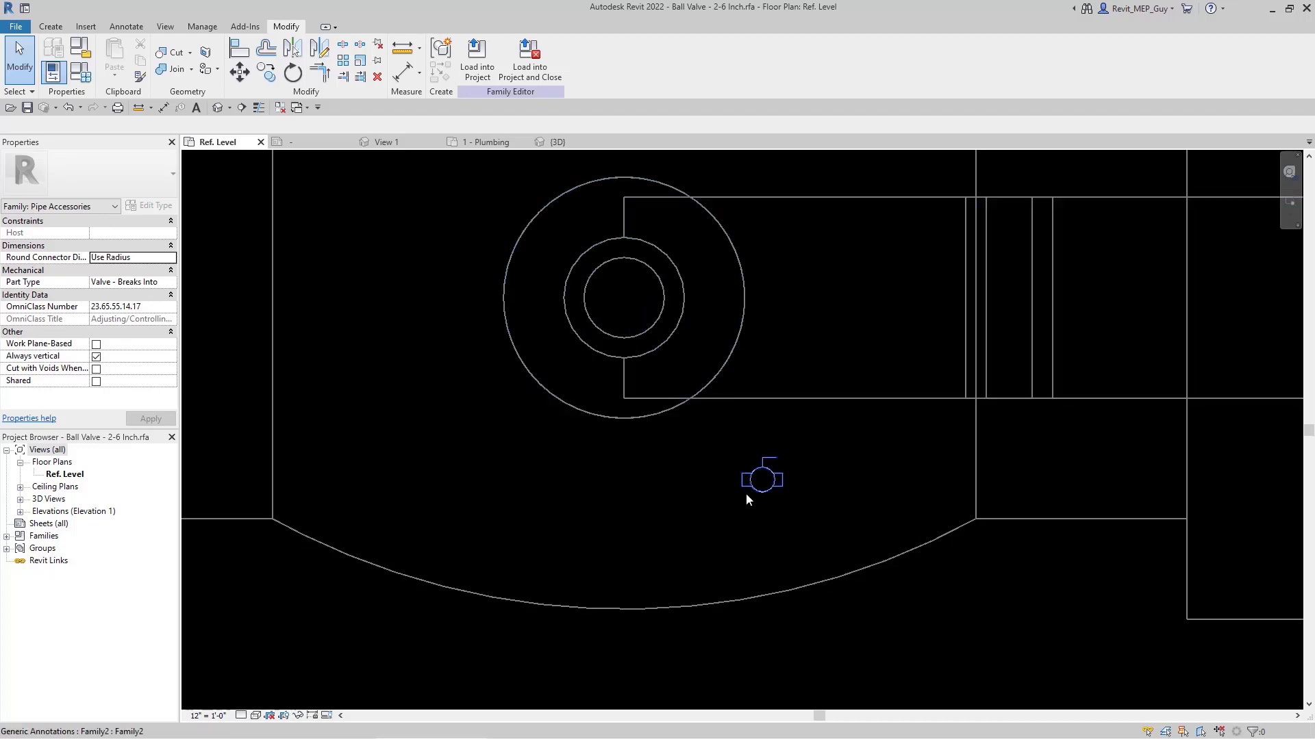
# Make the Reference Lines and Reference Planes annotation categories visible in the Ref. Level floor plan.
pyautogui.press('v')
pyautogui.press('g')
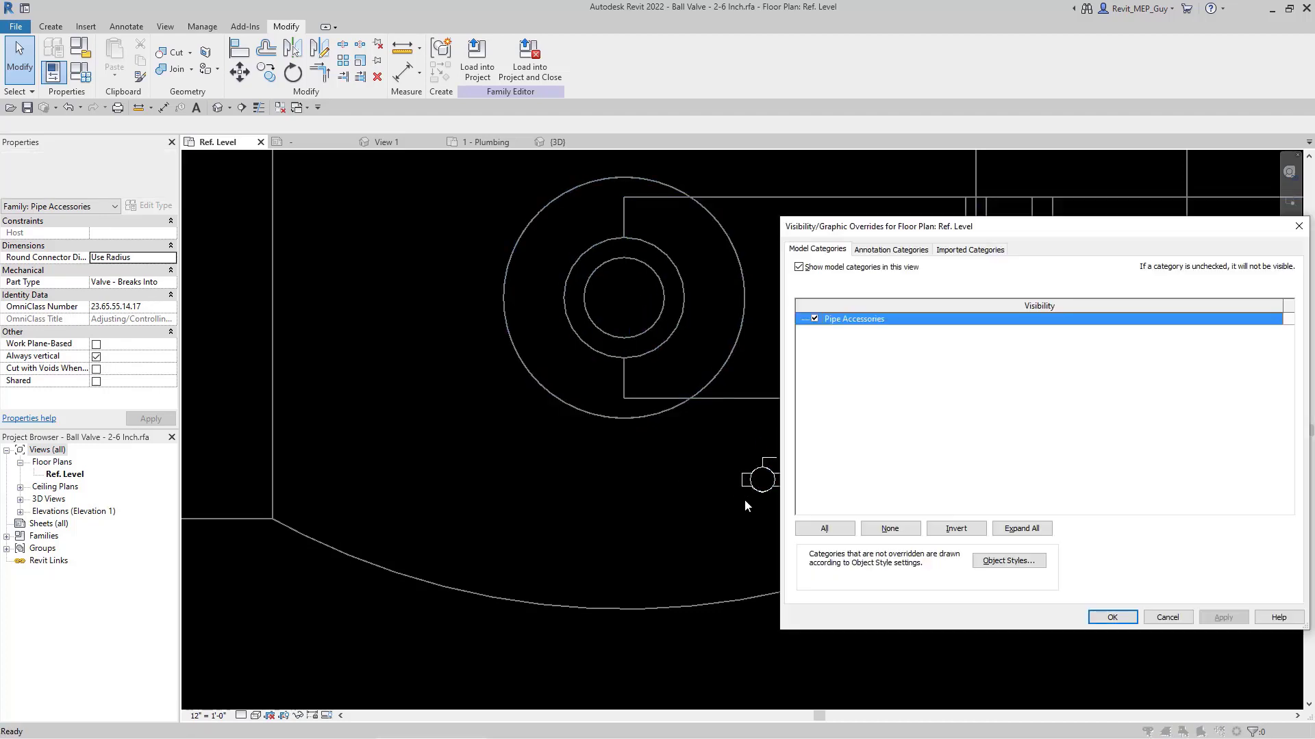
pyautogui.moveTo(939, 223); pyautogui.dragTo(964, 186)
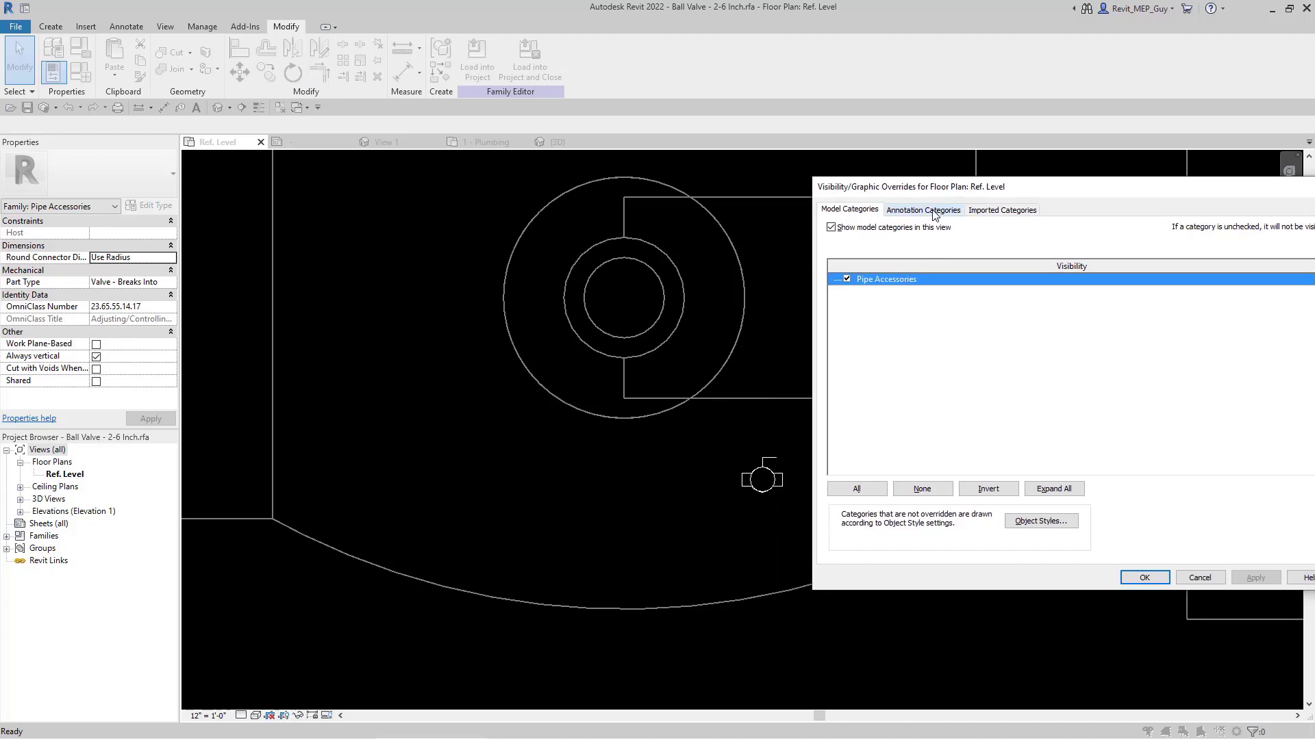
pyautogui.click(932, 211)
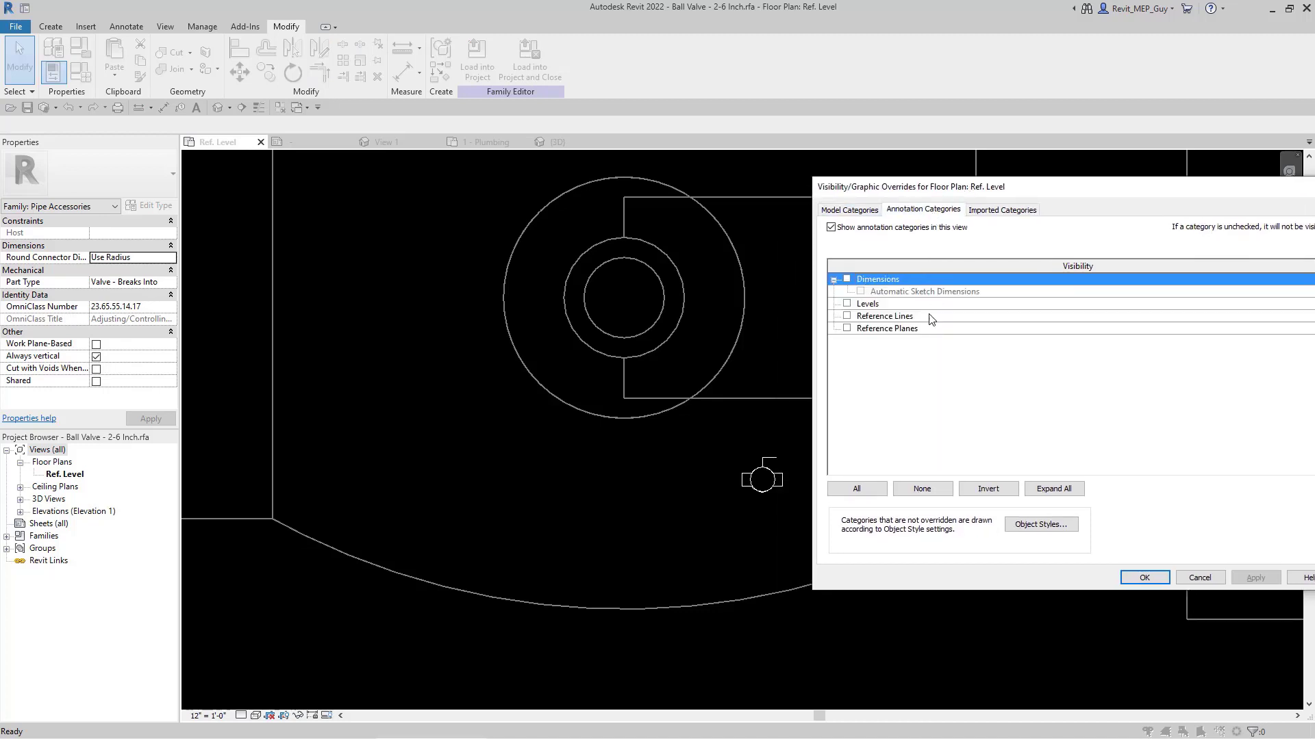
pyautogui.click(848, 316)
pyautogui.click(848, 329)
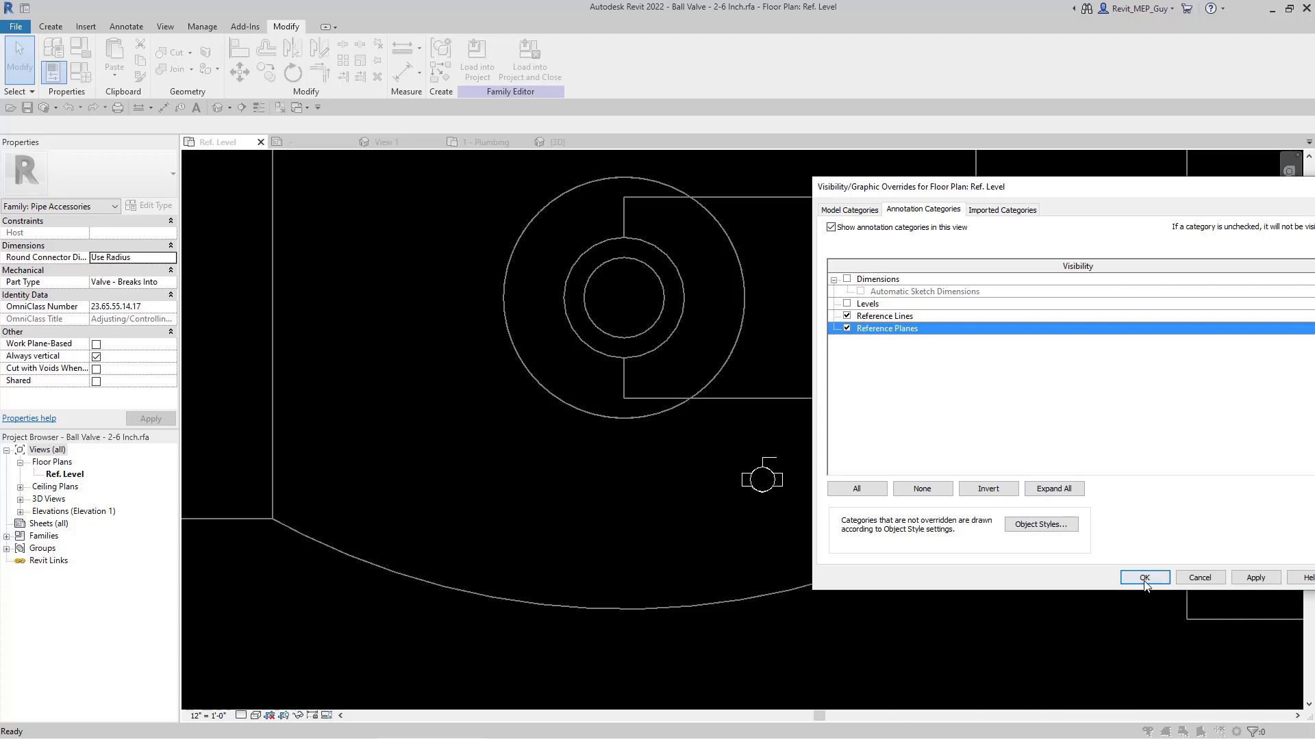
pyautogui.click(1144, 579)
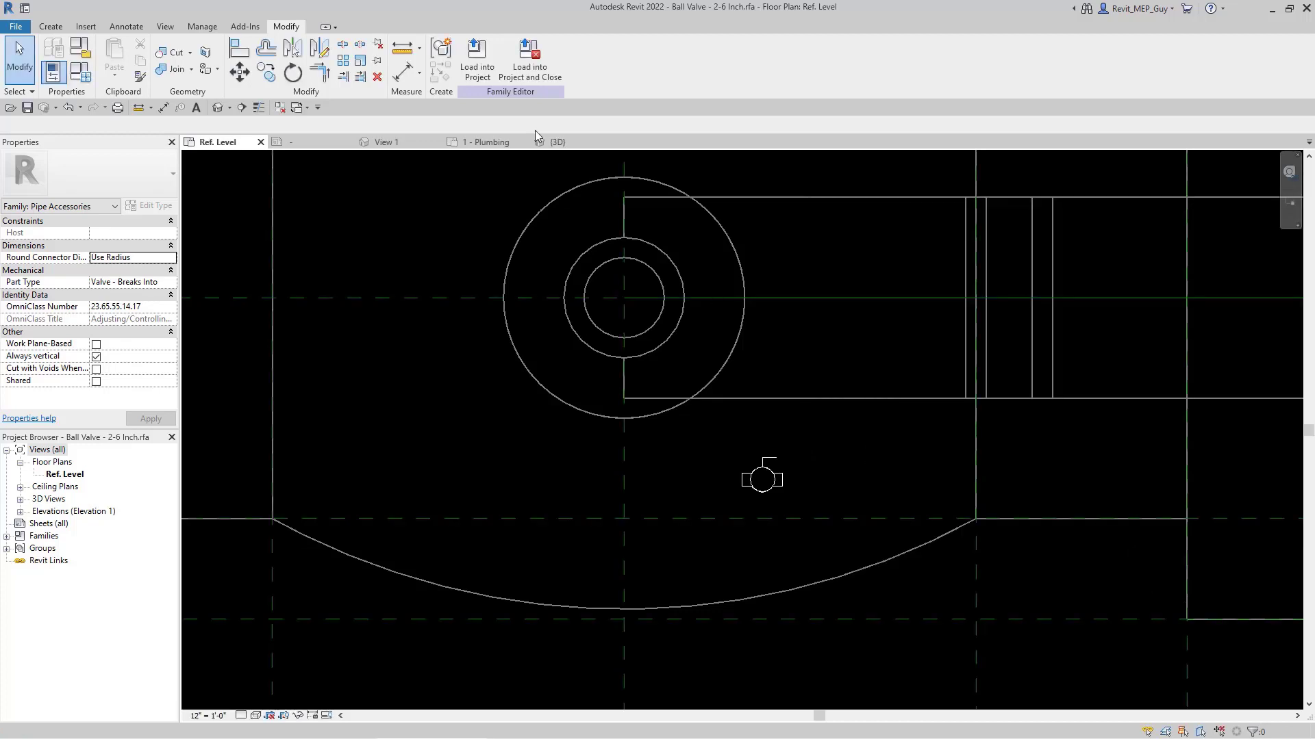
# Align the symbol's horizontal centre reference with the valve's horizontal centre reference plane and lock the alignment.
pyautogui.click(239, 49)
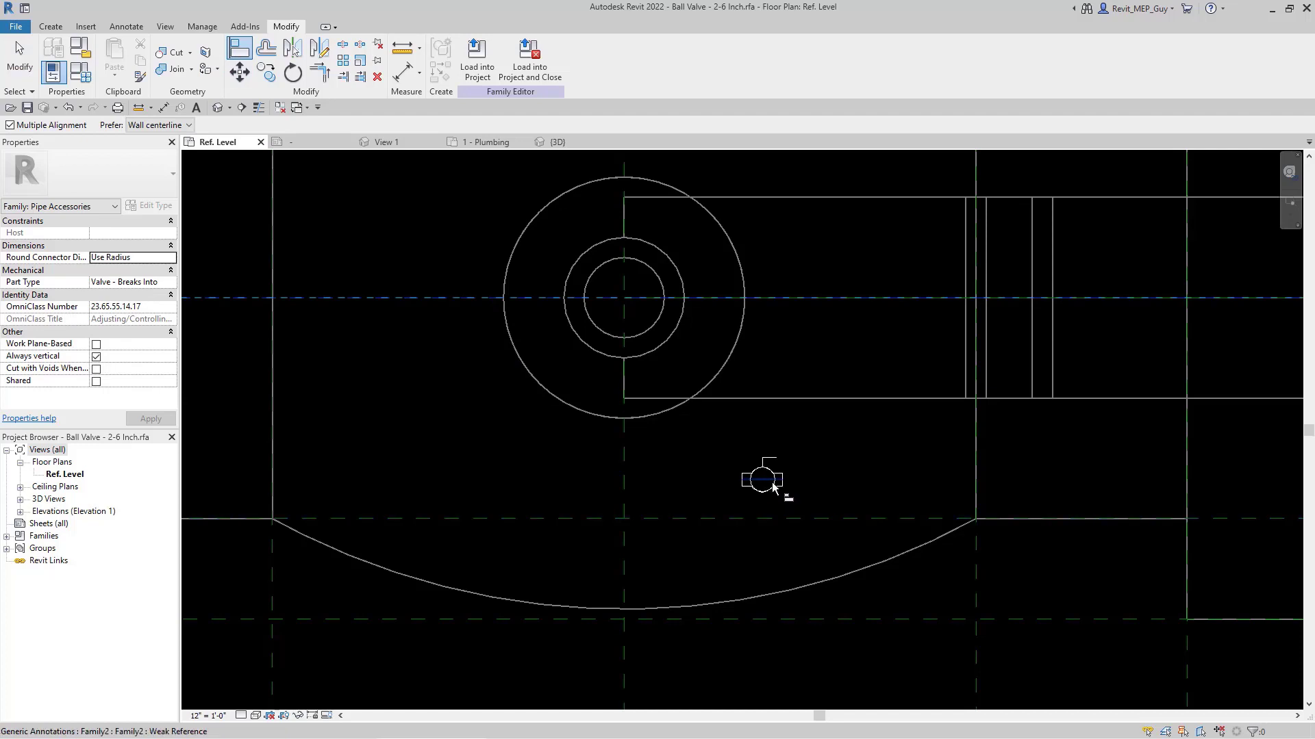
pyautogui.scroll(5, 764, 484)
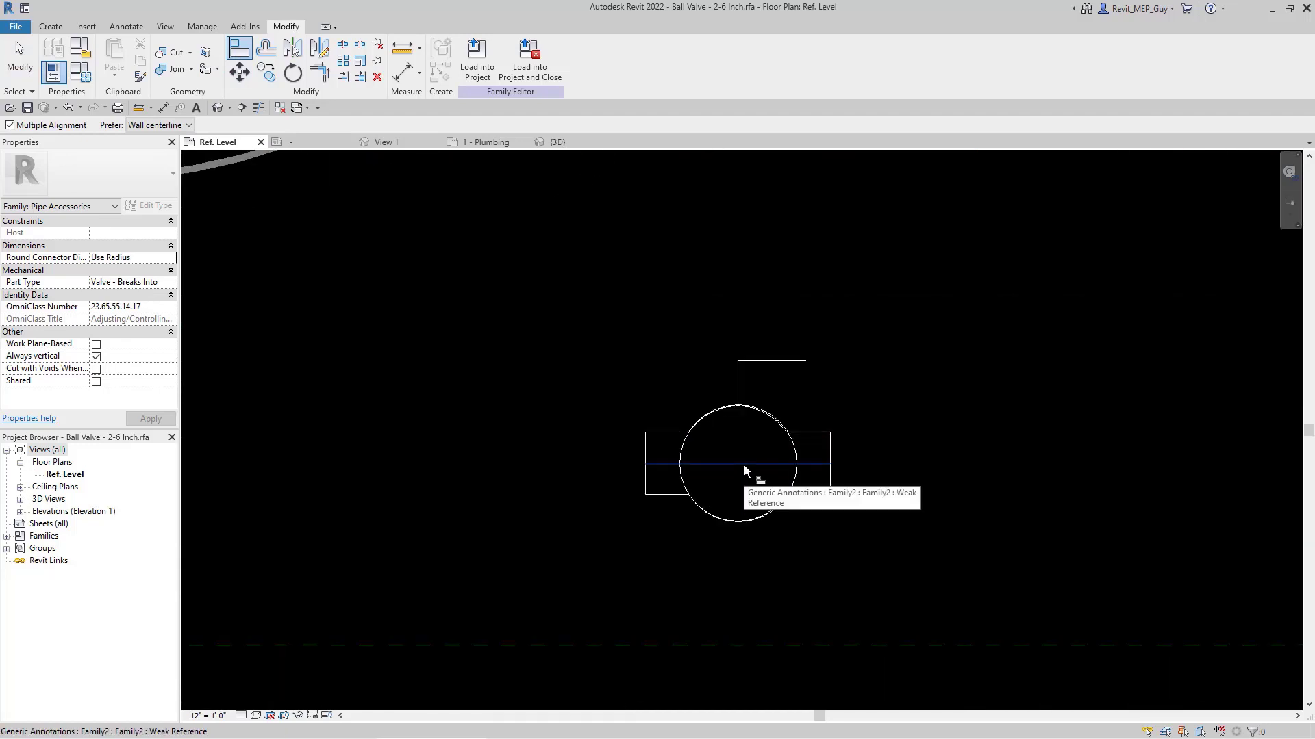
pyautogui.click(744, 465)
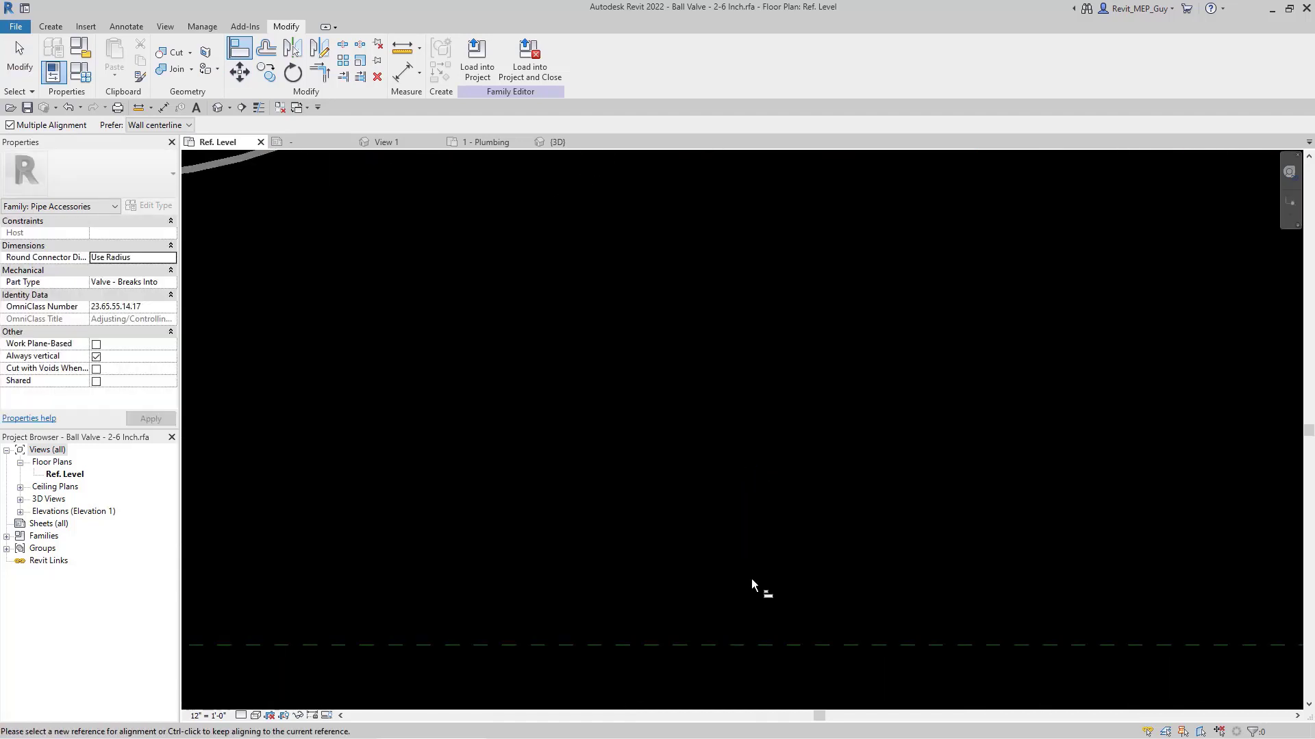
pyautogui.scroll(-5, 750, 575)
pyautogui.scroll(4, 678, 472)
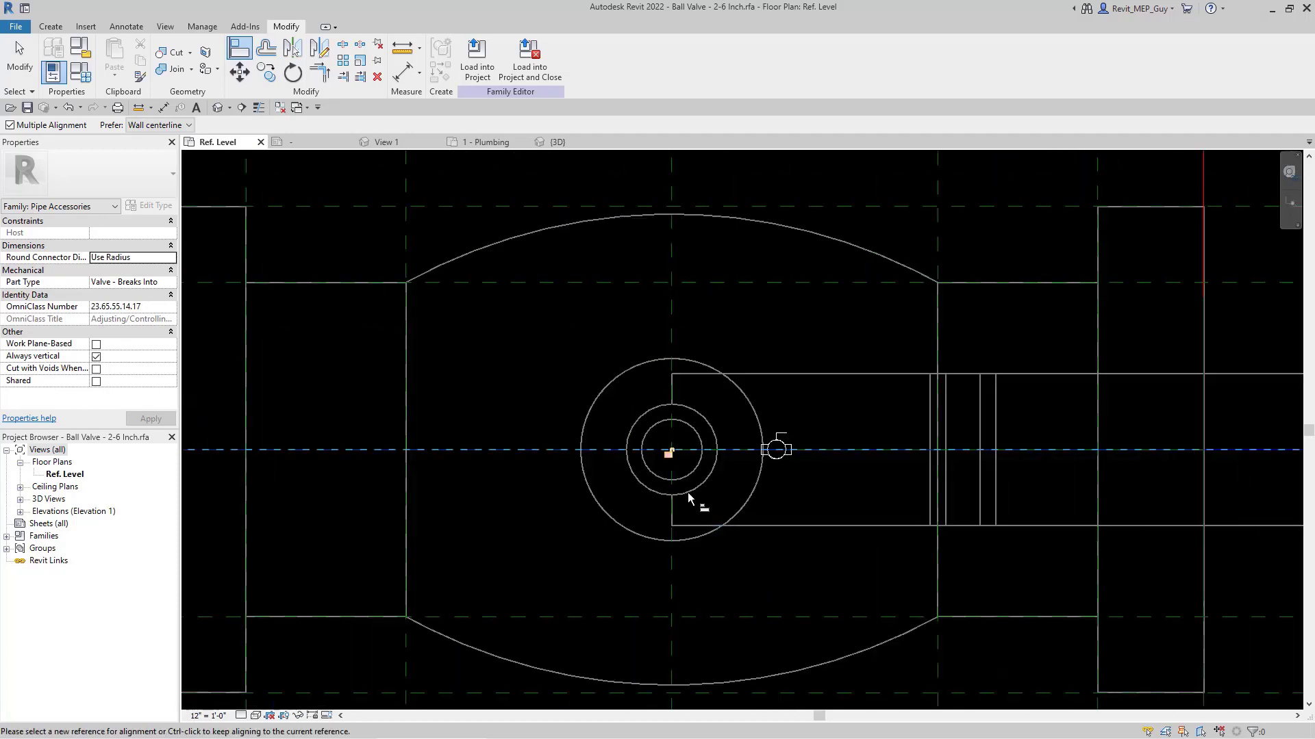
pyautogui.click(662, 424)
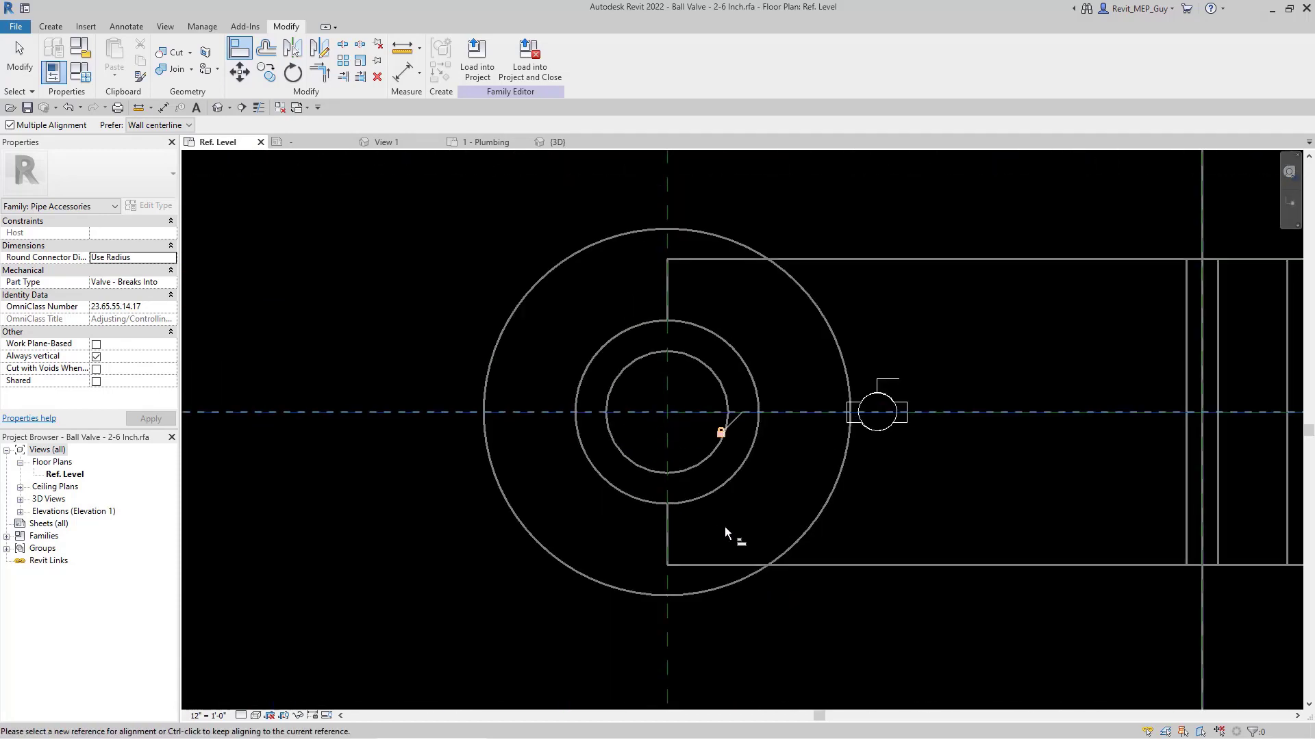
pyautogui.scroll(-2, 725, 527)
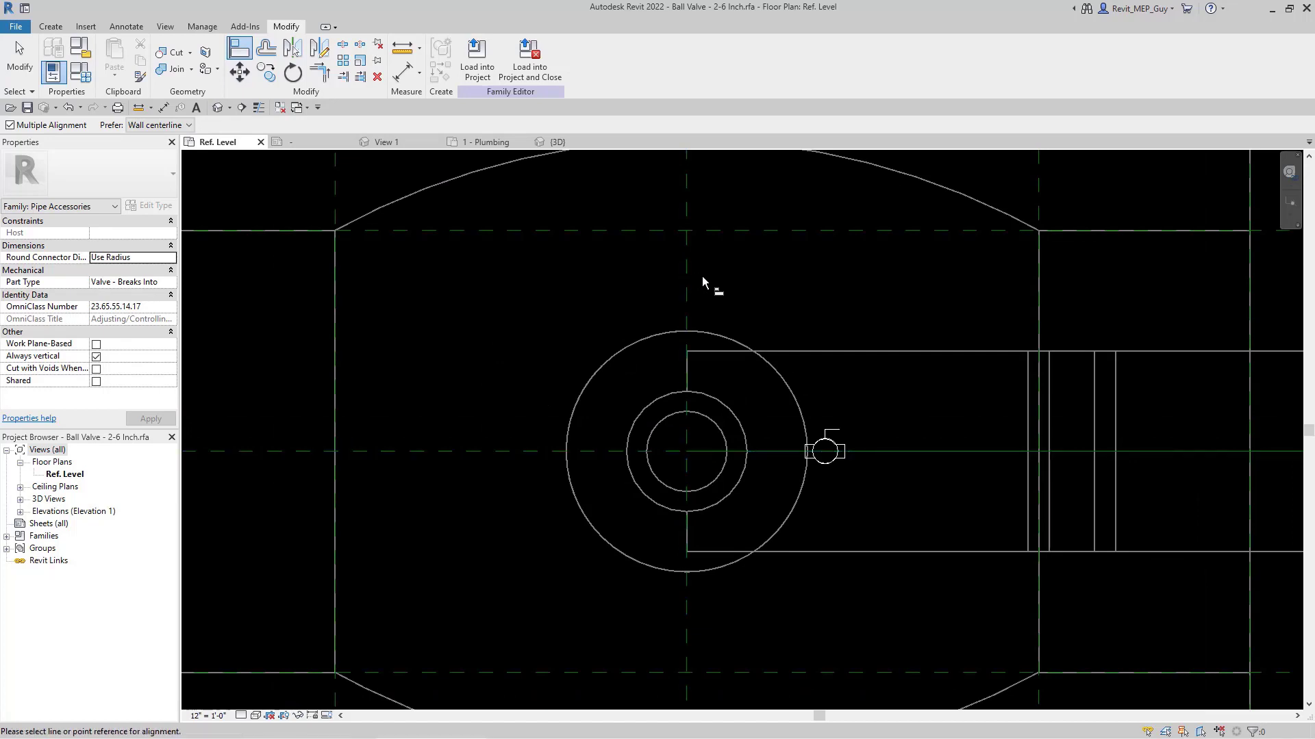
# Align the symbol's vertical centre reference with the valve's vertical centre reference plane and lock the alignment.
pyautogui.click(701, 290)
pyautogui.scroll(2, 808, 466)
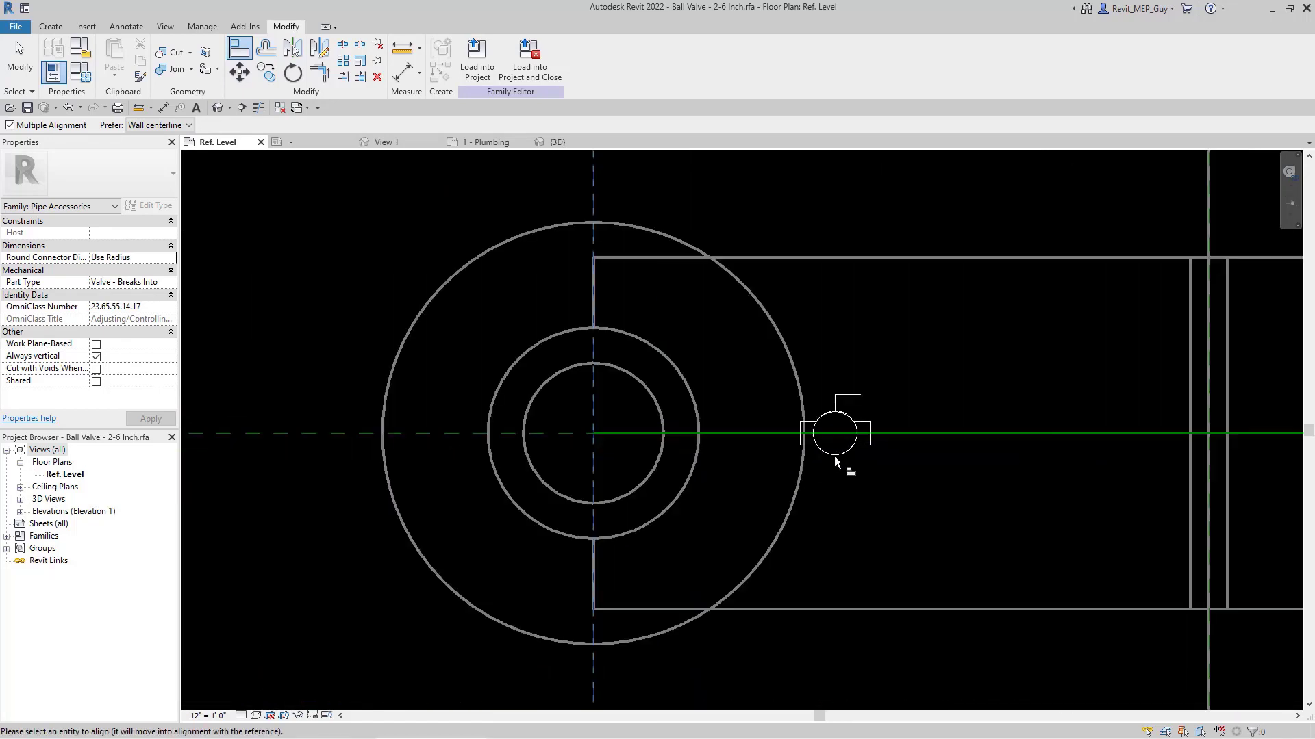
pyautogui.click(835, 427)
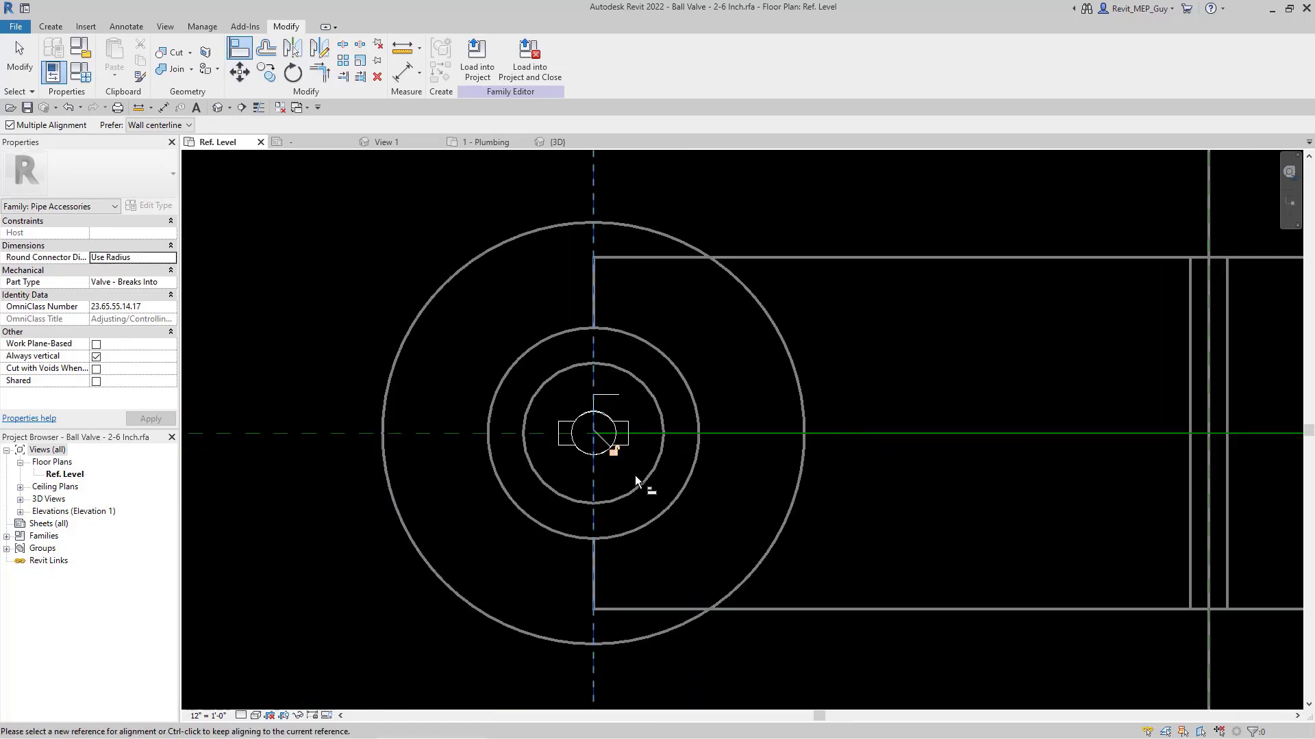
pyautogui.click(614, 452)
pyautogui.scroll(-1, 664, 559)
pyautogui.scroll(-1, 664, 554)
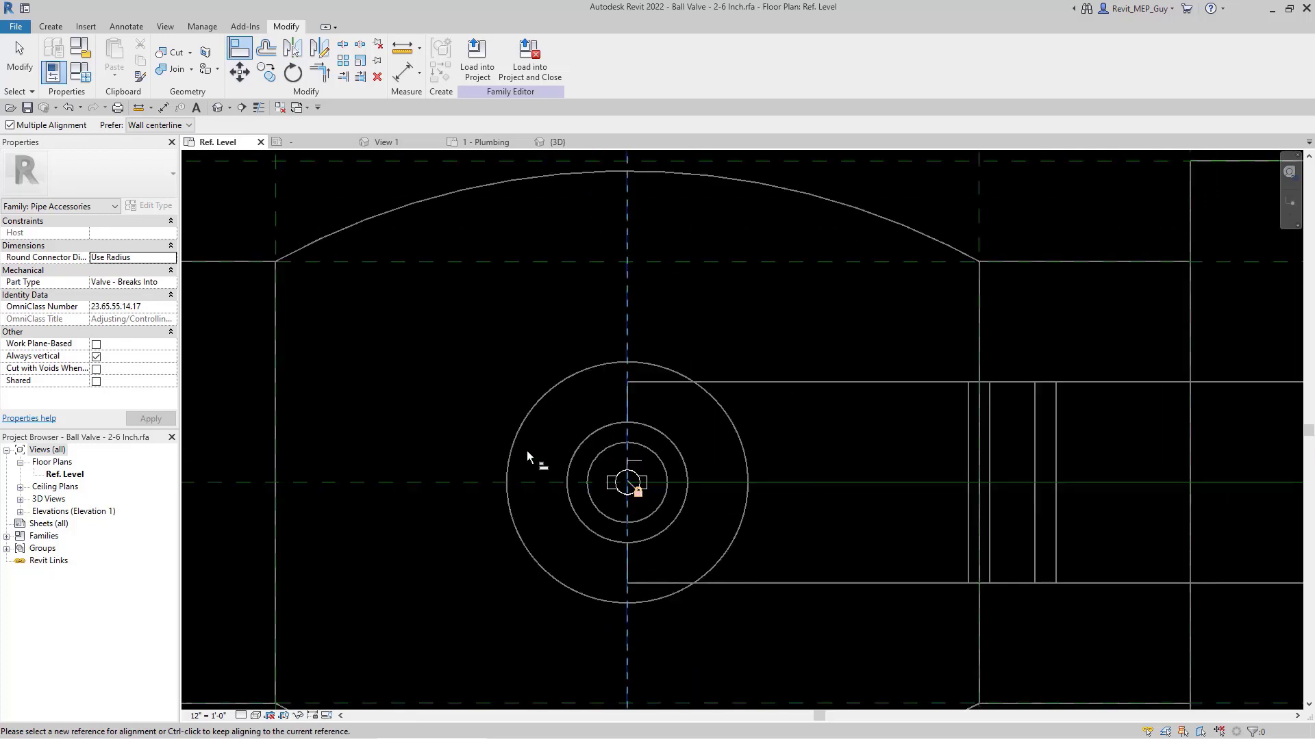
pyautogui.scroll(2, 616, 531)
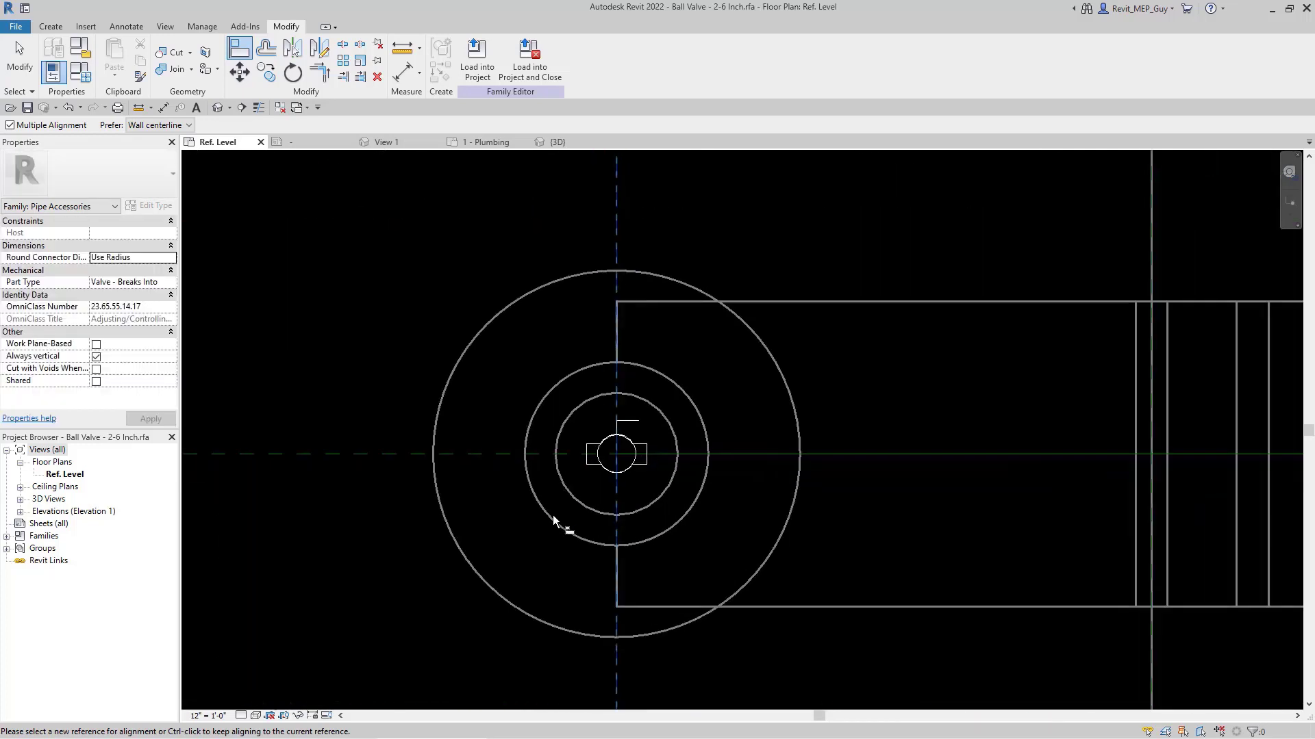
pyautogui.scroll(-4, 695, 410)
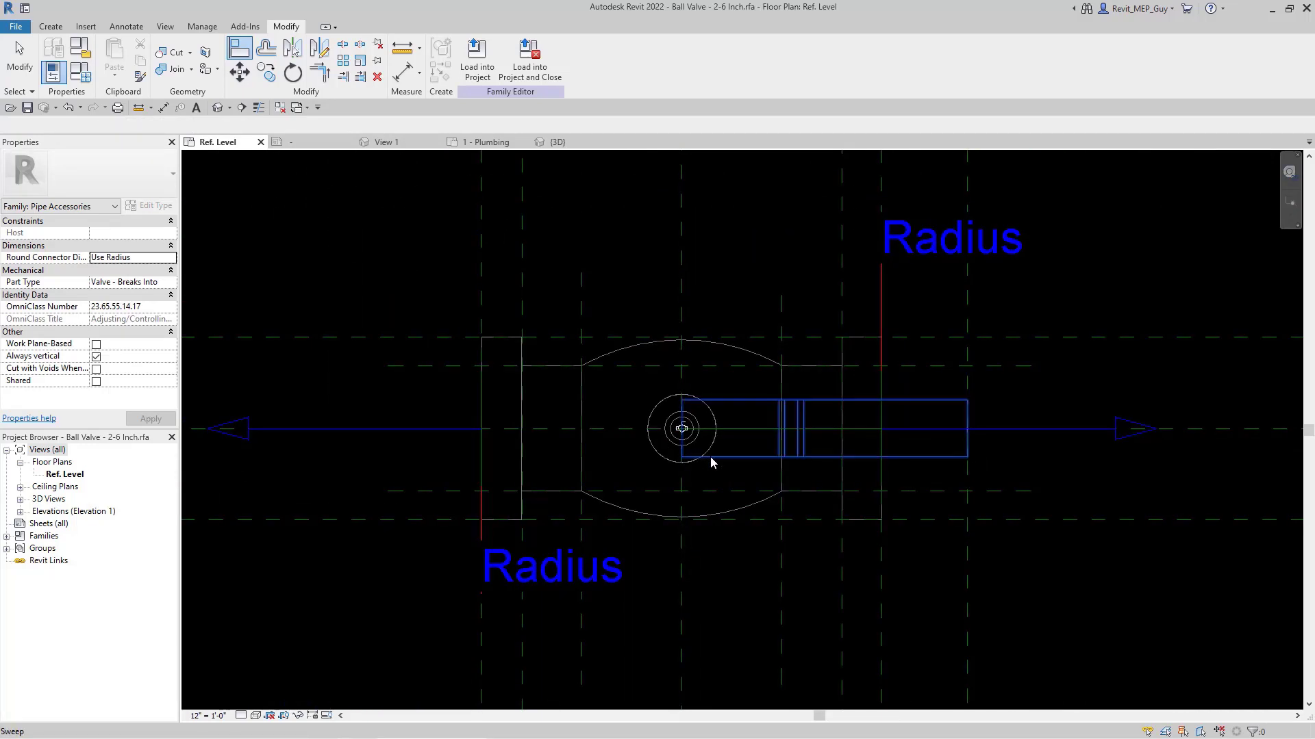
pyautogui.press('Escape')
pyautogui.press('Escape')
pyautogui.moveTo(826, 528); pyautogui.dragTo(836, 552, button='middle')
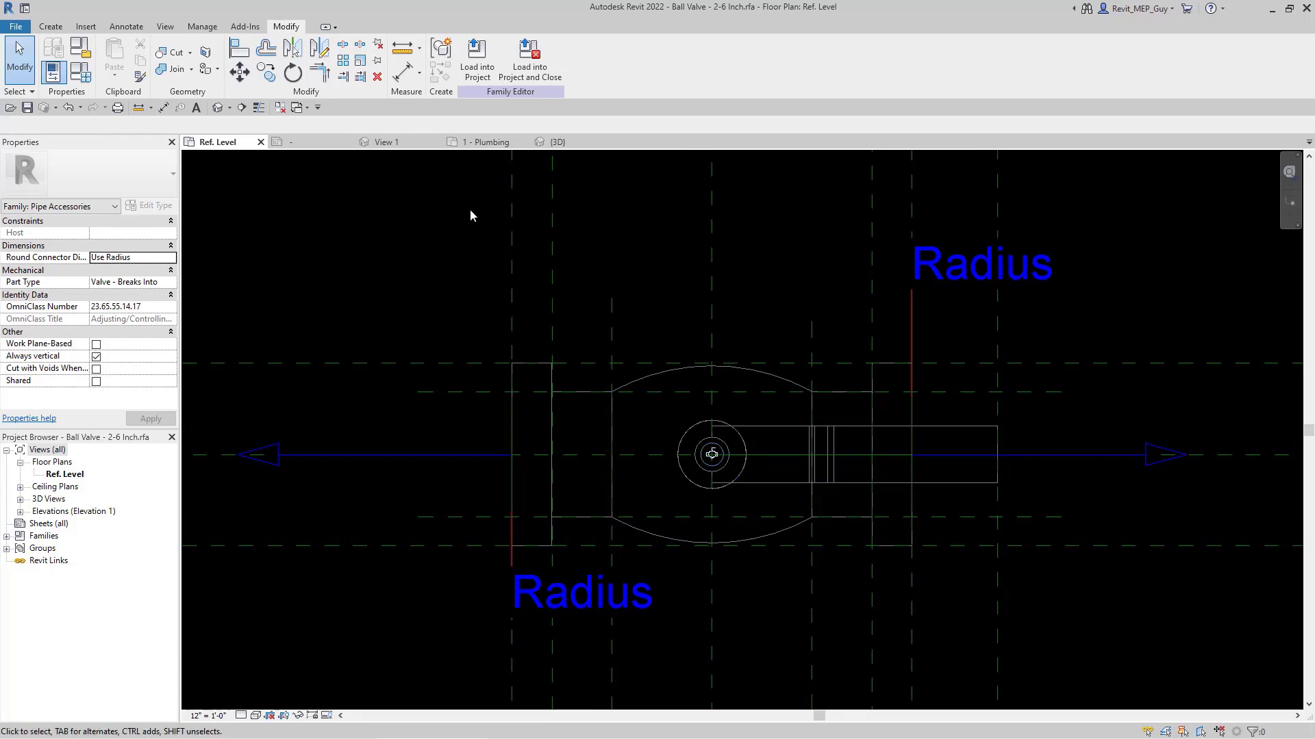
# Close the generic annotation family and return to the placed symbol at the centre of the ball valve's Ref. Level plan.
pyautogui.click(316, 143)
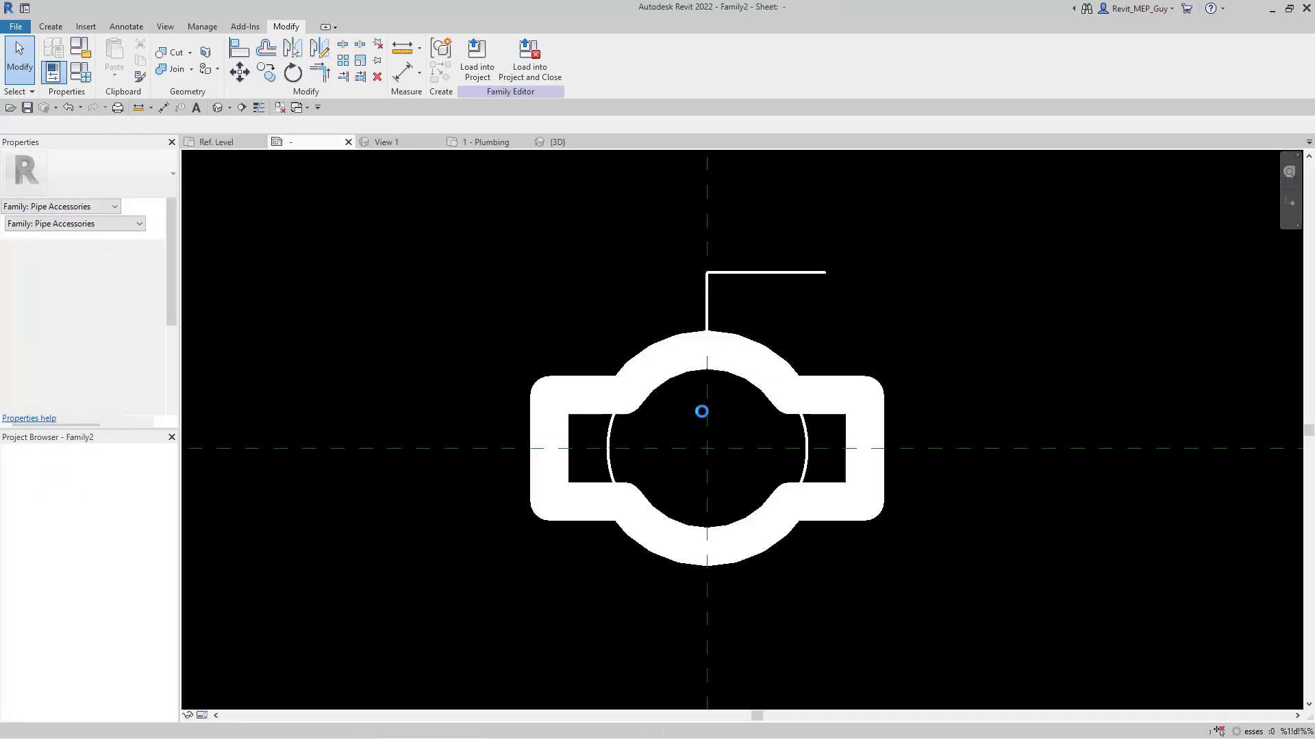
pyautogui.scroll(-2, 667, 414)
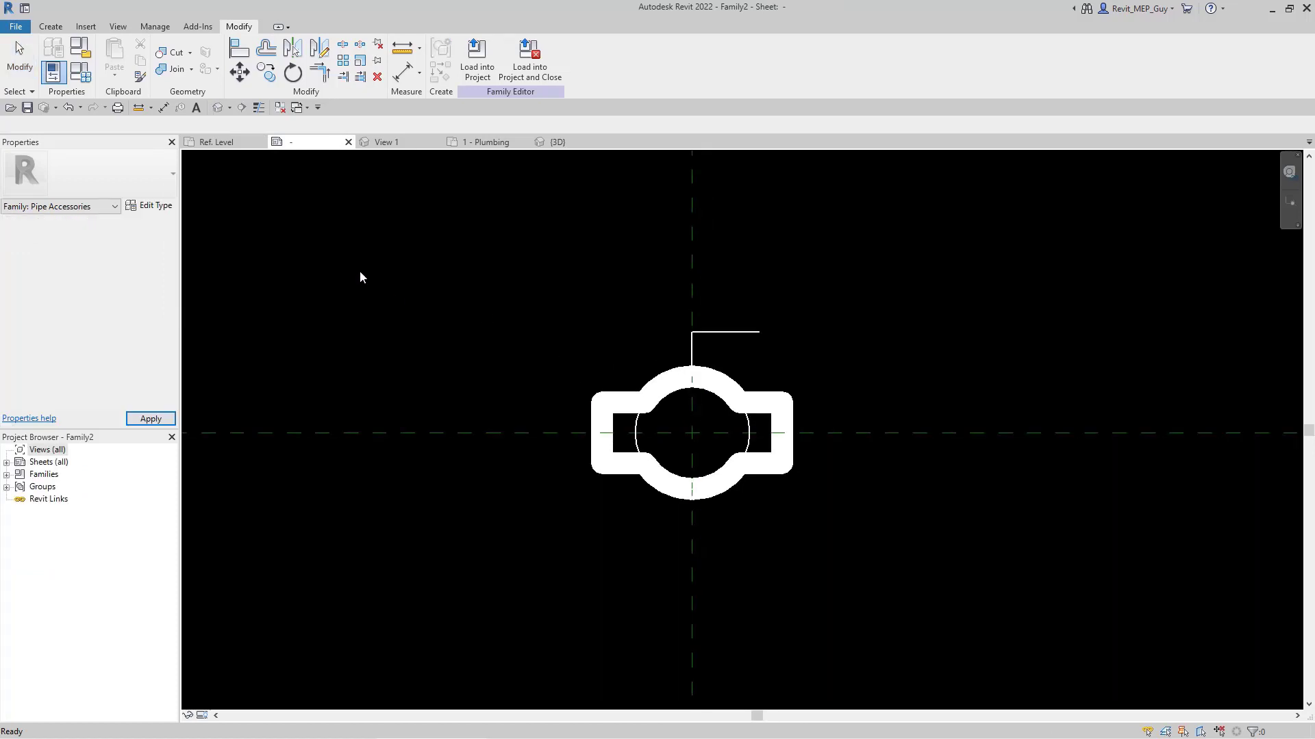
pyautogui.click(347, 143)
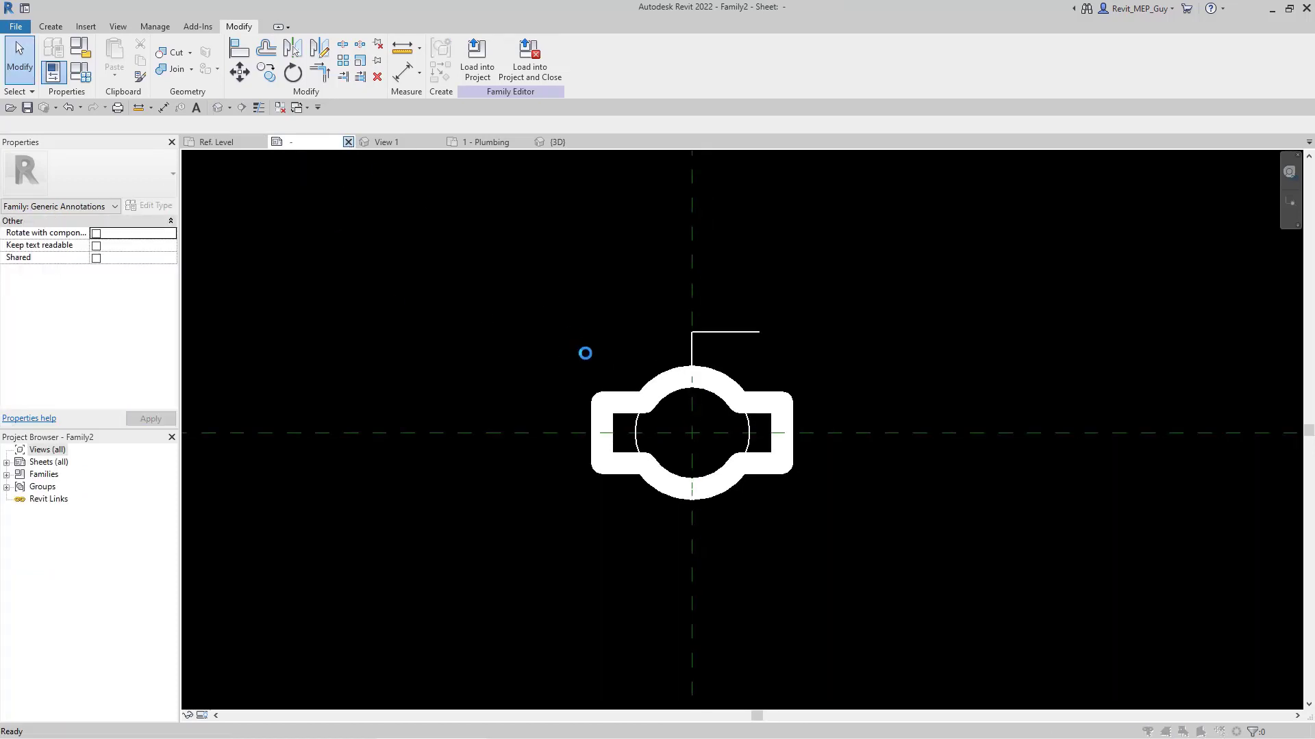
pyautogui.click(687, 378)
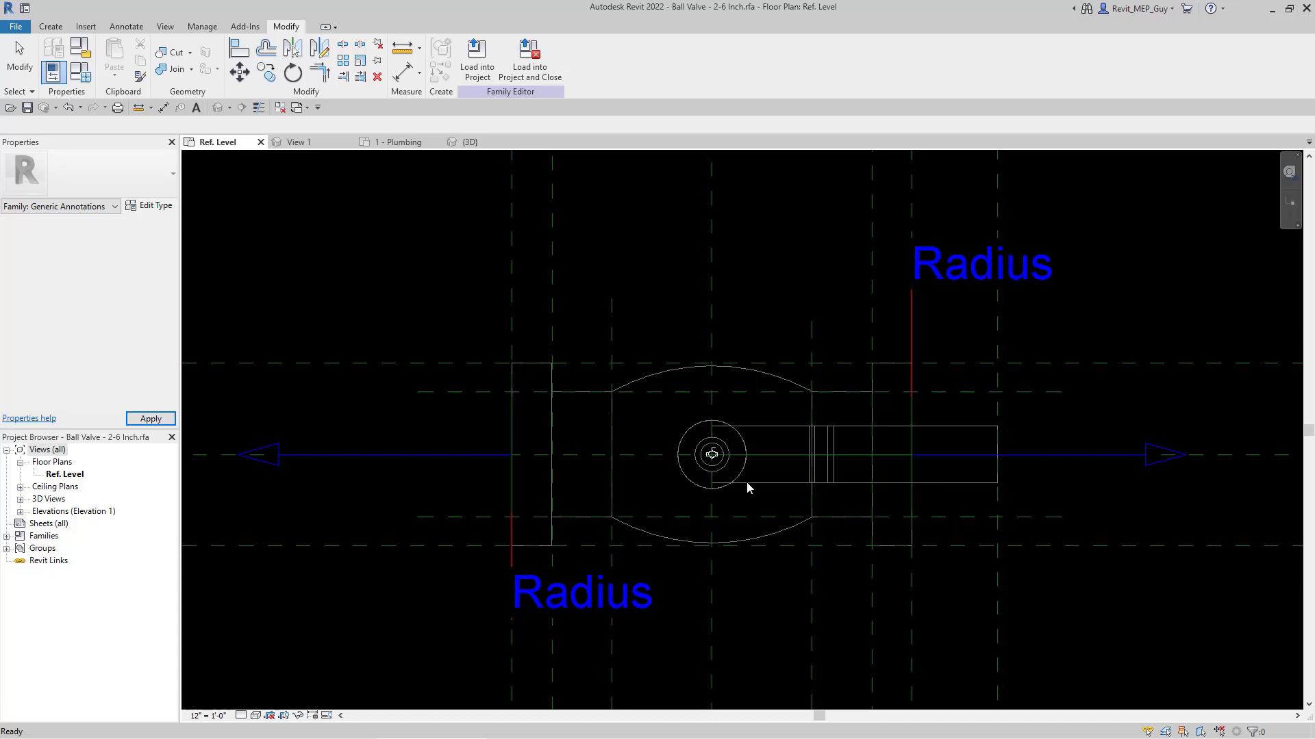
pyautogui.scroll(6, 747, 482)
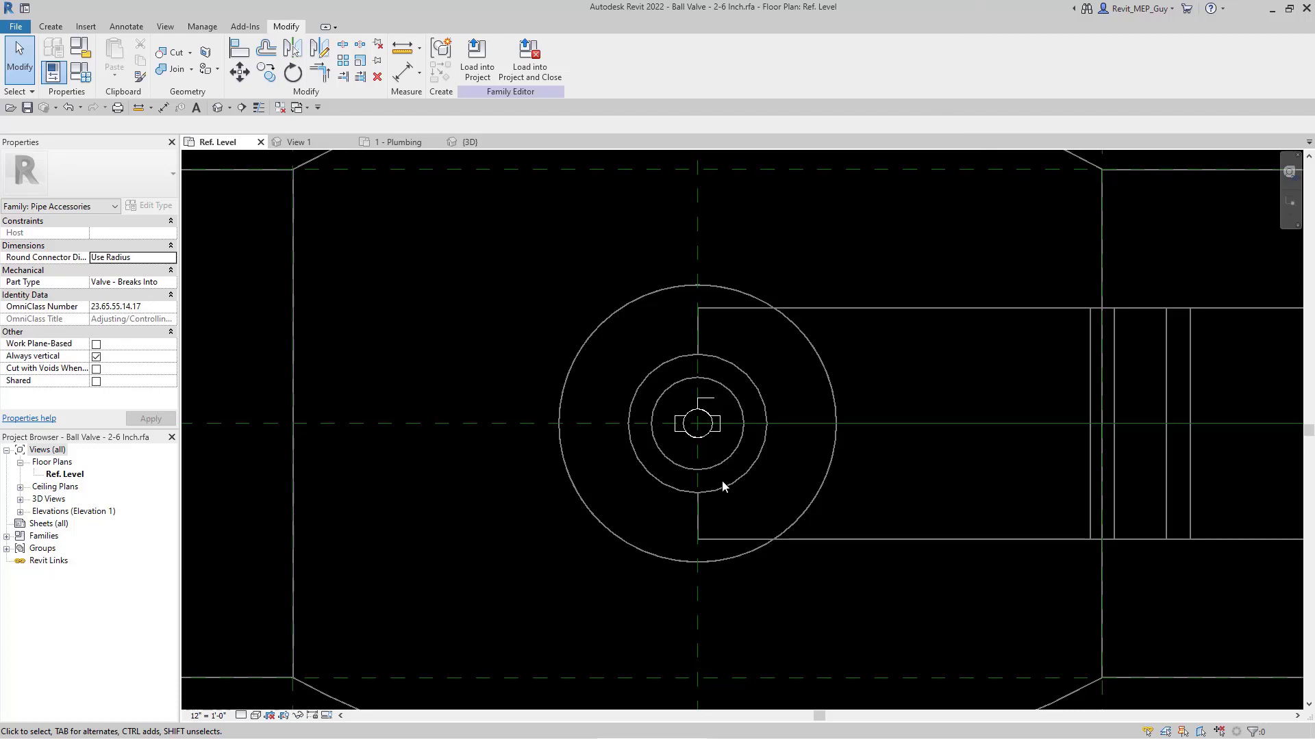
# Place the ball valve family's Ref. Level view side by side with the project's 1 - Plumbing plan.
pyautogui.scroll(-5, 722, 481)
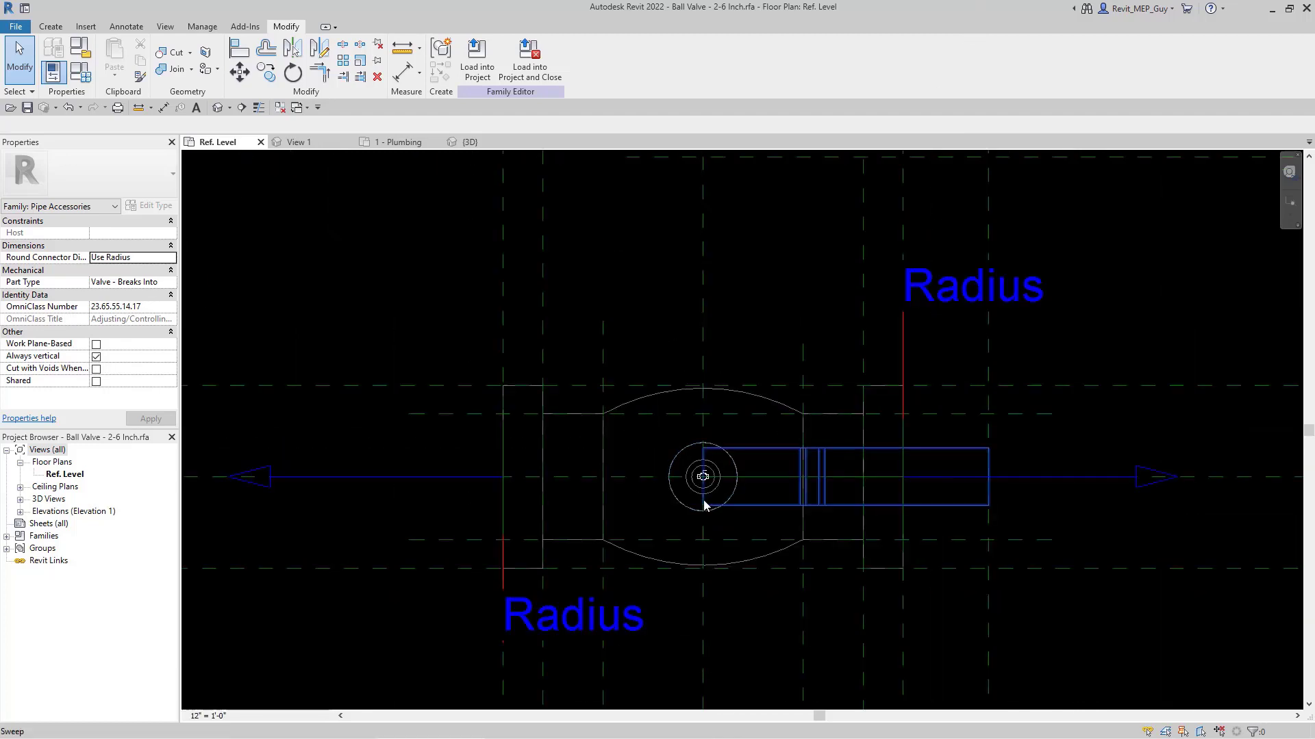
pyautogui.moveTo(722, 522); pyautogui.dragTo(664, 464, button='middle')
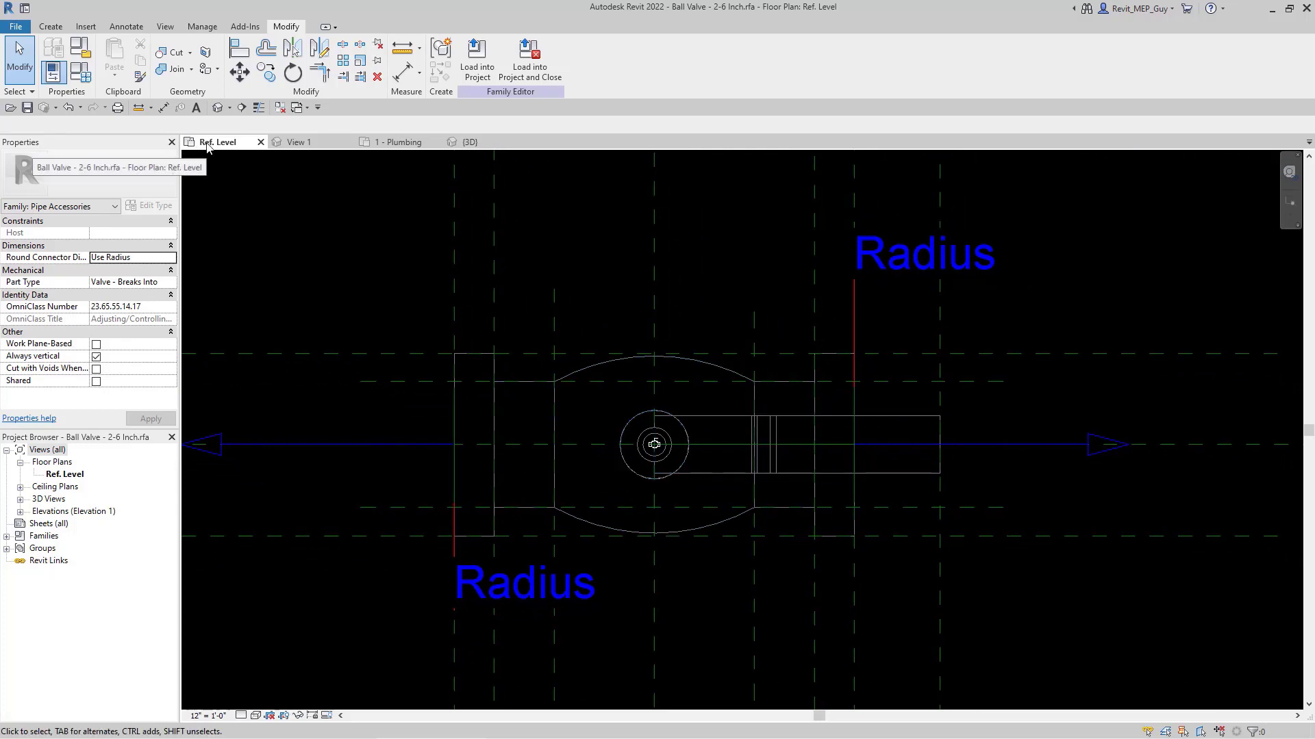
pyautogui.hotkey('ctrl', 'Tab')
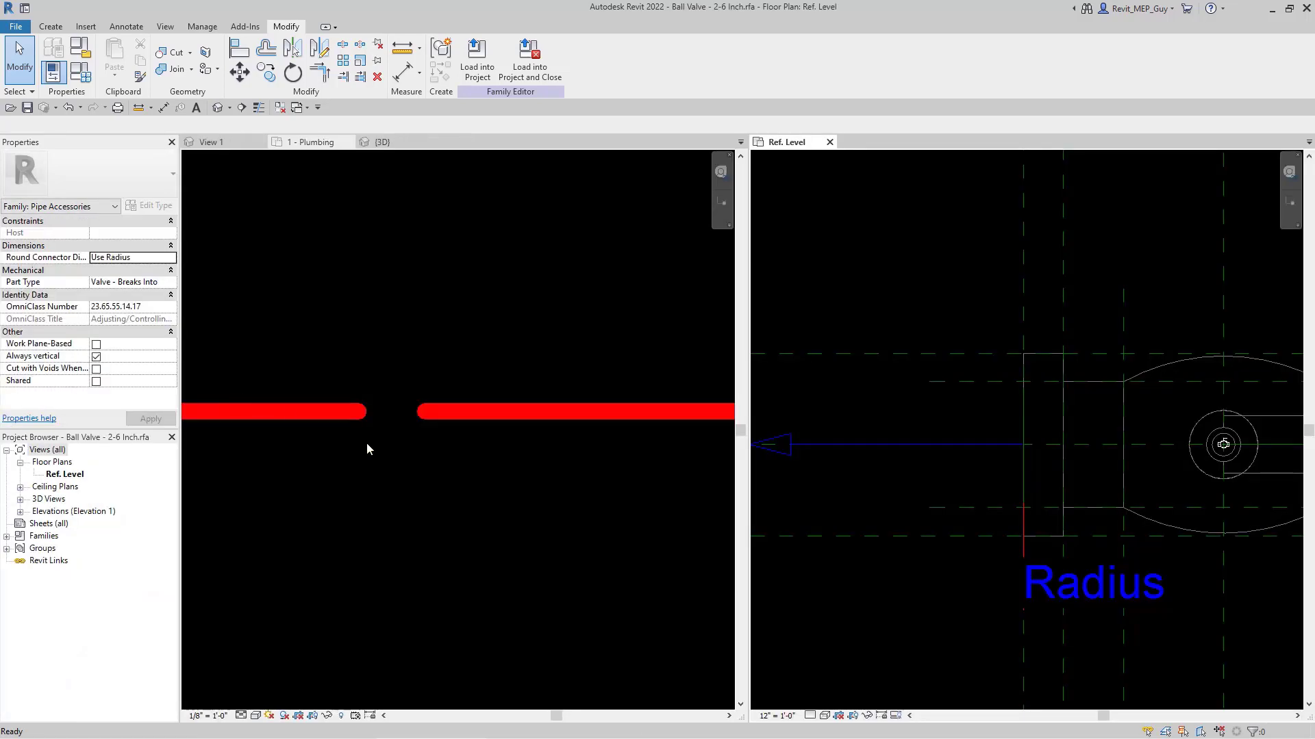
pyautogui.scroll(3, 1049, 425)
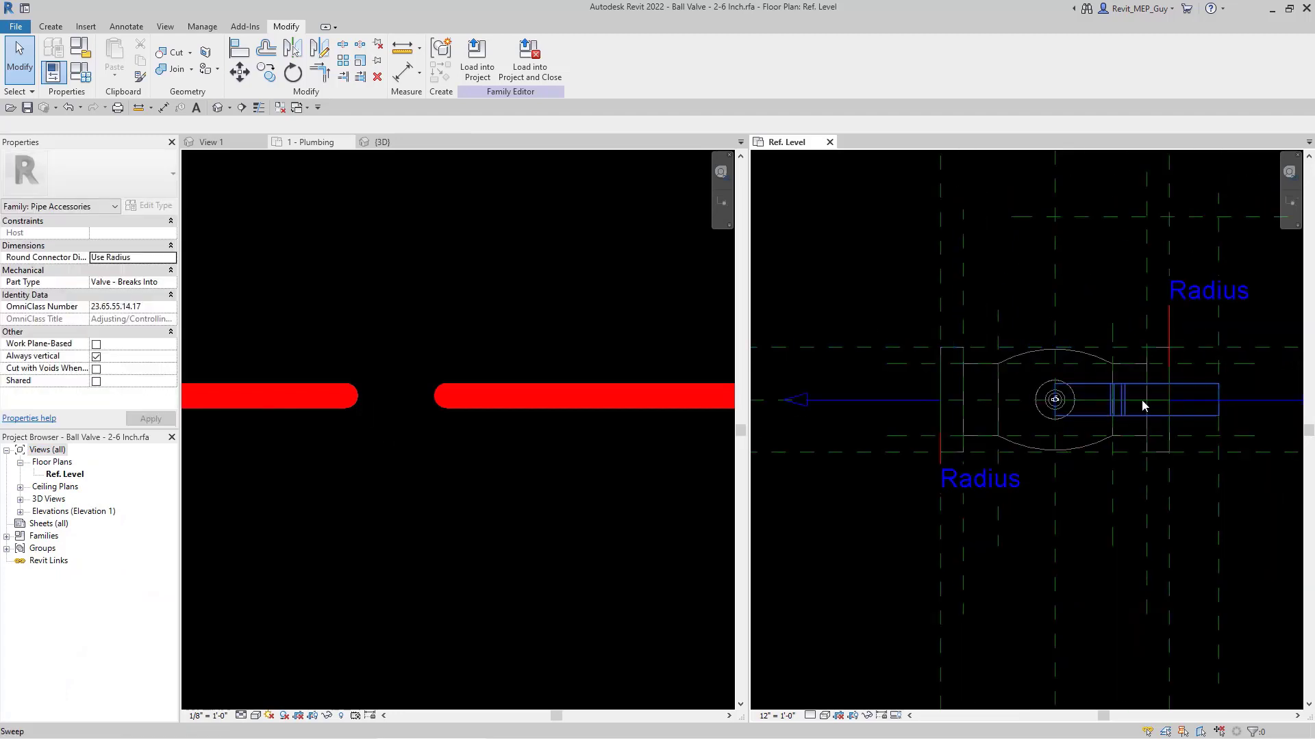
pyautogui.scroll(-1, 1134, 430)
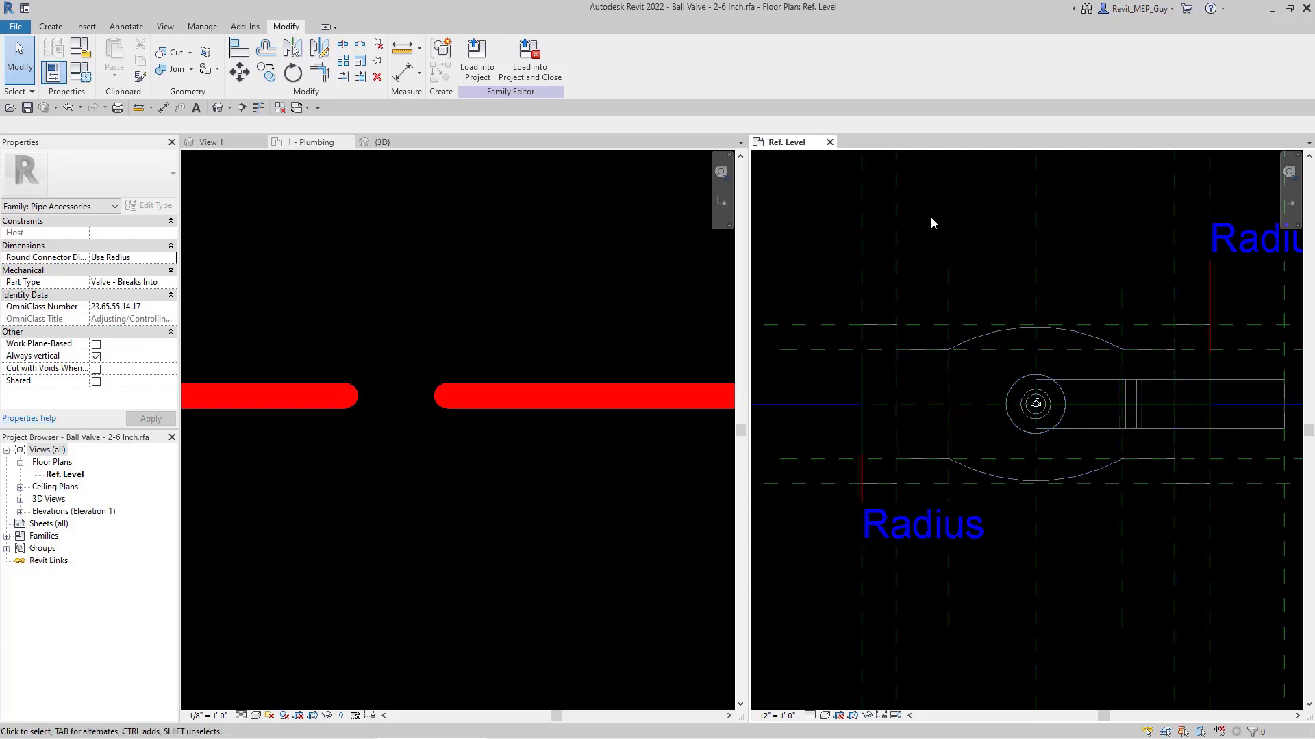
# Load the ball valve family into the project, overwriting the existing version, and check the new symbol in the 1 - Plumbing plan.
pyautogui.click(481, 61)
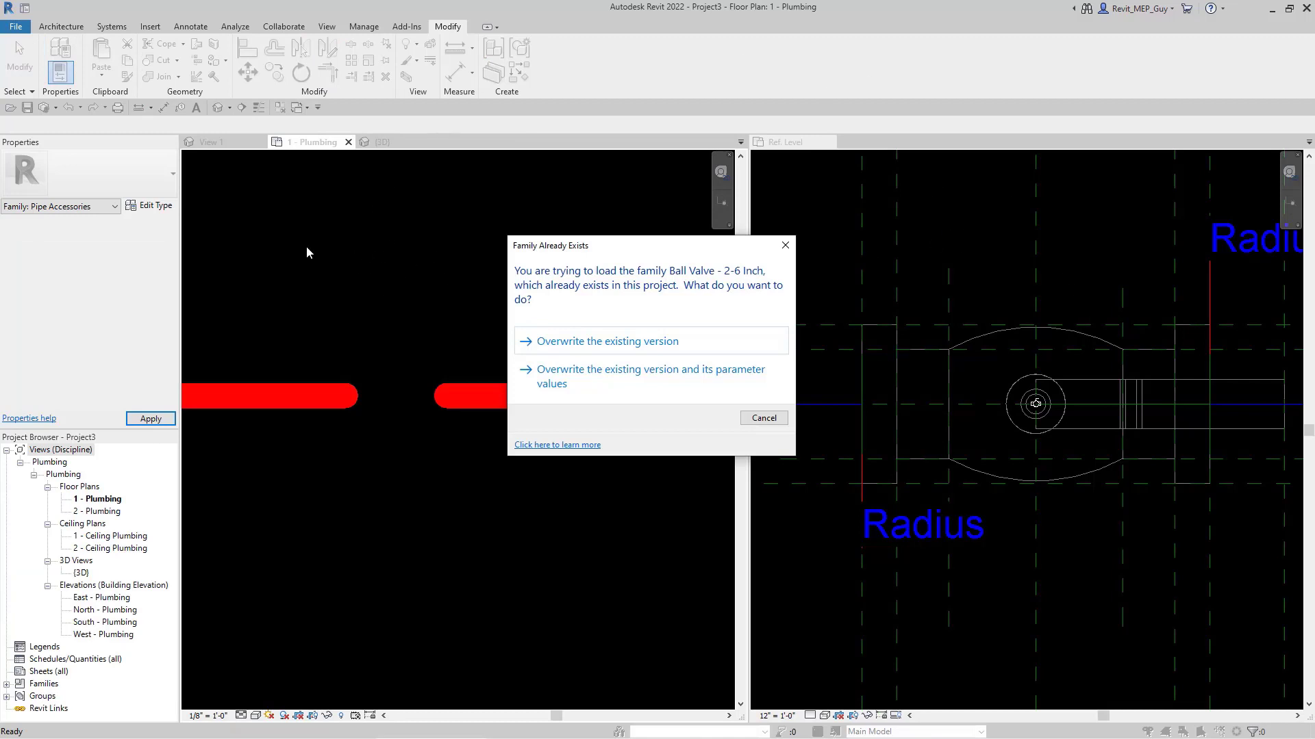
pyautogui.click(608, 345)
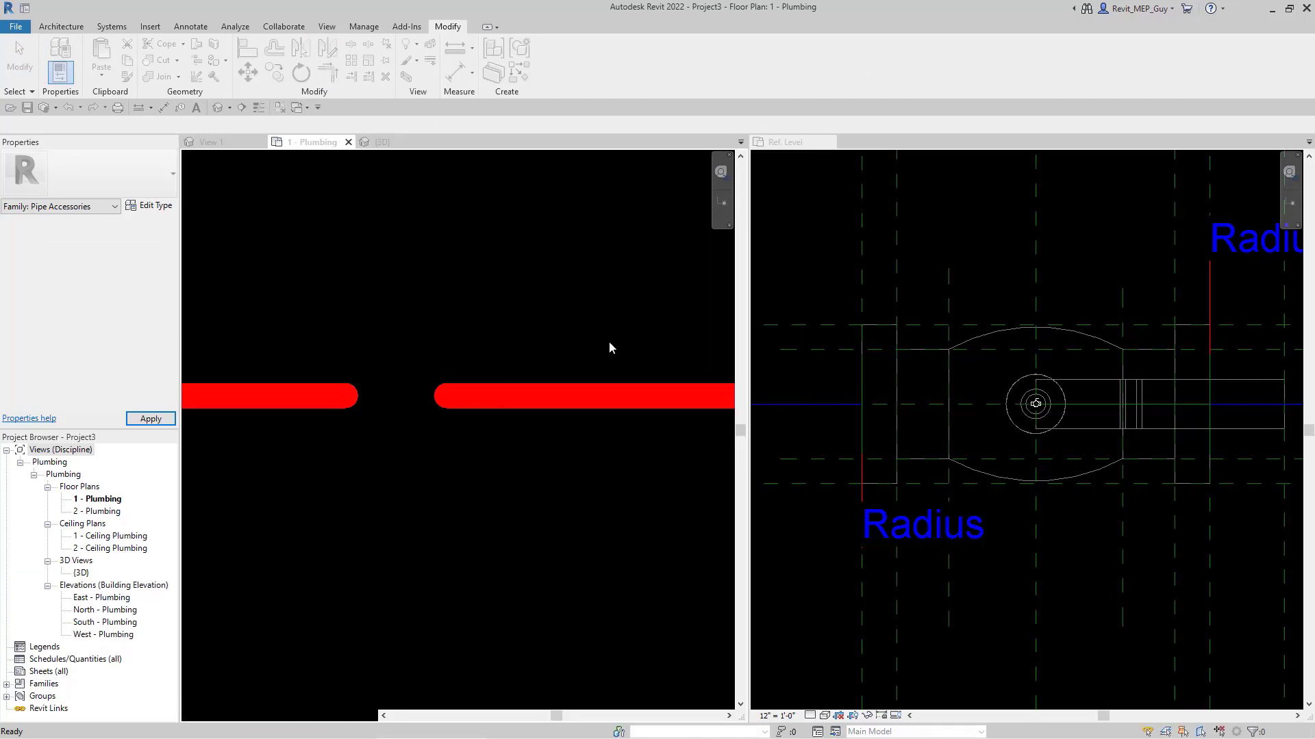
pyautogui.press('Escape')
pyautogui.scroll(-3, 477, 527)
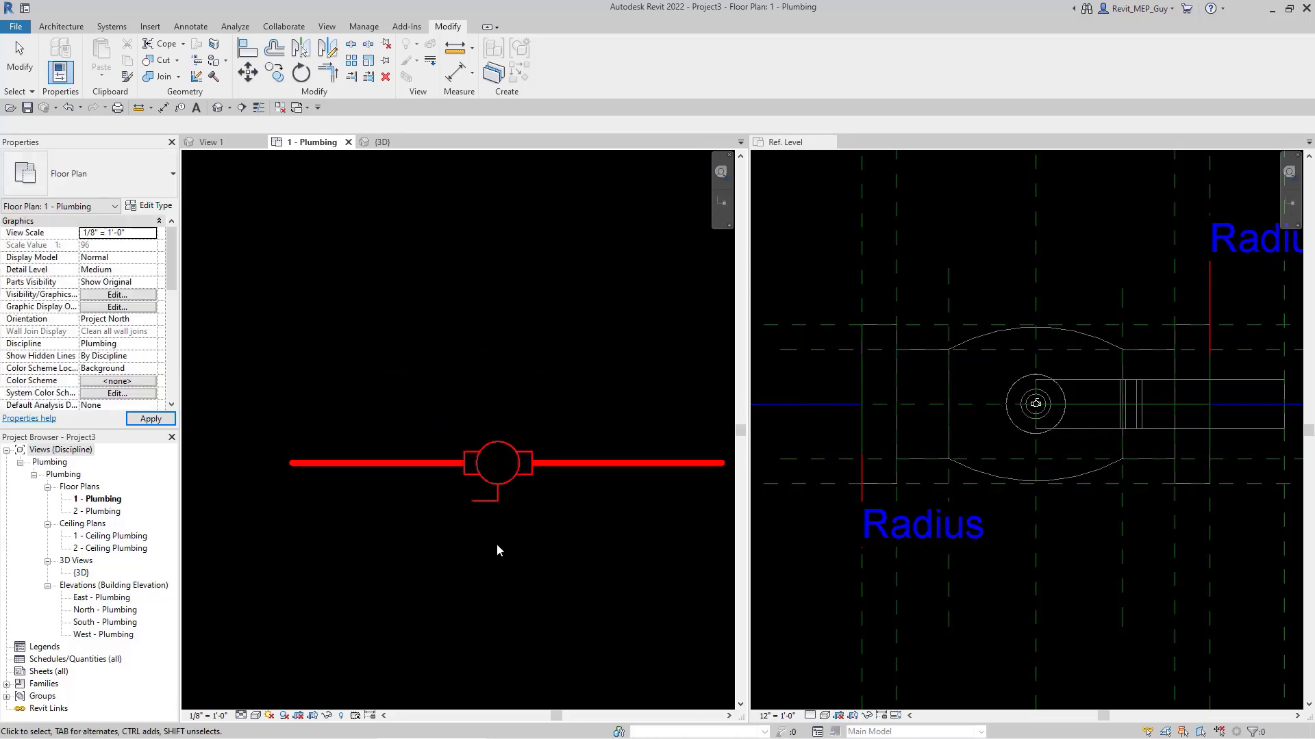
pyautogui.scroll(1, 434, 523)
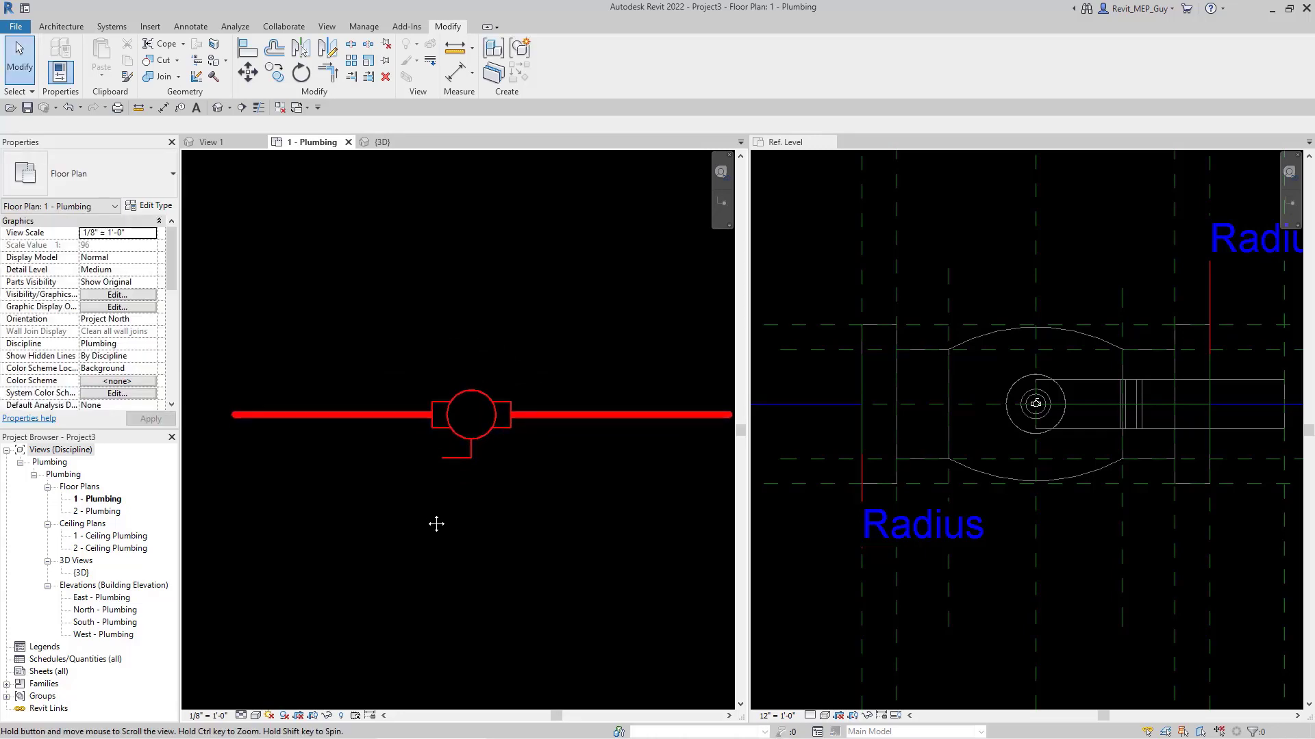
pyautogui.scroll(-2, 411, 511)
pyautogui.scroll(2, 445, 479)
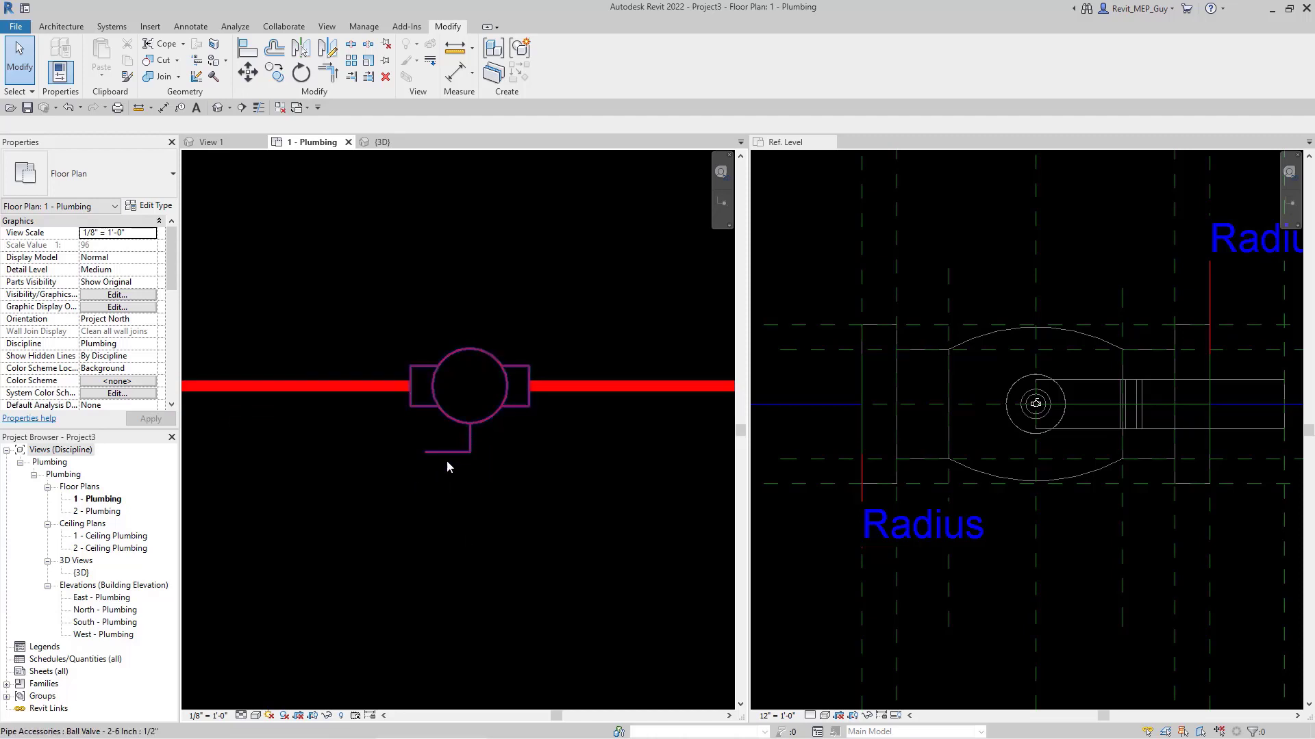
pyautogui.scroll(-2, 451, 479)
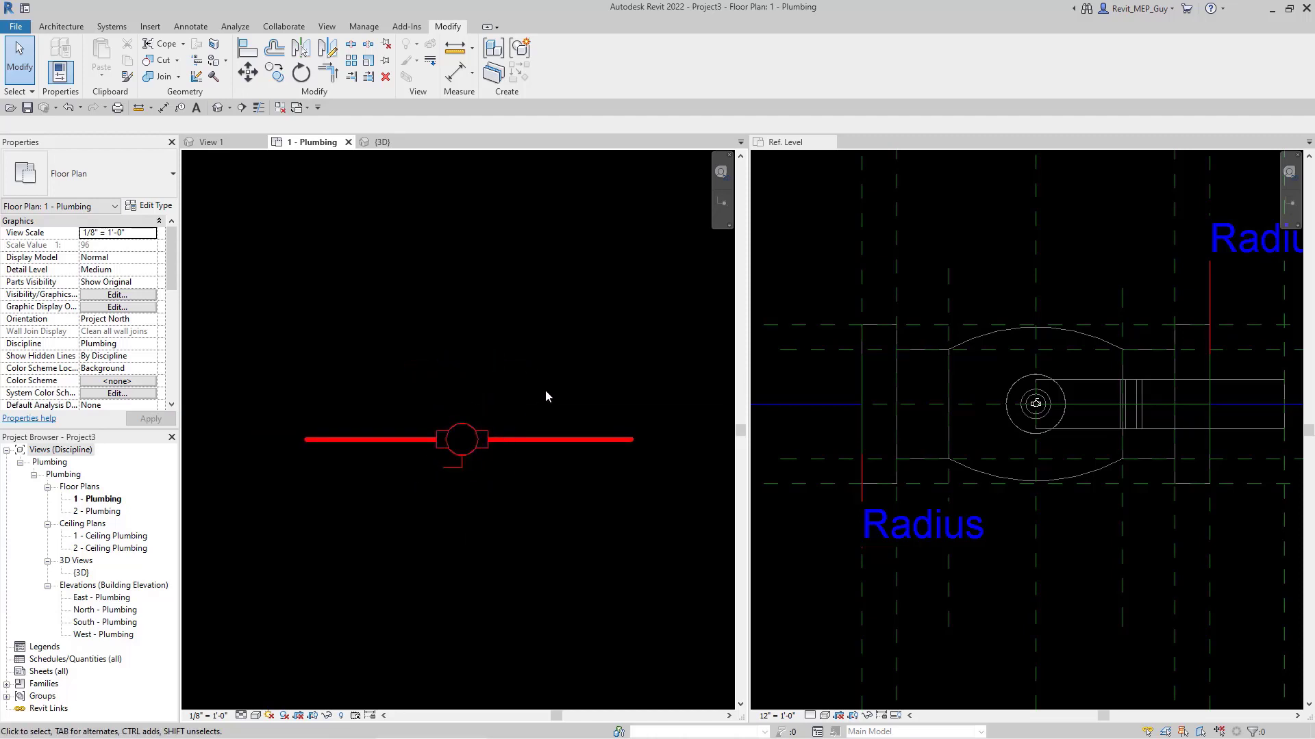
# Copy the whole pipe run with its ball valve to a parallel position just above the original in the plan.
pyautogui.press('z')
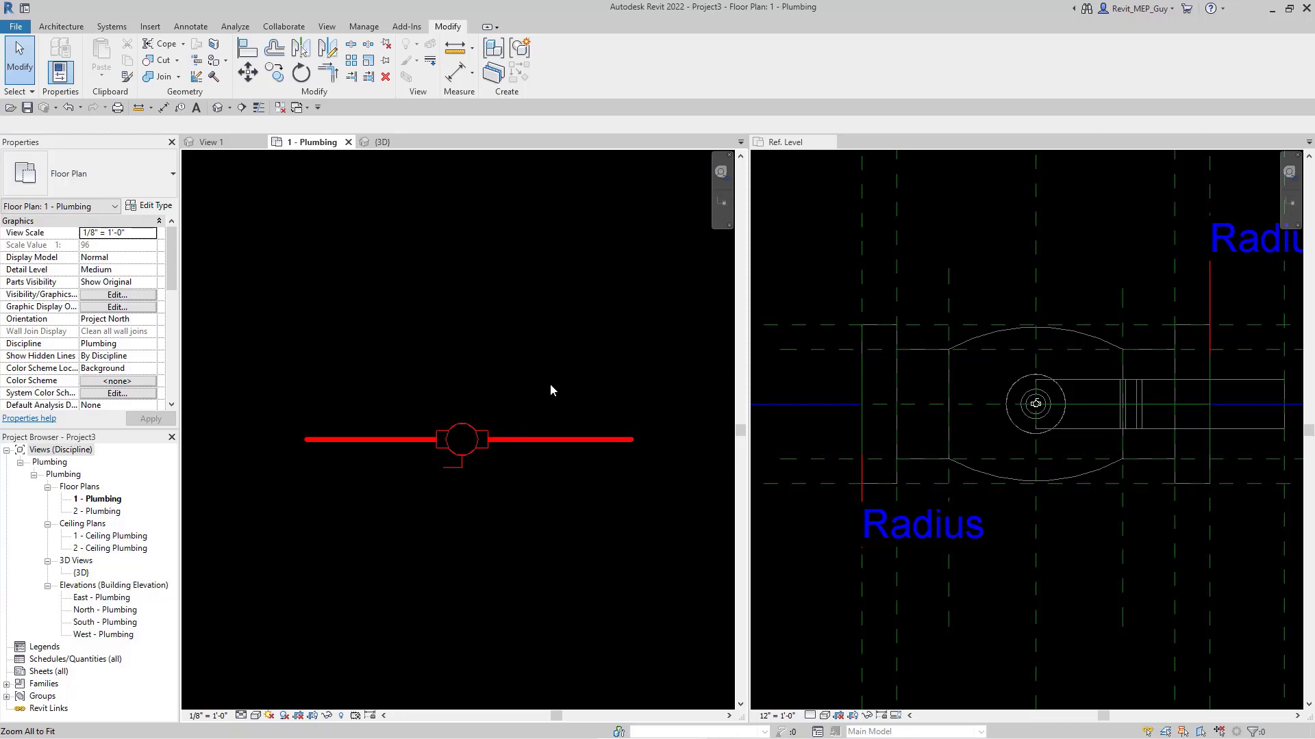
pyautogui.moveTo(535, 382); pyautogui.dragTo(392, 529)
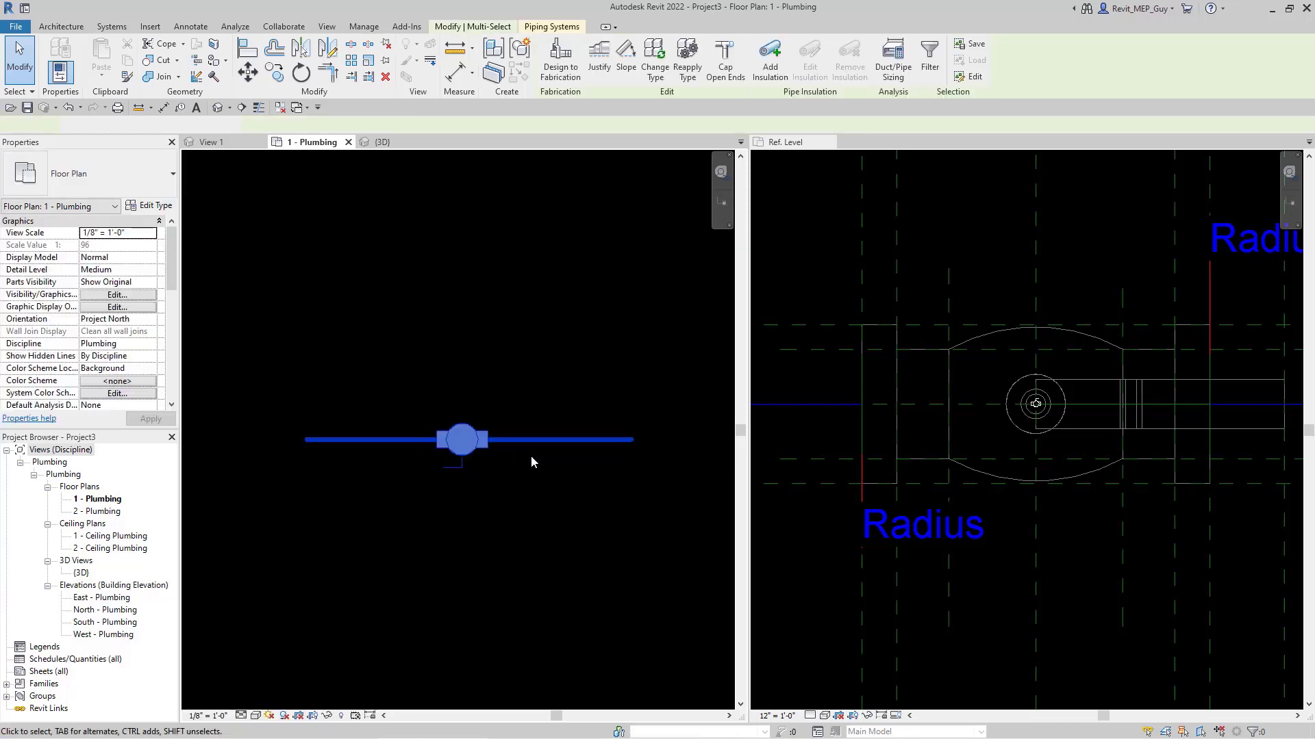
pyautogui.keyDown('ctrl'); pyautogui.moveTo(540, 440); pyautogui.dragTo(545, 376); pyautogui.keyUp('ctrl')
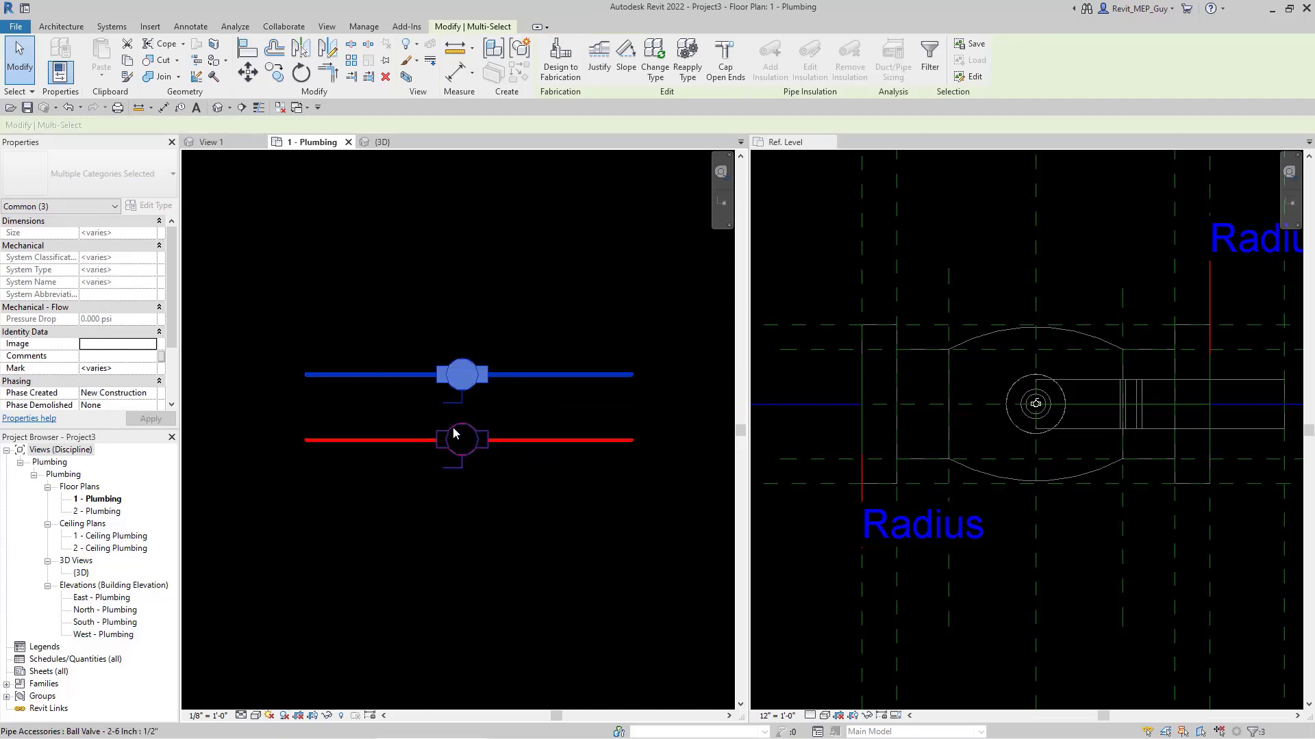
pyautogui.click(408, 399)
pyautogui.scroll(2, 406, 397)
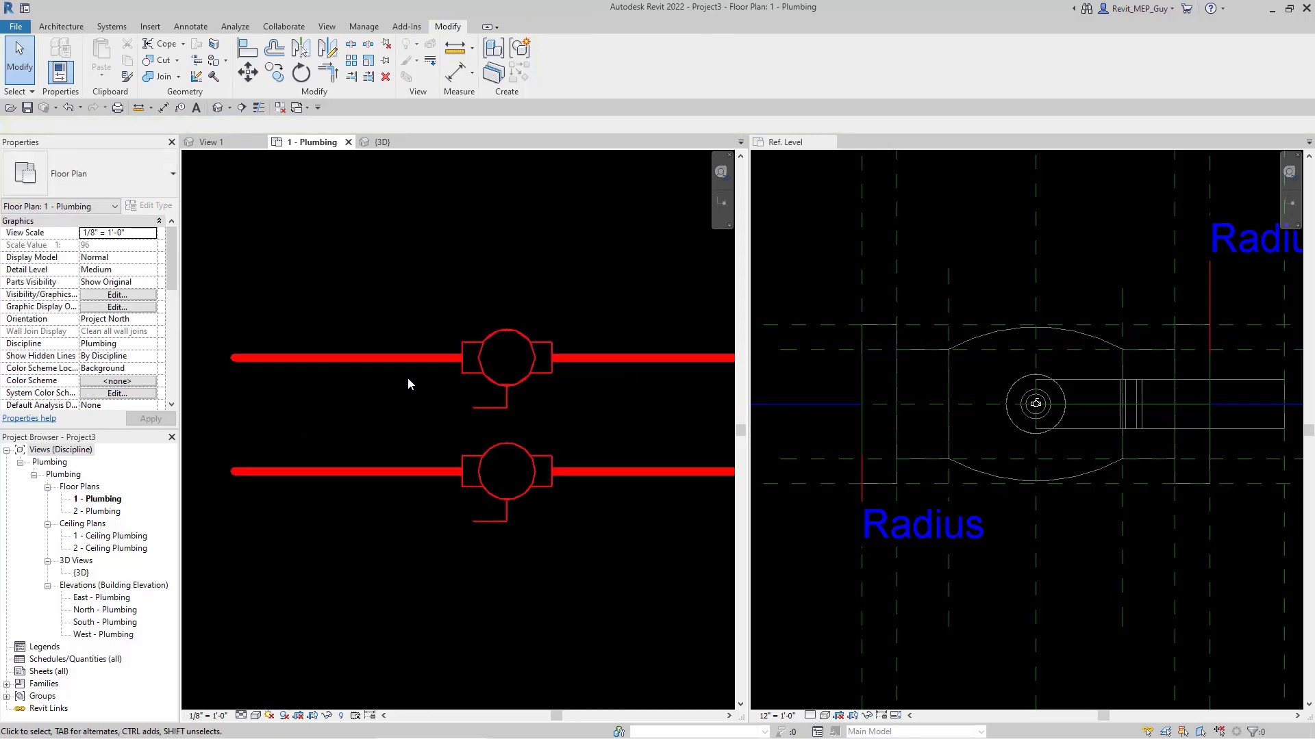
# Set the system type of the upper pipe run to Domestic Cold Water.
pyautogui.click(425, 357)
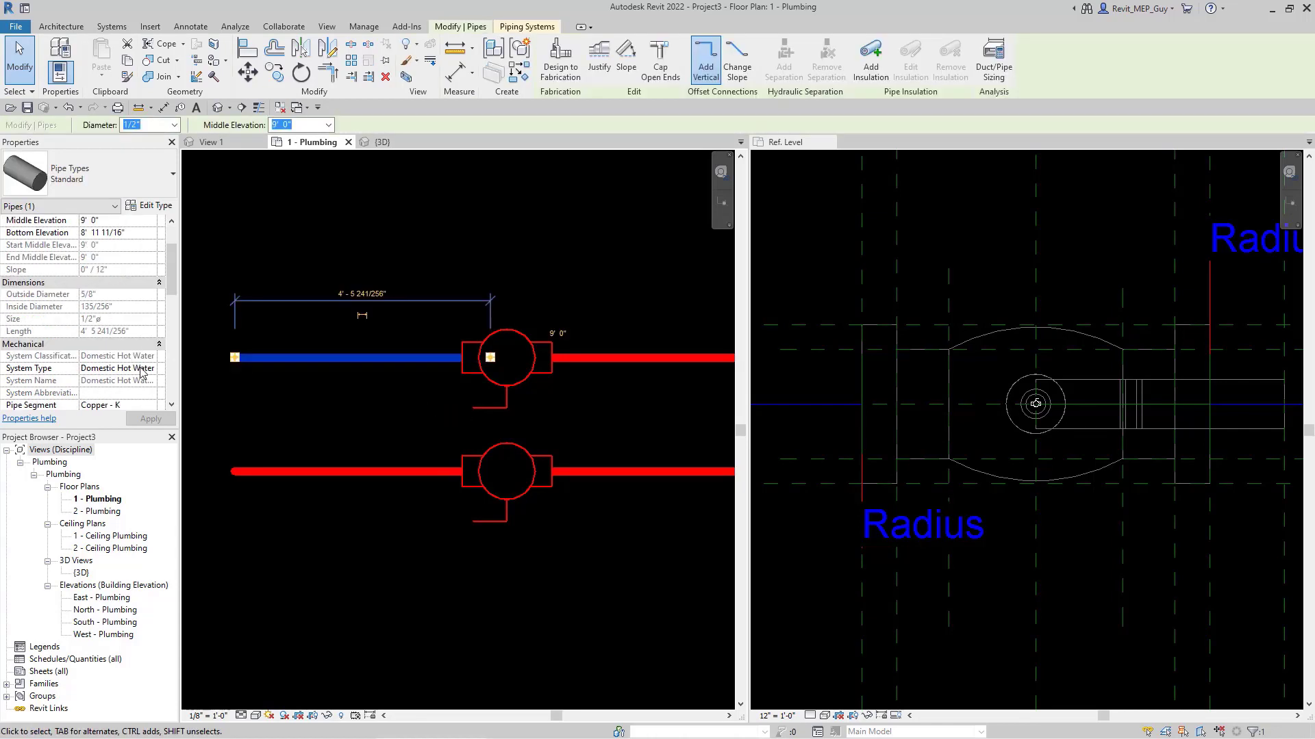
pyautogui.click(116, 369)
pyautogui.click(151, 368)
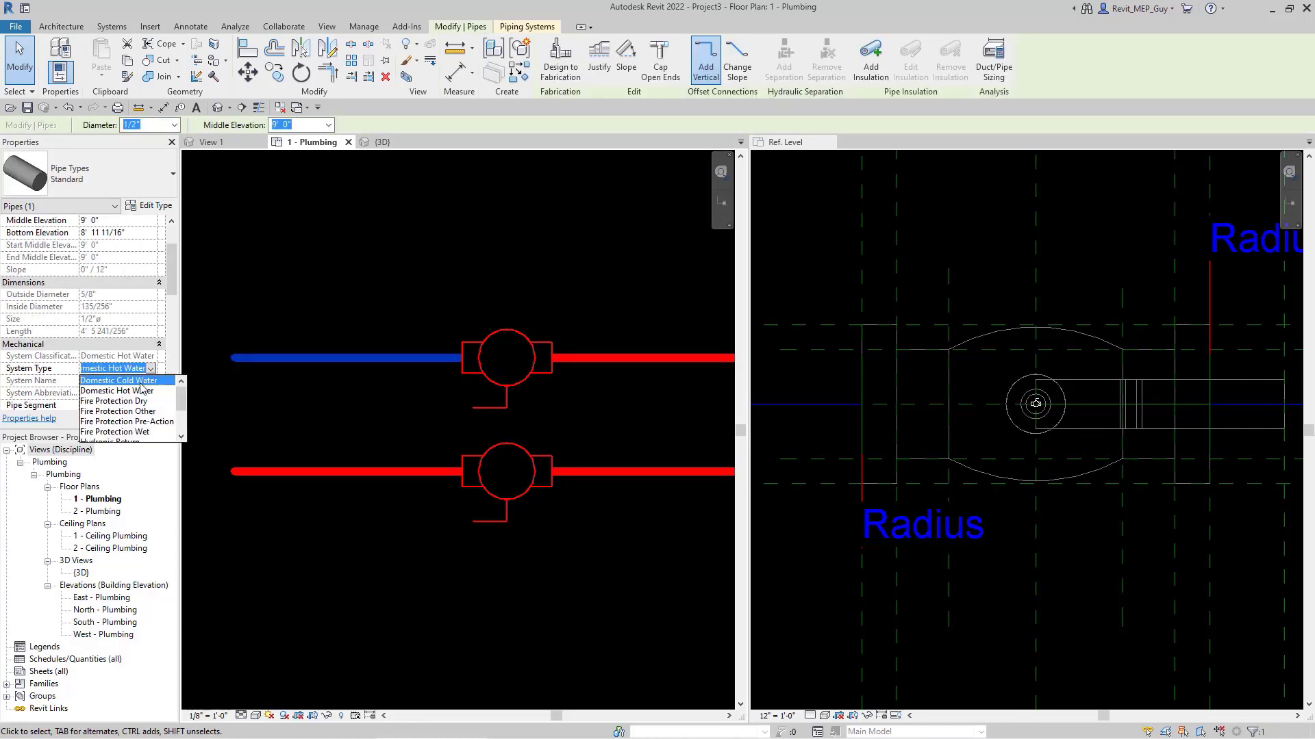
pyautogui.click(130, 380)
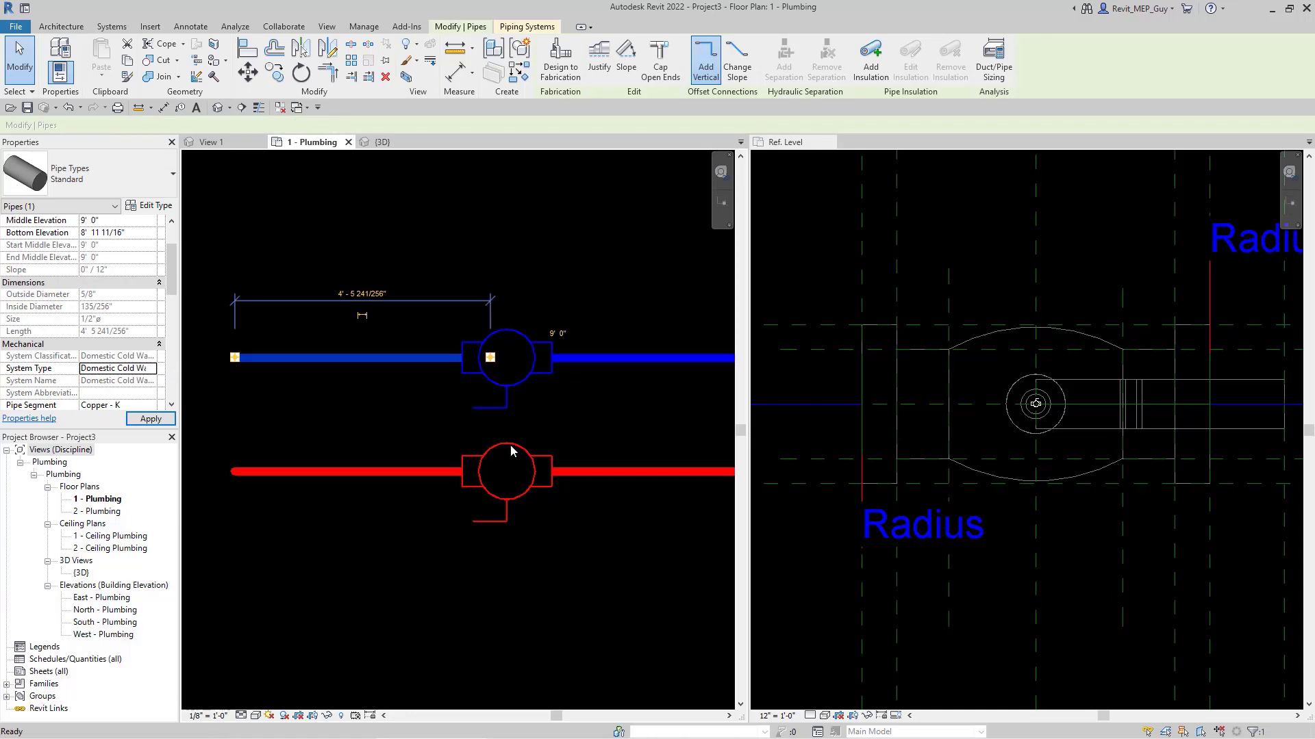
pyautogui.click(389, 524)
pyautogui.scroll(-1, 411, 542)
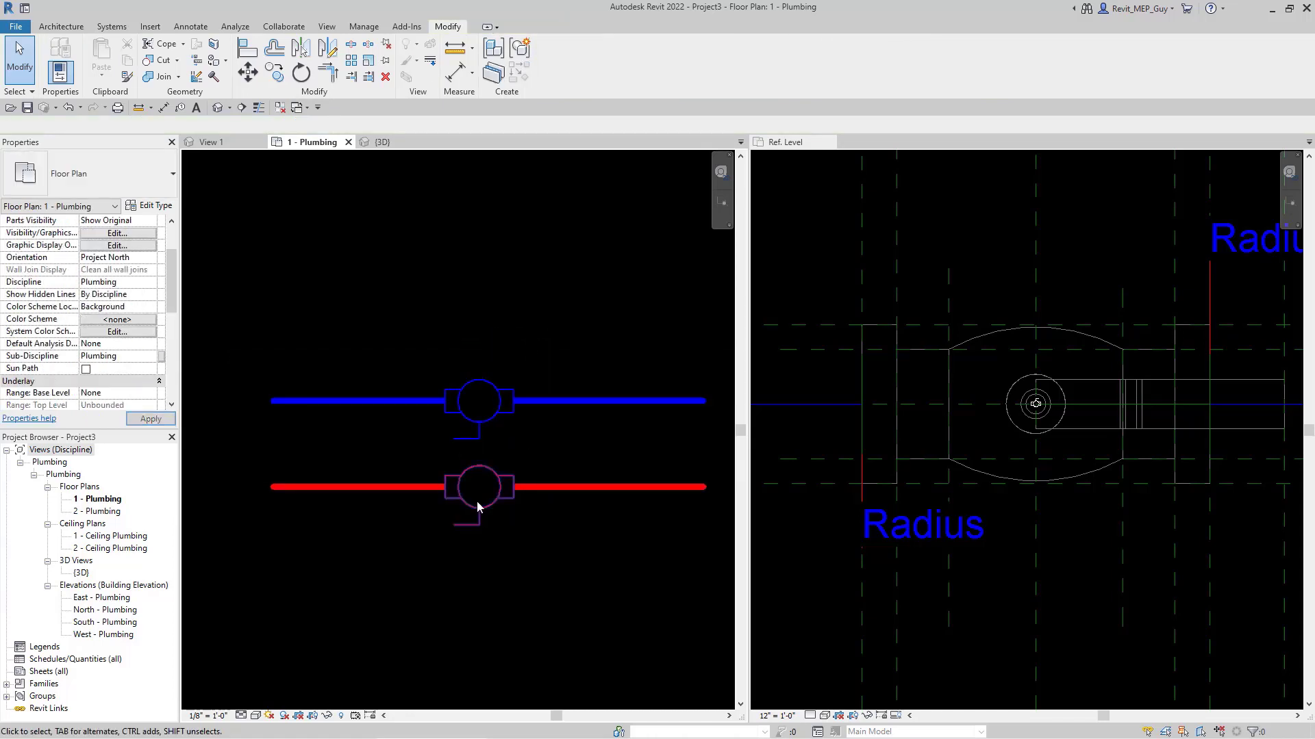
# Change the line color in the Domestic Cold Water piping system's graphic overrides to a lighter blue.
pyautogui.click(370, 402)
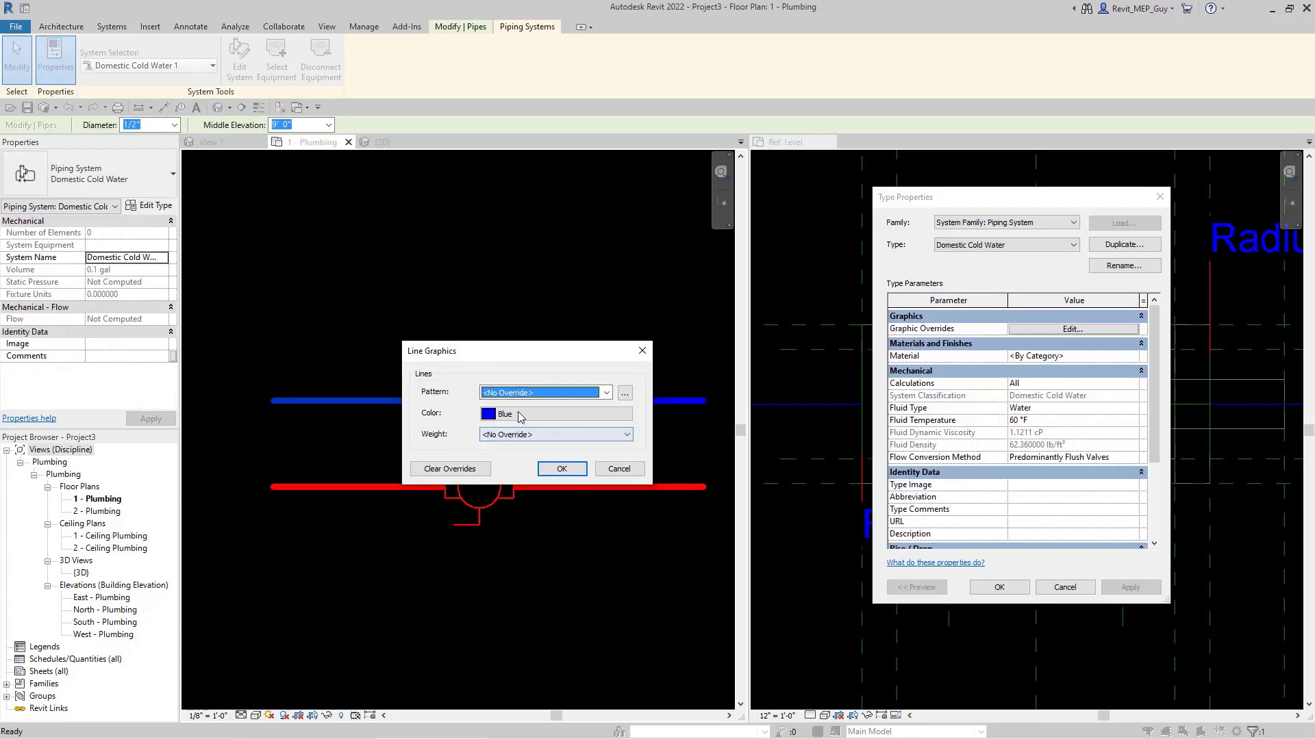
pyautogui.click(520, 415)
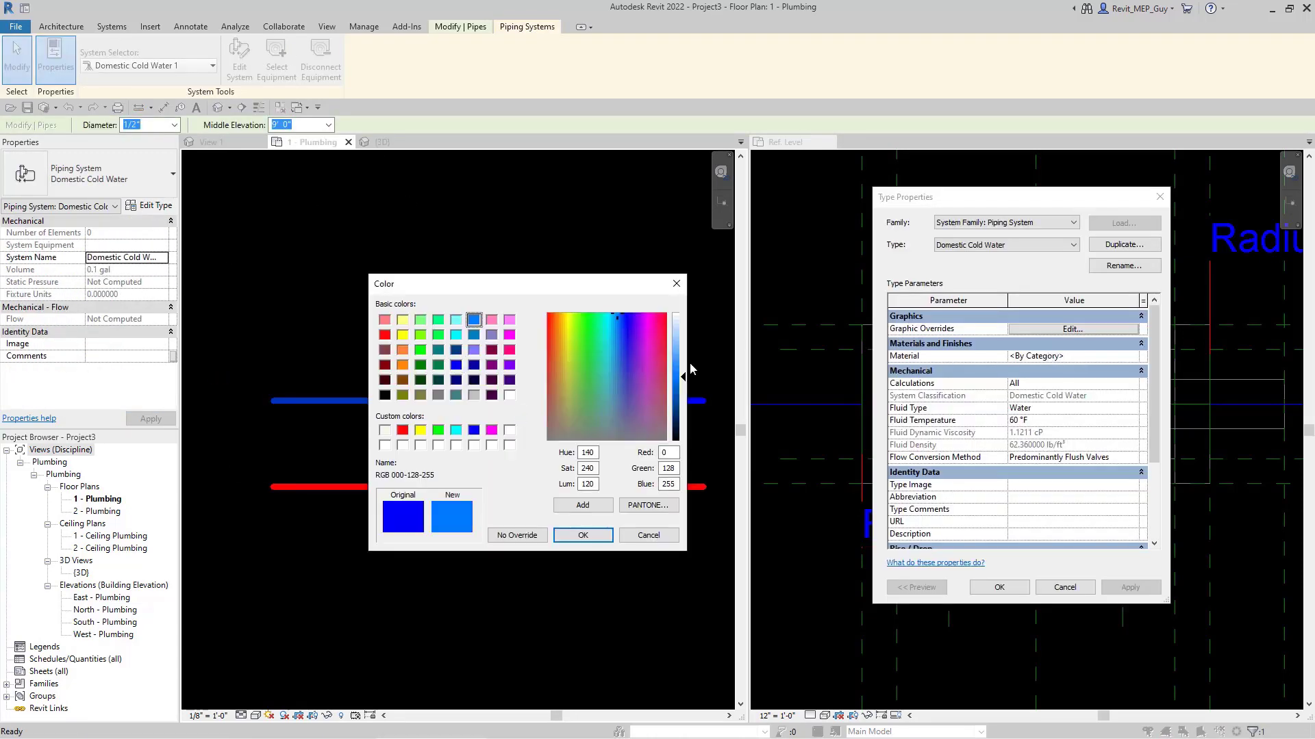
pyautogui.click(582, 535)
pyautogui.click(569, 472)
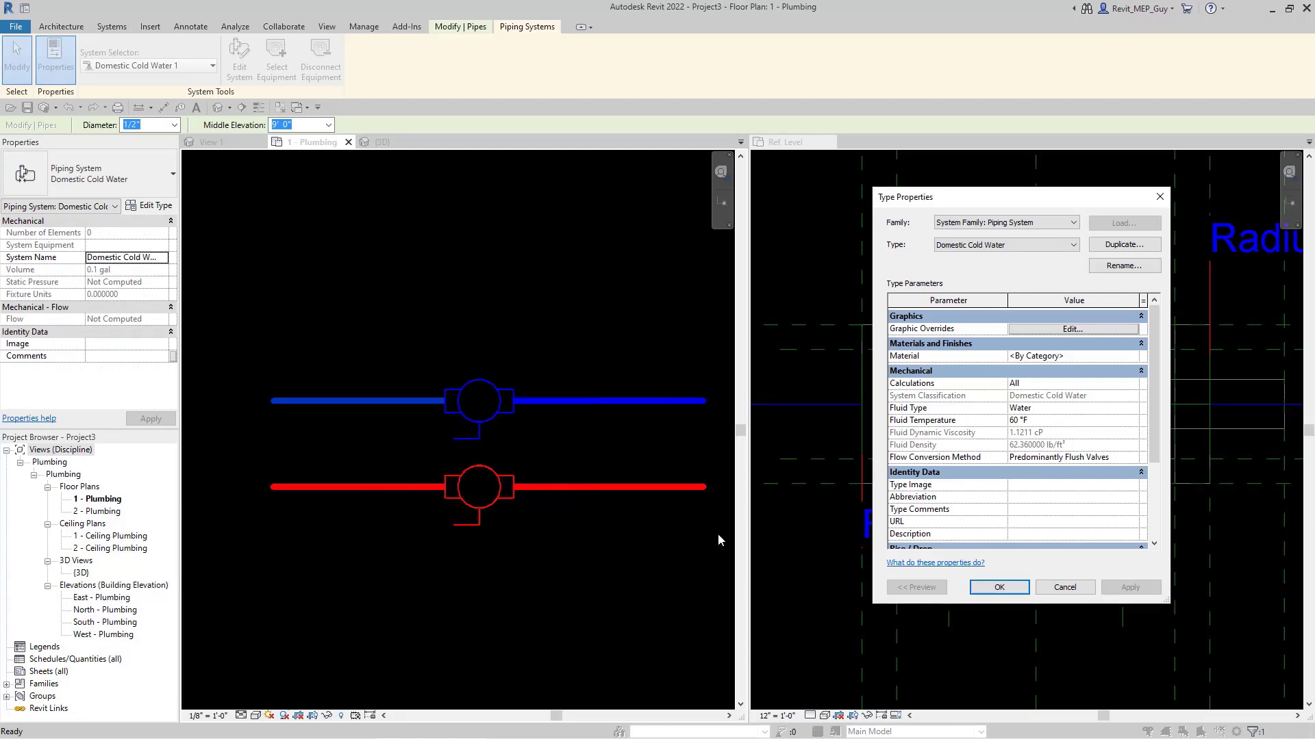
pyautogui.click(999, 588)
pyautogui.click(574, 414)
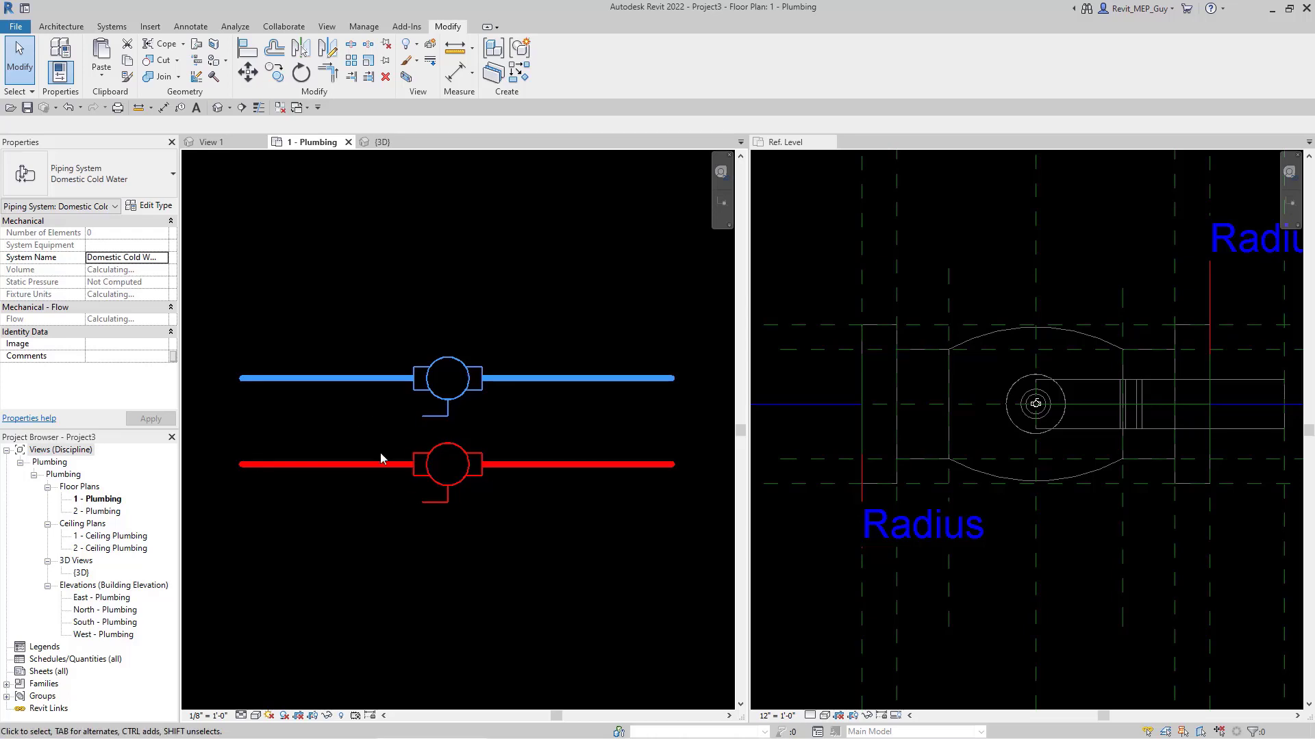
pyautogui.click(462, 529)
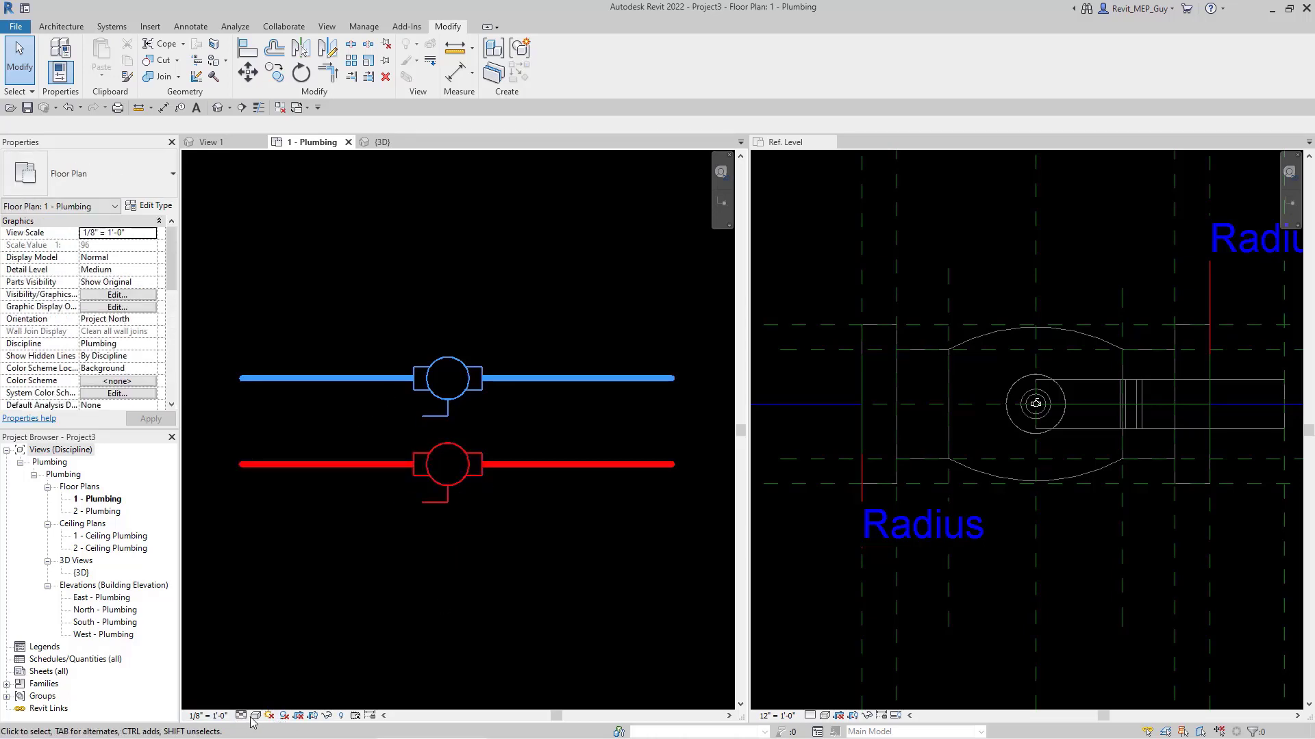
# Set the 1 - Plumbing plan's detail level to Fine and turn on thin lines to inspect the valve symbols.
pyautogui.click(241, 715)
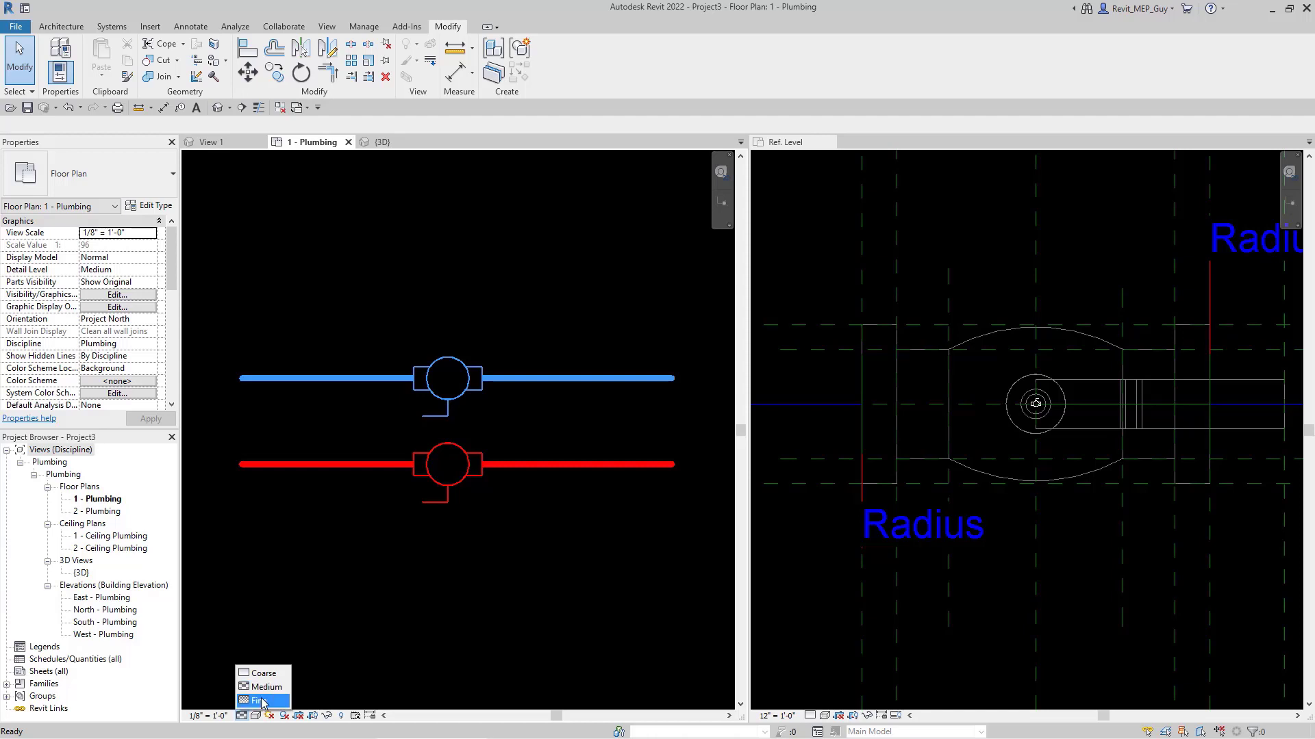
pyautogui.click(262, 700)
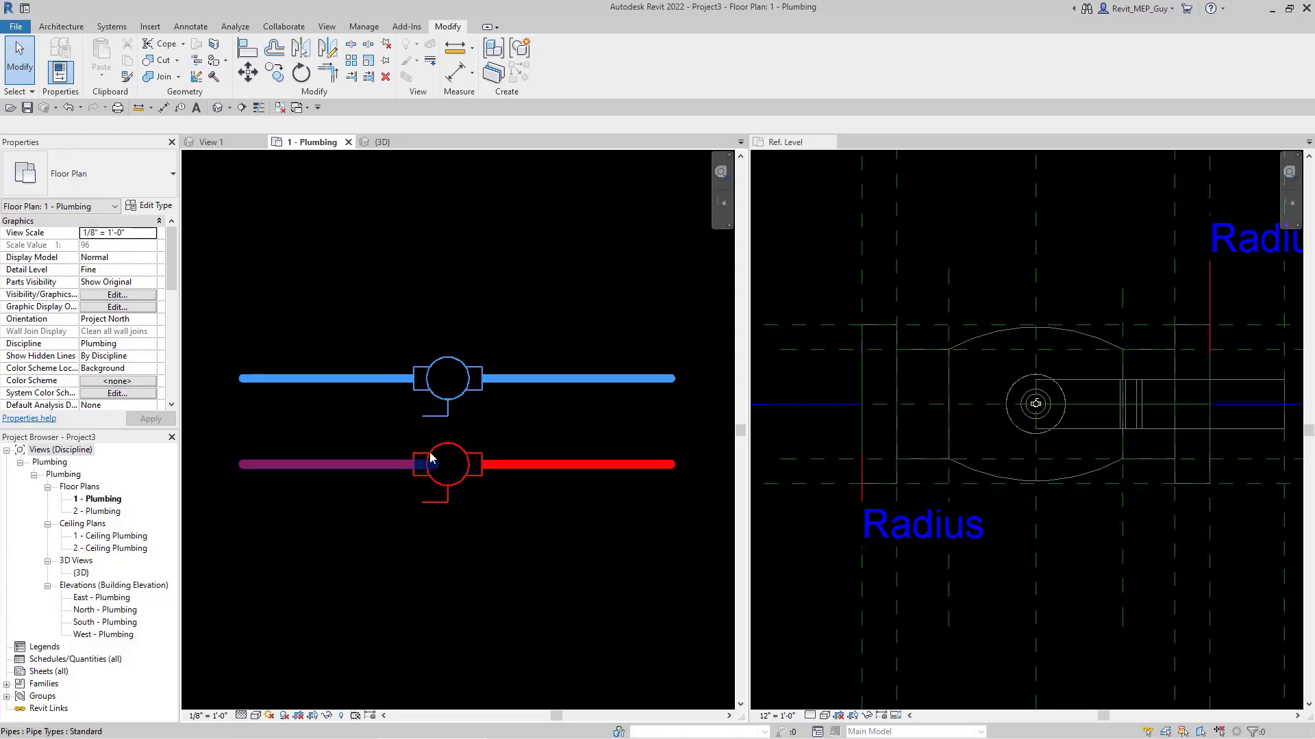
pyautogui.click(259, 108)
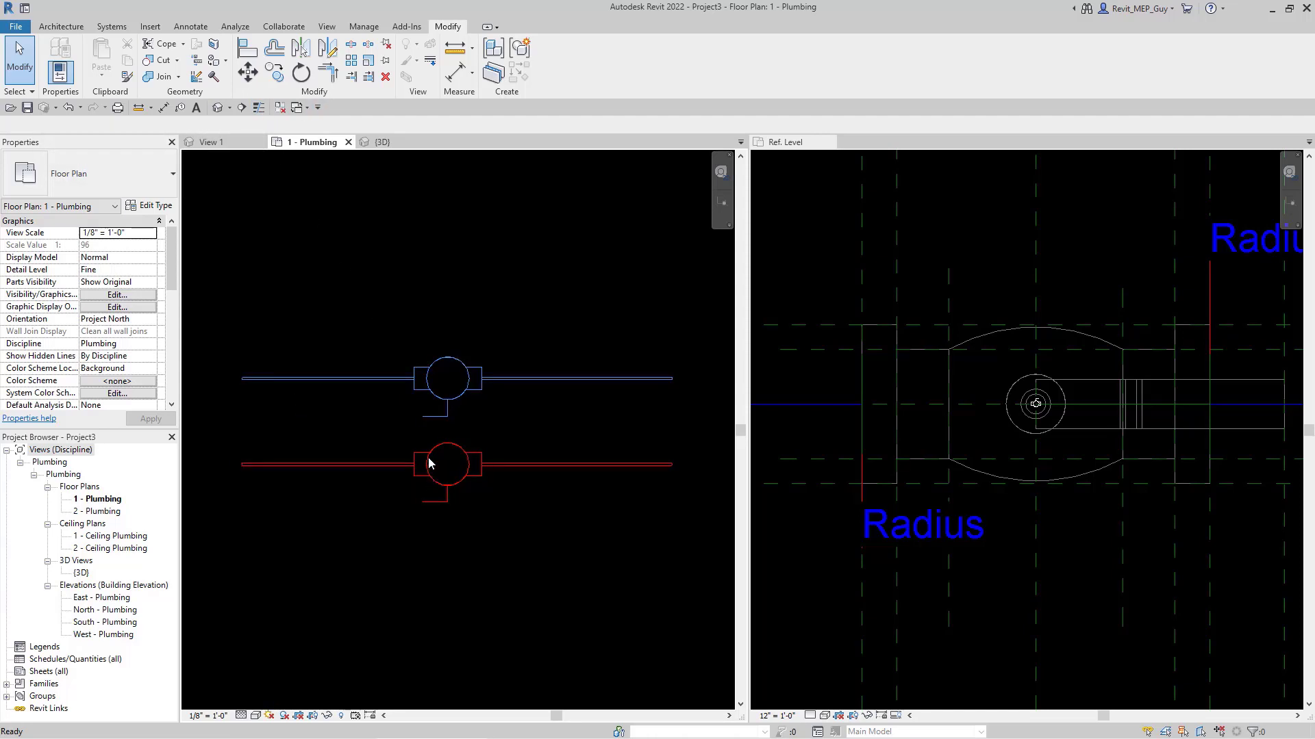
pyautogui.scroll(3, 430, 459)
pyautogui.scroll(2, 470, 479)
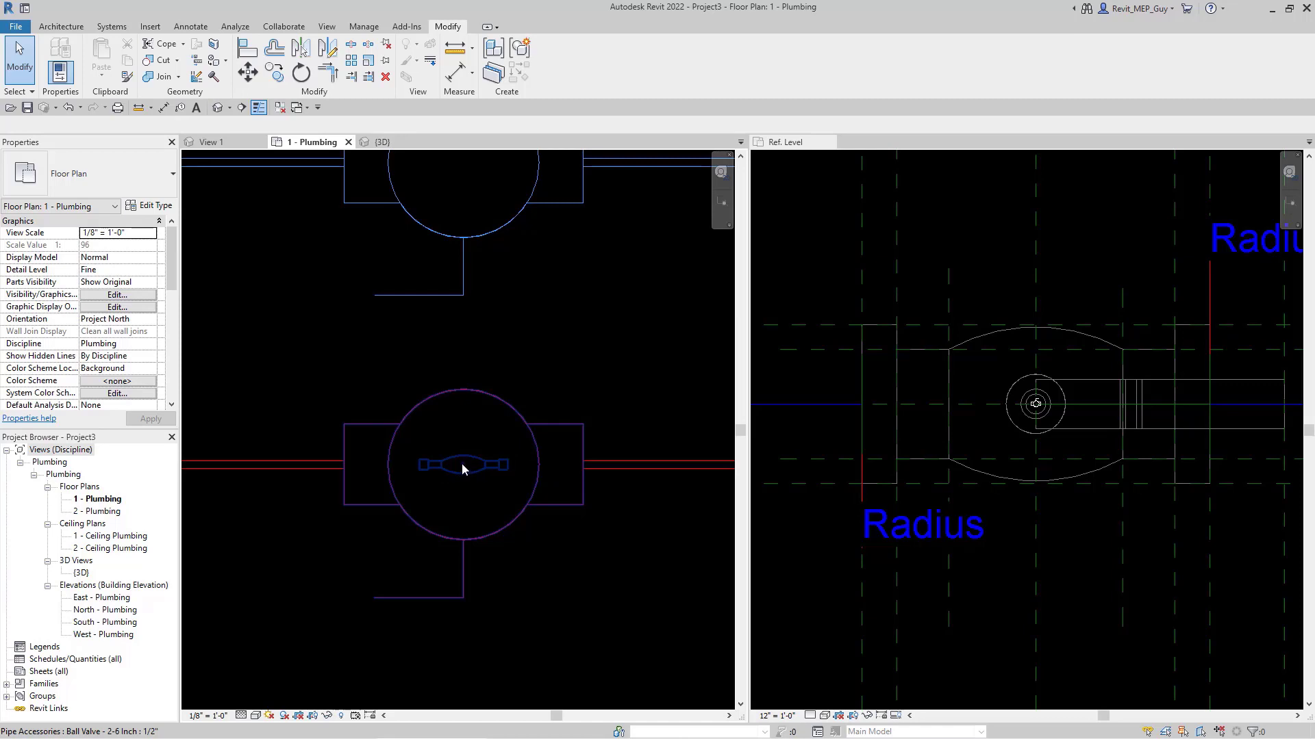
pyautogui.scroll(-4, 498, 590)
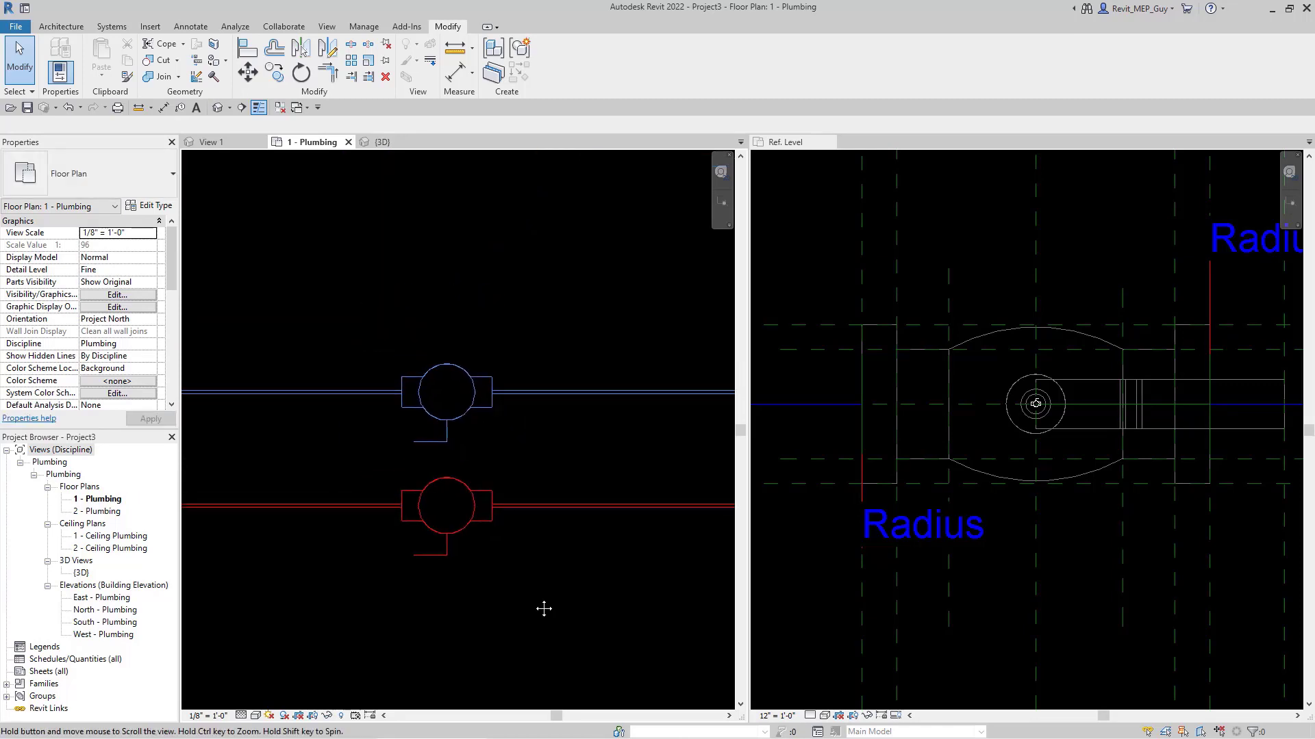
pyautogui.scroll(1, 504, 596)
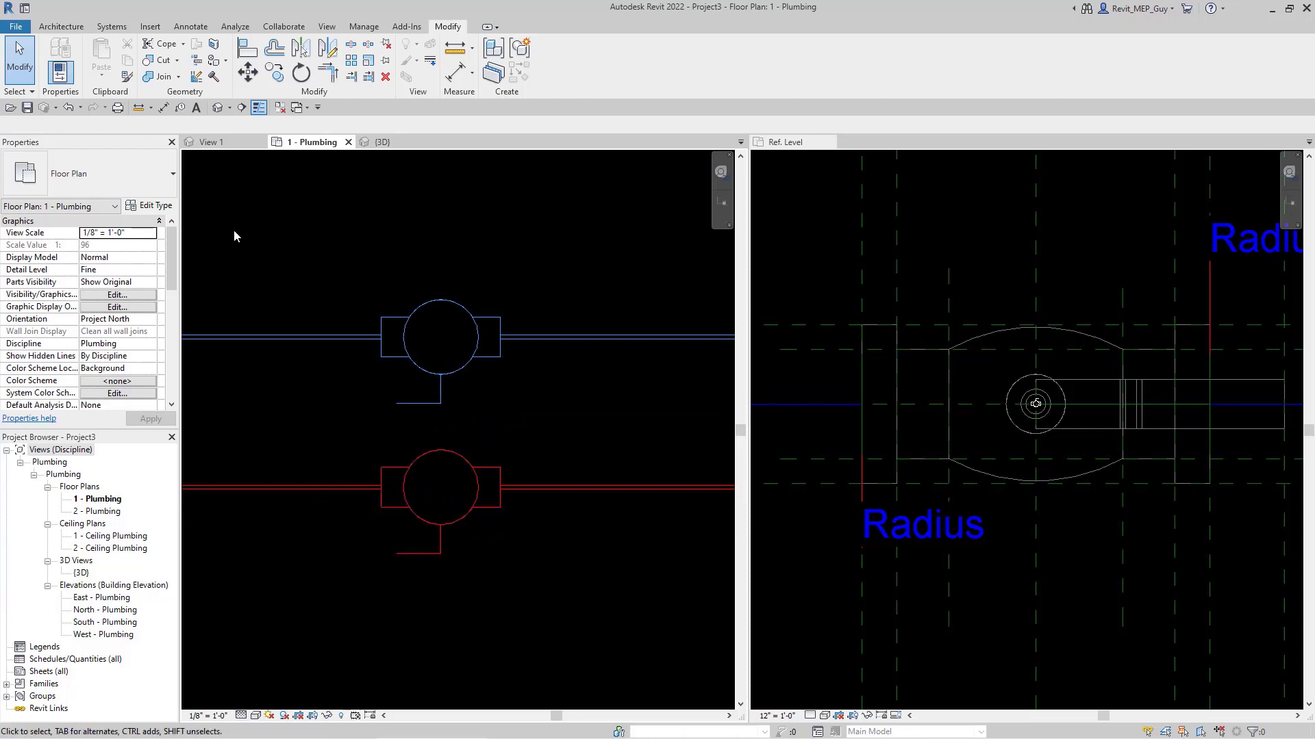
# Compare the ball valve's appearance in the 3D view with its symbol in the 1 - Plumbing plan.
pyautogui.click(380, 142)
pyautogui.scroll(-2, 354, 416)
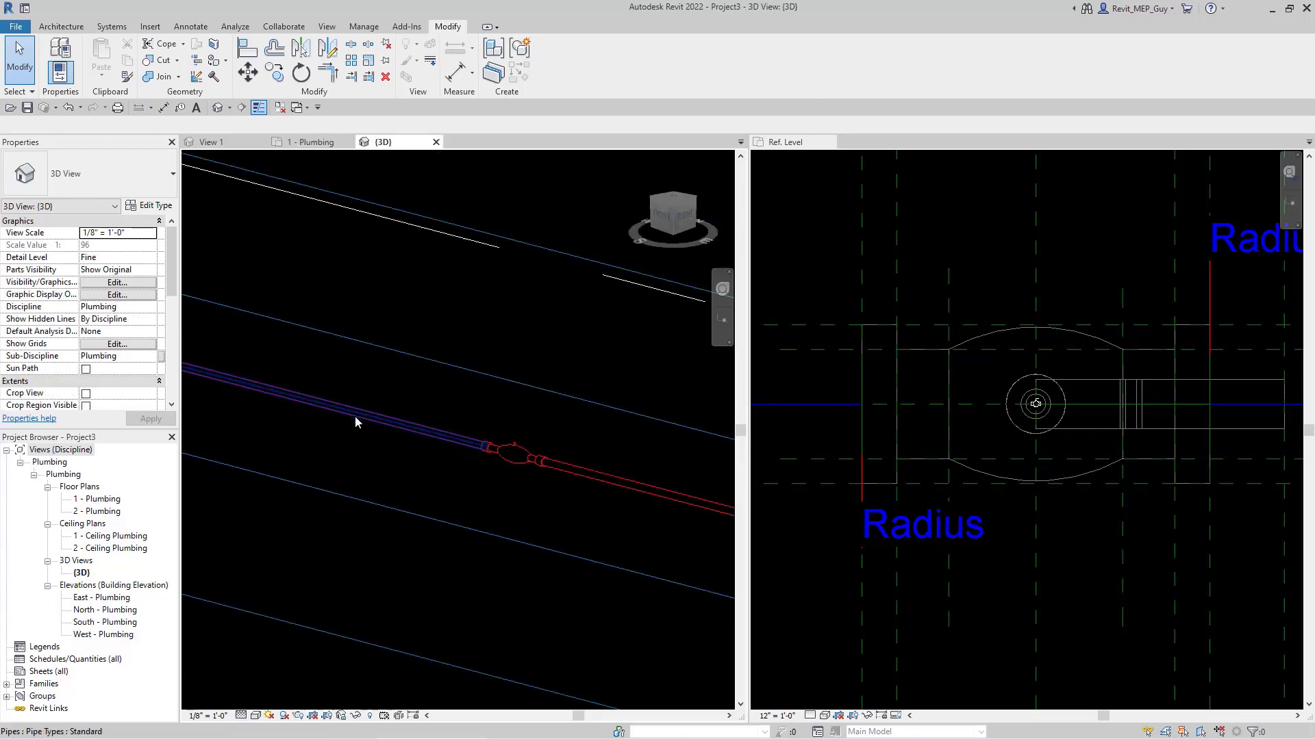
pyautogui.moveTo(544, 499); pyautogui.dragTo(471, 442, button='middle')
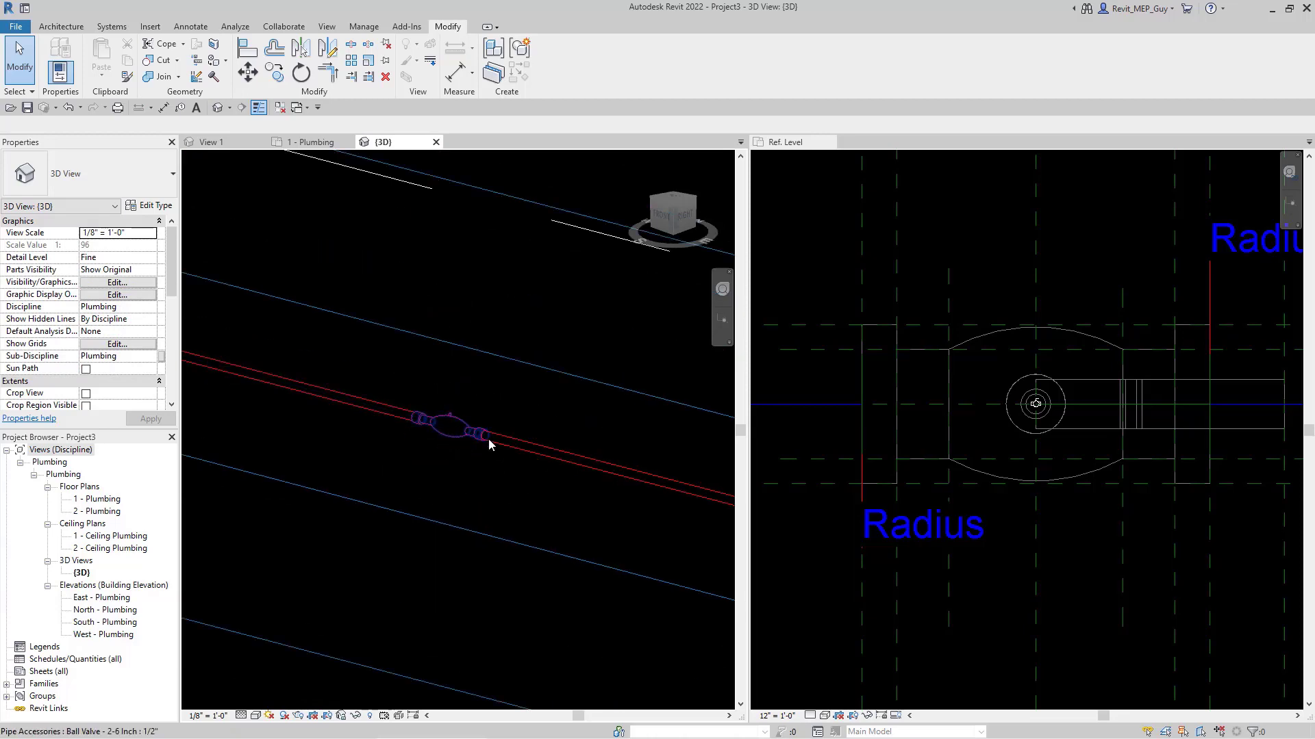
pyautogui.scroll(2, 445, 424)
pyautogui.click(322, 142)
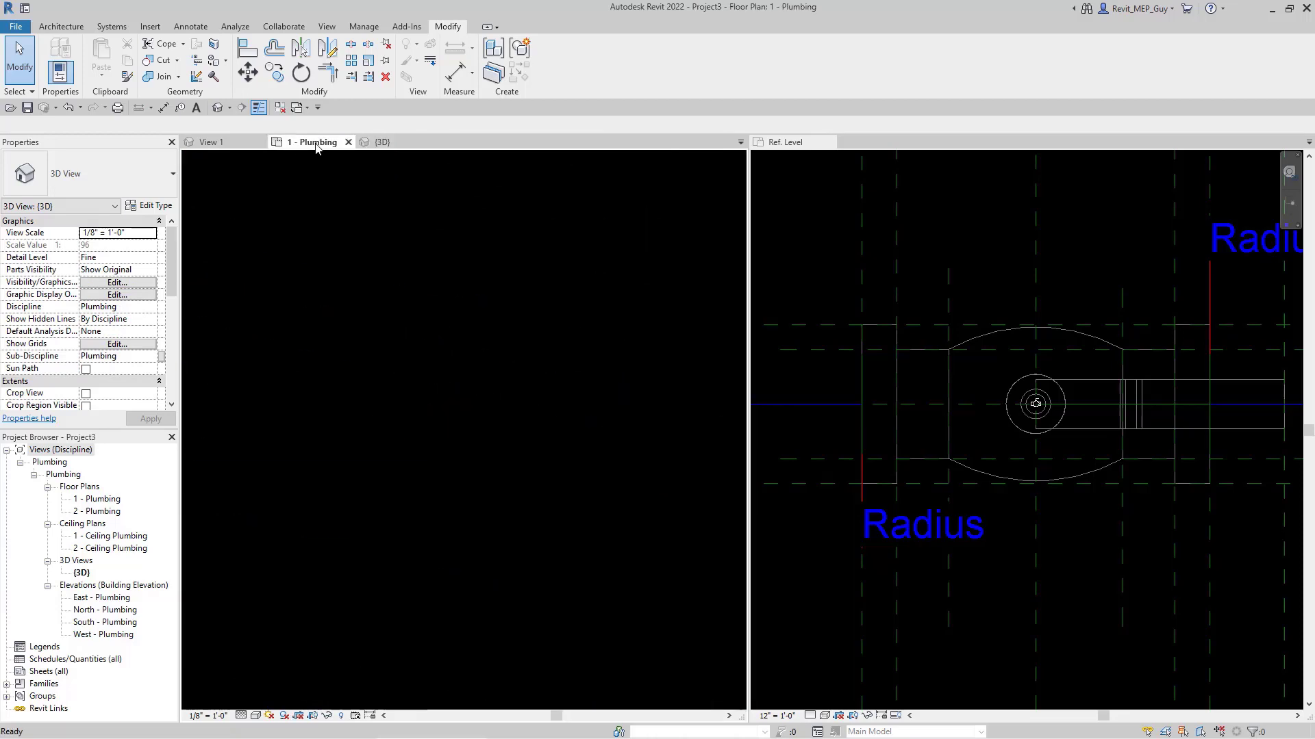
pyautogui.scroll(4, 441, 343)
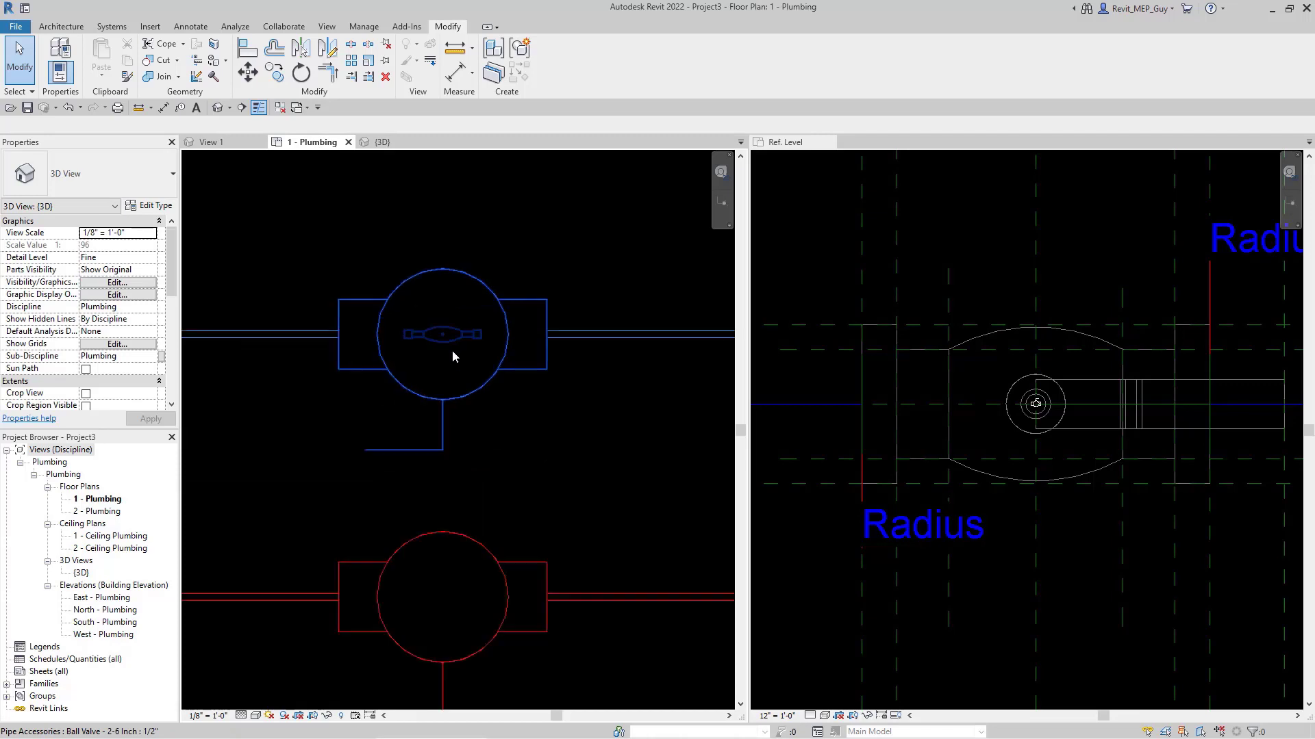
pyautogui.scroll(-4, 430, 343)
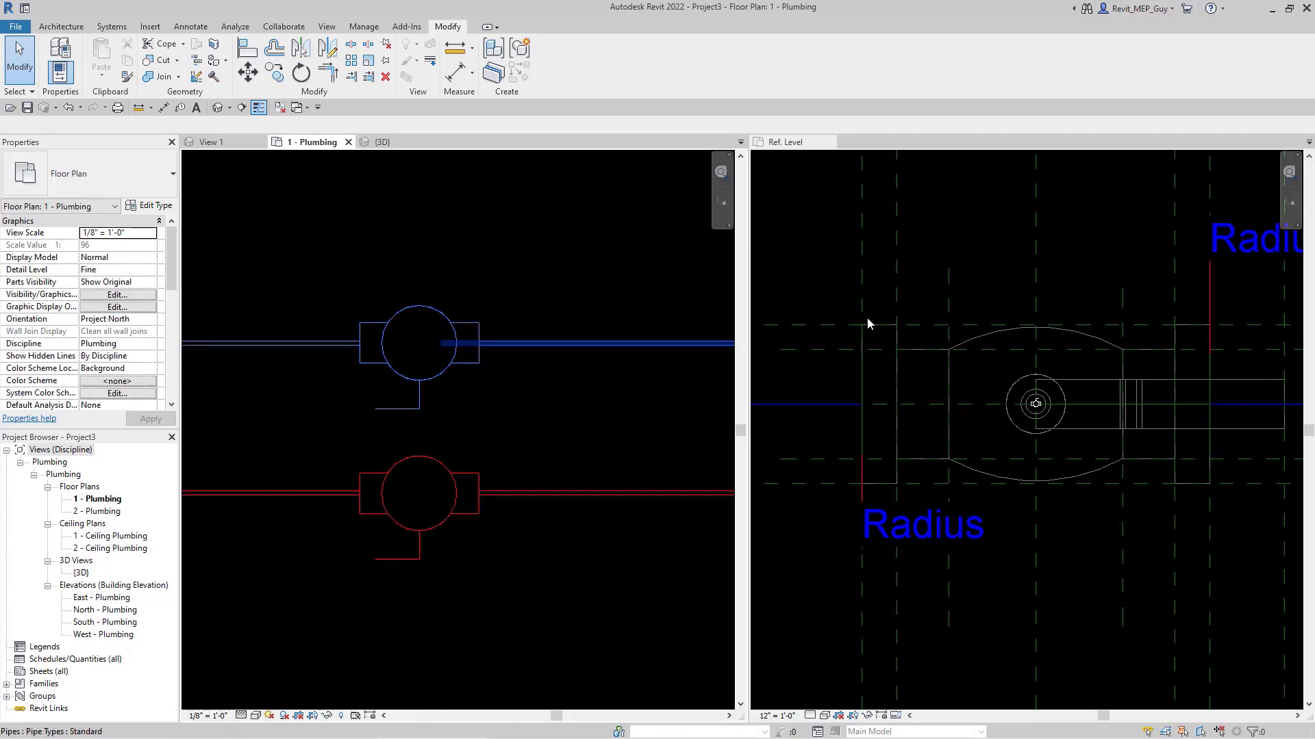
# In the ball valve family's Ref. Level view, turn off Fine detail level visibility for the generic annotation symbol.
pyautogui.click(951, 243)
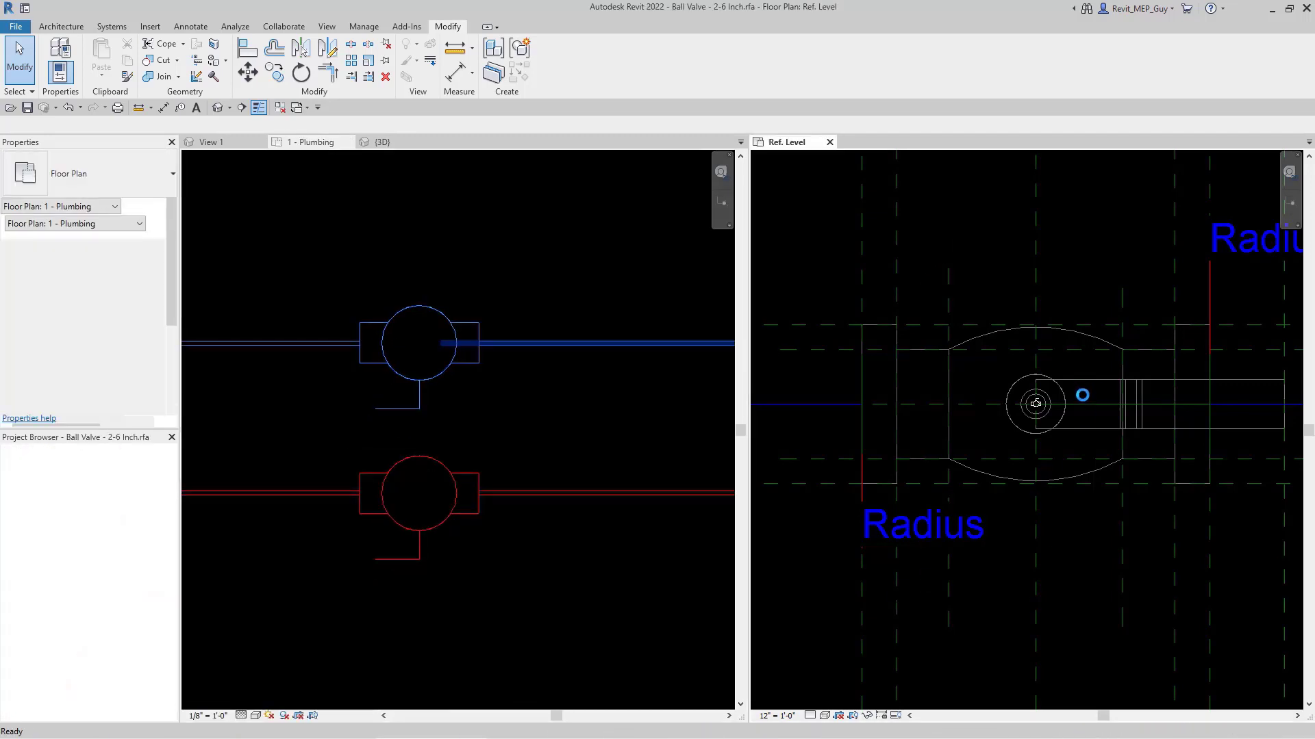
pyautogui.scroll(3, 1072, 411)
pyautogui.scroll(3, 939, 430)
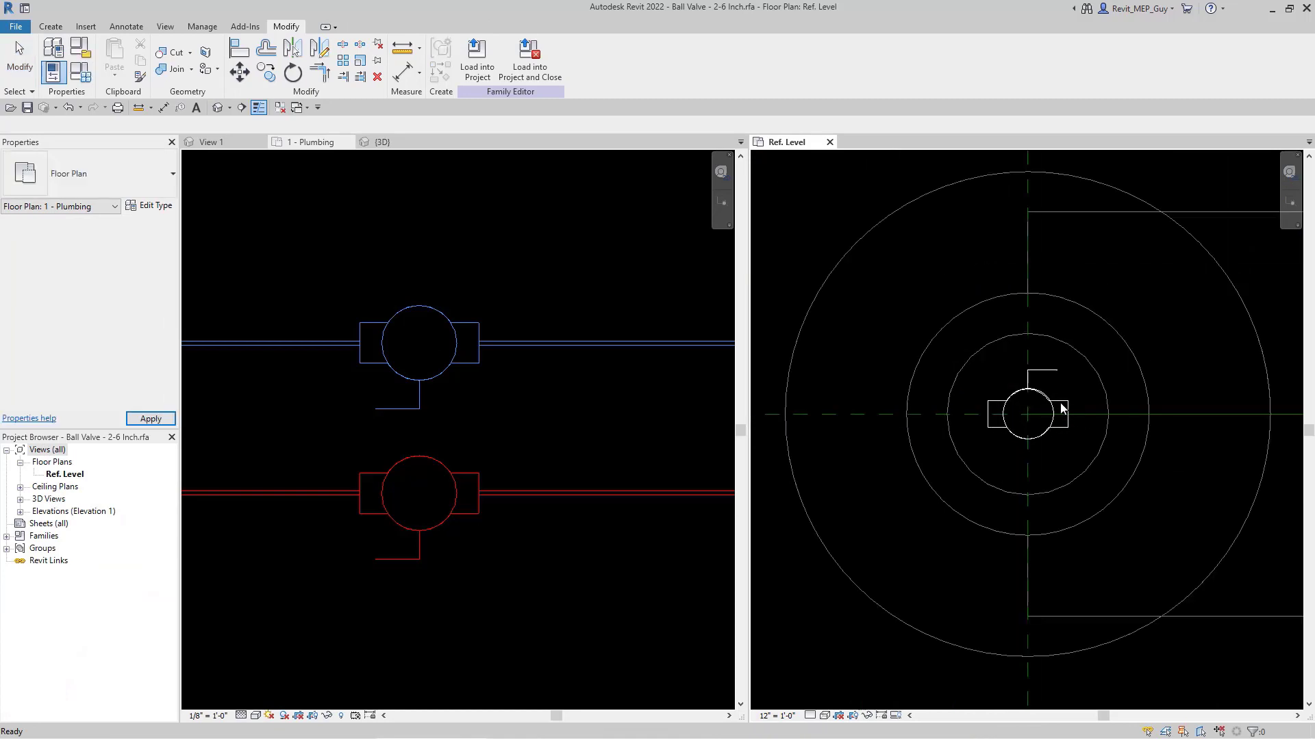
pyautogui.click(1012, 392)
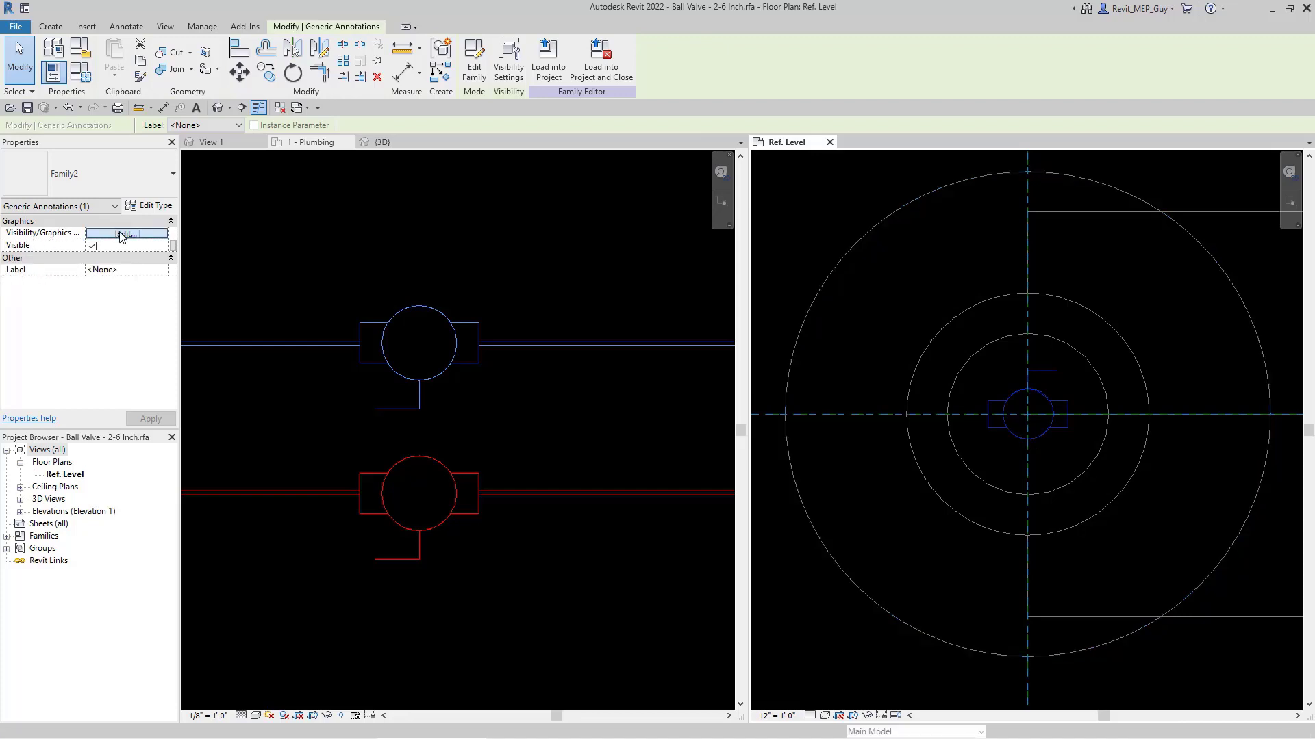
pyautogui.click(126, 233)
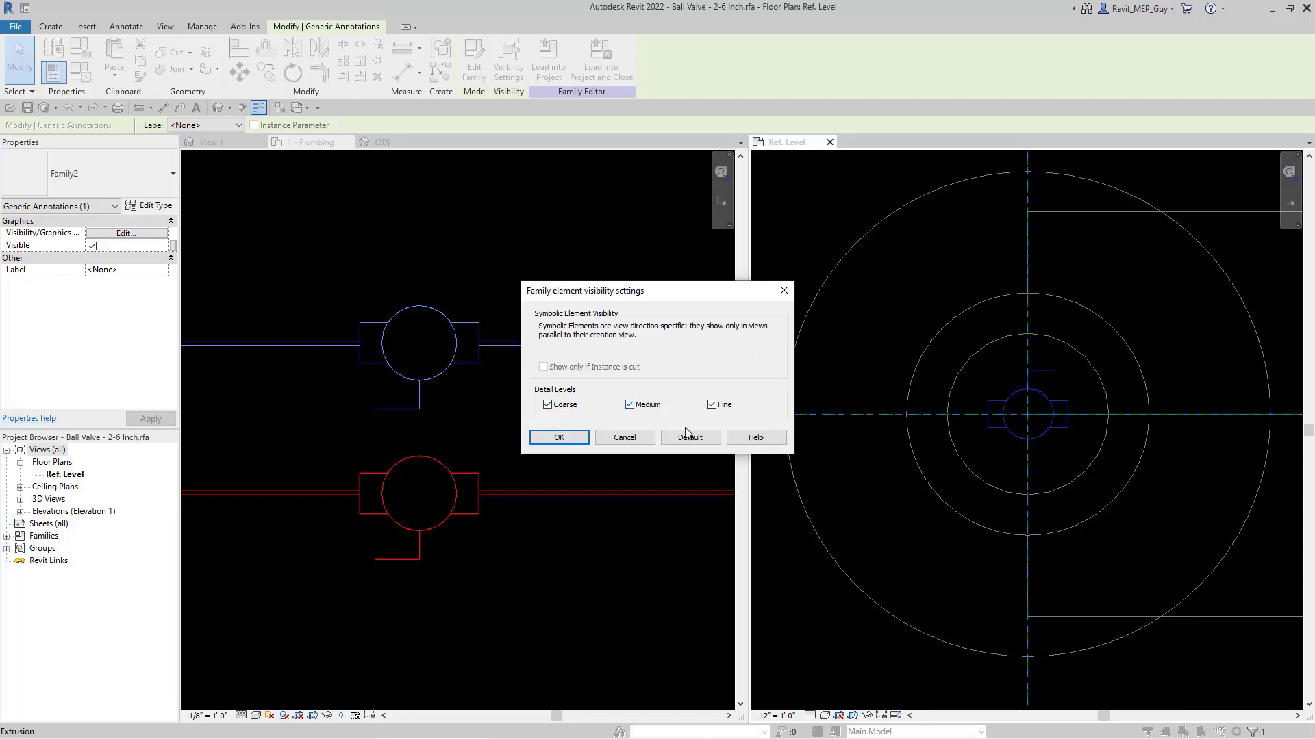
pyautogui.click(712, 405)
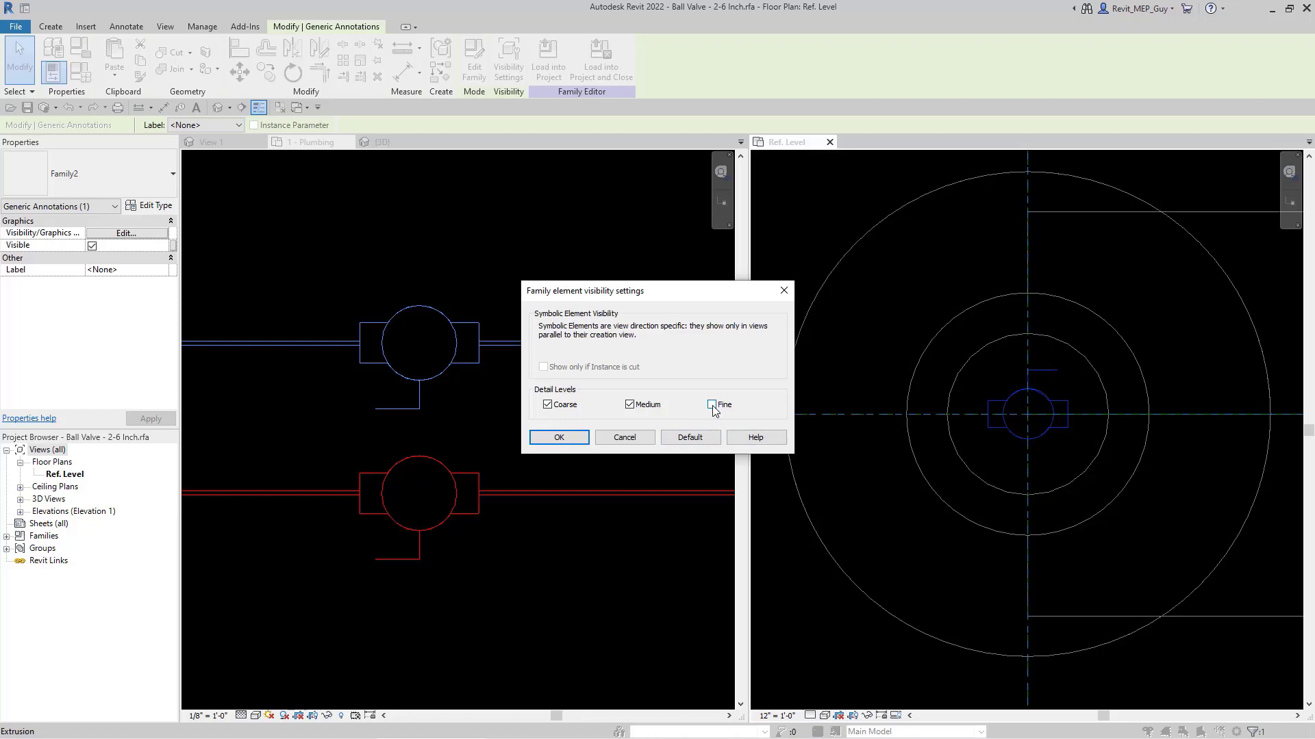
pyautogui.click(566, 438)
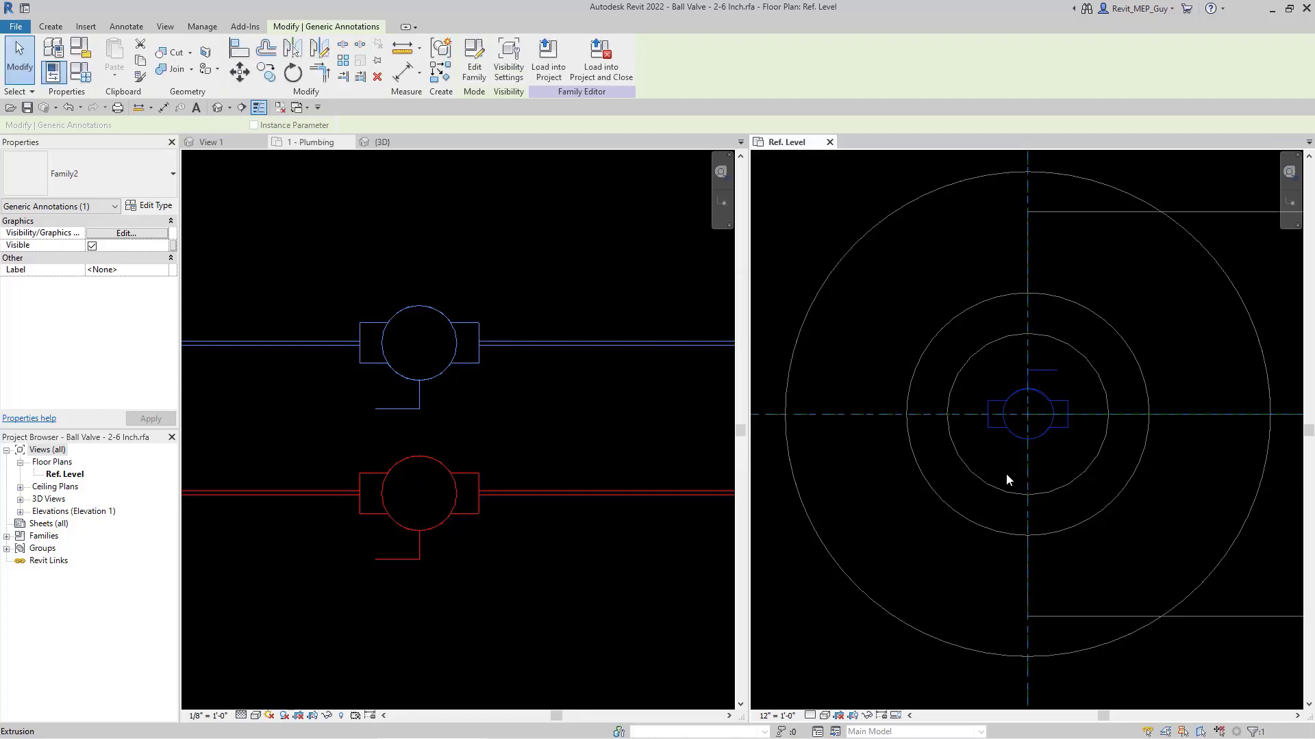
# Load the ball valve family into Project3, overwriting the existing version, and inspect both valves in the plan.
pyautogui.click(1043, 491)
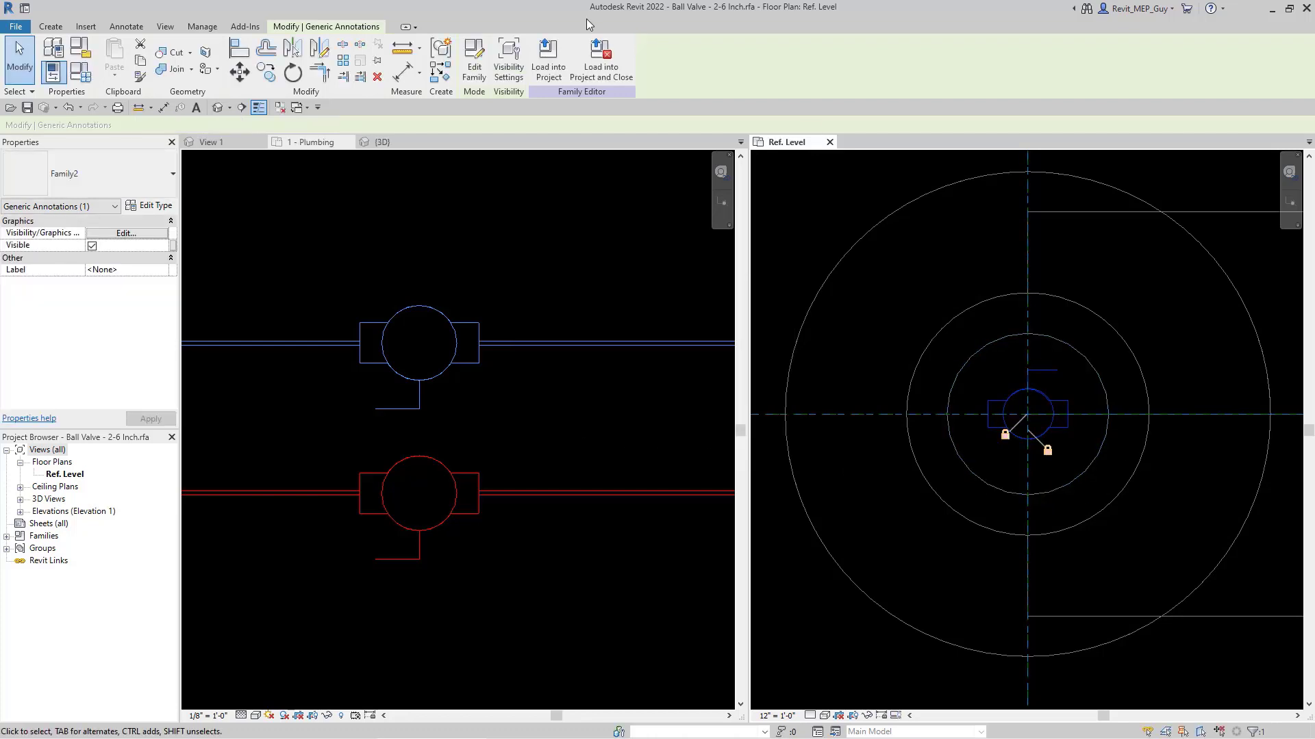
pyautogui.click(550, 63)
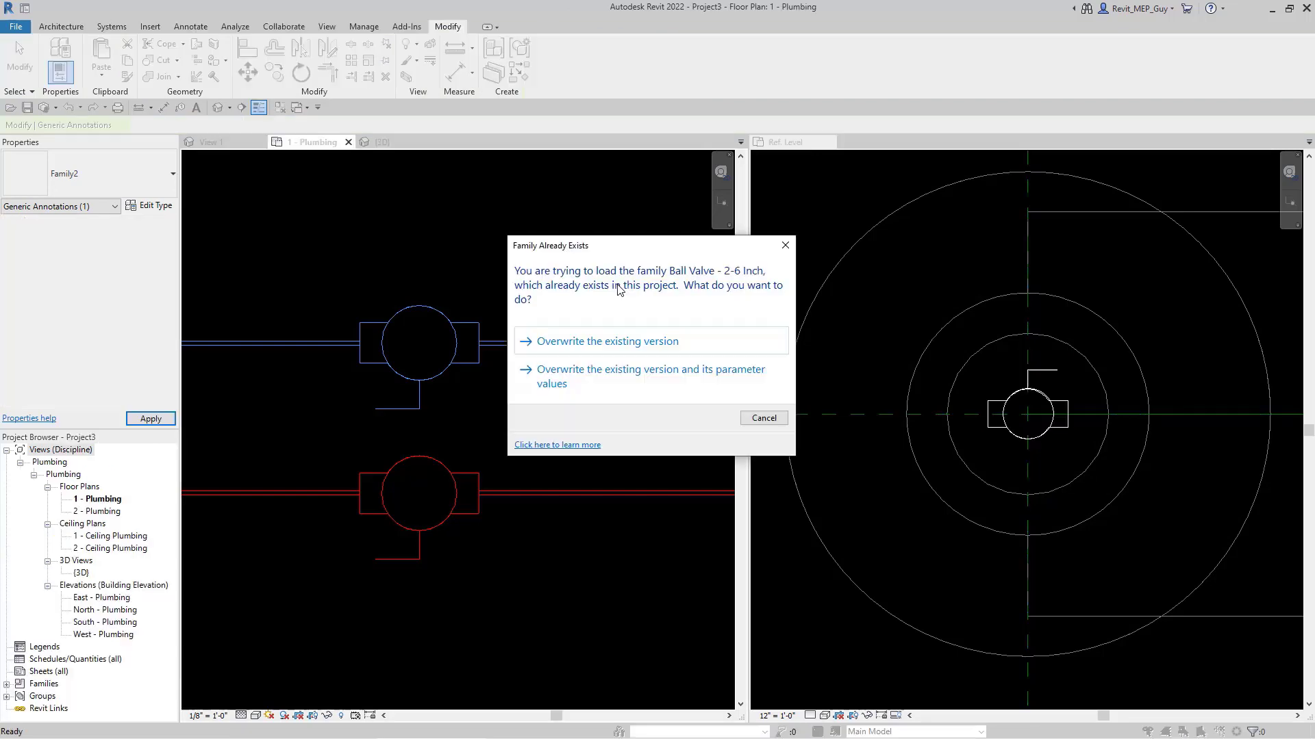
pyautogui.click(625, 343)
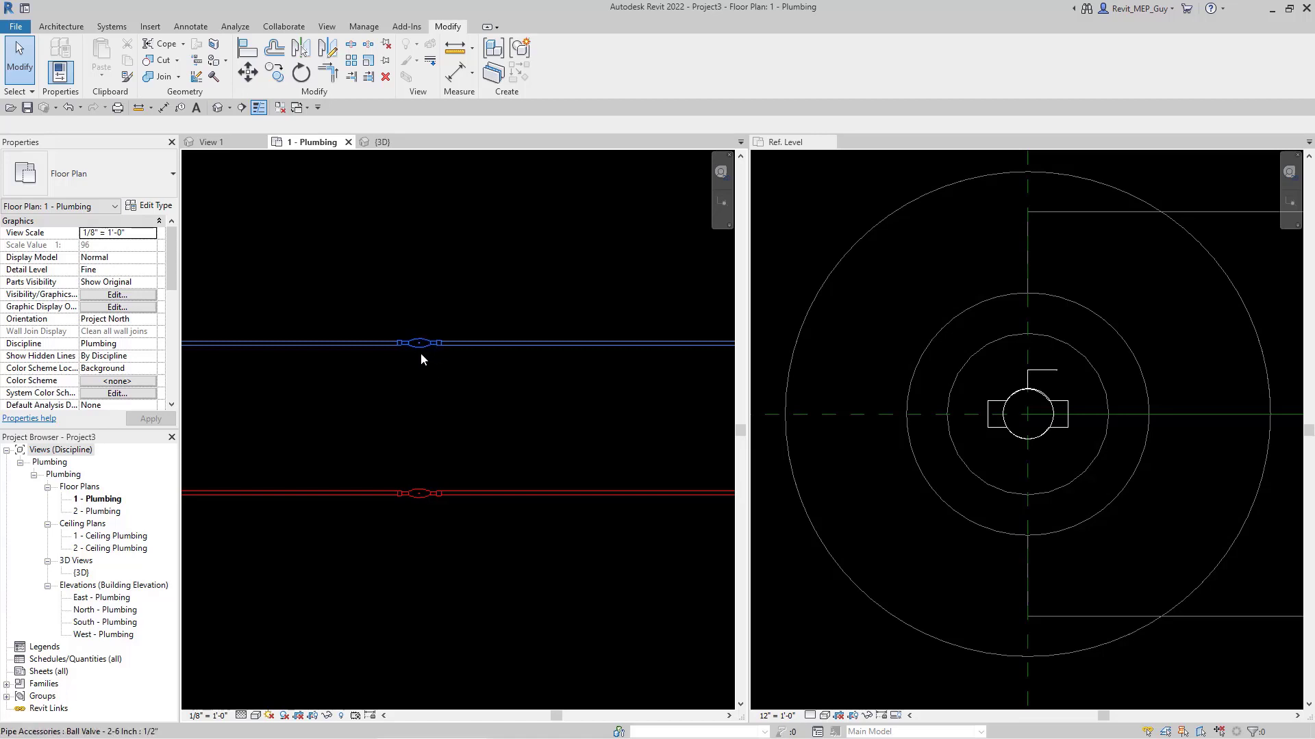
pyautogui.scroll(2, 404, 519)
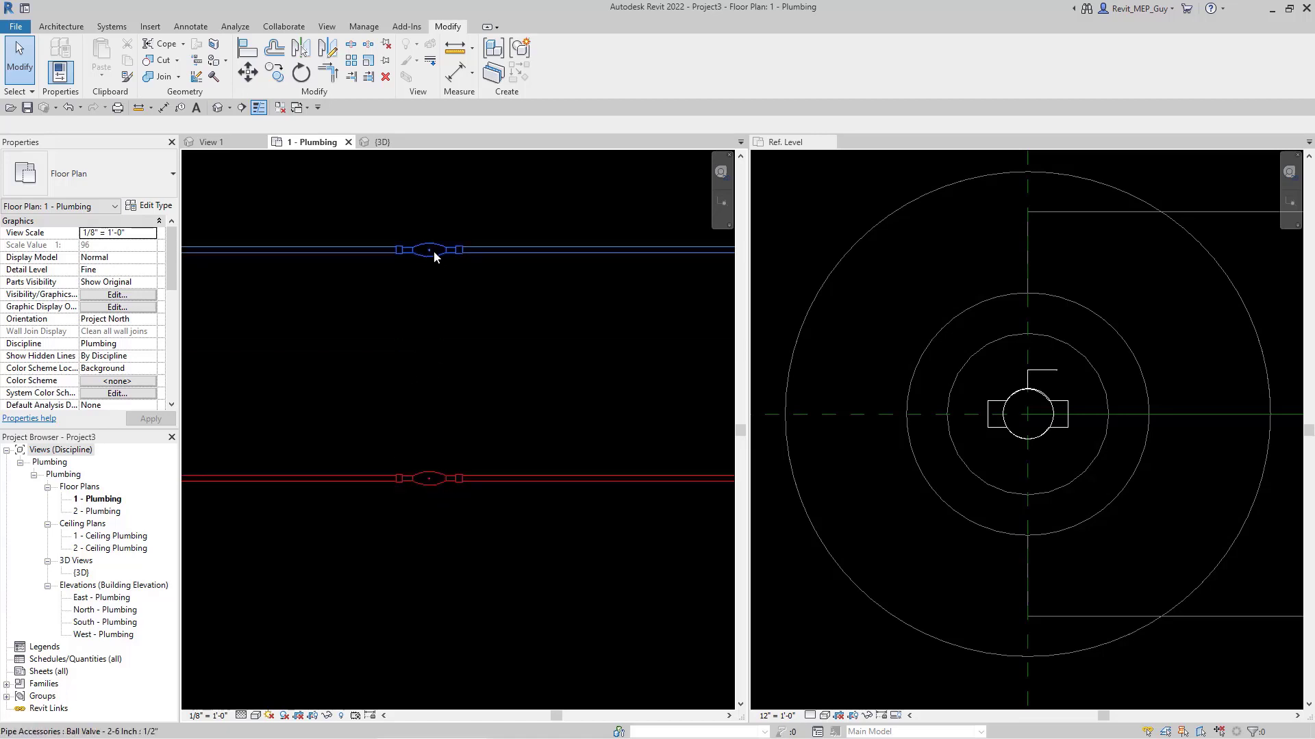
pyautogui.scroll(1, 433, 251)
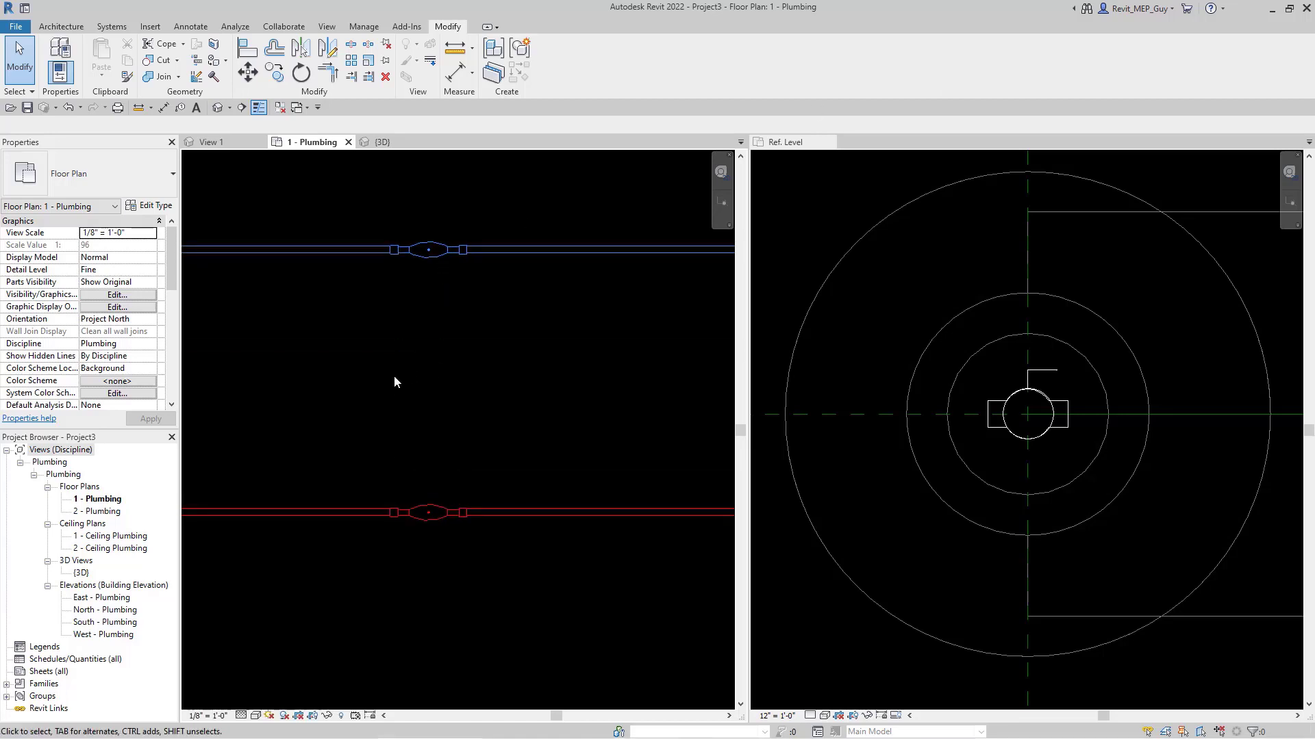
# Close the family's Ref. Level view and set the 1 - Plumbing plan's detail level to Medium.
pyautogui.click(829, 142)
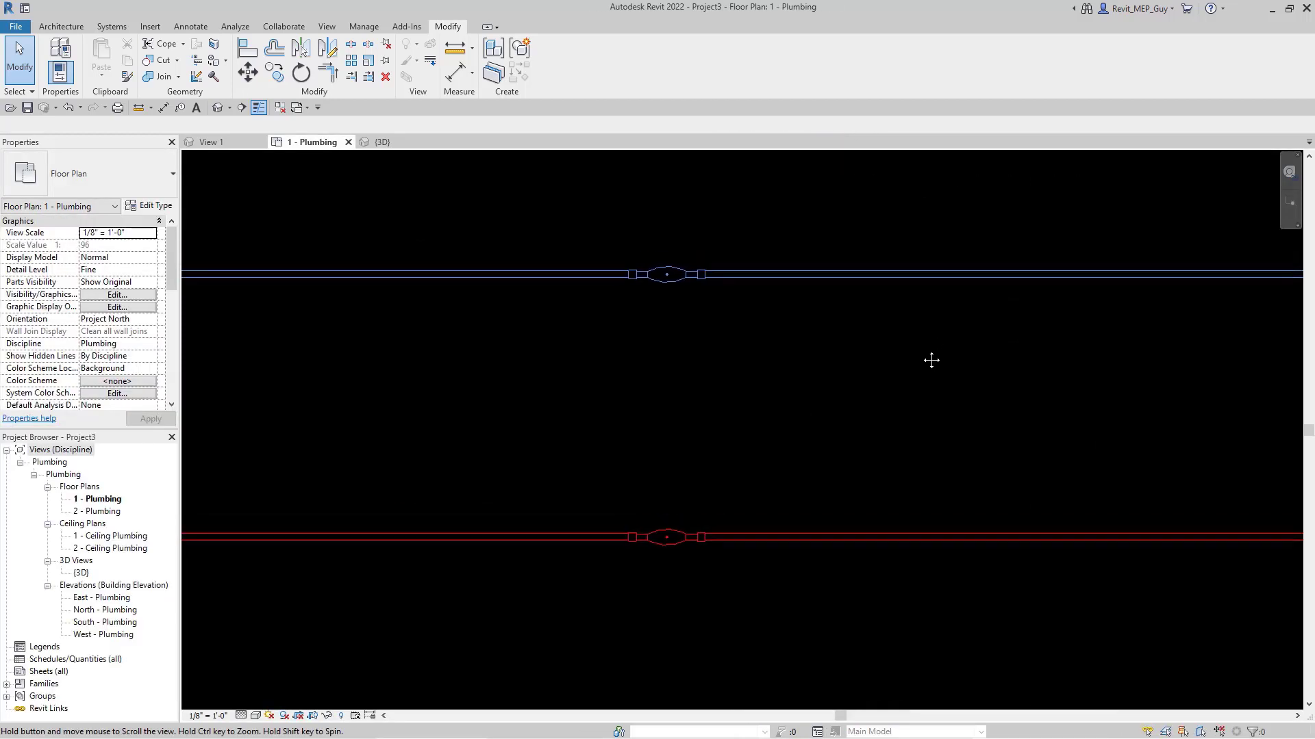
pyautogui.click(241, 715)
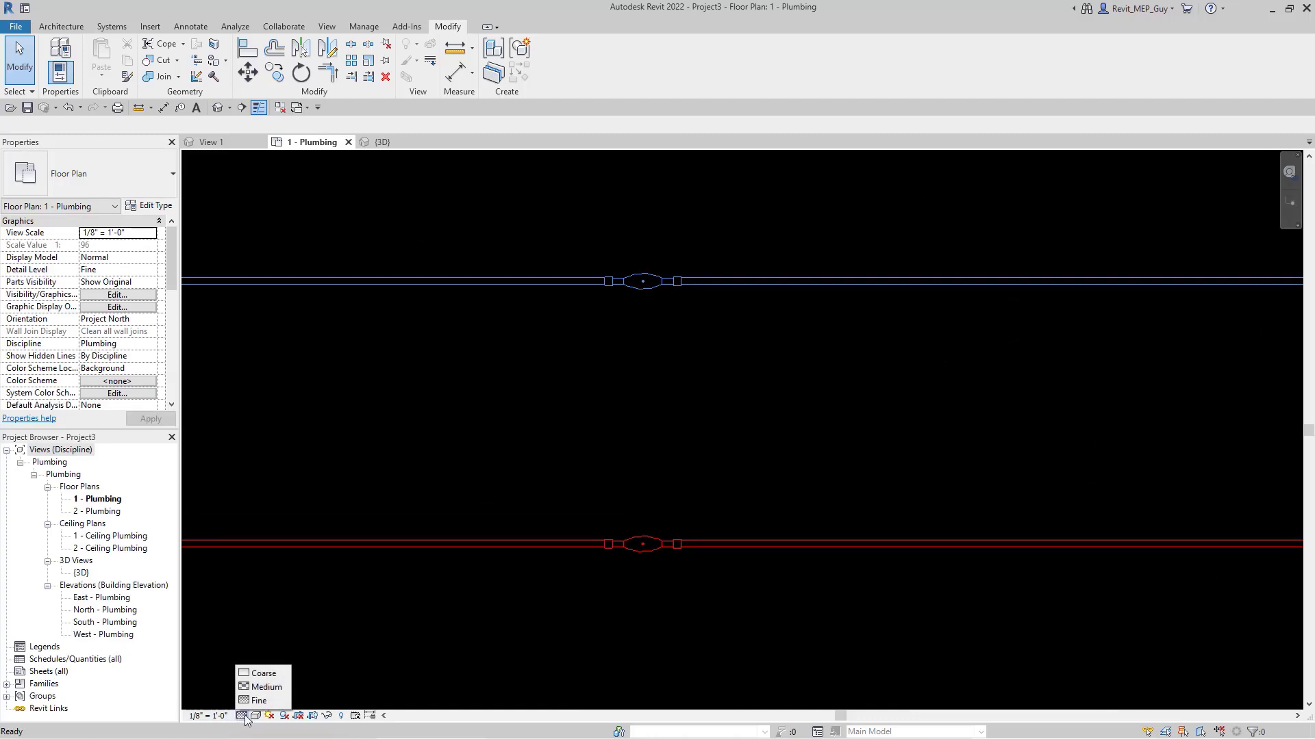
pyautogui.click(267, 688)
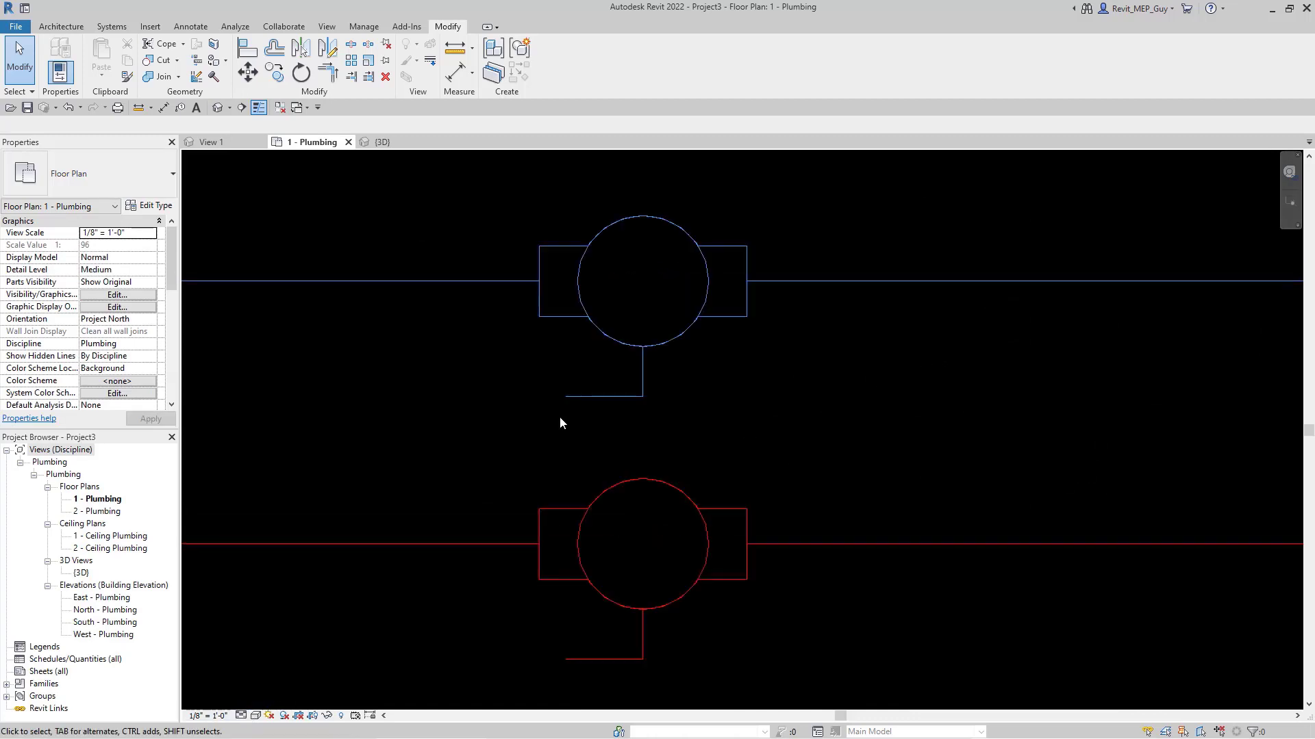
# Turn off thin lines and compare the valve symbols' line thickness with the pipes in the 1 - Plumbing plan.
pyautogui.click(258, 108)
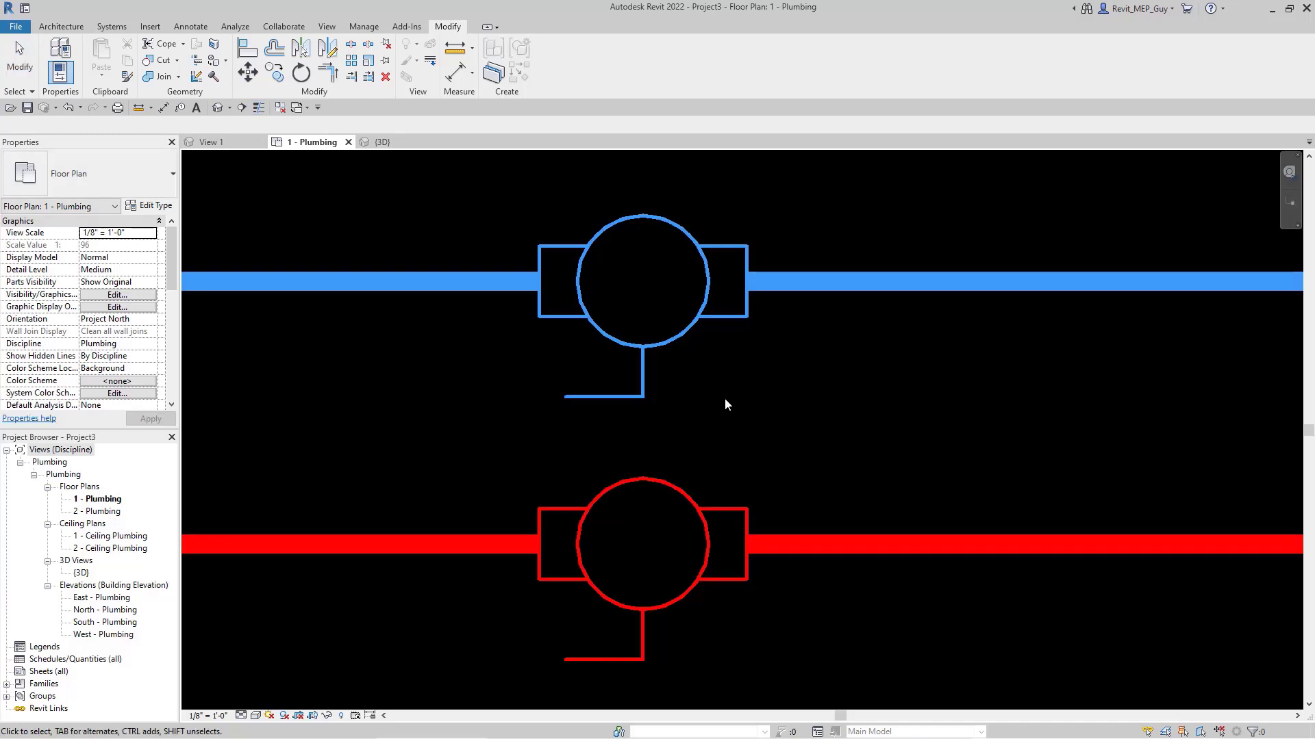
pyautogui.scroll(-2, 678, 421)
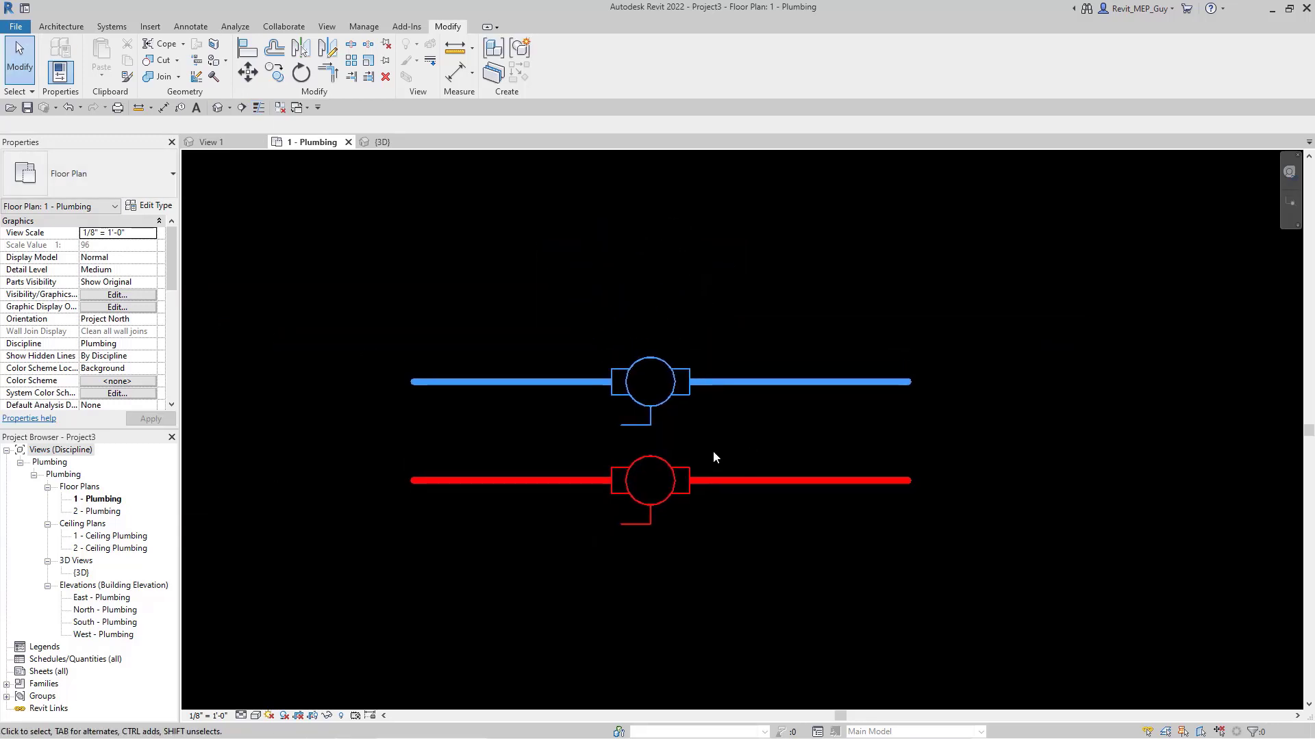
pyautogui.scroll(1, 698, 451)
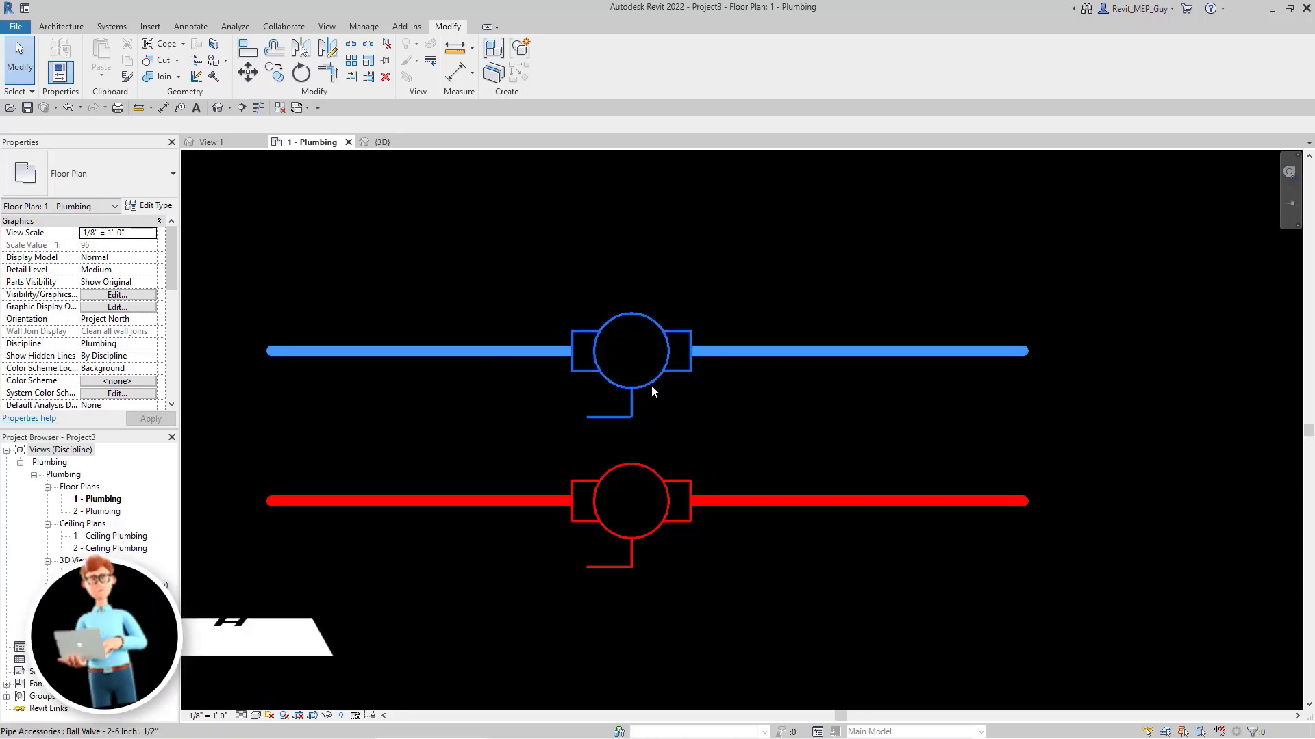
pyautogui.scroll(1, 689, 426)
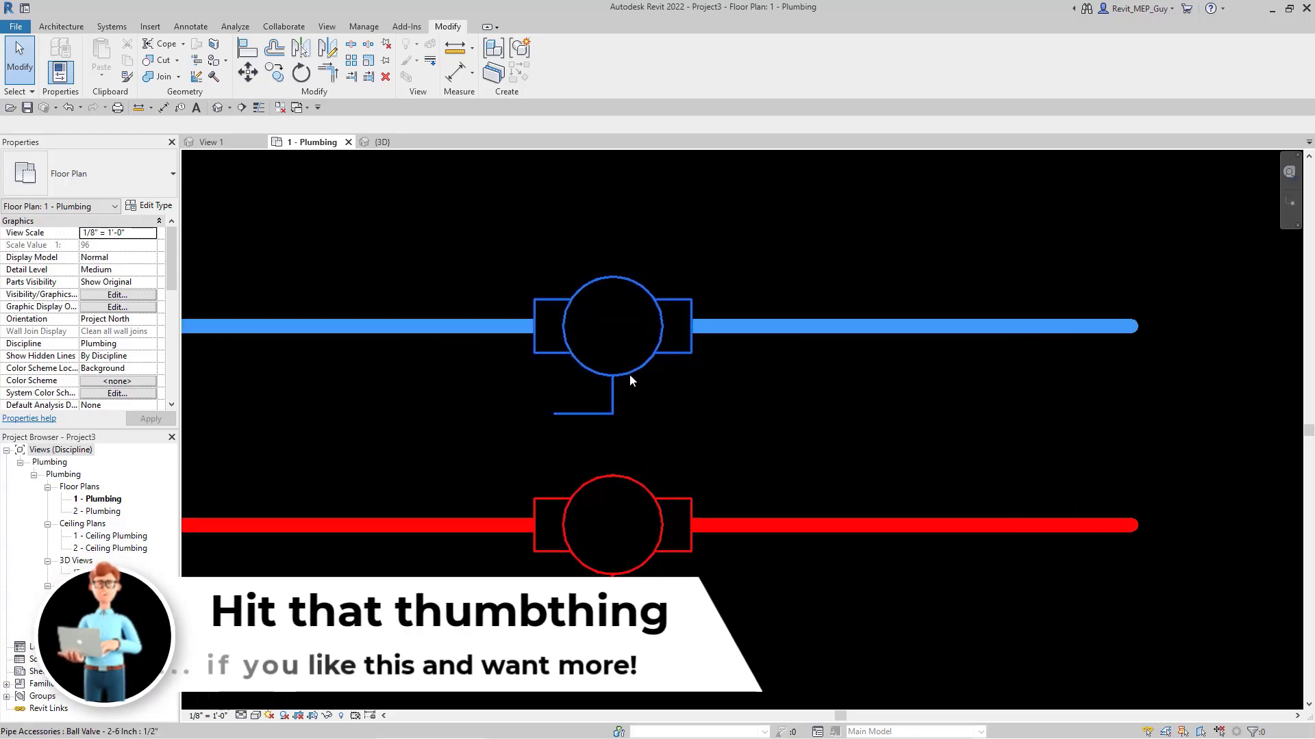
pyautogui.scroll(-1, 631, 385)
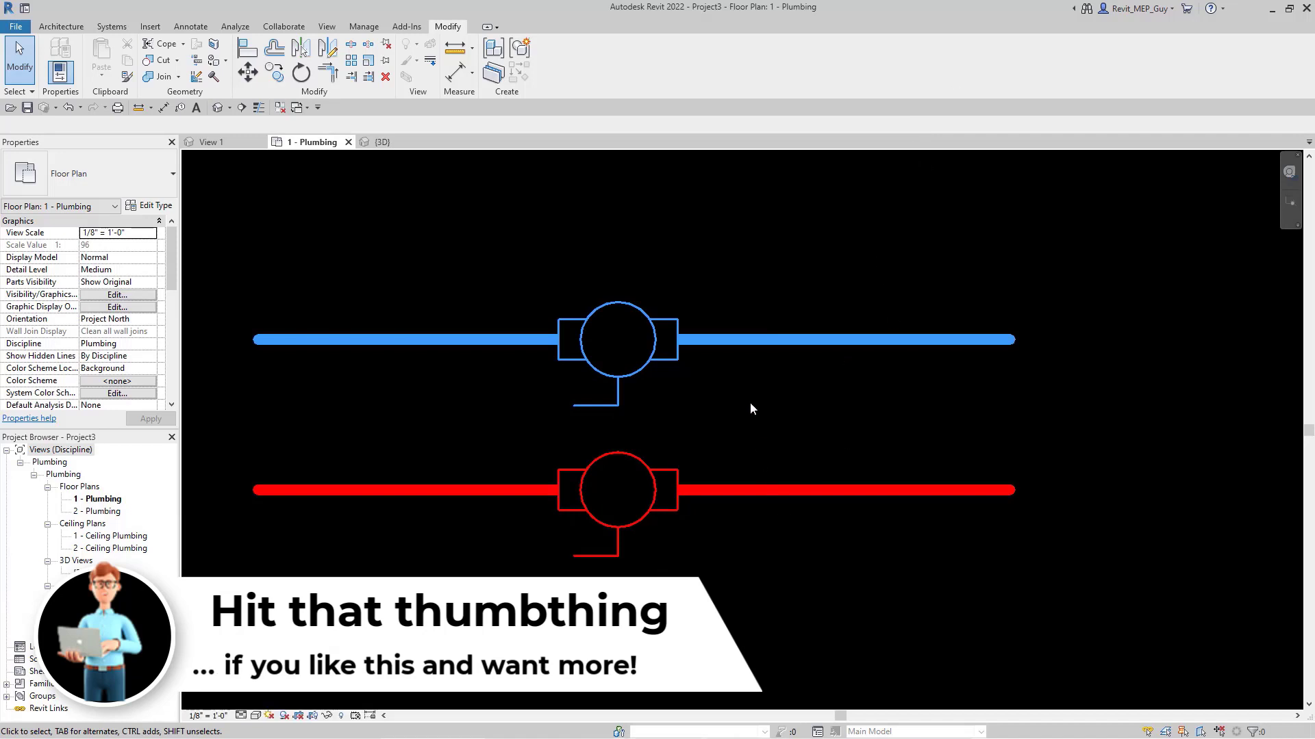
pyautogui.moveTo(760, 413); pyautogui.dragTo(799, 418, button='middle')
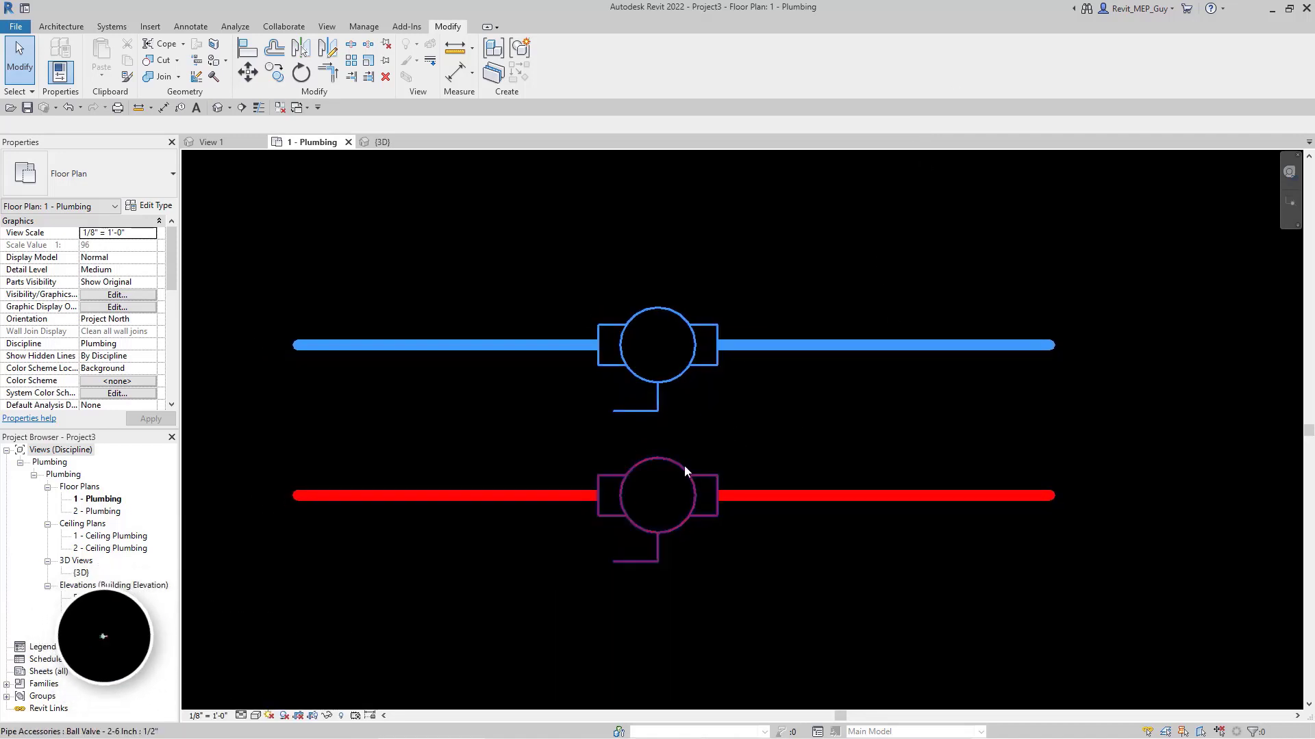
pyautogui.scroll(1, 723, 448)
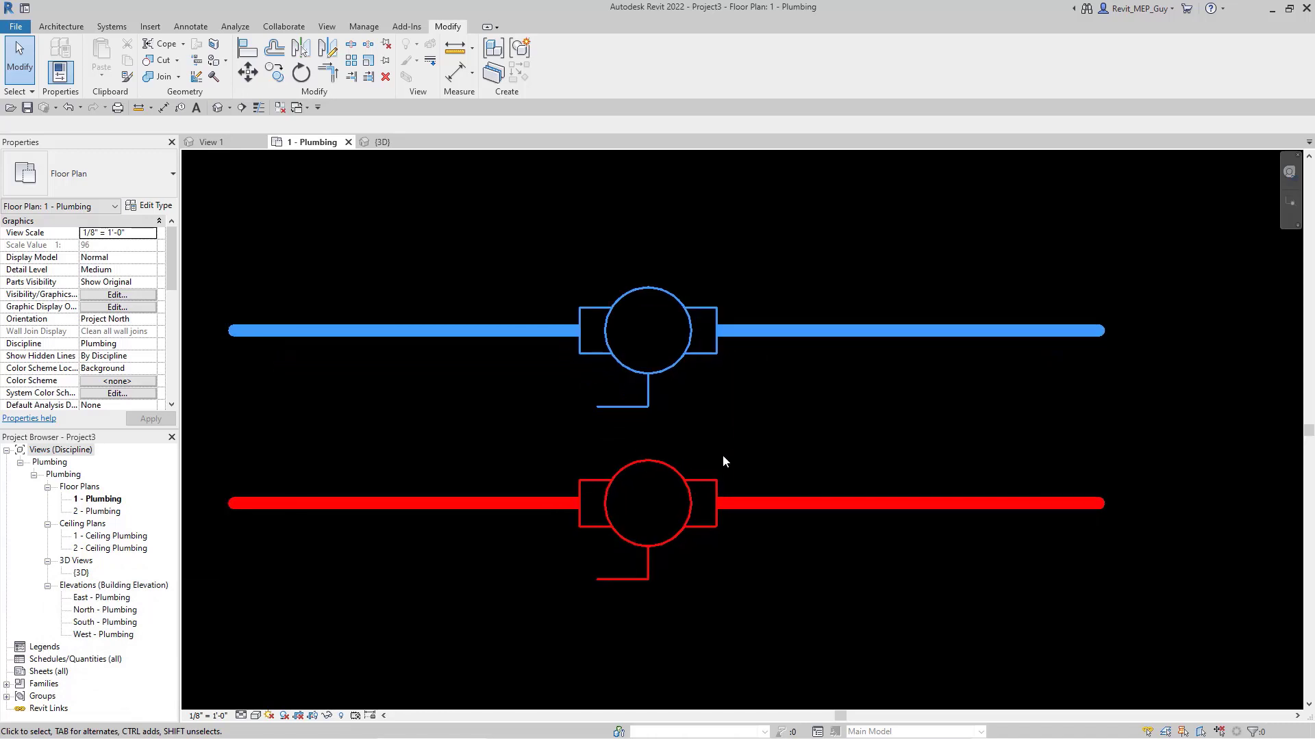
pyautogui.moveTo(761, 446); pyautogui.dragTo(782, 452, button='middle')
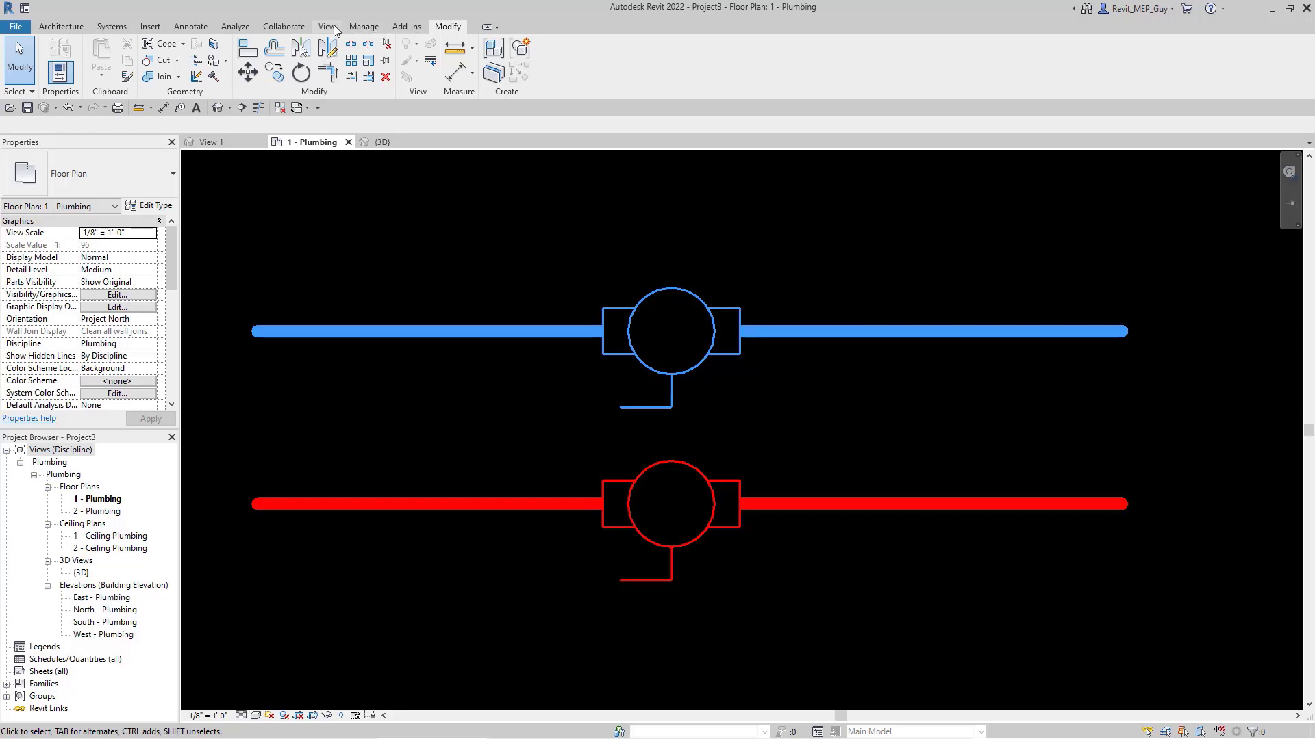
# In the project's annotation Object Styles, set the projection line weight of Generic Annotations to 4.
pyautogui.click(364, 26)
pyautogui.click(92, 67)
pyautogui.moveTo(760, 262)
pyautogui.mouseDown()
pyautogui.moveTo(983, 226)
pyautogui.moveTo(939, 235)
pyautogui.mouseUp()
pyautogui.click(887, 250)
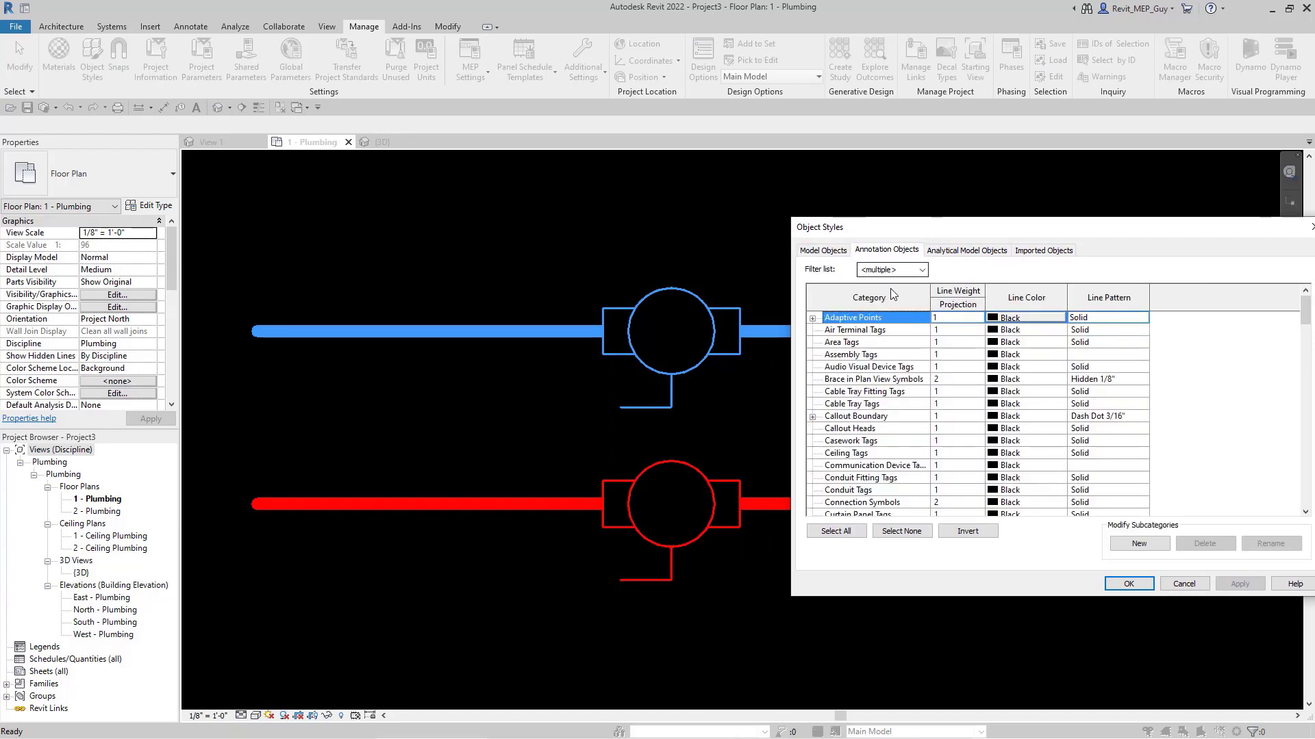
pyautogui.scroll(-5, 872, 411)
pyautogui.click(870, 418)
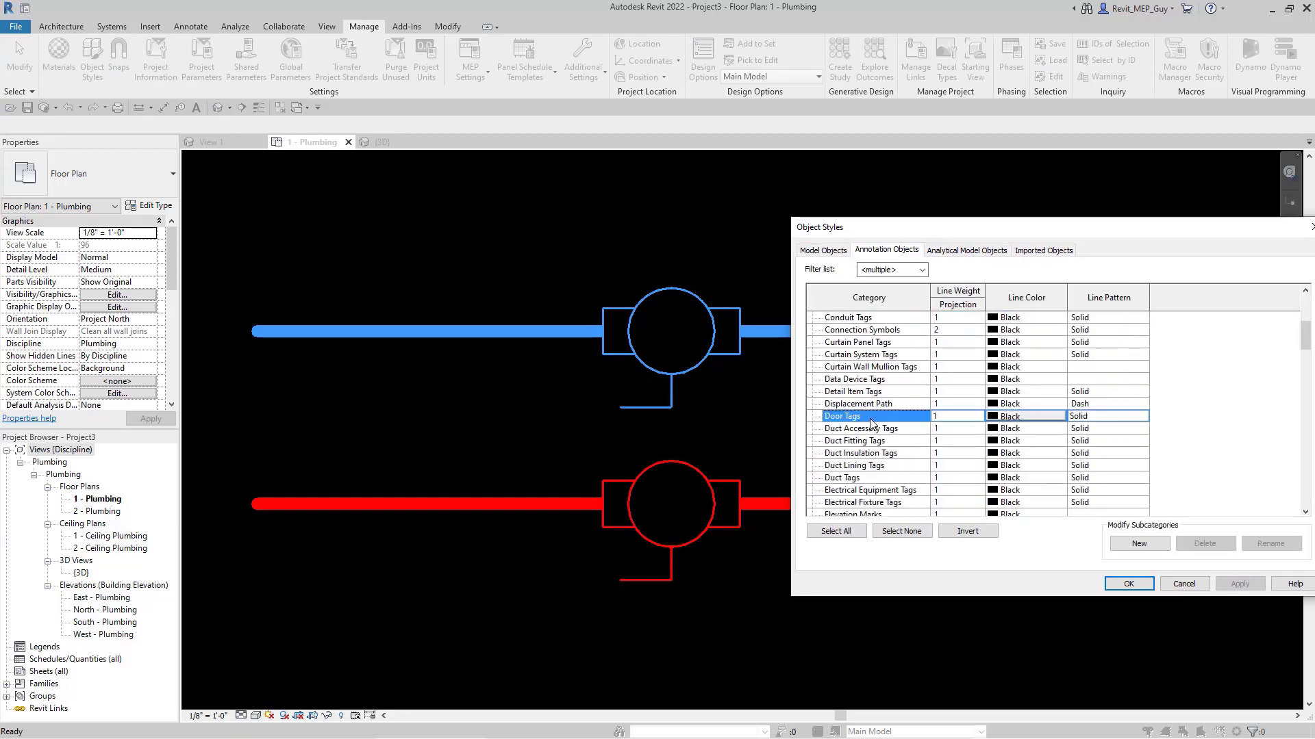
pyautogui.press('g')
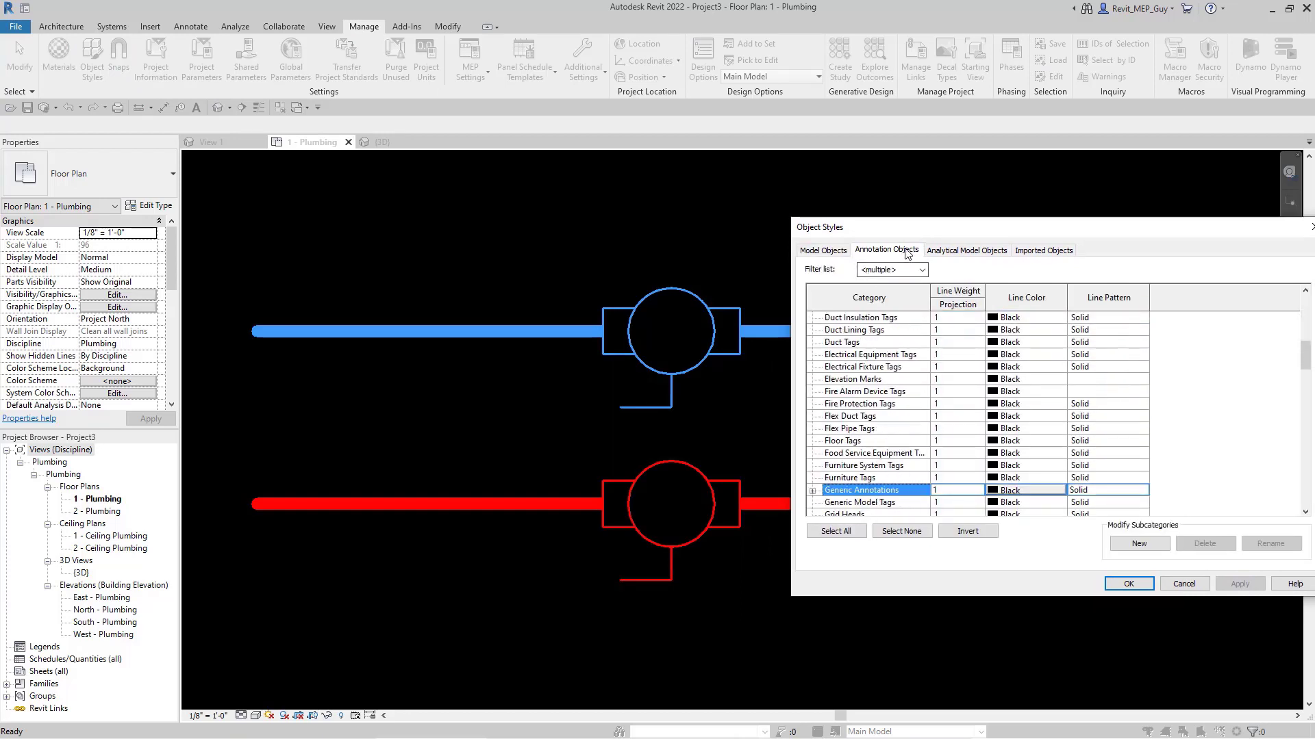
pyautogui.click(949, 492)
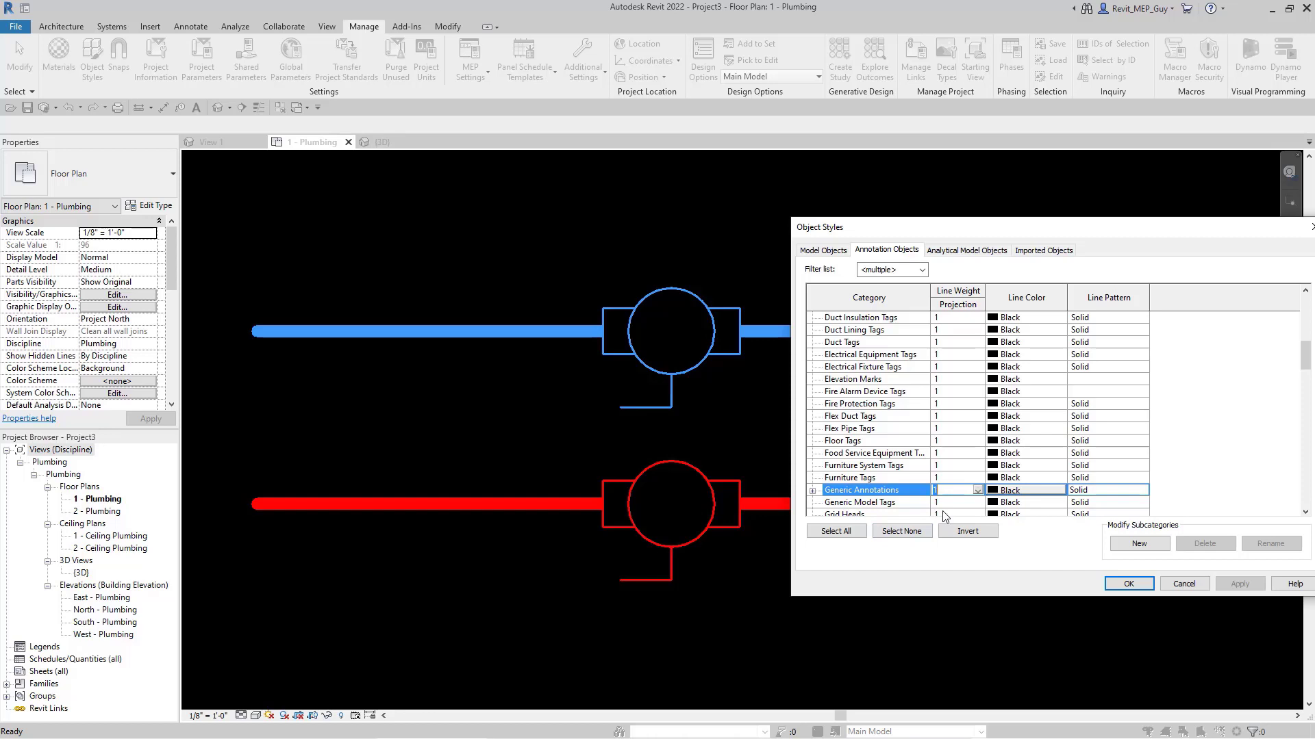
pyautogui.write('4')
pyautogui.click(1157, 586)
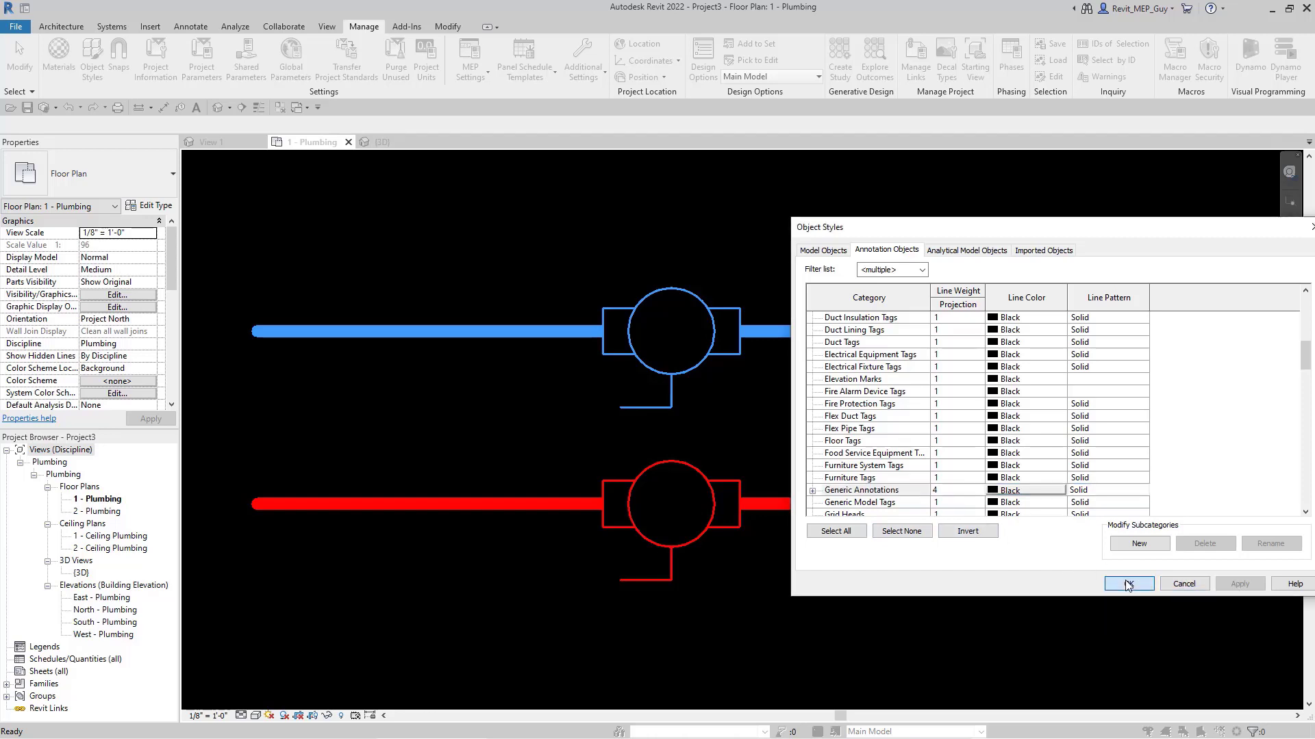
pyautogui.click(1184, 584)
pyautogui.moveTo(947, 590); pyautogui.dragTo(855, 551, button='middle')
pyautogui.scroll(-1, 655, 534)
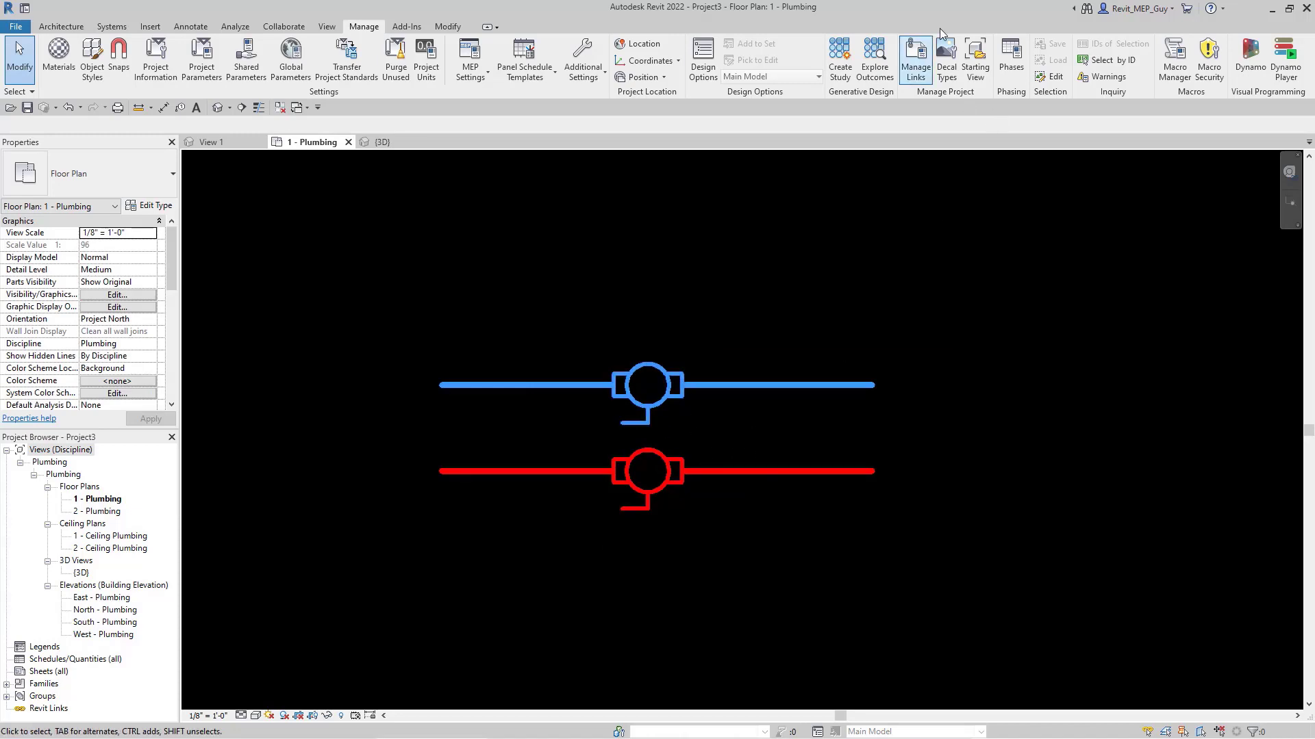
pyautogui.scroll(2, 828, 453)
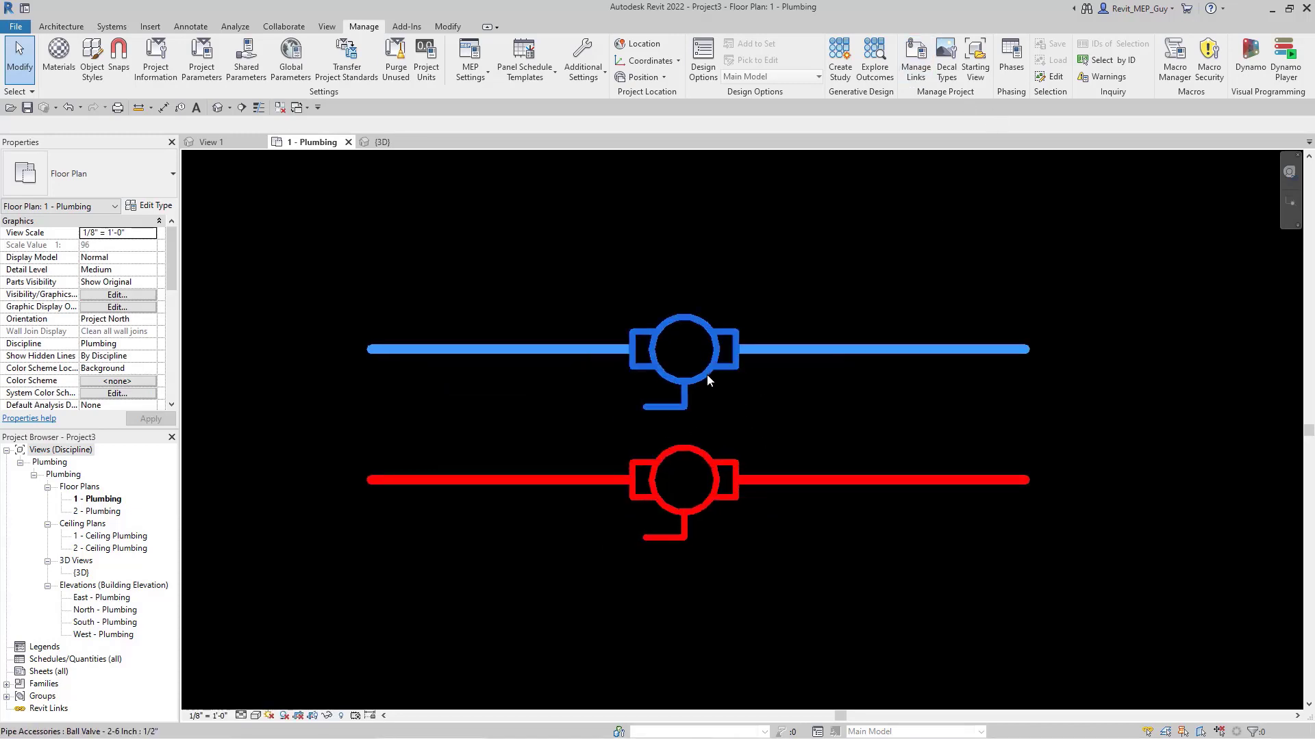
# Rotate the ball valve on the Domestic Cold Water pipe twice about the pipe so its handle points to the opposite side.
pyautogui.click(766, 409)
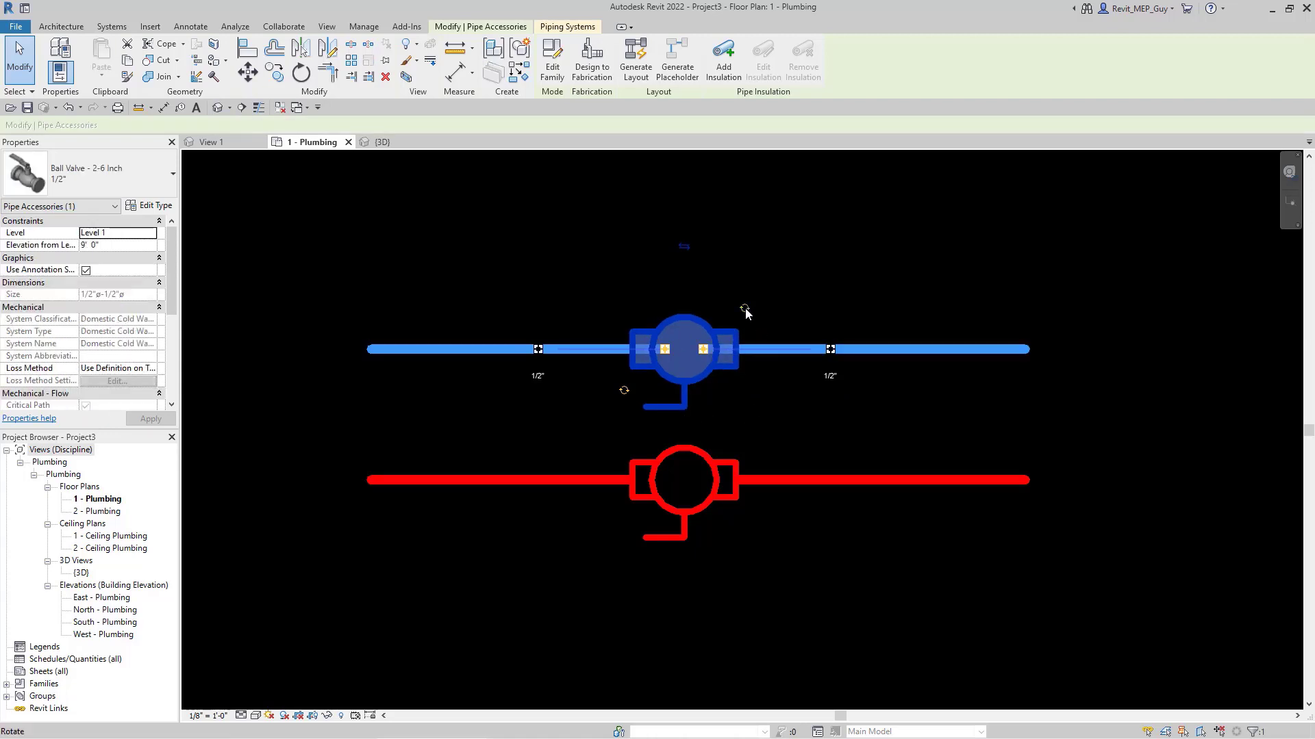
pyautogui.moveTo(745, 311); pyautogui.dragTo(622, 393)
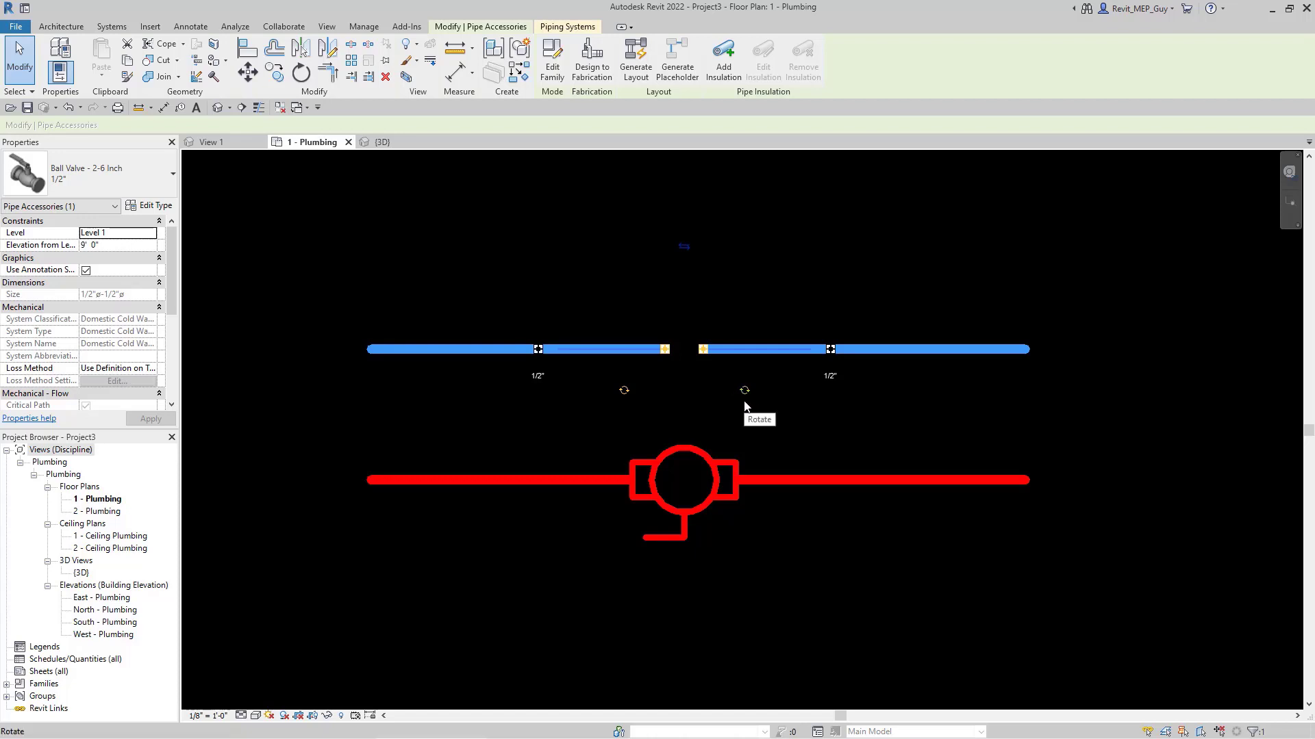
pyautogui.scroll(1, 815, 383)
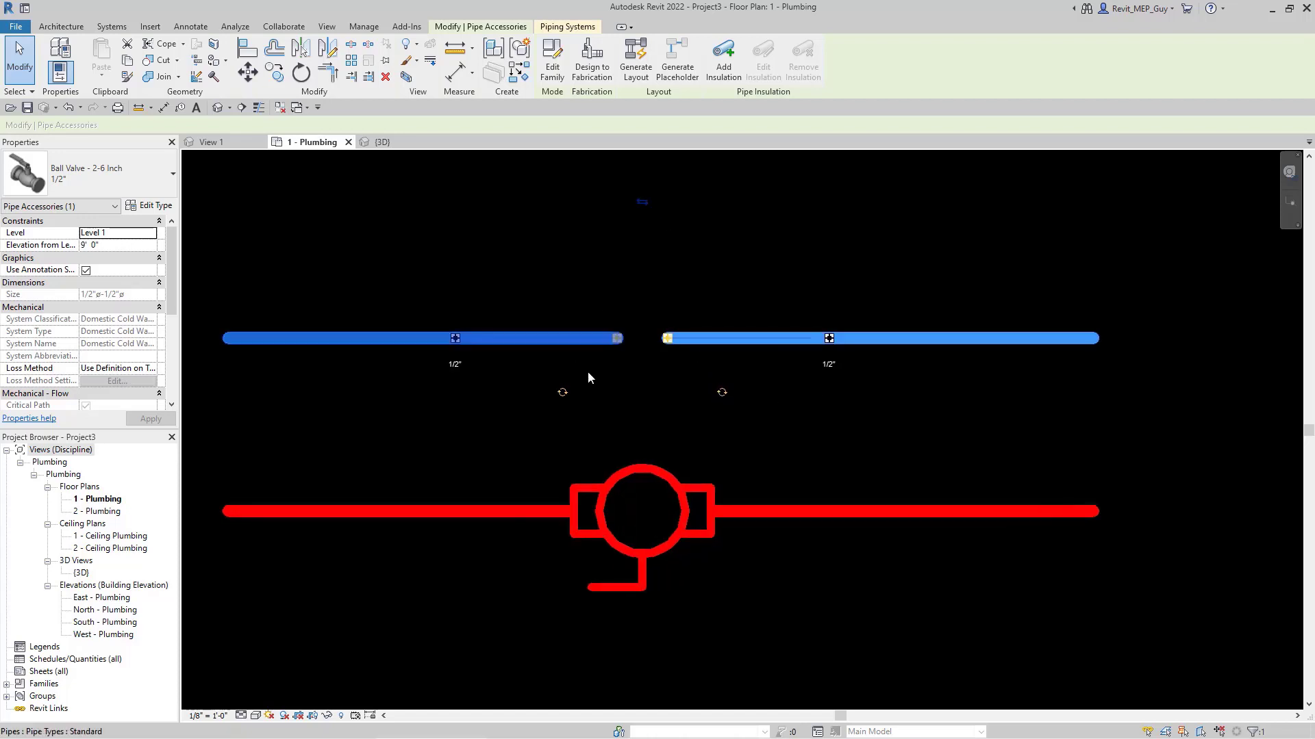
pyautogui.click(721, 393)
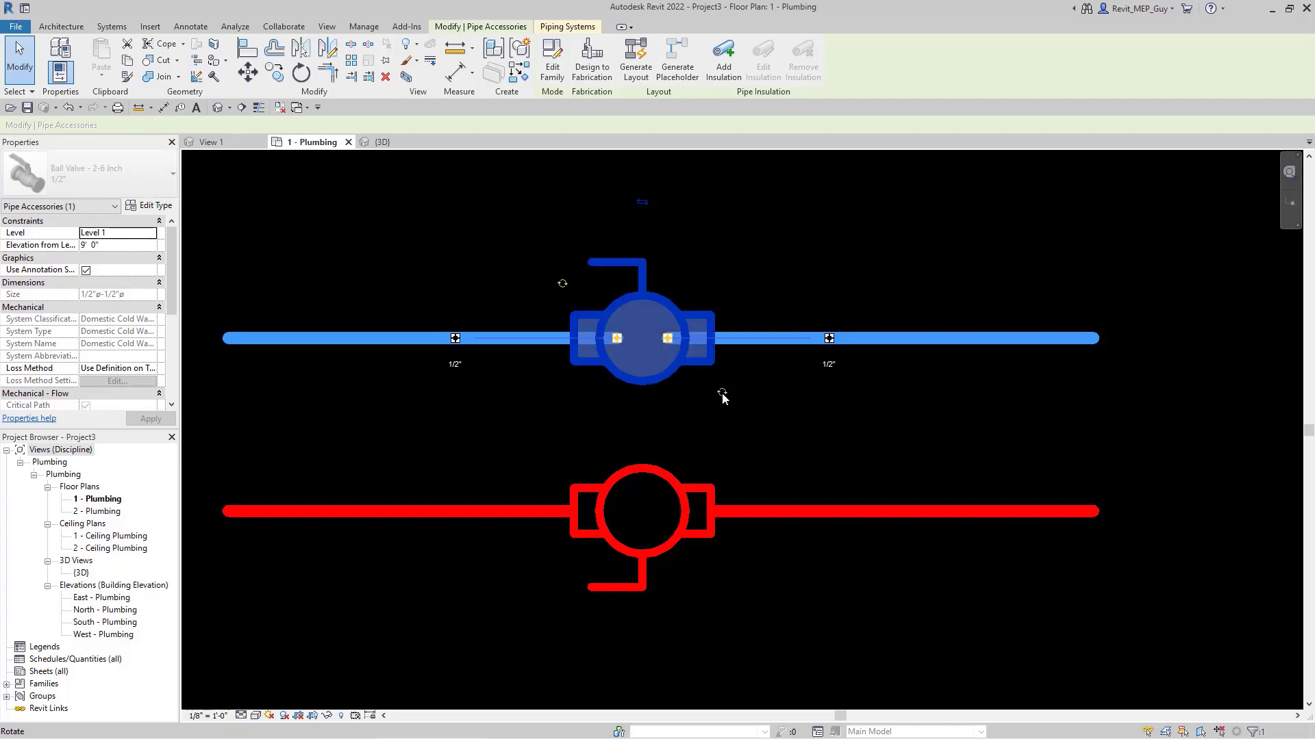
pyautogui.click(664, 429)
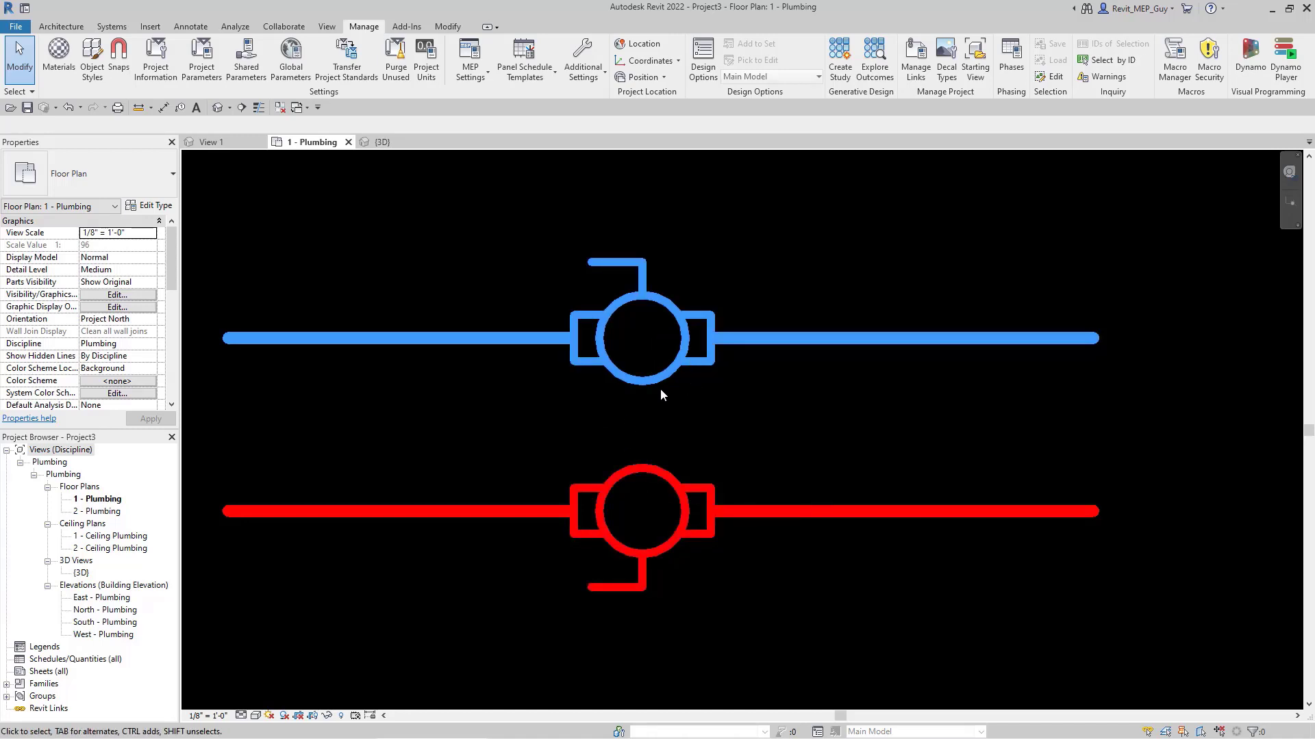
pyautogui.scroll(-1, 631, 484)
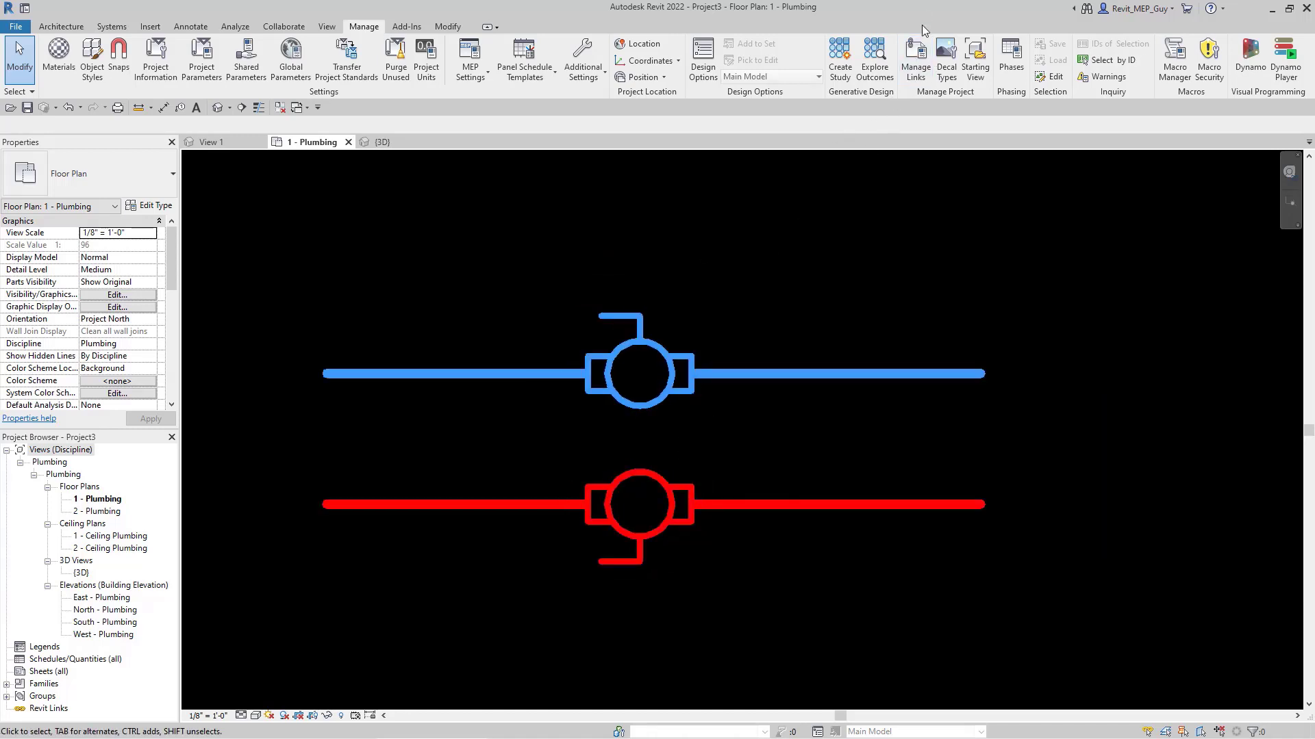
pyautogui.moveTo(739, 452)
pyautogui.mouseDown(button='middle')
pyautogui.moveTo(761, 431)
pyautogui.moveTo(762, 442)
pyautogui.mouseUp(button='middle')
pyautogui.scroll(1, 725, 434)
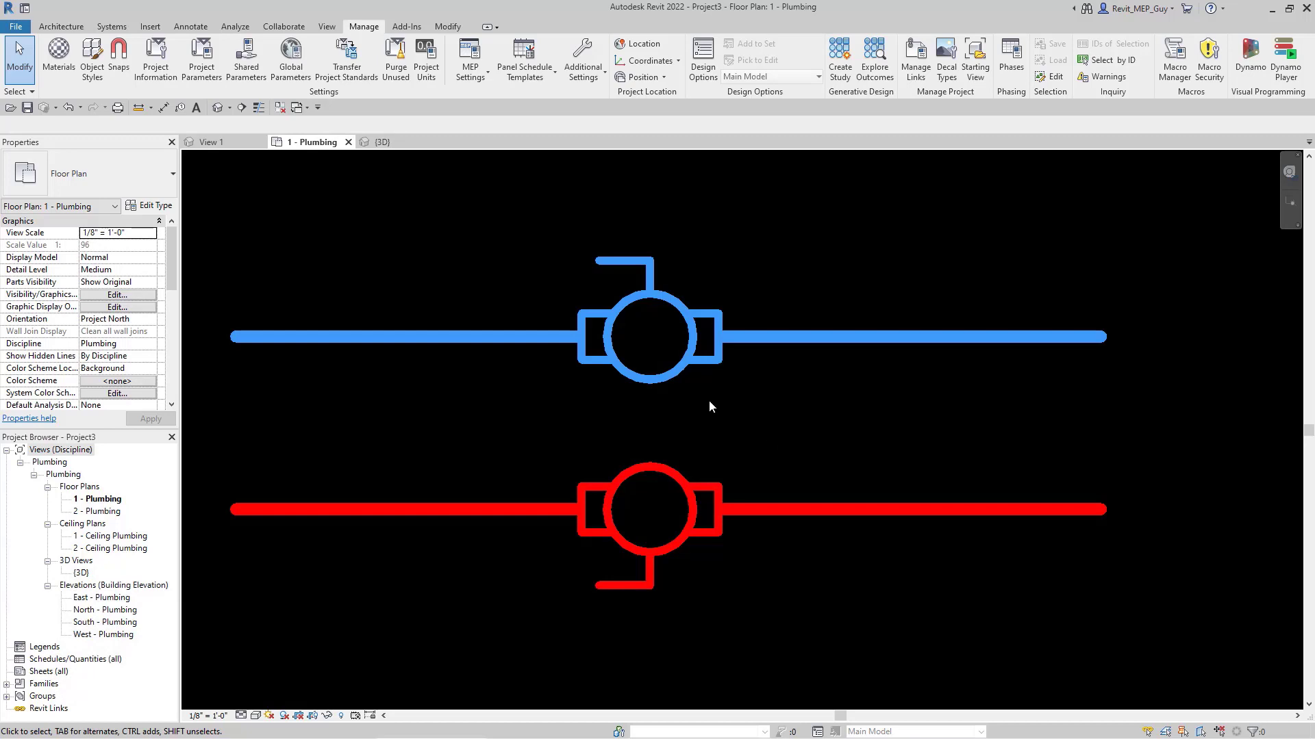
pyautogui.click(686, 366)
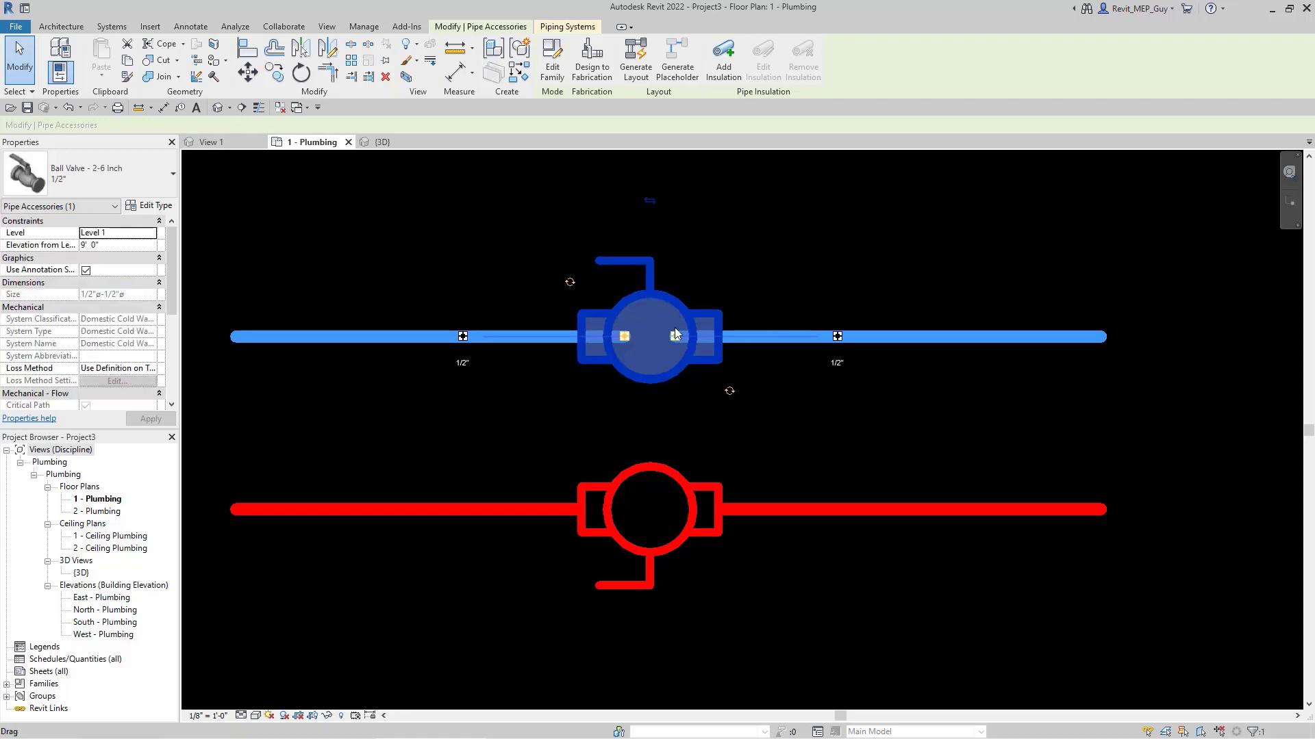
pyautogui.click(820, 260)
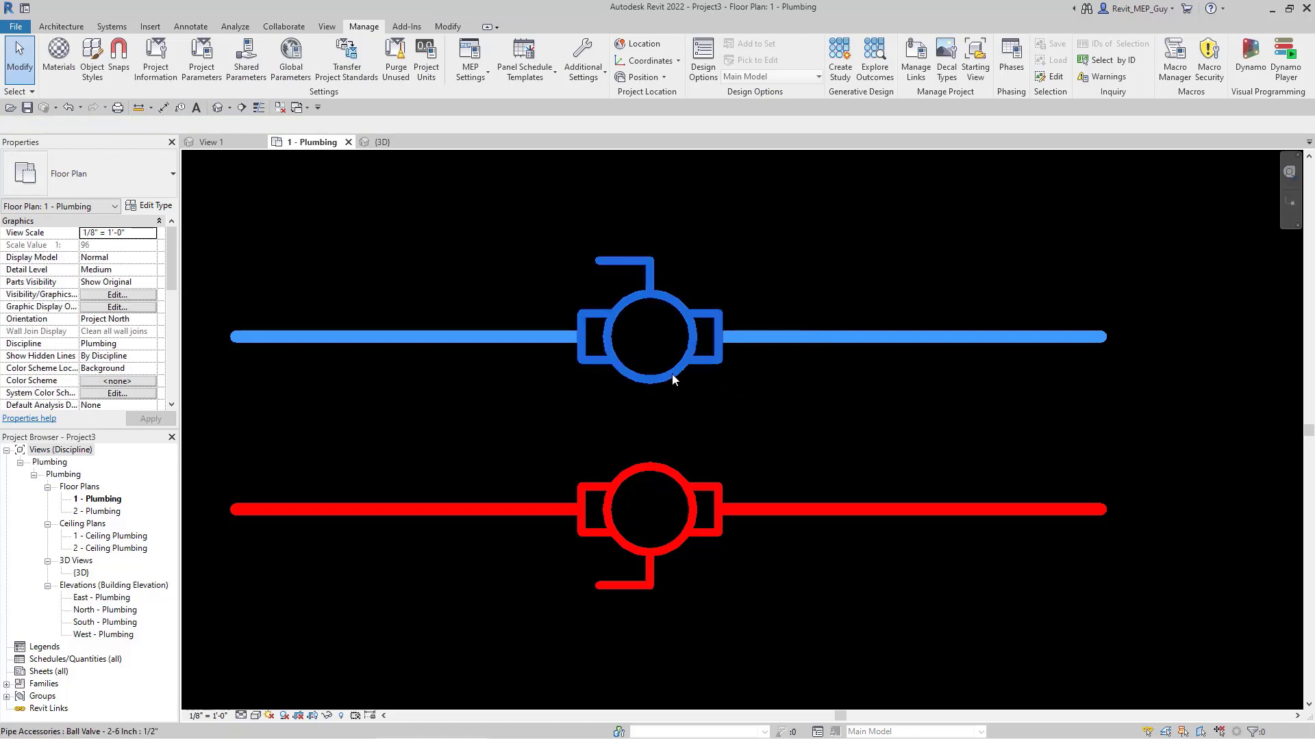